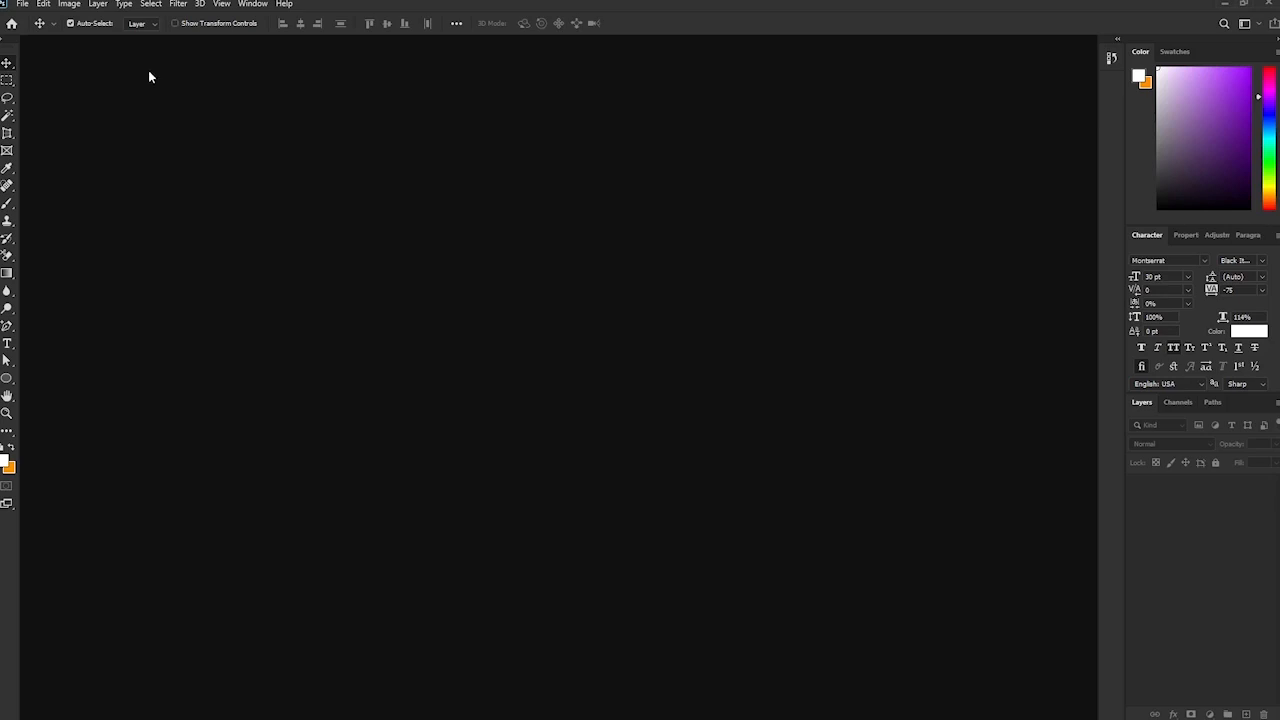
Create an A4 portrait document named 'xtra grace' at 300 ppi with a white background.
key("ctrl")
key("ctrl+n")
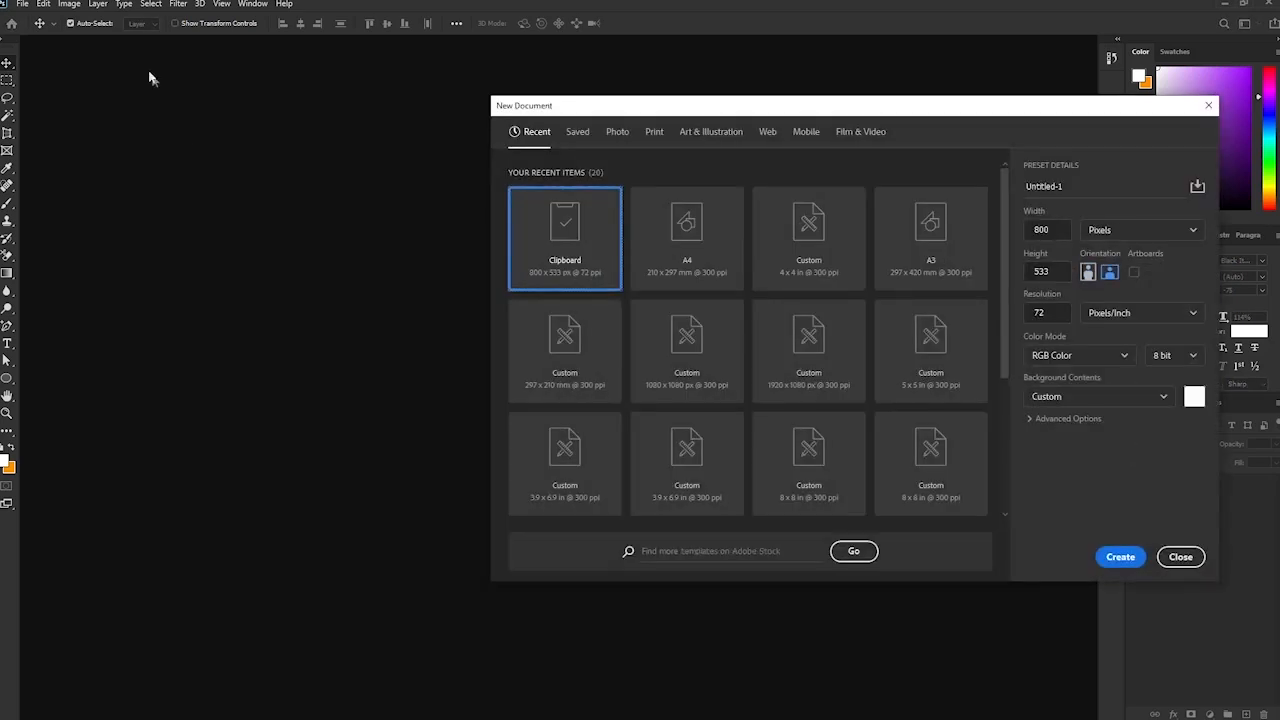
left_click(697, 268)
type("xb")
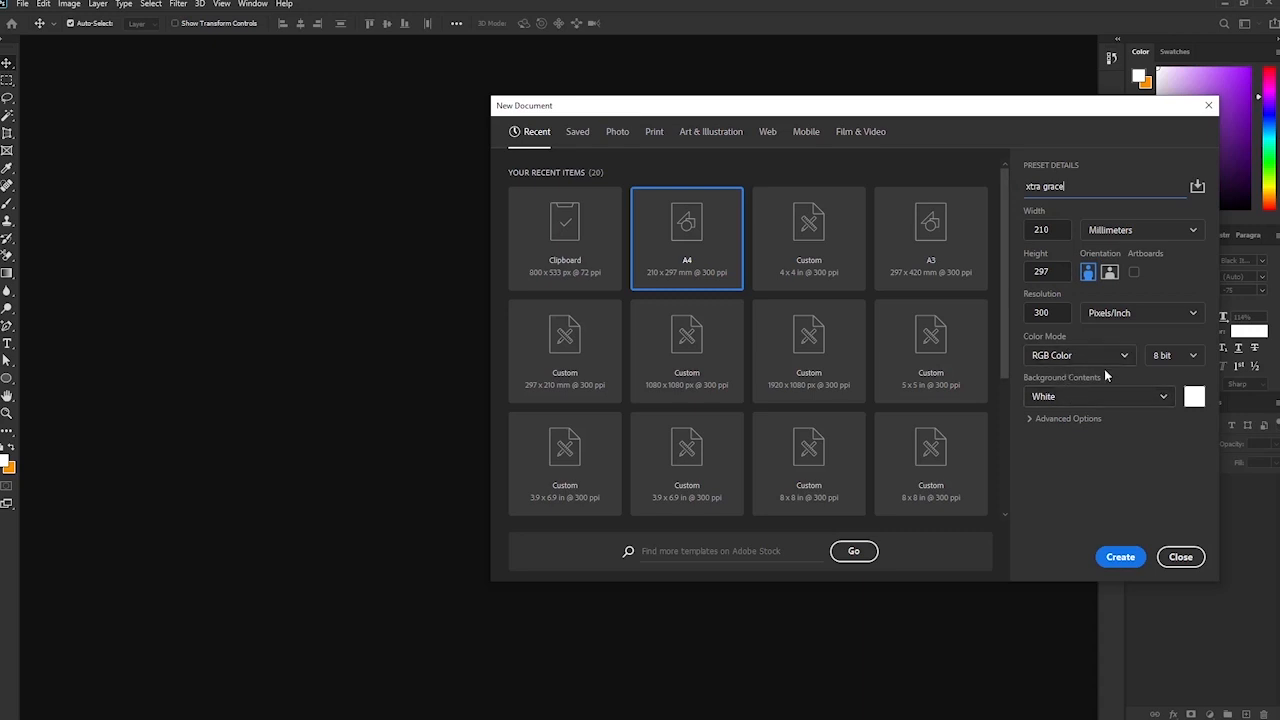
left_click(1118, 559)
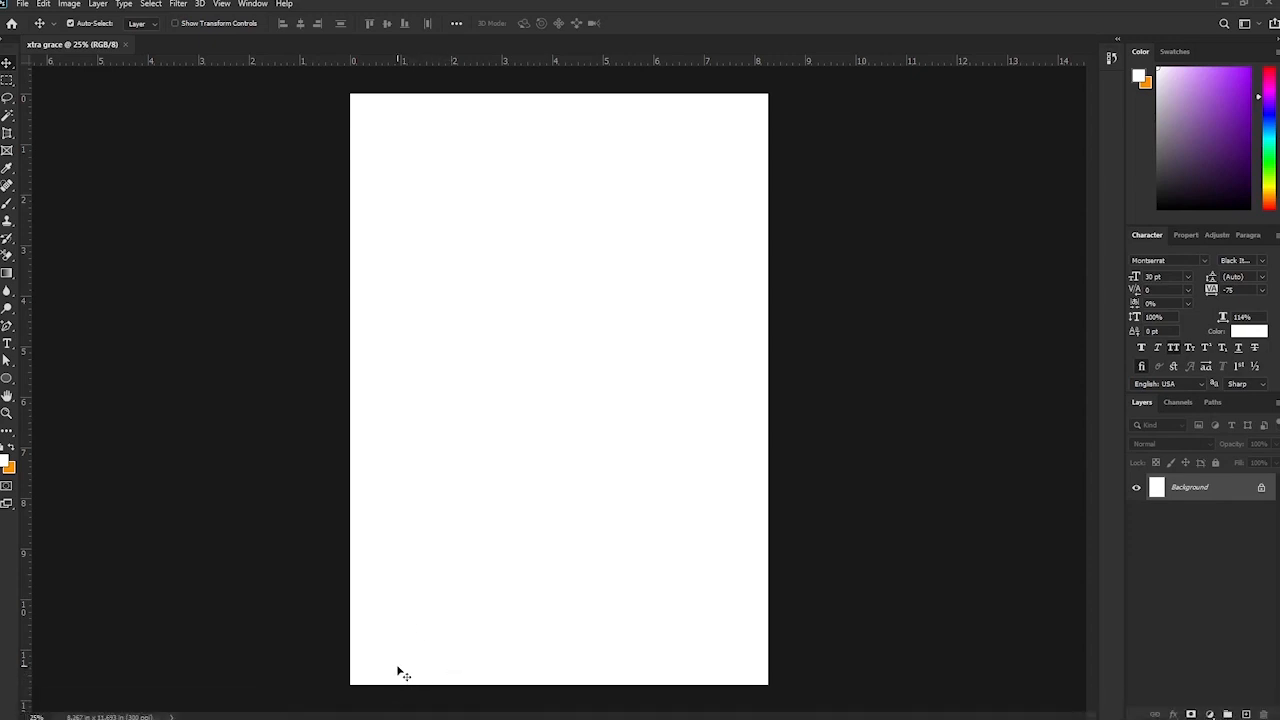
mouse_move(341, 710)
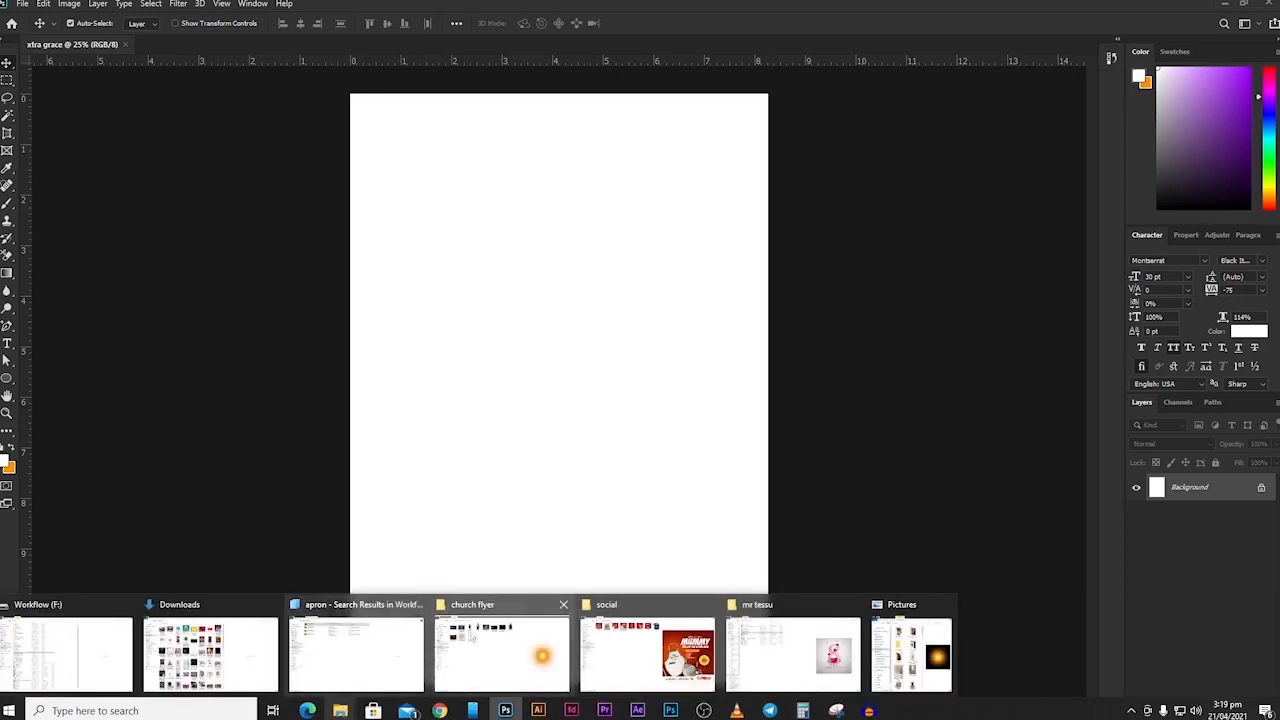
Drag the galaxy image and dark scratched texture from the church flyer folder into xtra grace as layers.
left_click(480, 650)
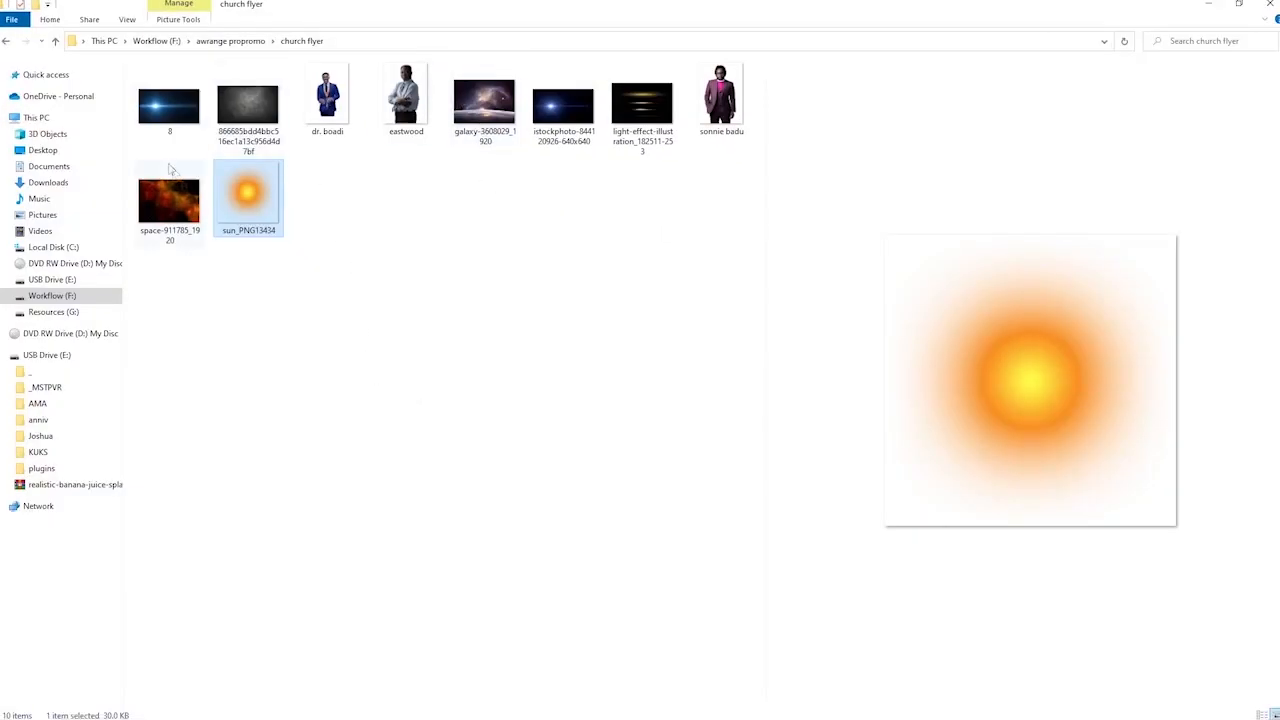
left_click(489, 110)
left_click(258, 110, "ctrl")
left_click_drag(462, 110, 546, 517)
key("Return")
key("Return")
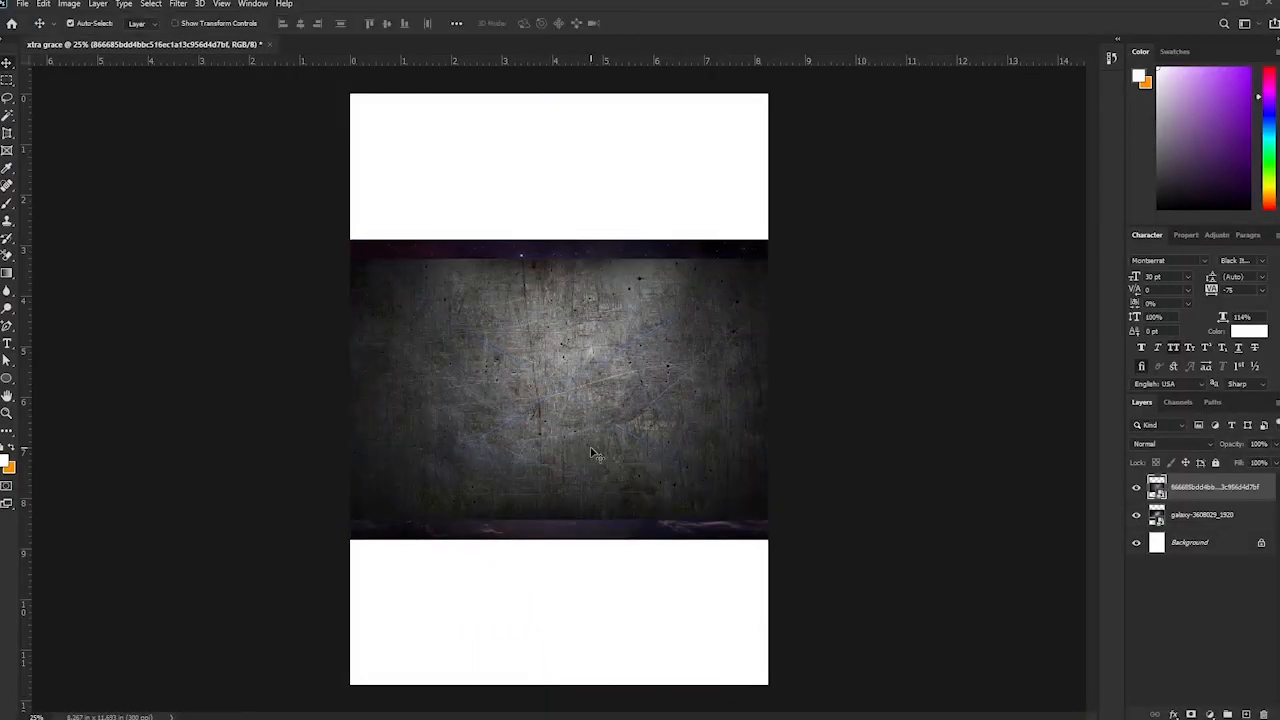
Move the galaxy image to the top of the page and scale it larger.
left_click(1136, 487)
left_click_drag(532, 455, 530, 284)
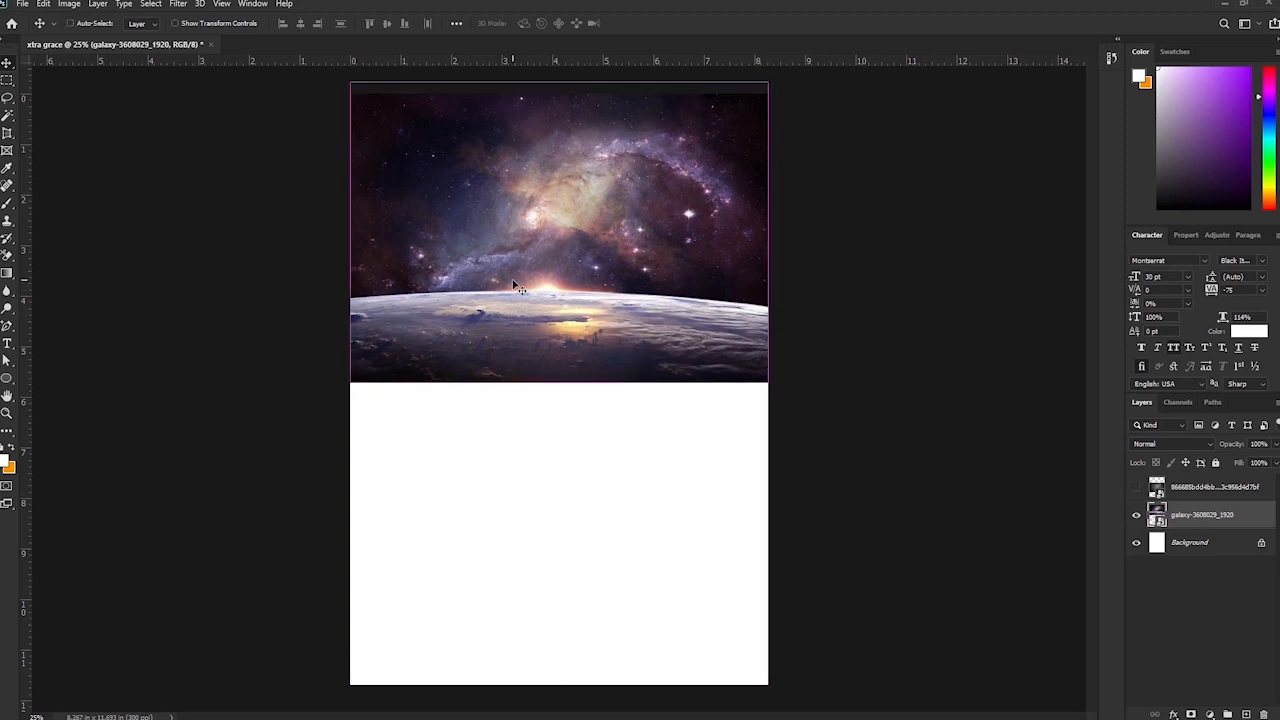
key("ctrl+t")
left_click_drag(559, 382, 557, 487)
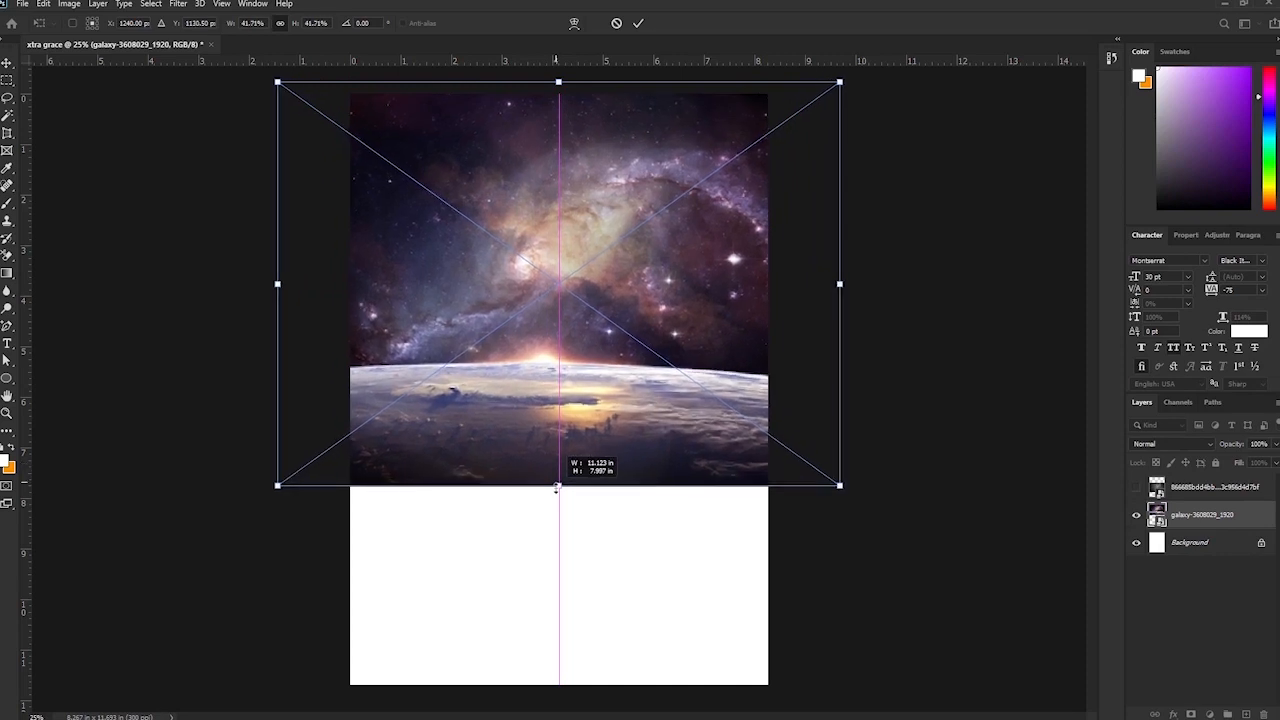
key("Return")
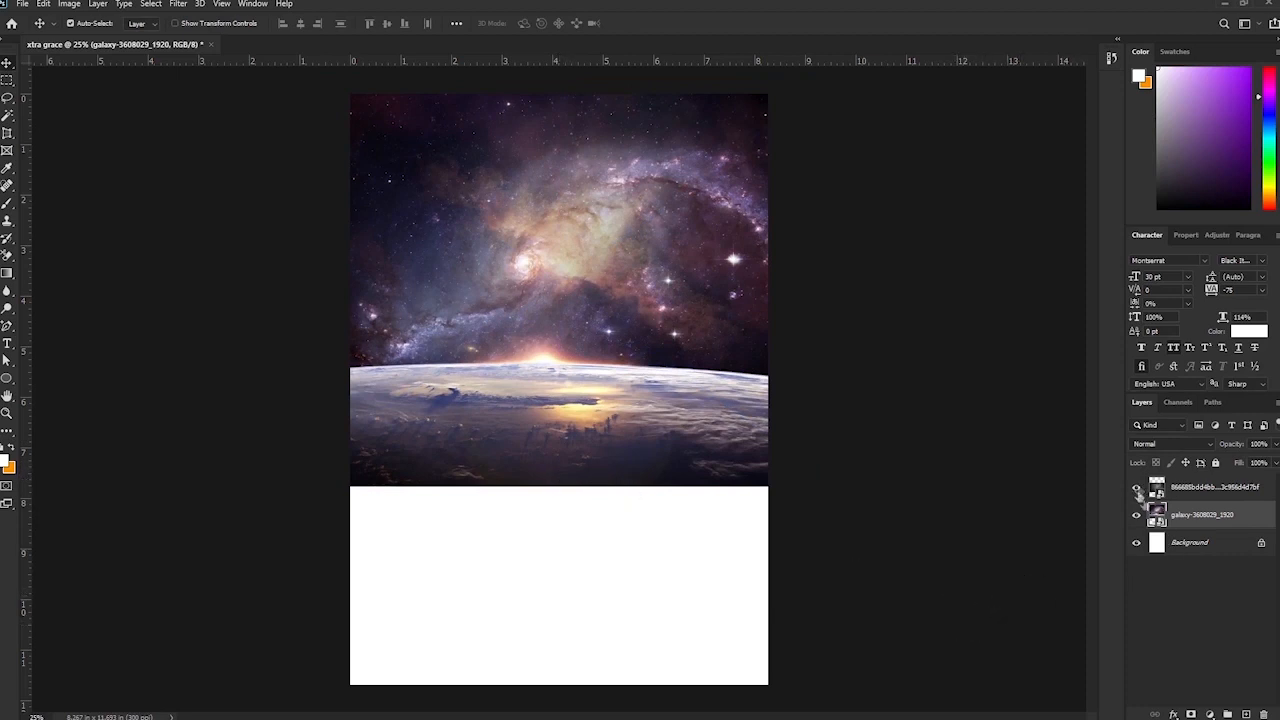
Shift the metal texture toward the page bottom, then hide both placed layers.
left_click(1136, 487)
left_click_drag(549, 351, 549, 519)
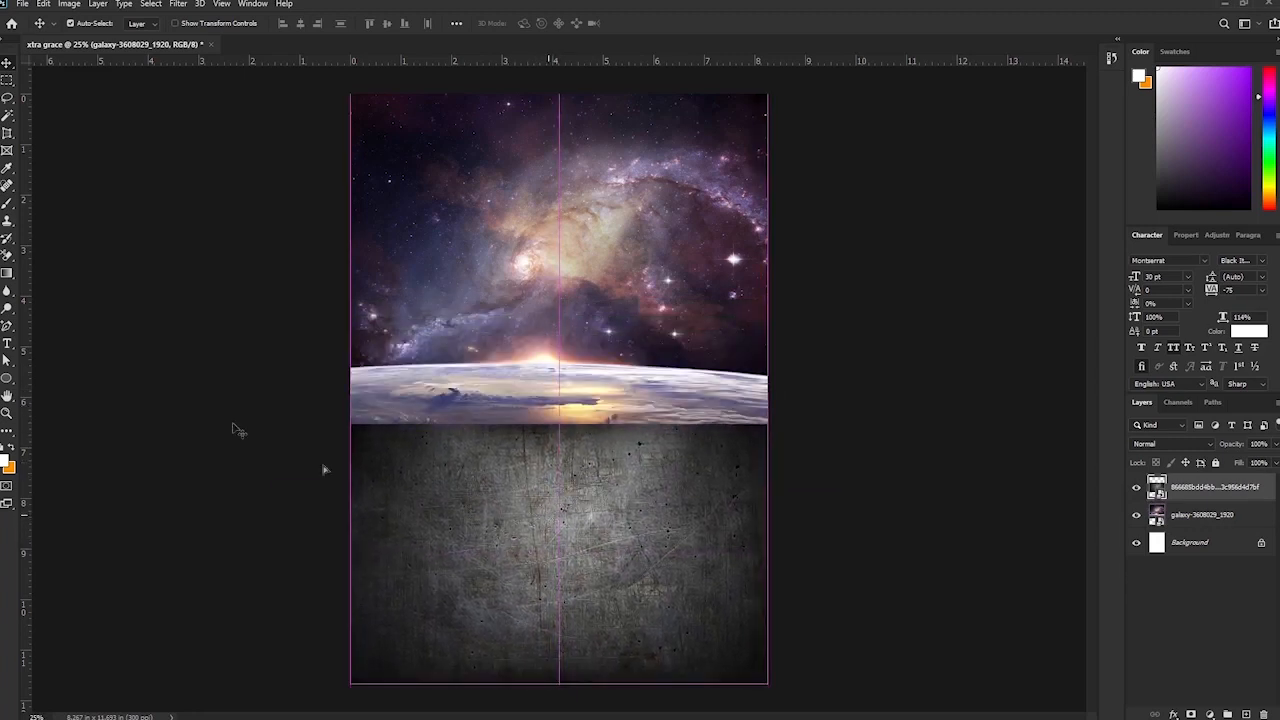
left_click_drag(1137, 516, 1135, 488)
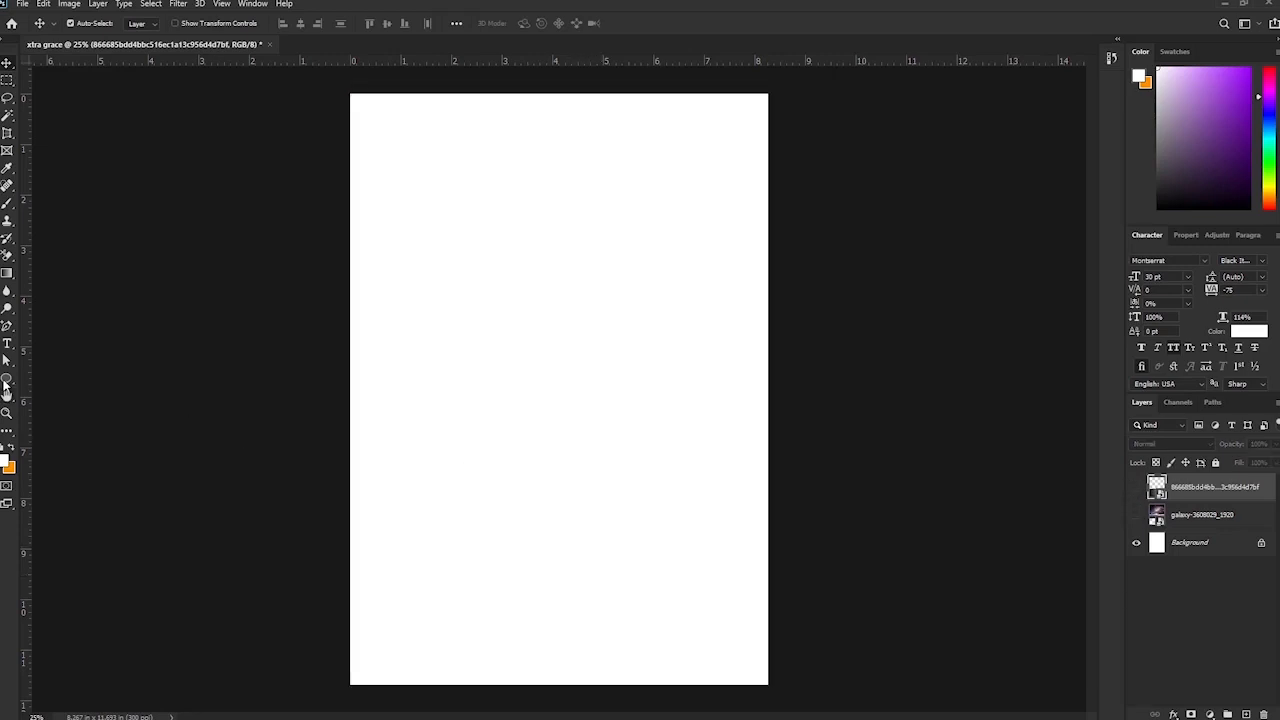
Draw a page-sized rectangle, widen it slightly, and place its layer beneath the galaxy.
left_click(9, 381)
left_click(46, 378)
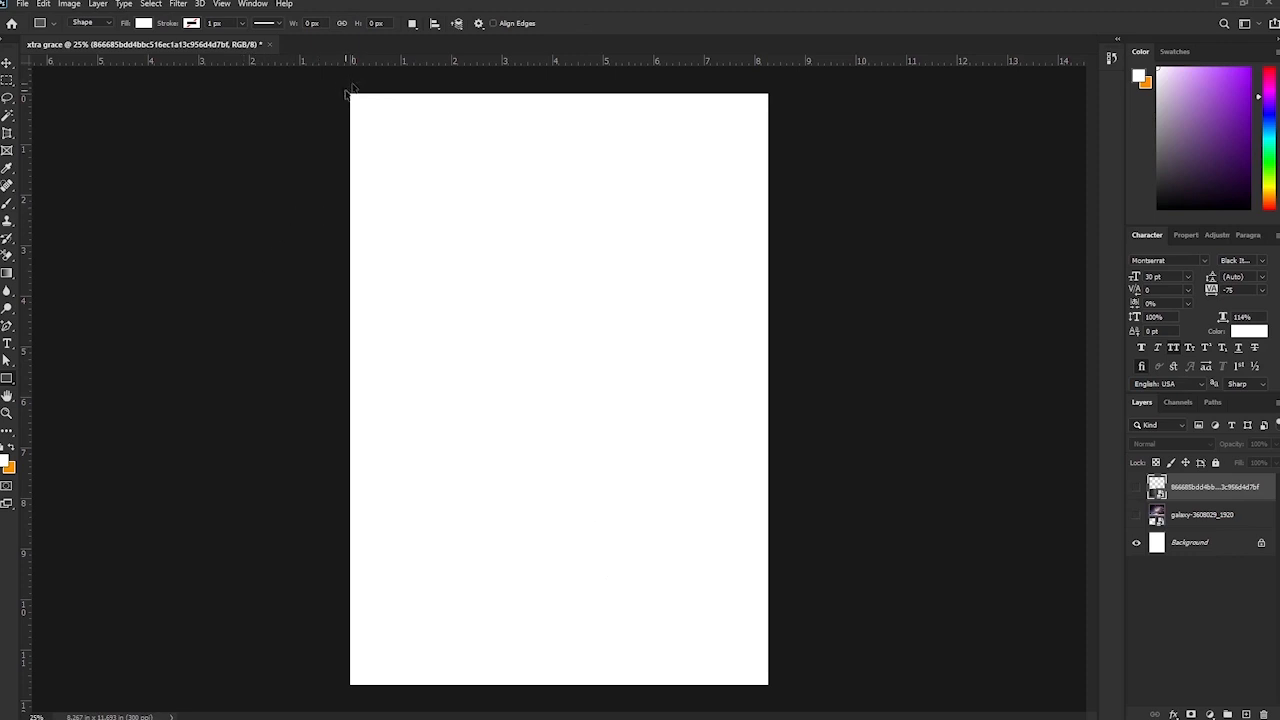
left_click_drag(349, 90, 768, 665)
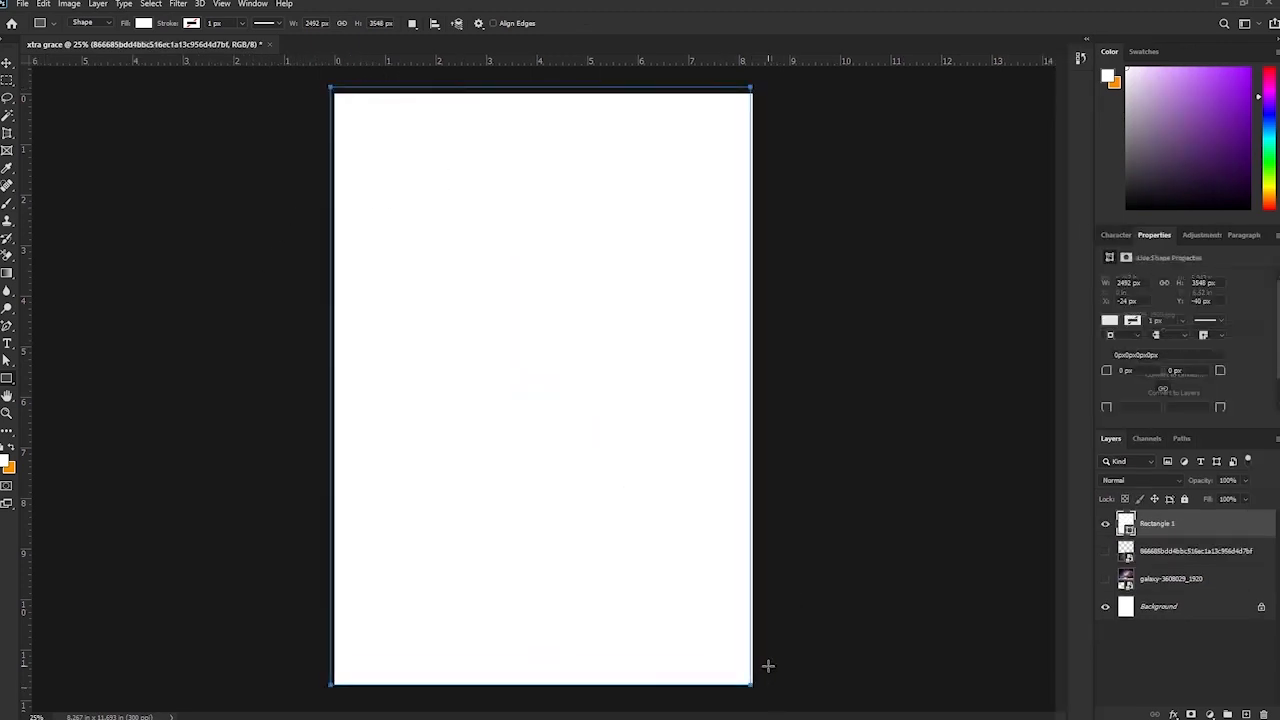
key("ctrl+t")
left_click_drag(752, 385, 761, 385)
key("Return")
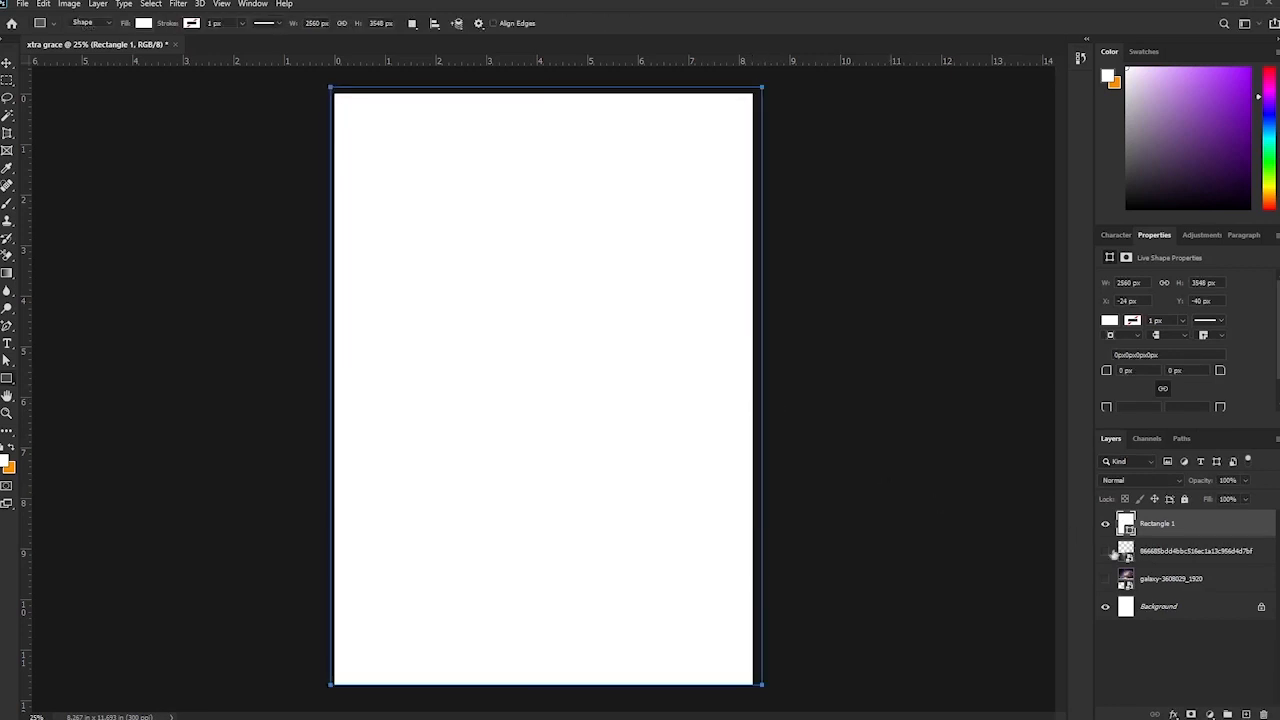
left_click_drag(1147, 526, 1106, 578)
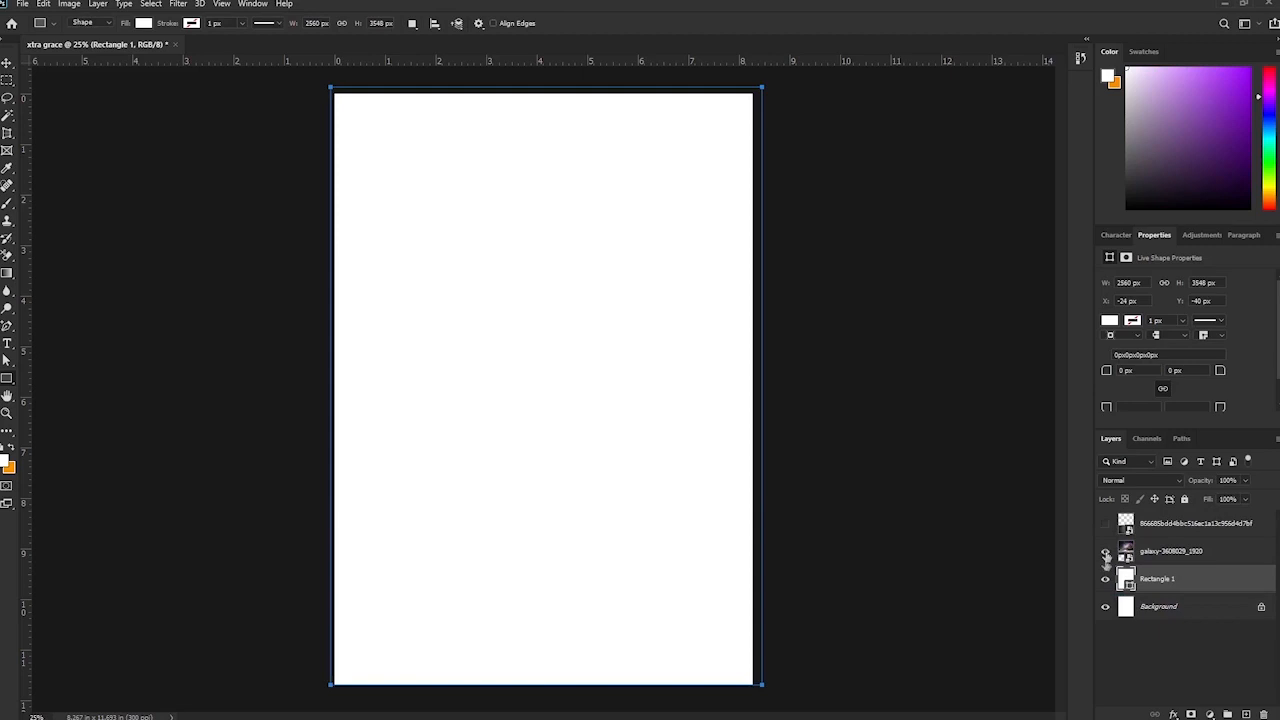
Fill the rectangle with dark purple #25003d.
double_click(1127, 583)
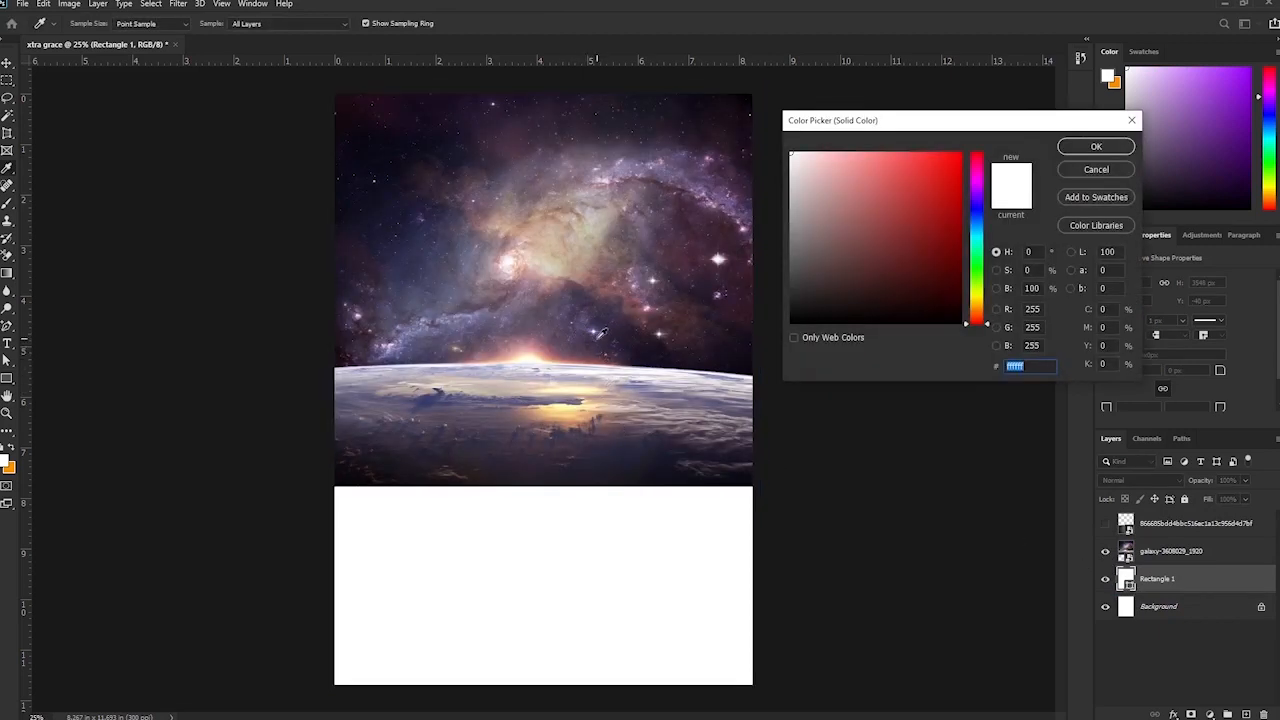
left_click(621, 351)
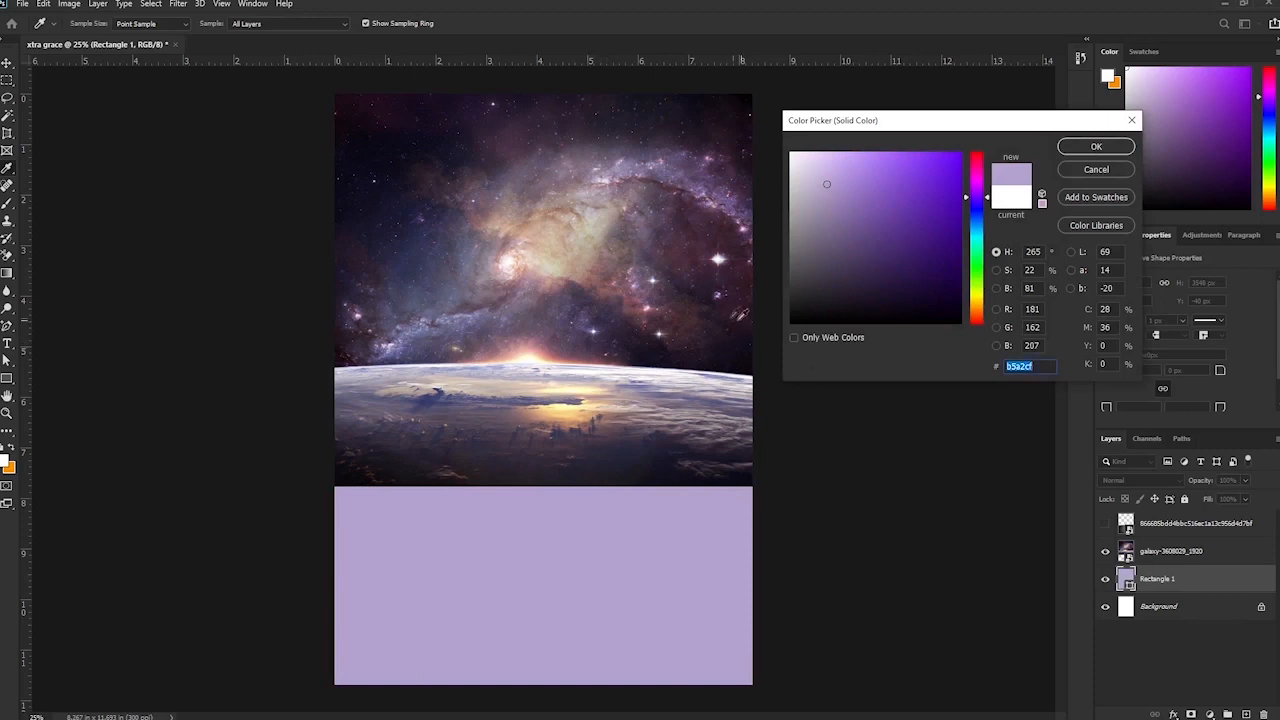
left_click(736, 339)
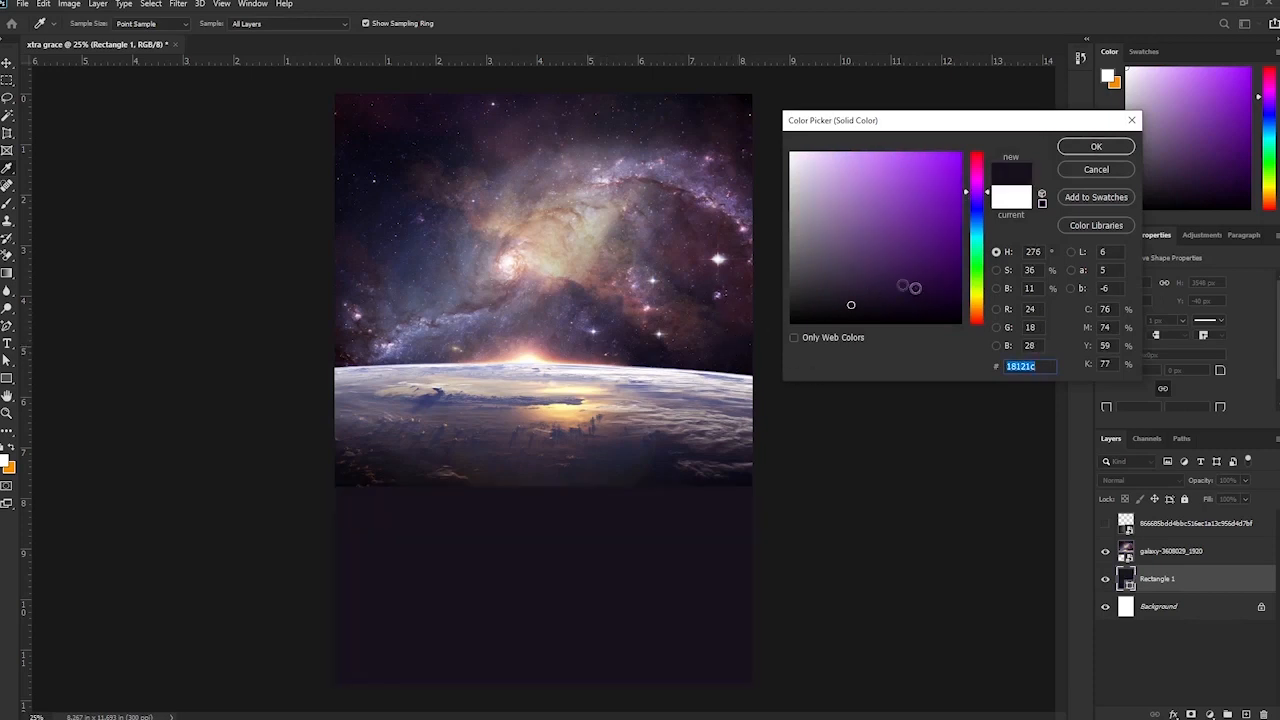
left_click(963, 281)
mouse_move(963, 281)
left_mouse_down()
mouse_move(940, 277)
mouse_move(962, 283)
left_mouse_up()
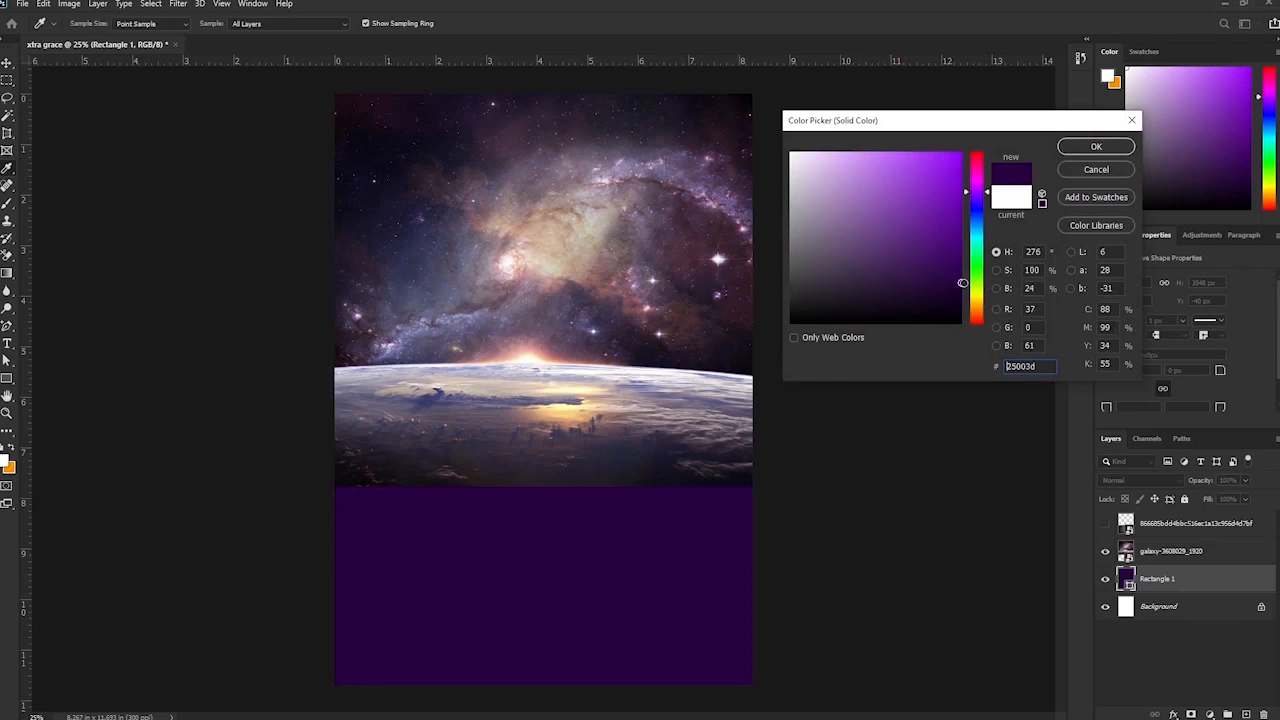
left_click(1096, 146)
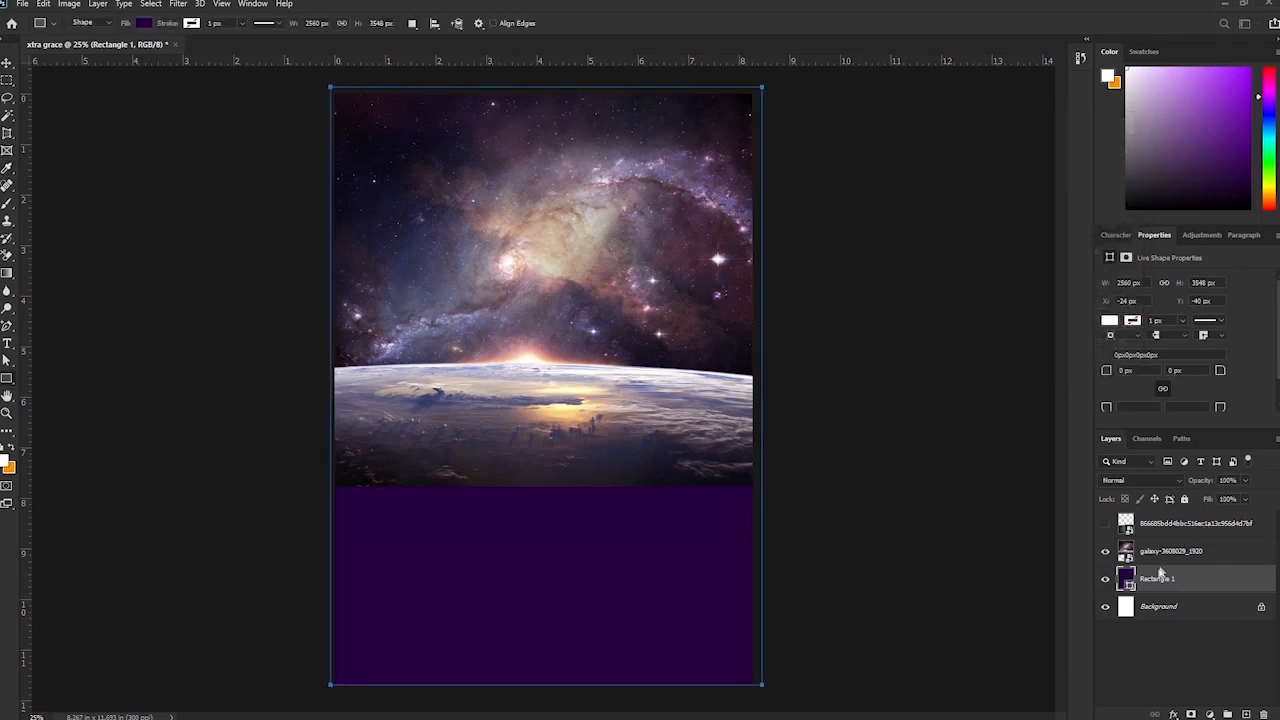
Clip the metal texture to Rectangle 1 and set its blend mode to Overlay.
left_click_drag(1171, 530, 1171, 570)
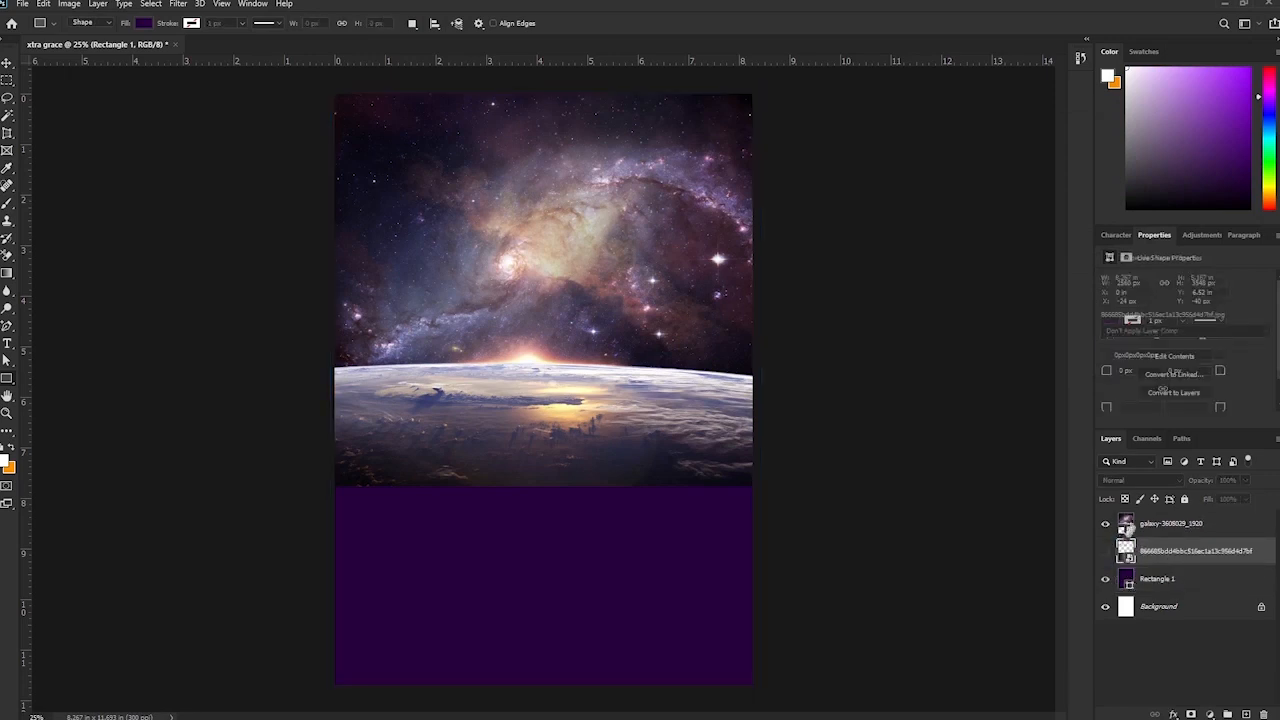
left_click(1113, 564, "alt")
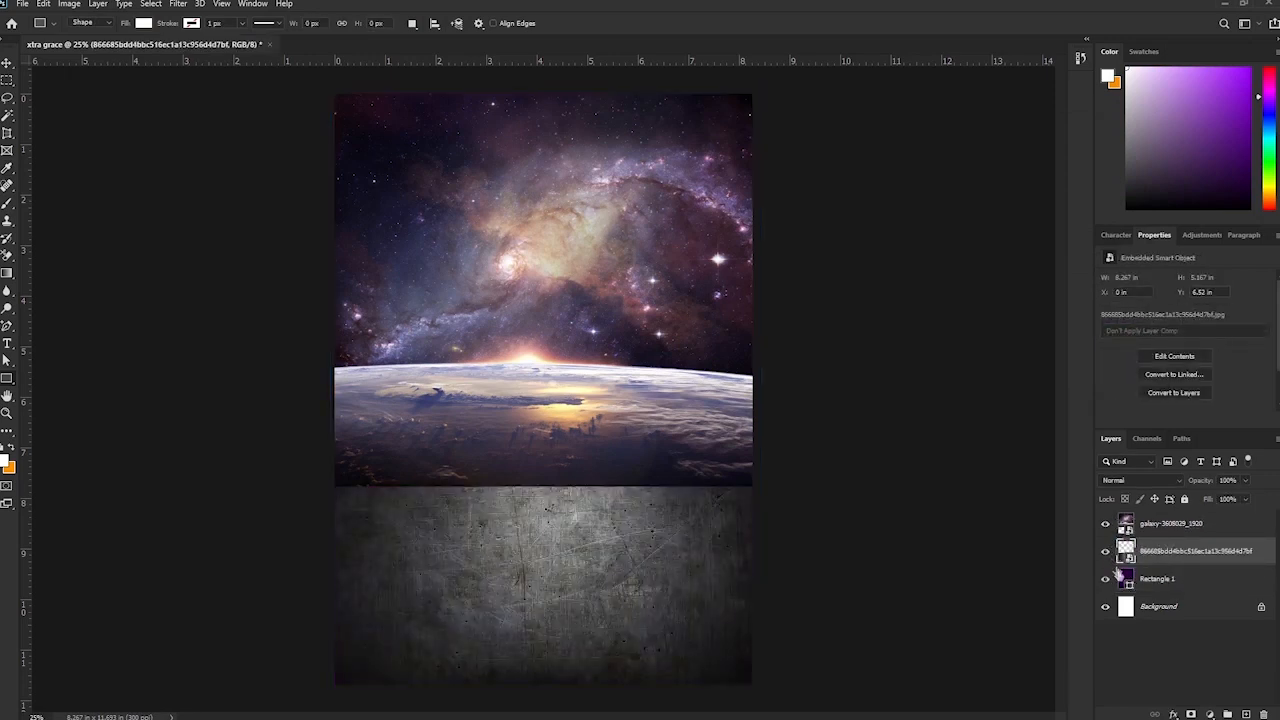
left_click(1178, 483)
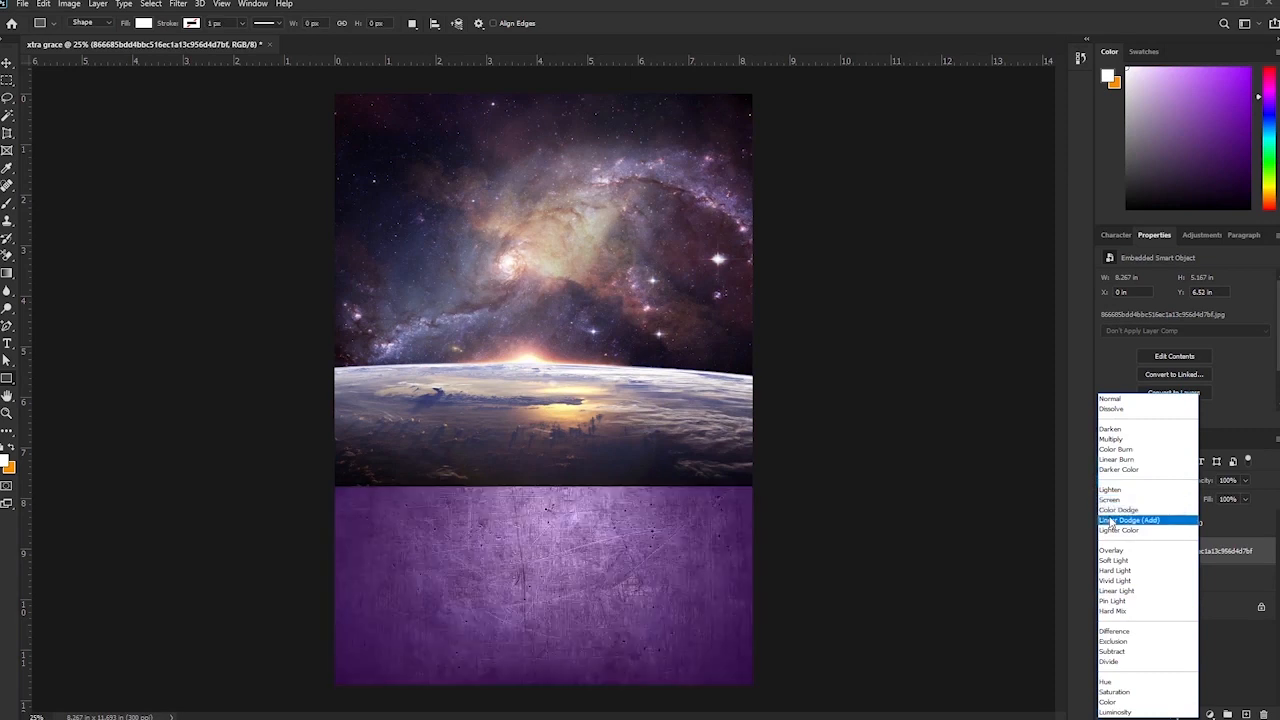
left_click(1118, 510)
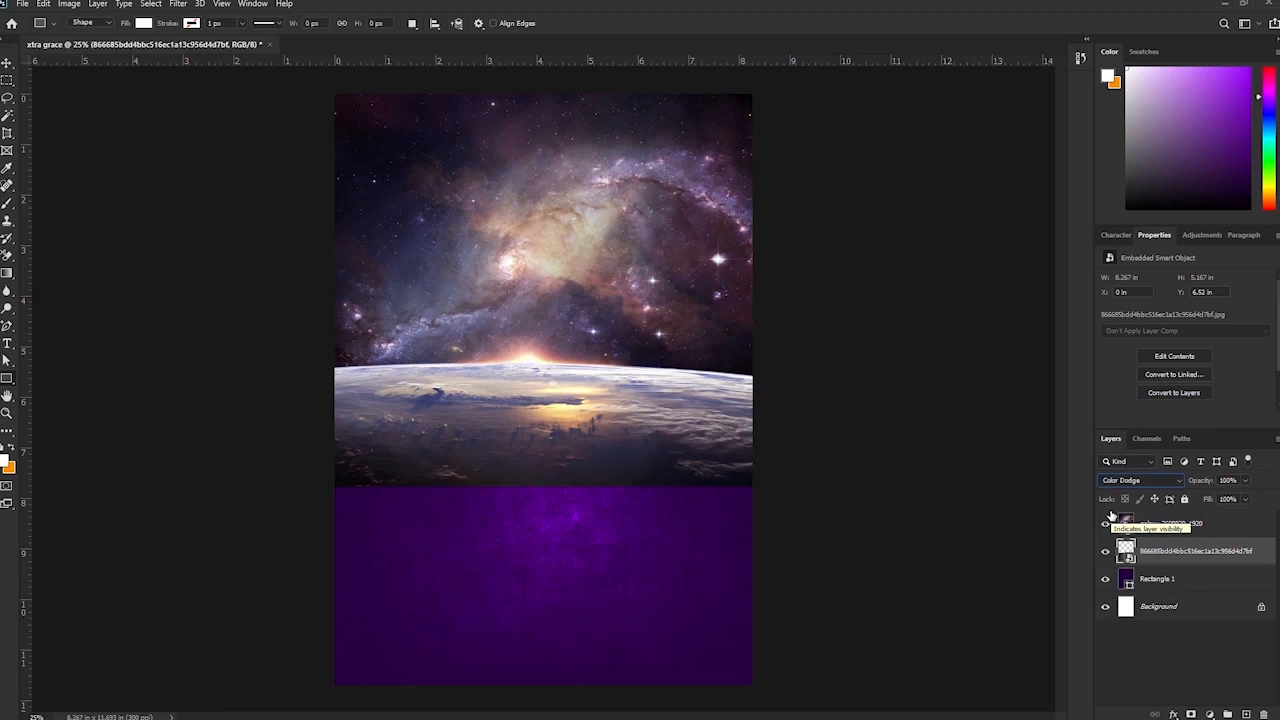
key("Down")
key("Down")
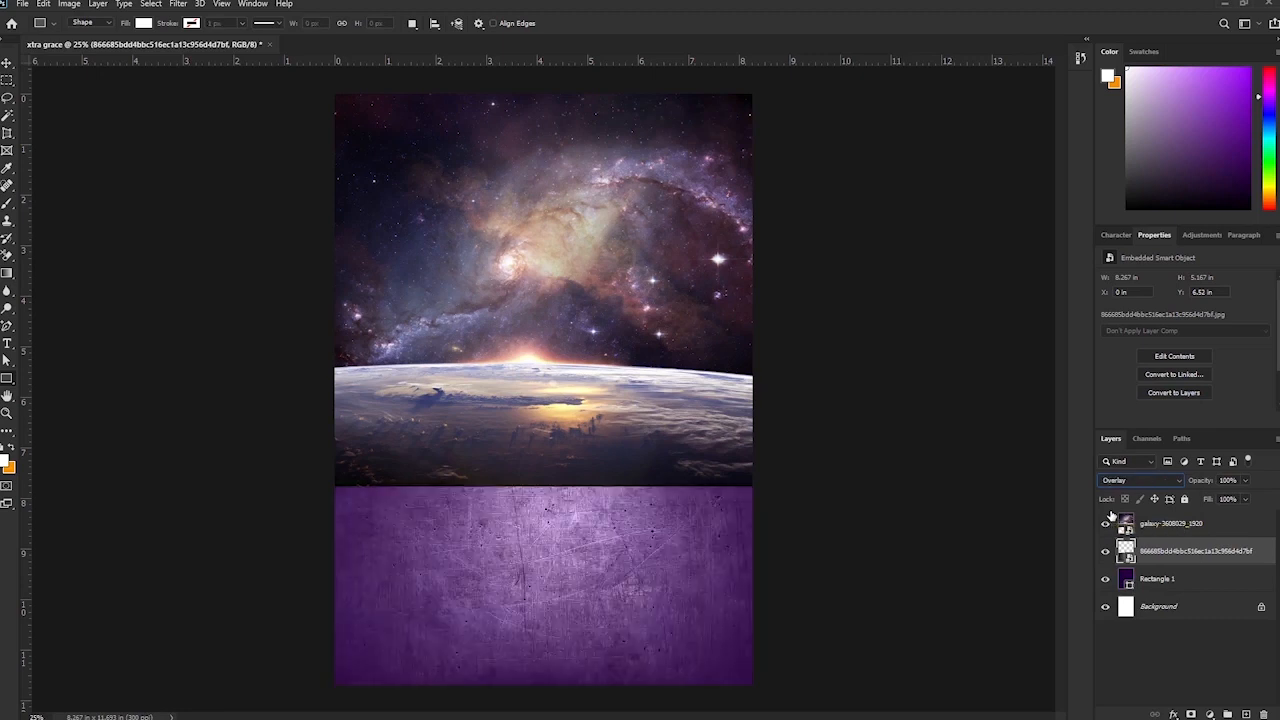
key("Down")
key("Down")
key("Down")
key("Down")
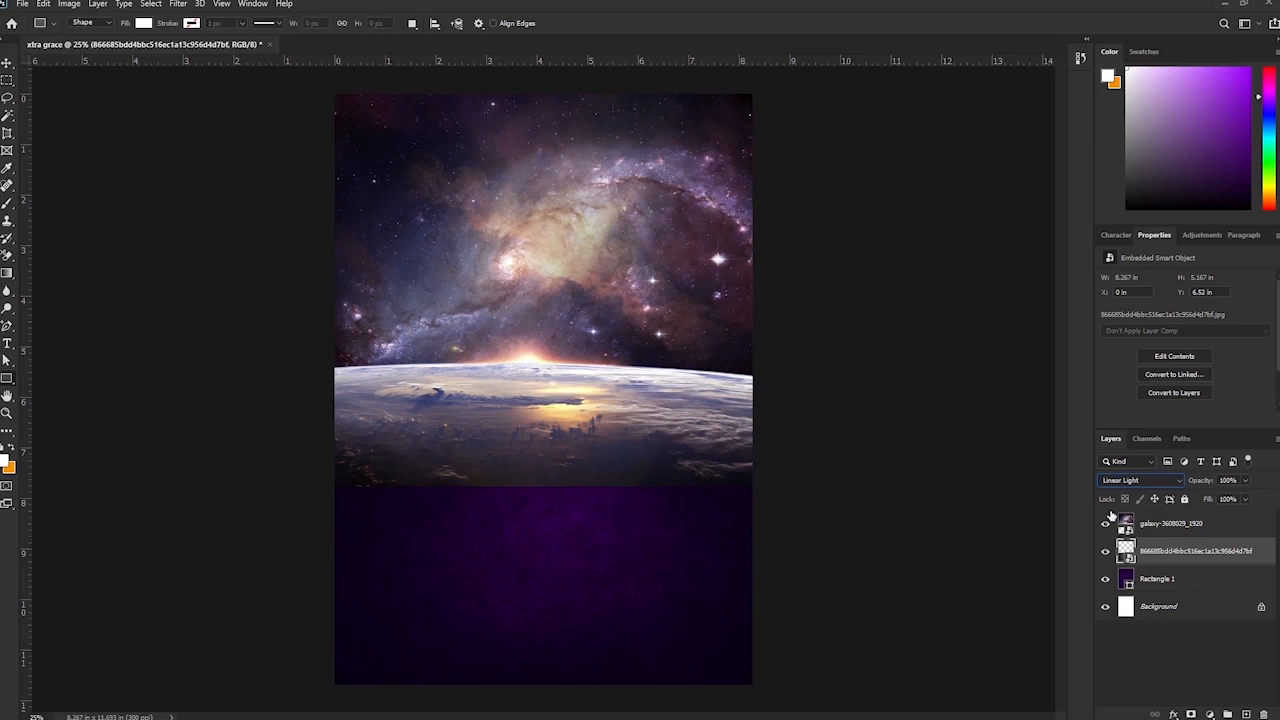
key("Up")
key("Up")
key("Up")
key("Up")
key("Up")
key("Up")
key("Up")
key("Up")
key("Up")
key("Up")
key("Up")
key("Up")
key("Up")
key("Up")
key("Up")
key("Up")
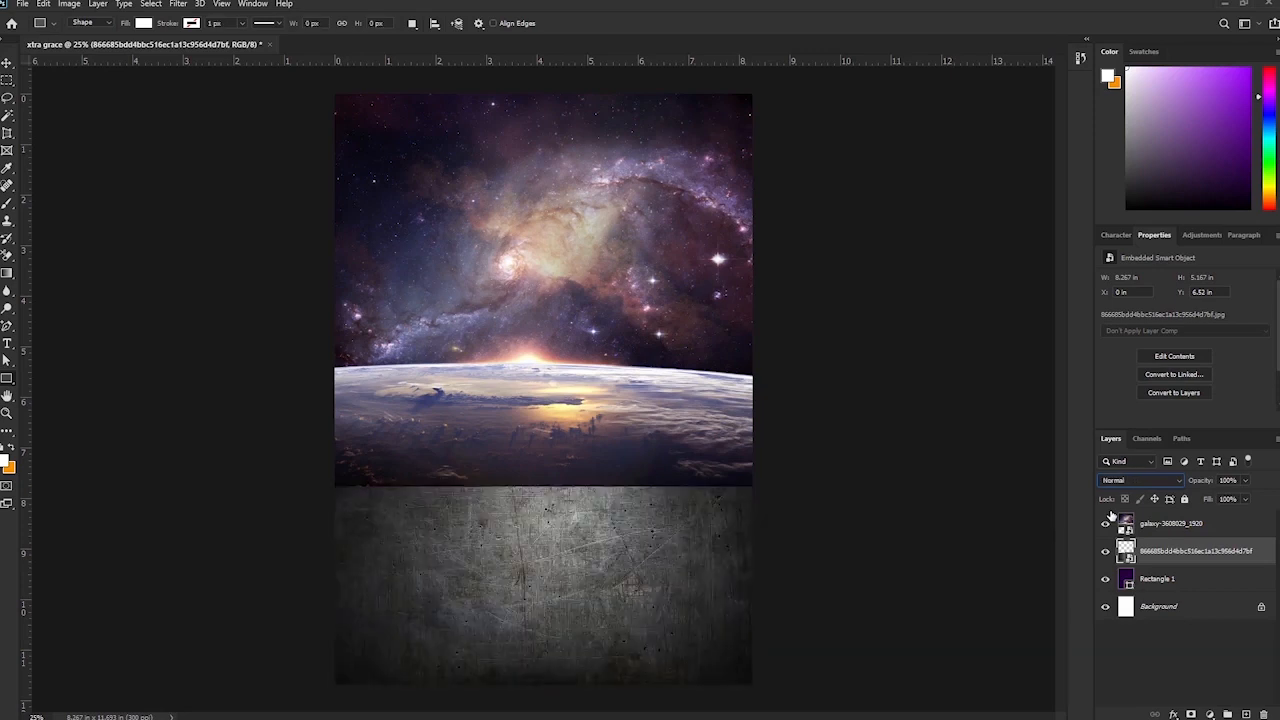
key("Down")
key("Down")
key("Down")
key("Down")
key("Down")
key("Down")
key("Down")
key("Down")
key("Down")
key("Down")
key("Down")
key("Down")
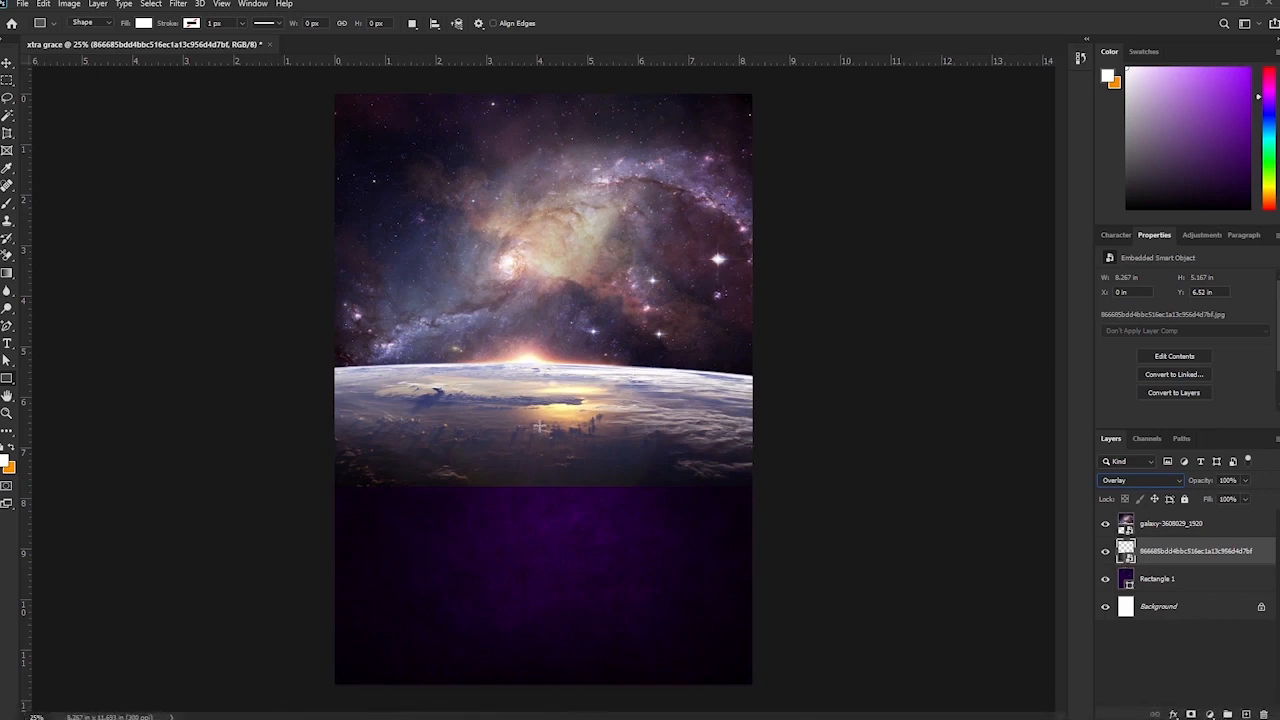
left_click(8, 64)
Add a layer mask to the galaxy and brush the earth's lower band softly into the purple.
left_click(585, 415)
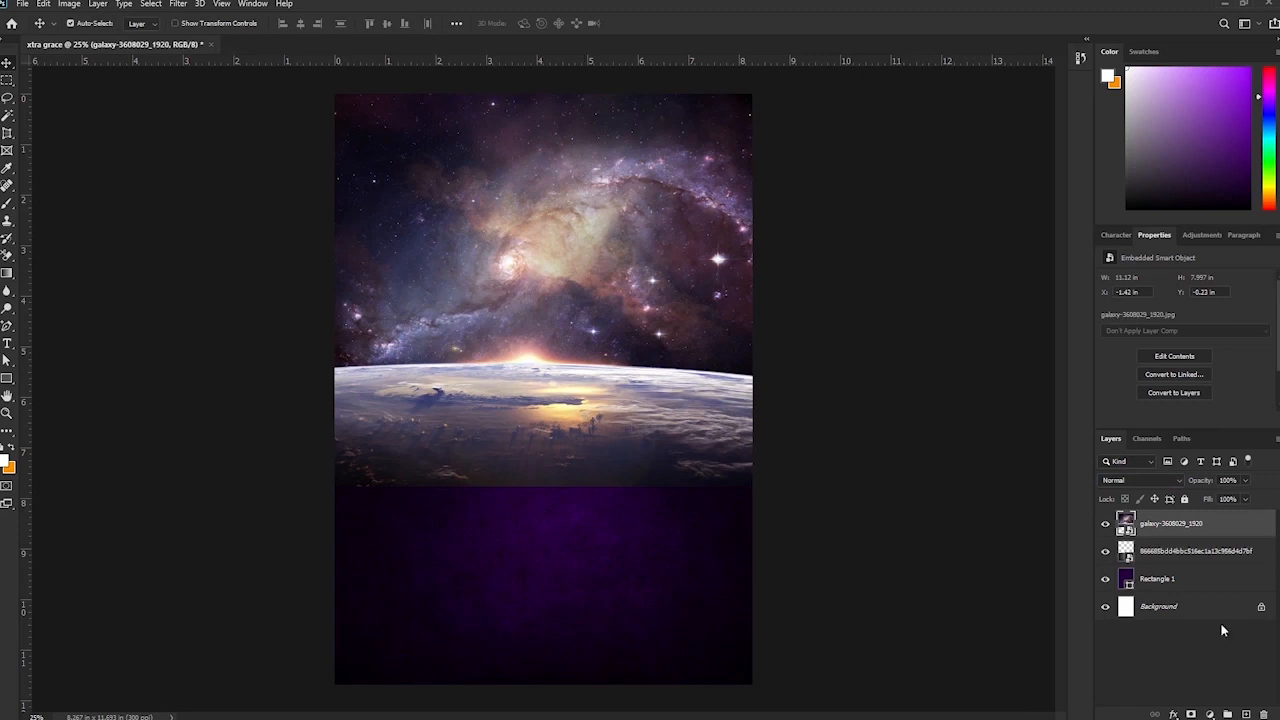
left_click(1193, 713)
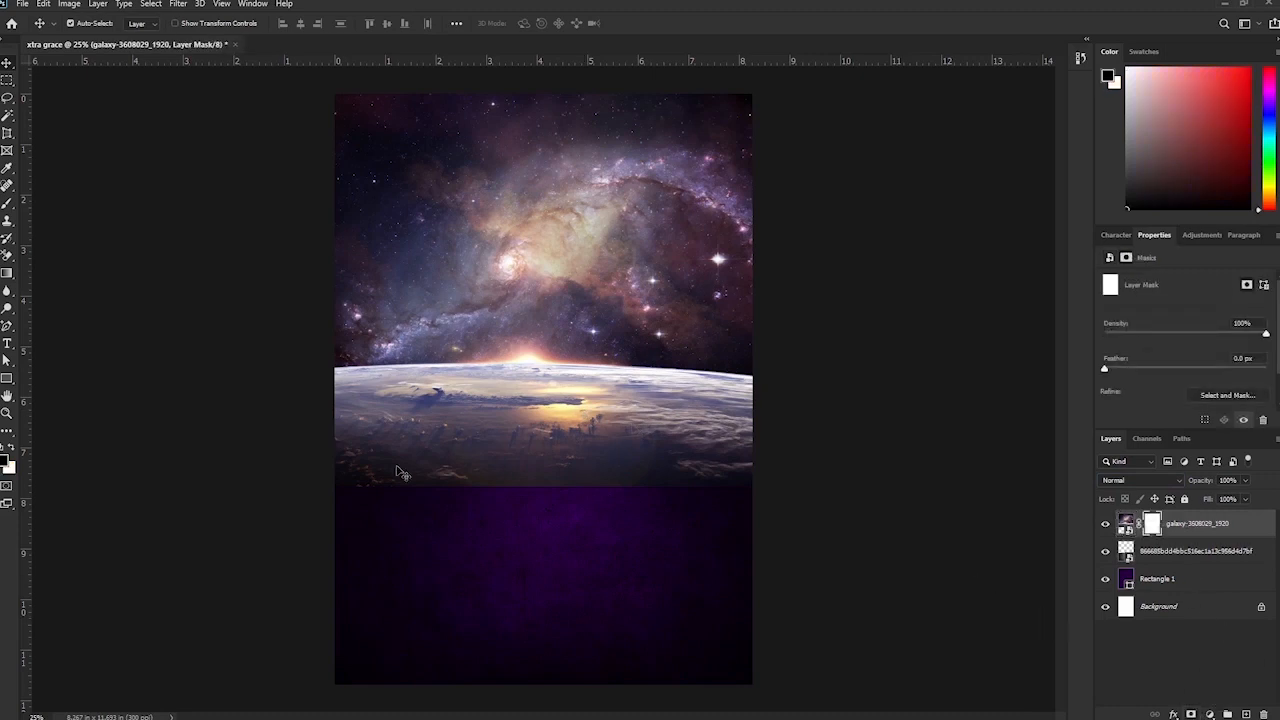
key("b")
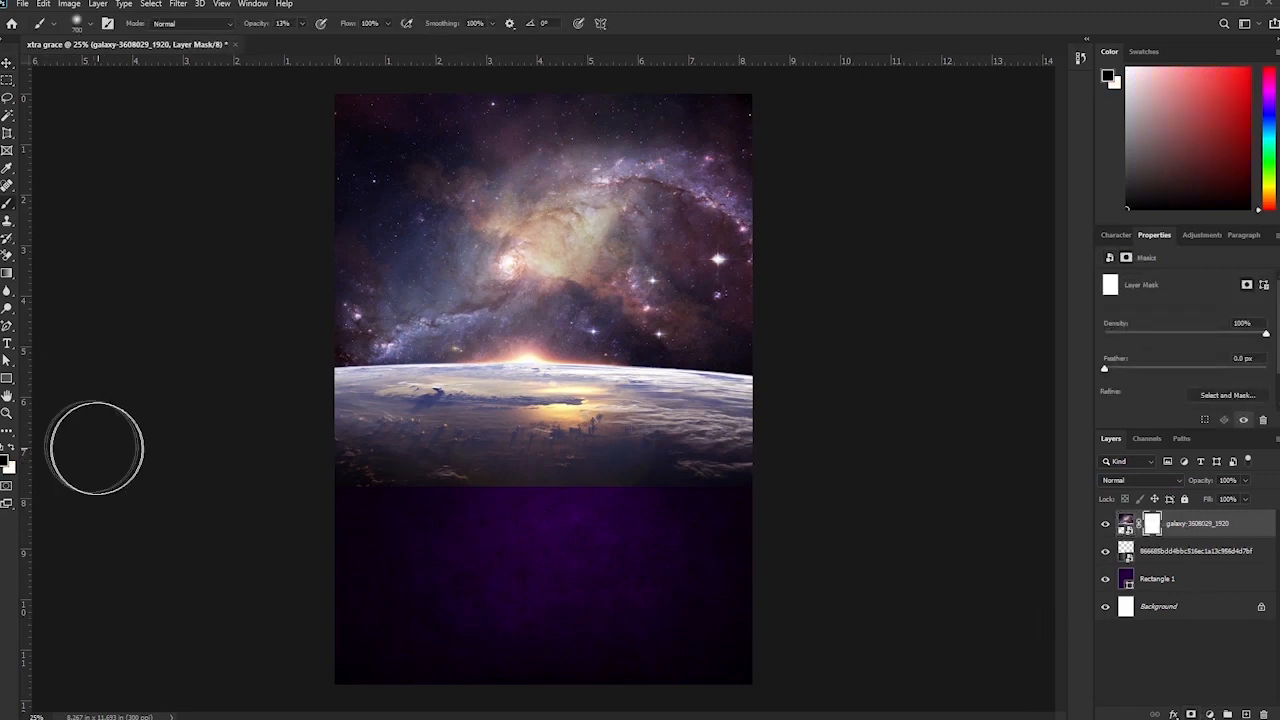
mouse_move(340, 468)
left_mouse_down()
mouse_move(423, 503)
mouse_move(338, 450)
mouse_move(766, 446)
mouse_move(504, 487)
mouse_move(486, 509)
mouse_move(714, 463)
mouse_move(808, 406)
mouse_move(397, 443)
left_mouse_up()
left_click_drag(249, 26, 257, 30)
mouse_move(425, 450)
left_mouse_down()
mouse_move(797, 454)
mouse_move(768, 430)
mouse_move(469, 467)
mouse_move(337, 427)
left_mouse_up()
key("bracketleft")
key("bracketleft")
key("bracketleft")
key("bracketleft")
key("bracketleft")
key("bracketright")
key("bracketright")
key("bracketright")
key("bracketright")
key("bracketright")
mouse_move(392, 392)
left_mouse_down()
mouse_move(810, 417)
mouse_move(372, 413)
left_mouse_up()
Toggle the textured overlay layer's visibility and select that layer.
left_click(1106, 551)
left_click(1106, 551)
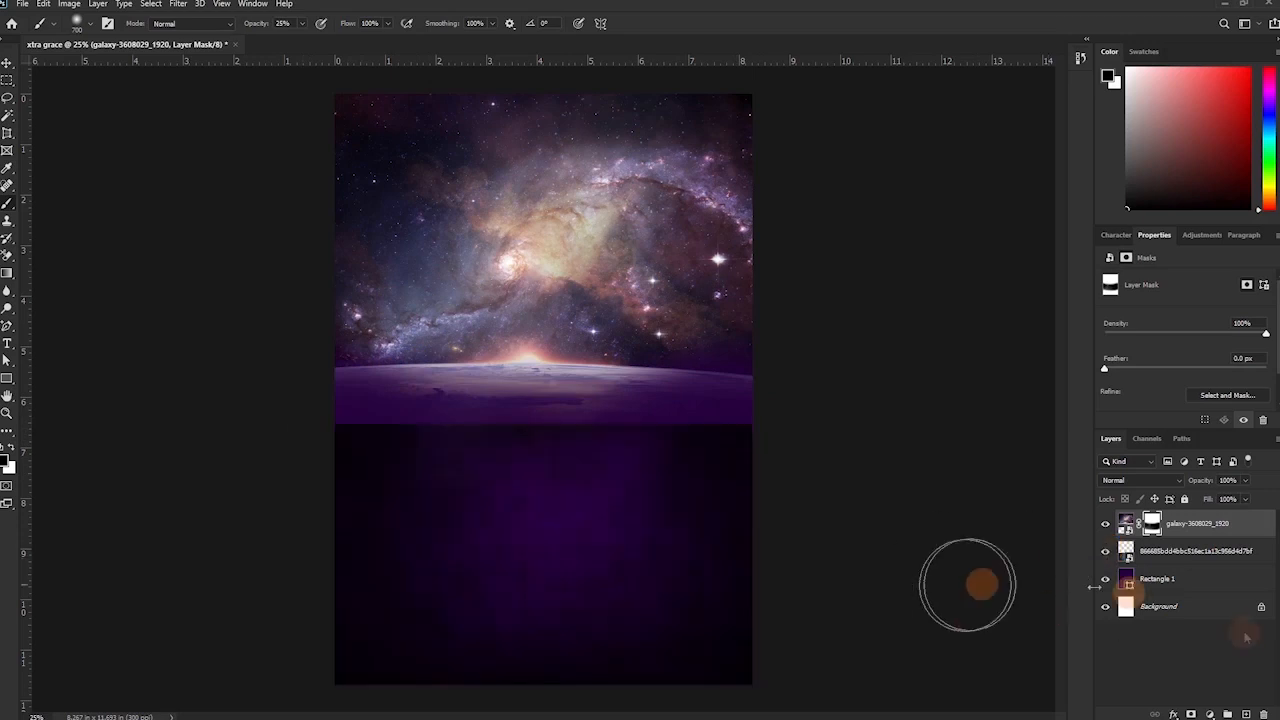
key("v")
left_click(1169, 556)
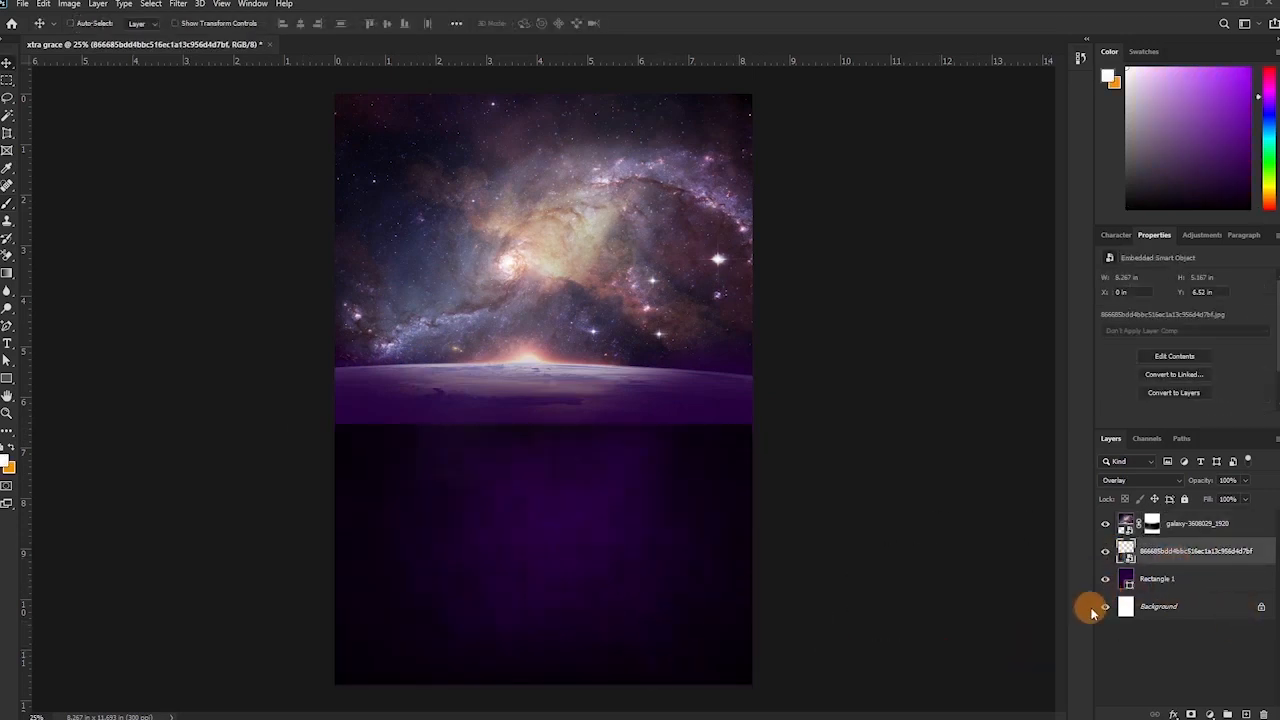
Stretch the texture layer upward so its top edge sits just above the horizon.
key("ctrl+t")
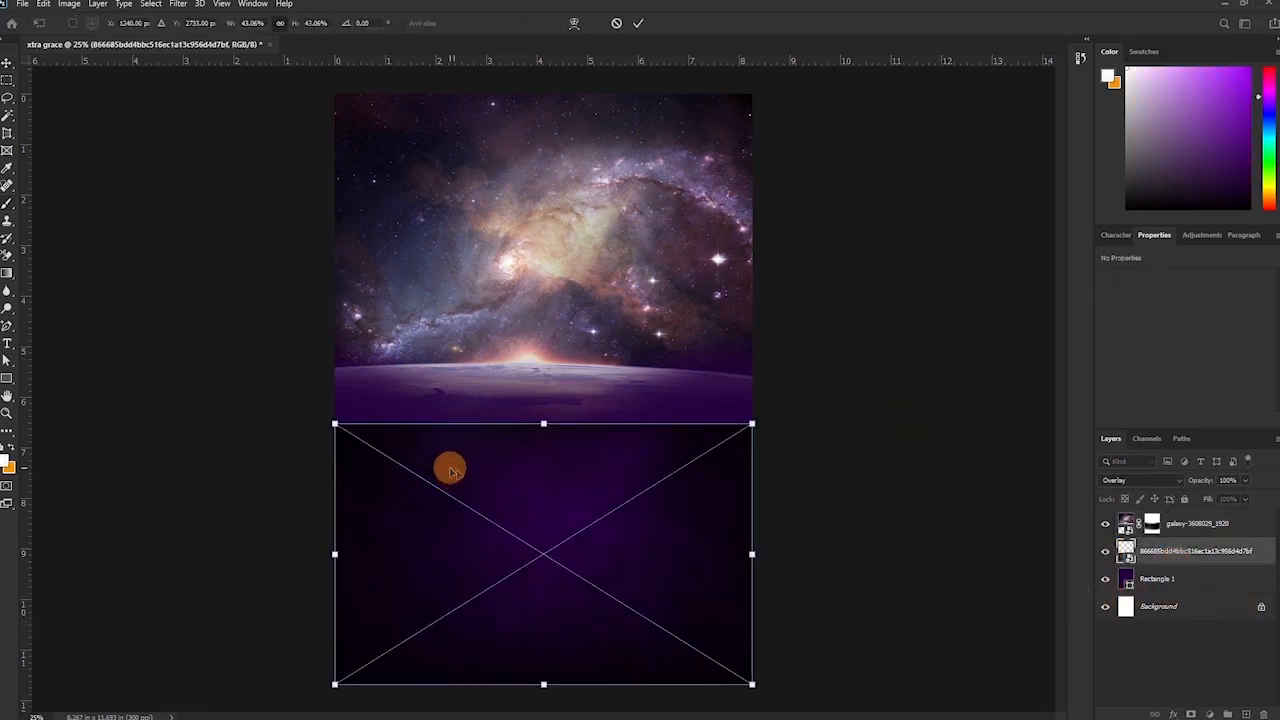
left_click_drag(543, 424, 550, 268)
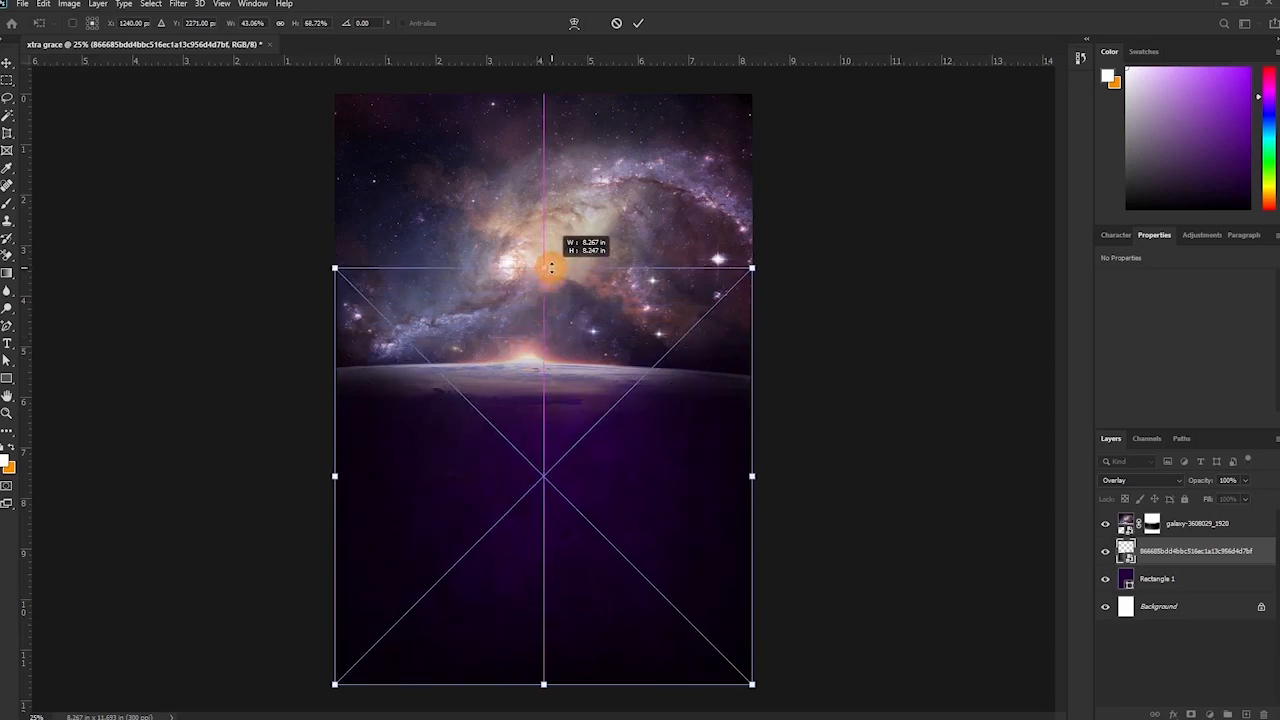
left_click_drag(550, 269, 545, 283)
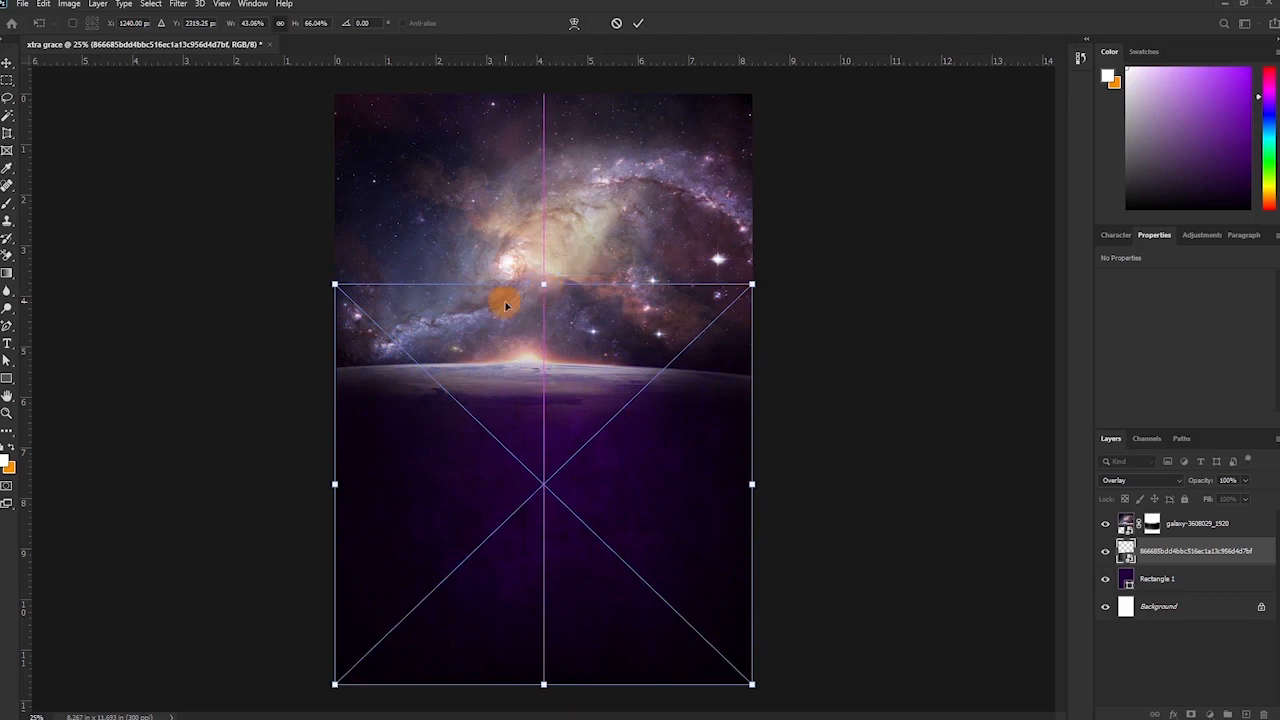
key("Return")
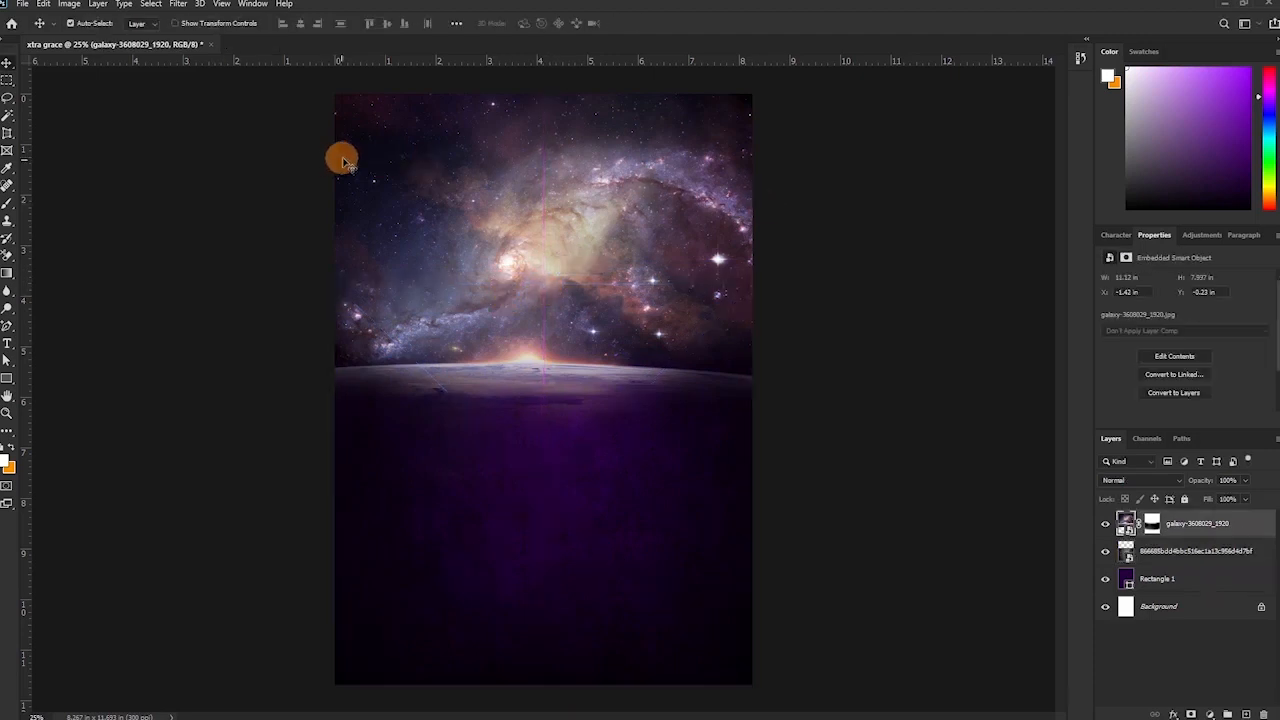
Apply a subtle Gaussian Blur to the galaxy image.
left_click(178, 8)
mouse_move(338, 162)
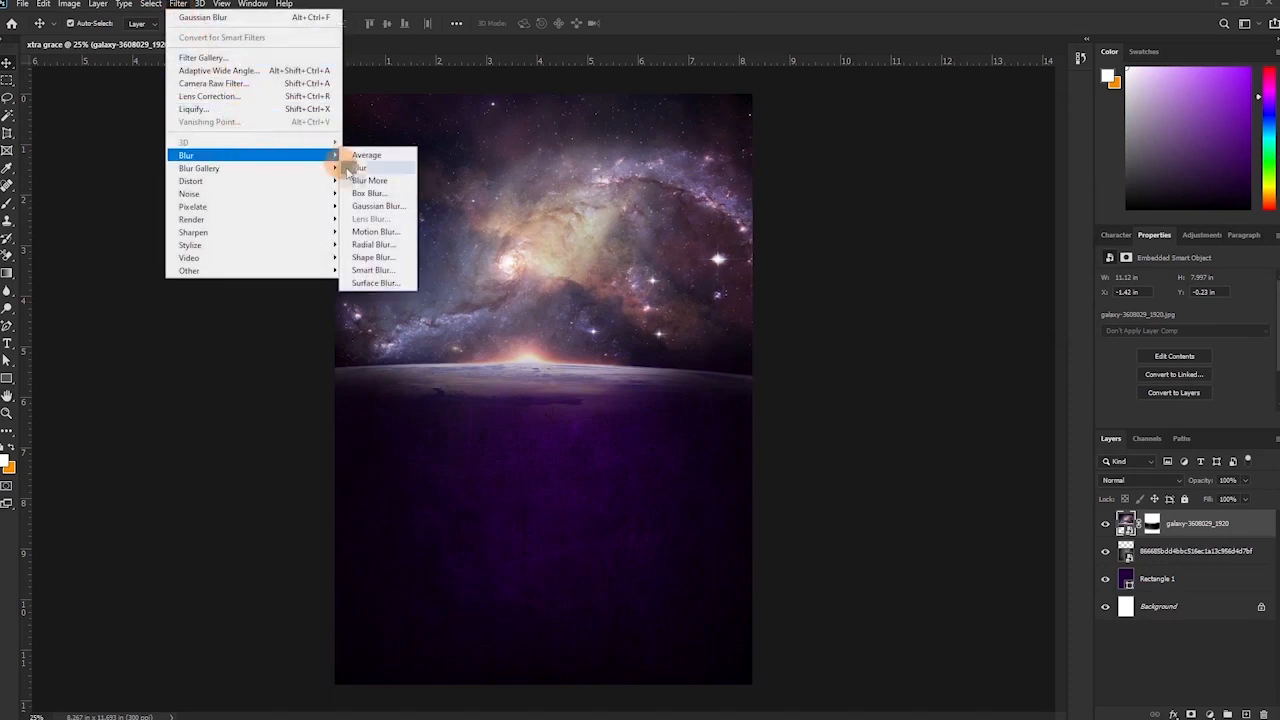
left_click(372, 206)
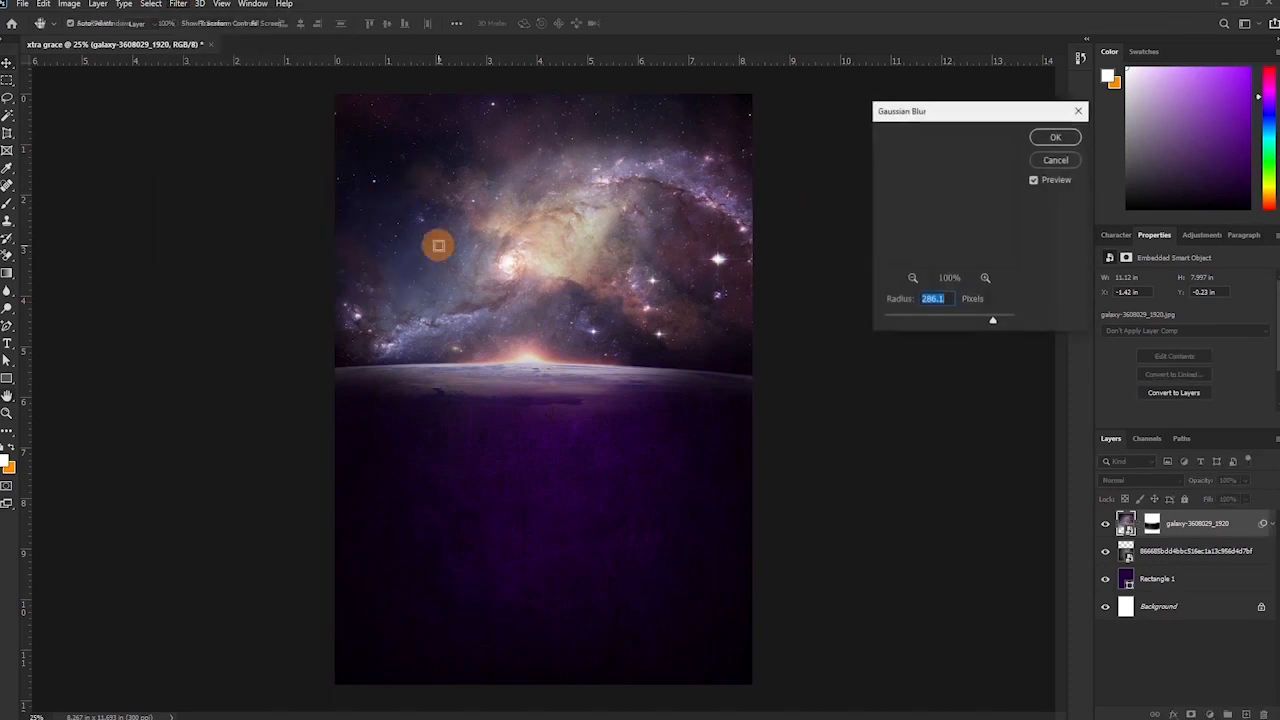
left_click(922, 320)
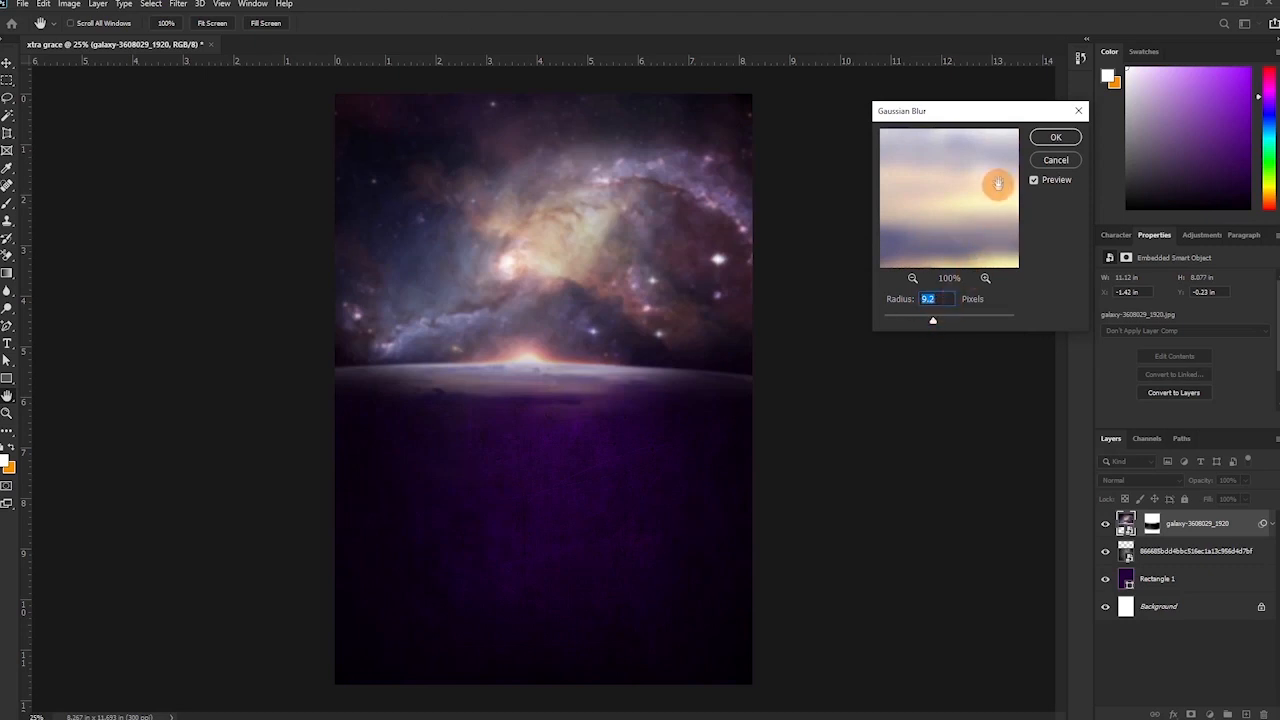
left_click(1055, 137)
Drag the sun glow image from the church flyer folder into Photoshop.
left_click(340, 710)
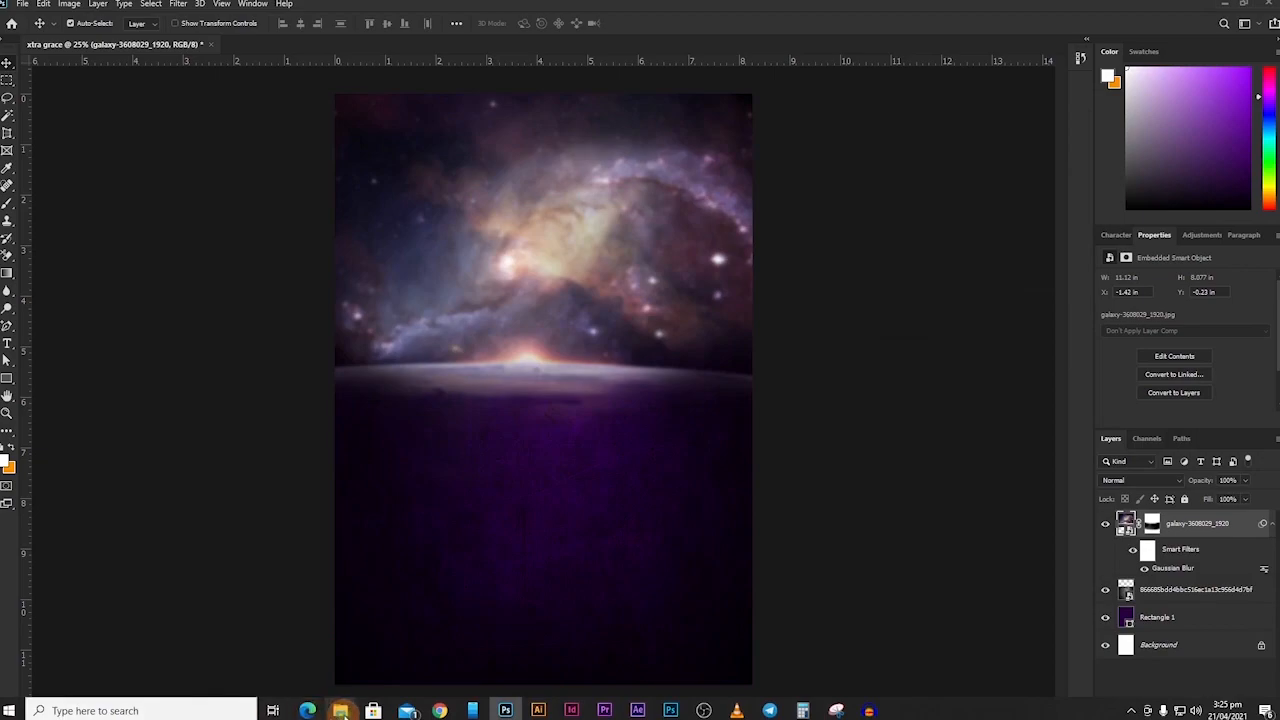
left_click(295, 650)
left_click_drag(248, 198, 575, 371)
Place the sun_PNG13434 glow over the horizon and lower its opacity to 43%.
key("Return")
left_click(770, 434)
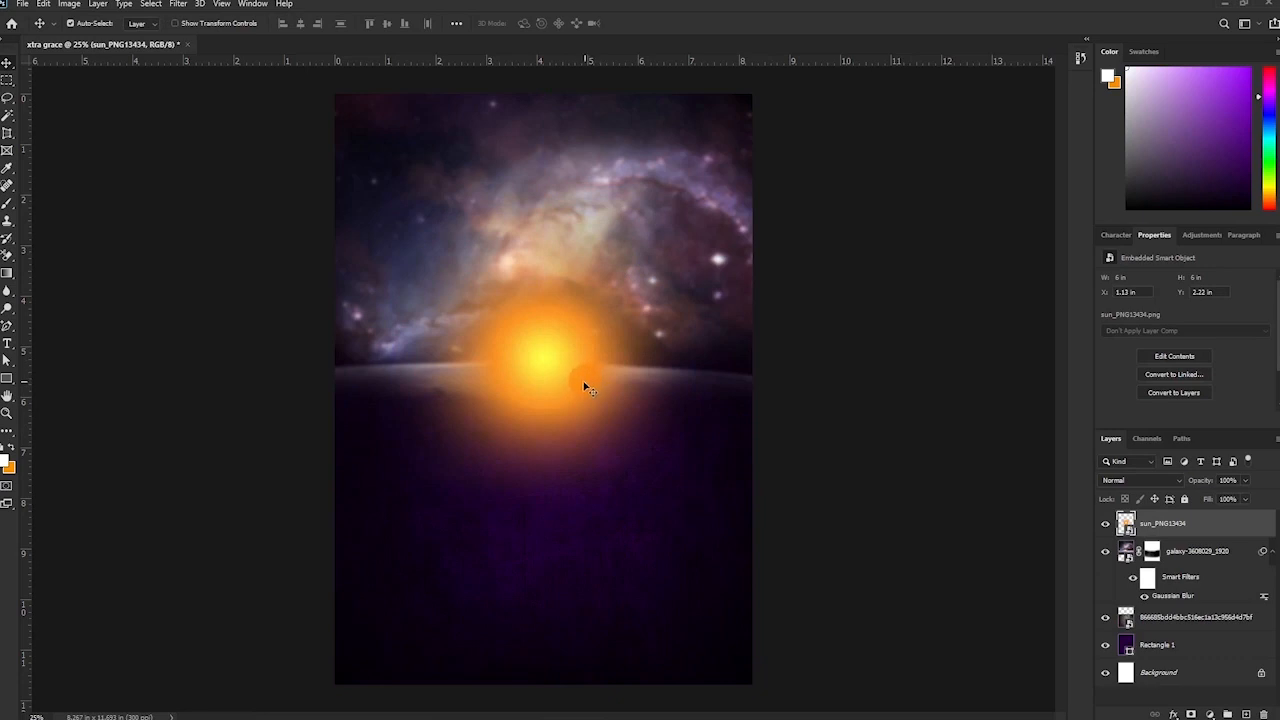
left_click_drag(551, 363, 552, 360)
left_click(1201, 484)
left_click_drag(1143, 494, 1160, 492)
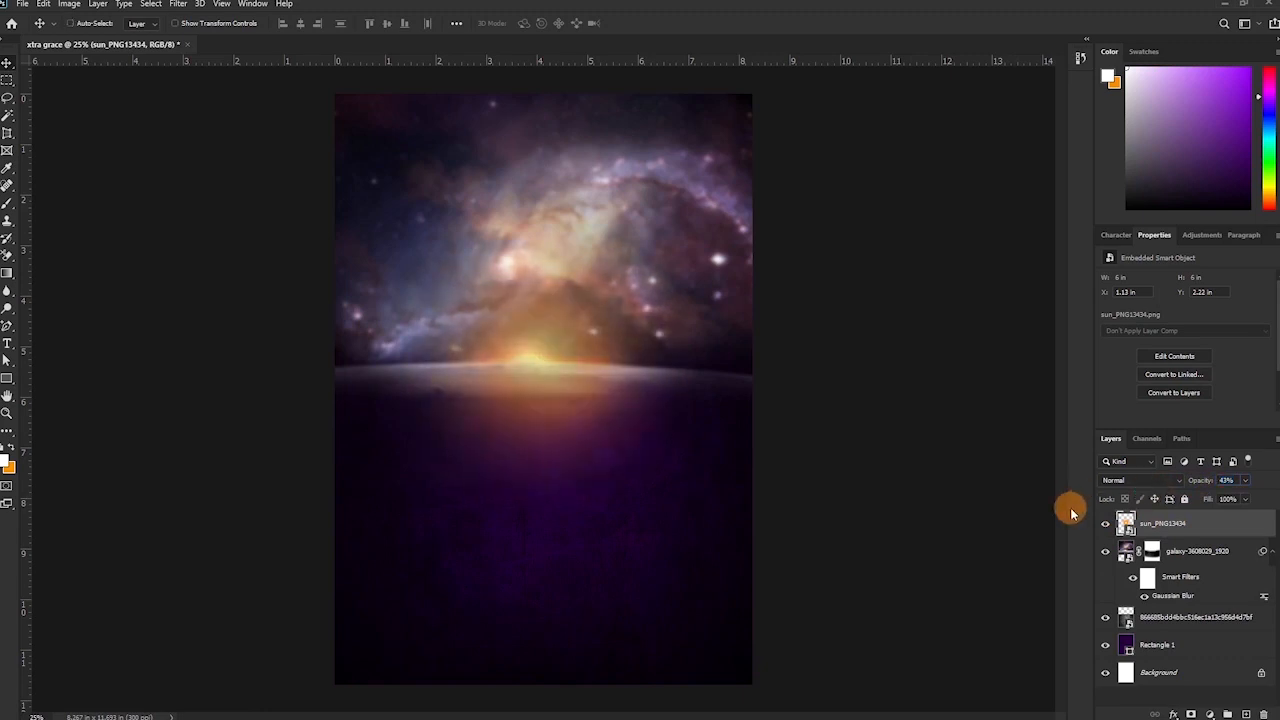
Enlarge the sun glow across the galaxy's centre and nudge it slightly lower.
key("ctrl+t")
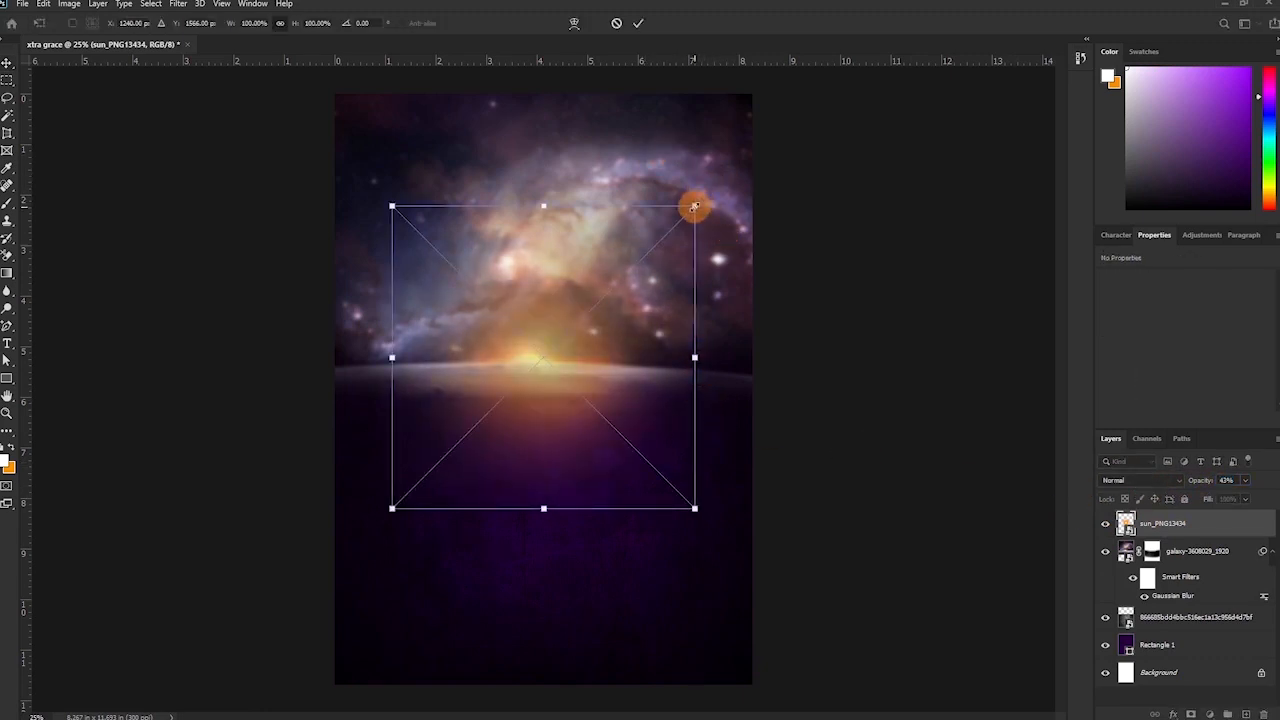
left_click_drag(694, 206, 755, 149)
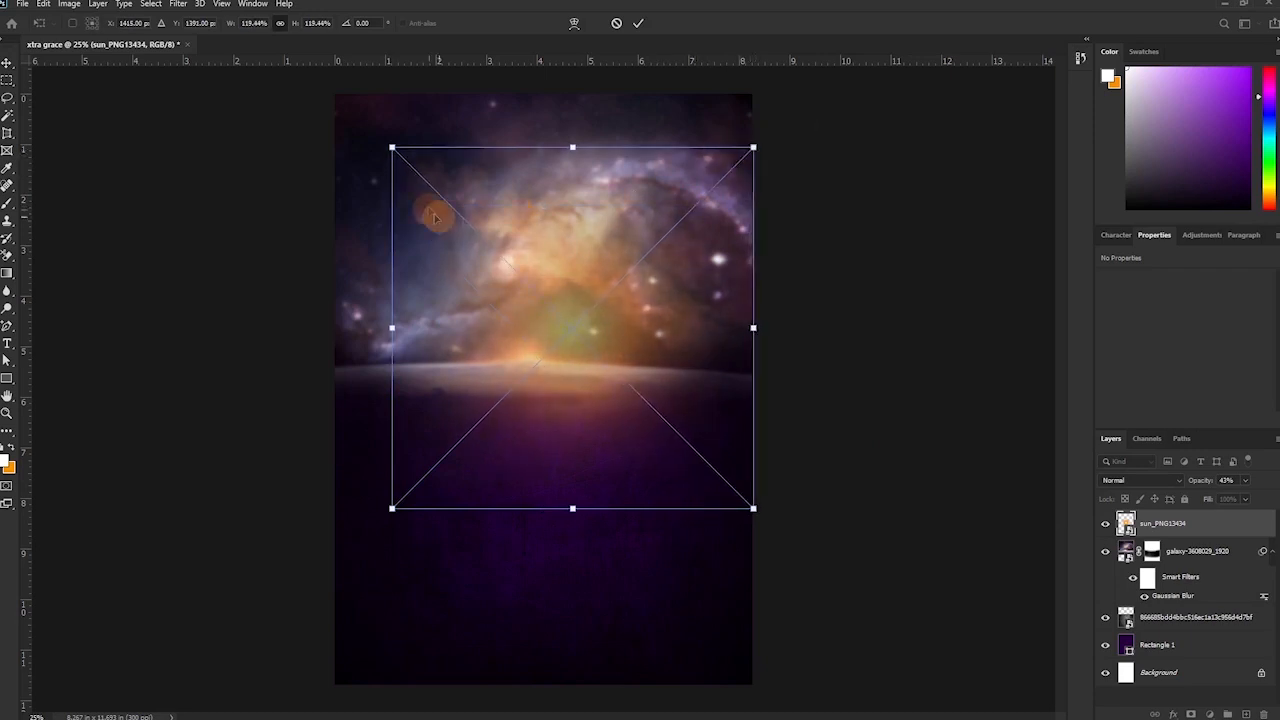
left_click_drag(390, 146, 324, 101)
left_click(641, 22)
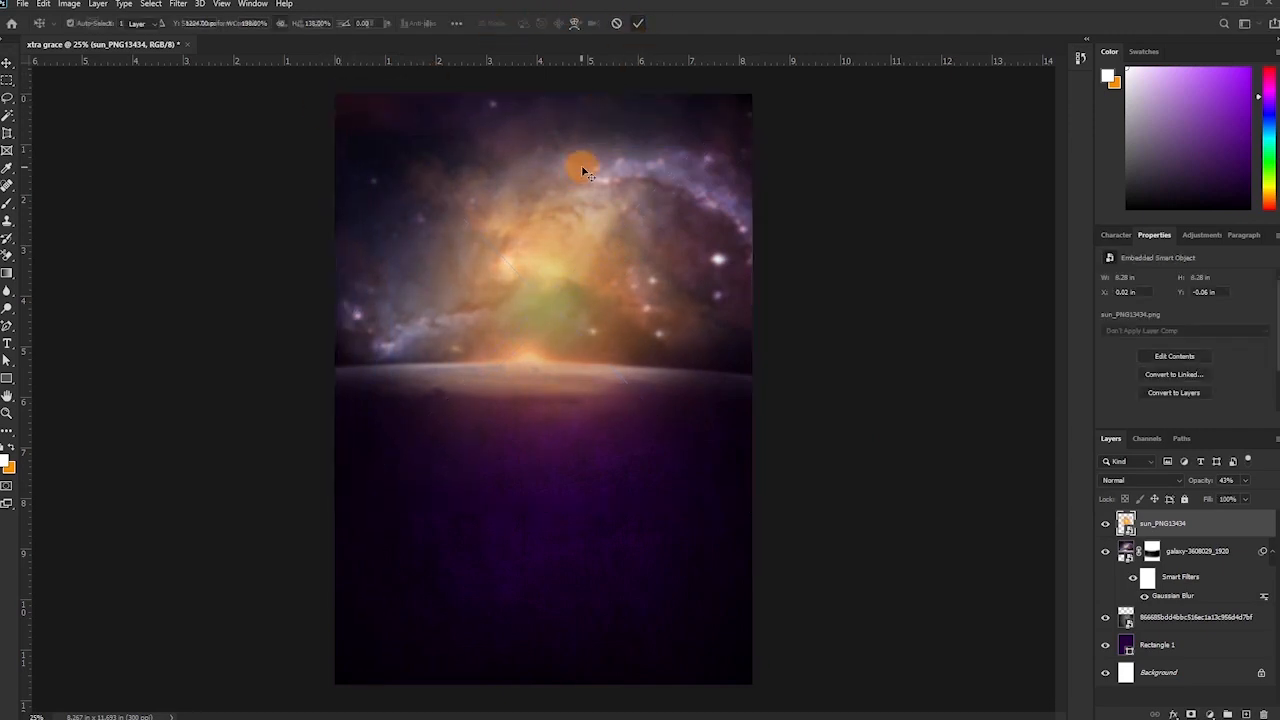
left_click_drag(566, 267, 571, 283)
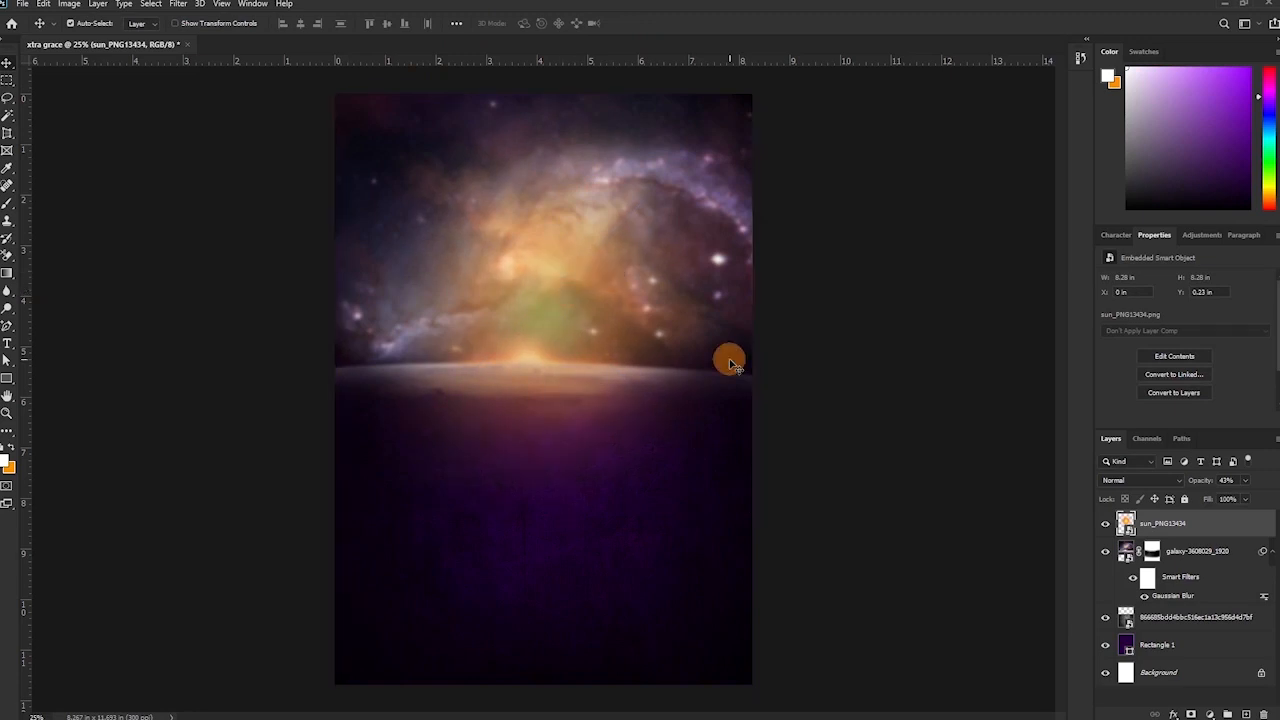
left_click(1184, 647, "shift")
Group the sun, galaxy, texture and rectangle layers as 'background' with a red colour label.
key("ctrl+g")
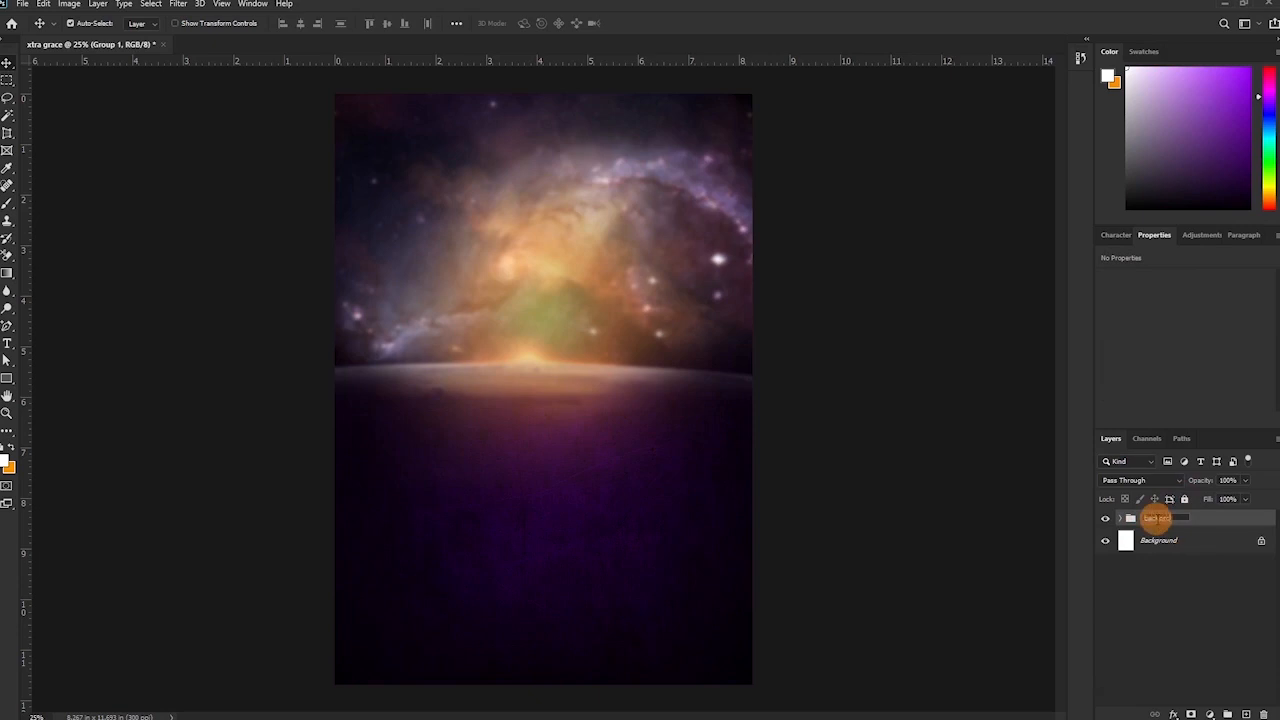
key("Return")
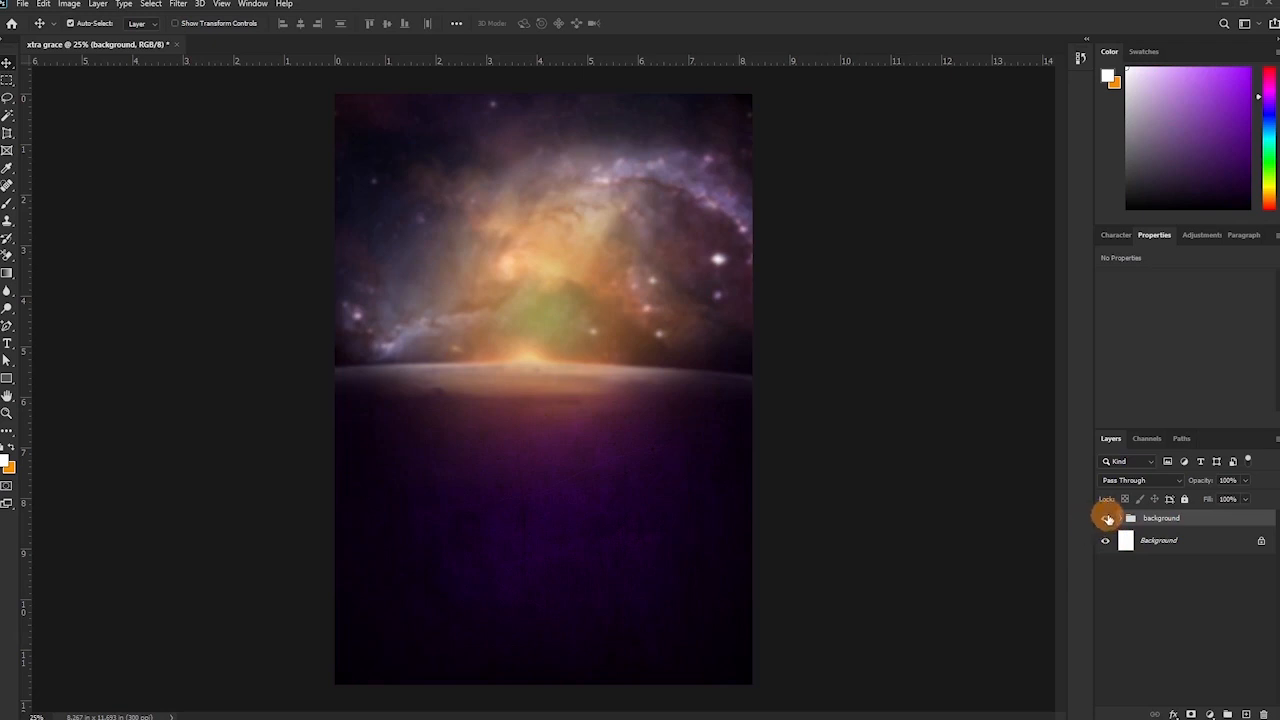
right_click(1107, 519)
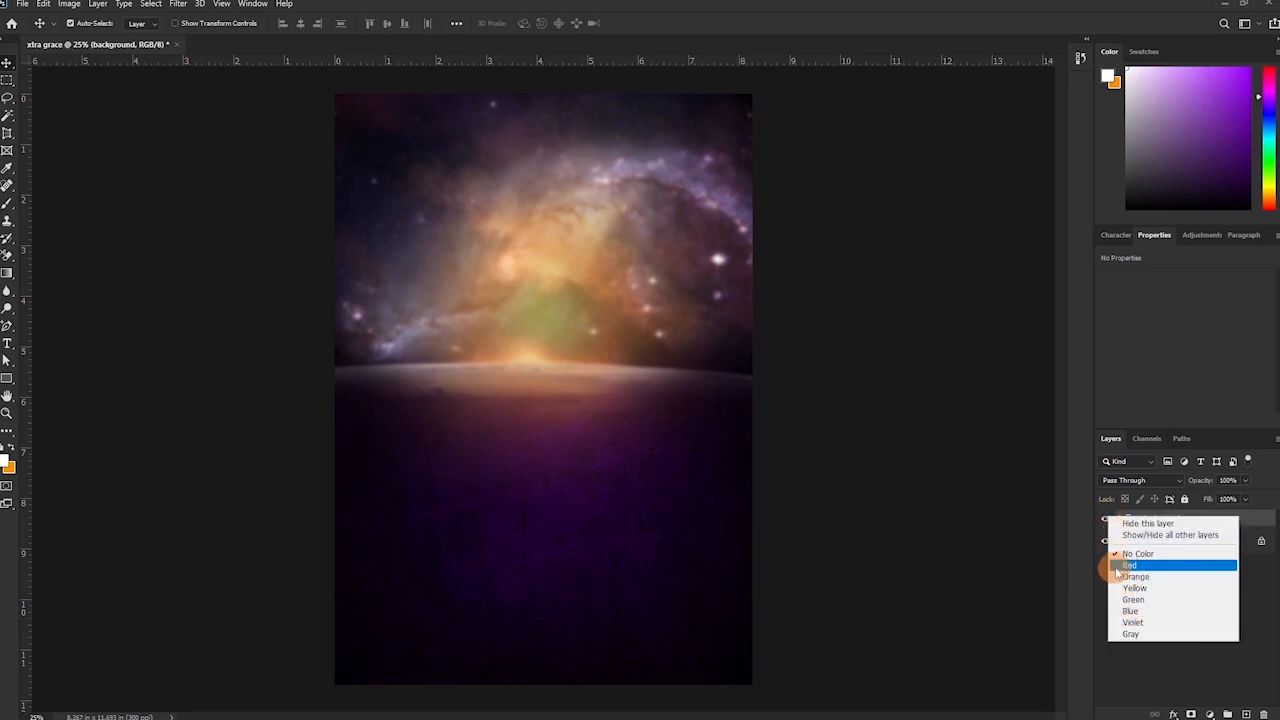
left_click(1128, 566)
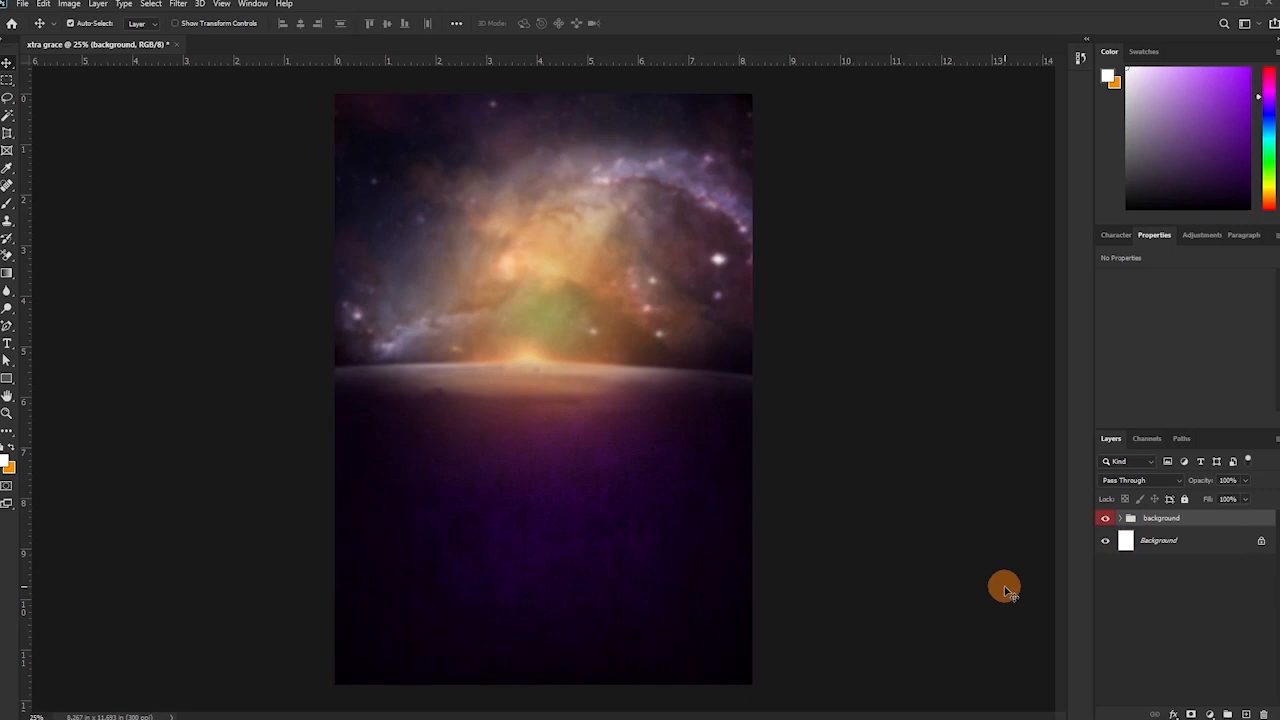
key("t")
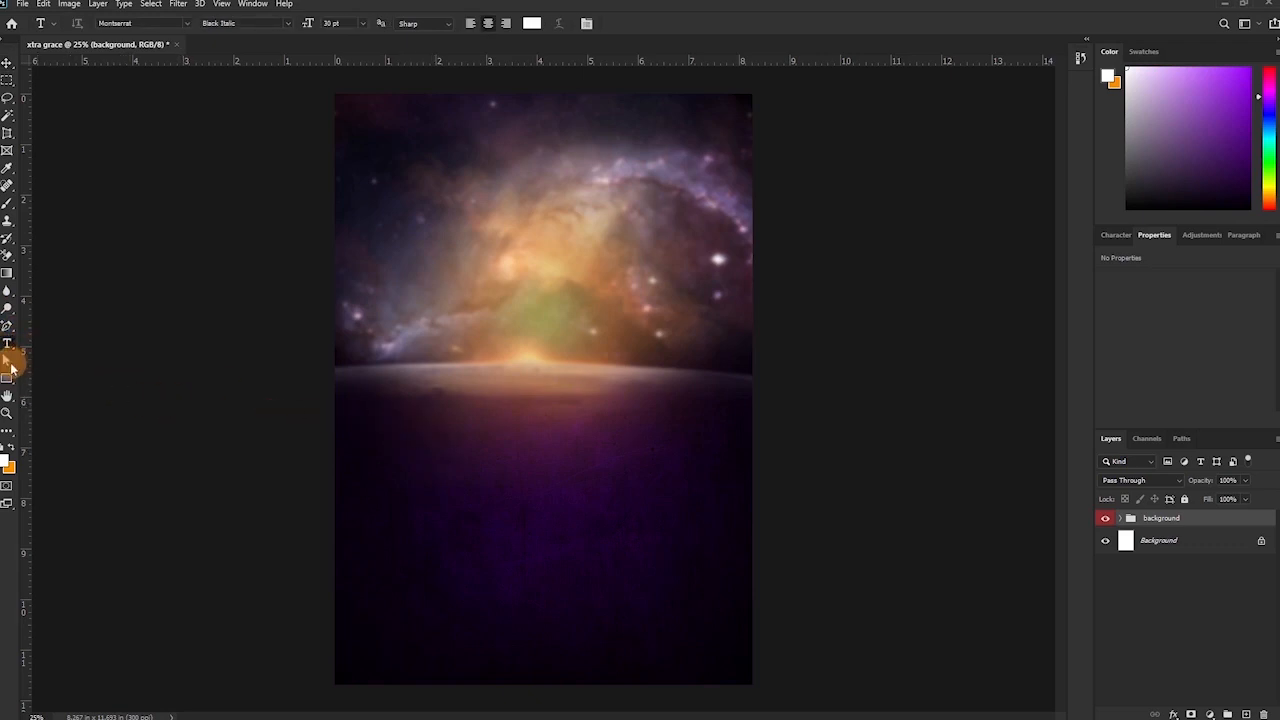
Add the title text 'XTRA' below the horizon.
left_click(448, 451)
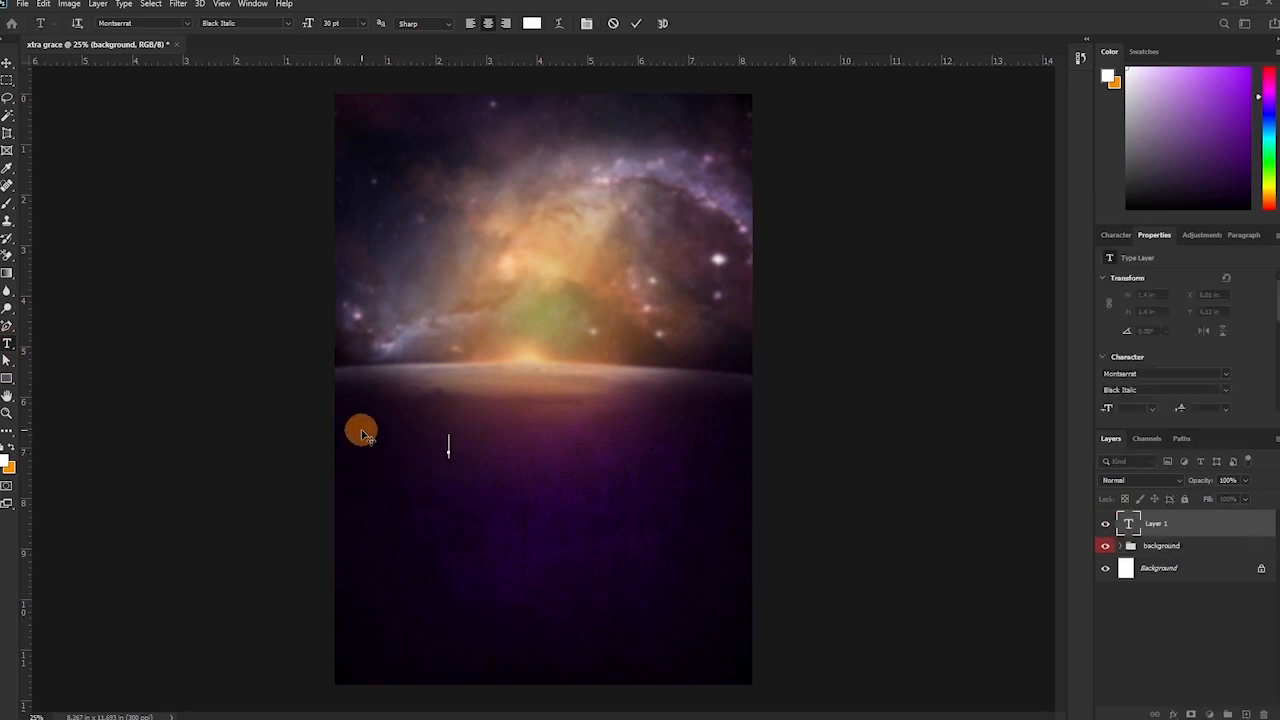
type("XTRA")
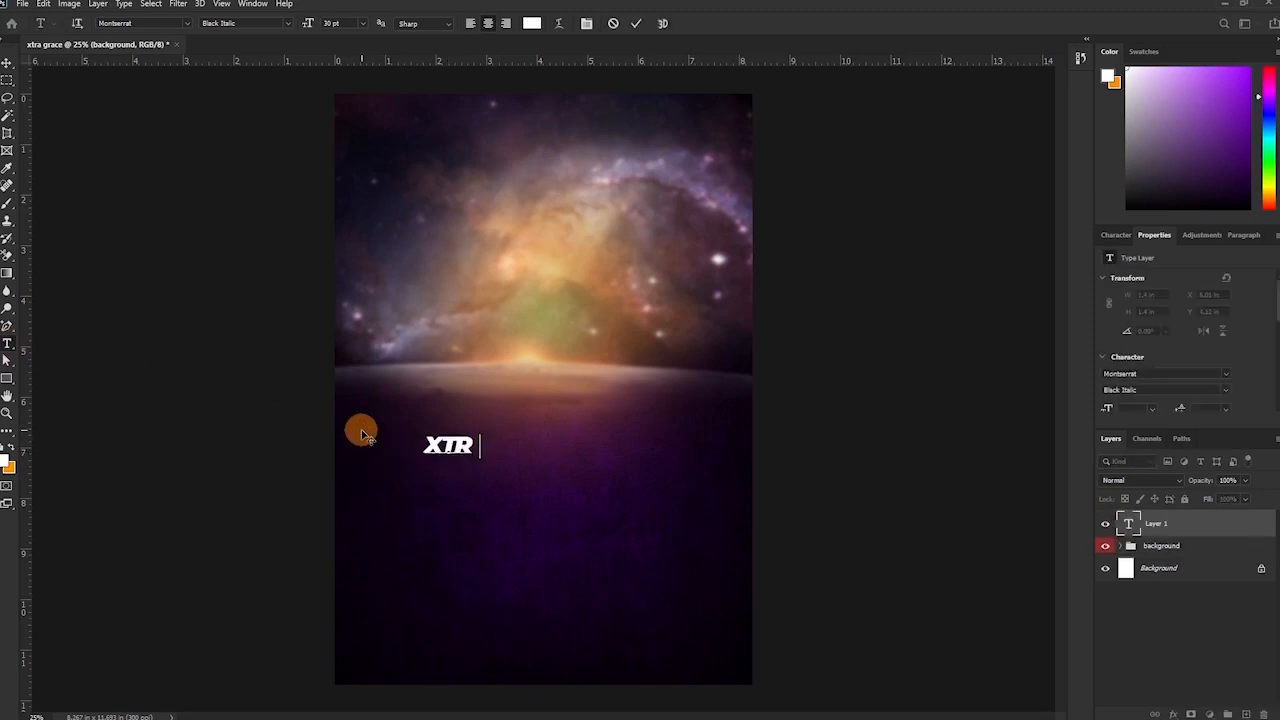
left_click(634, 23)
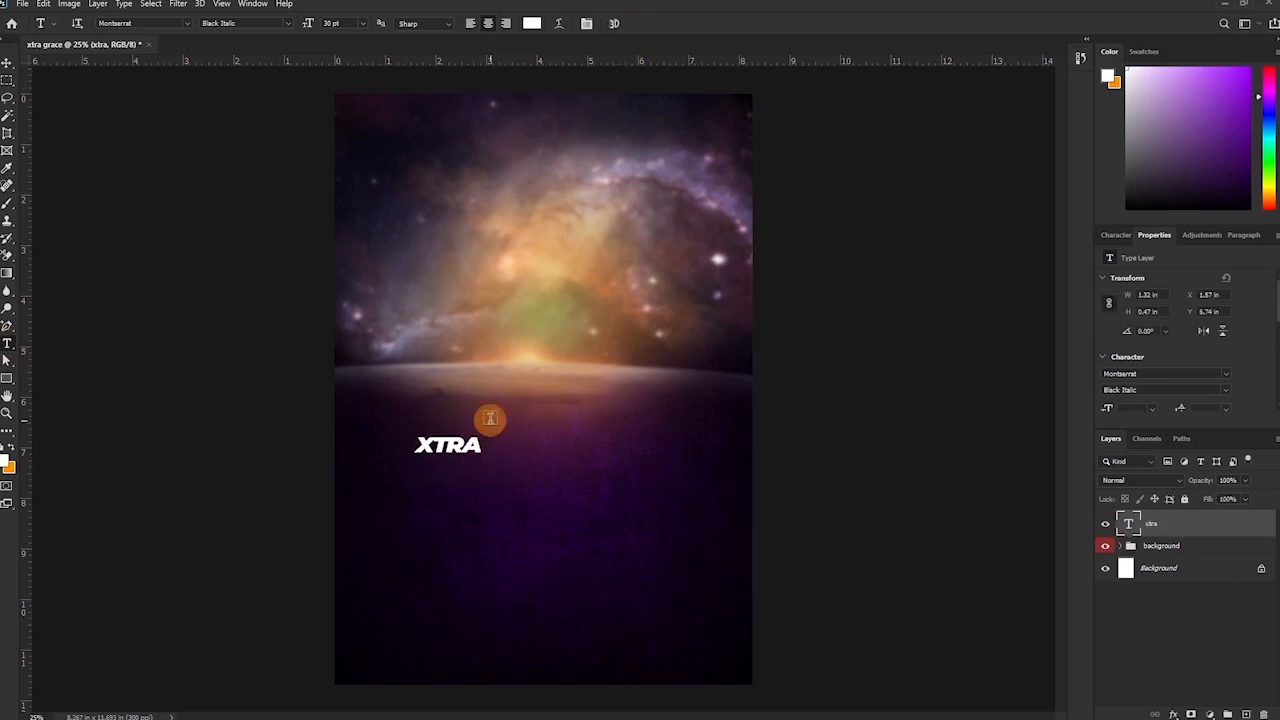
Duplicate the XTRA layer, enlarge both copies about fourfold, and move them toward the horizon.
key("ctrl+j")
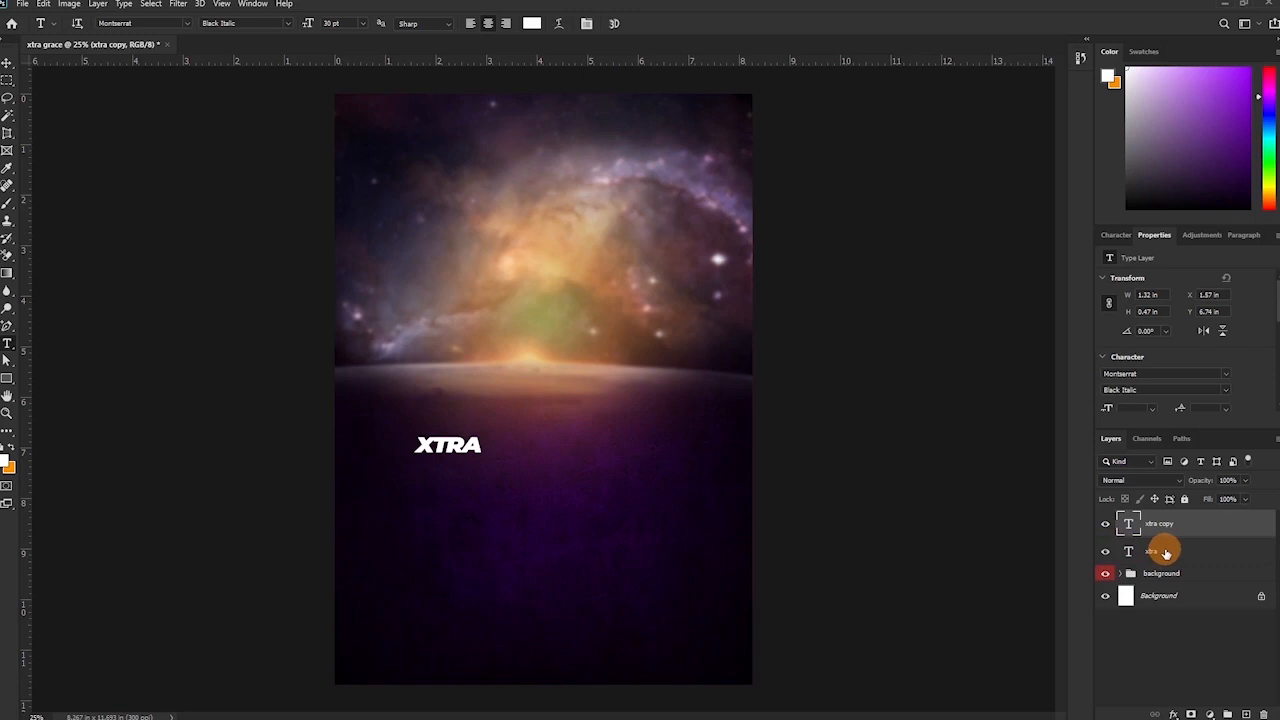
key("alt+shift+bracketleft")
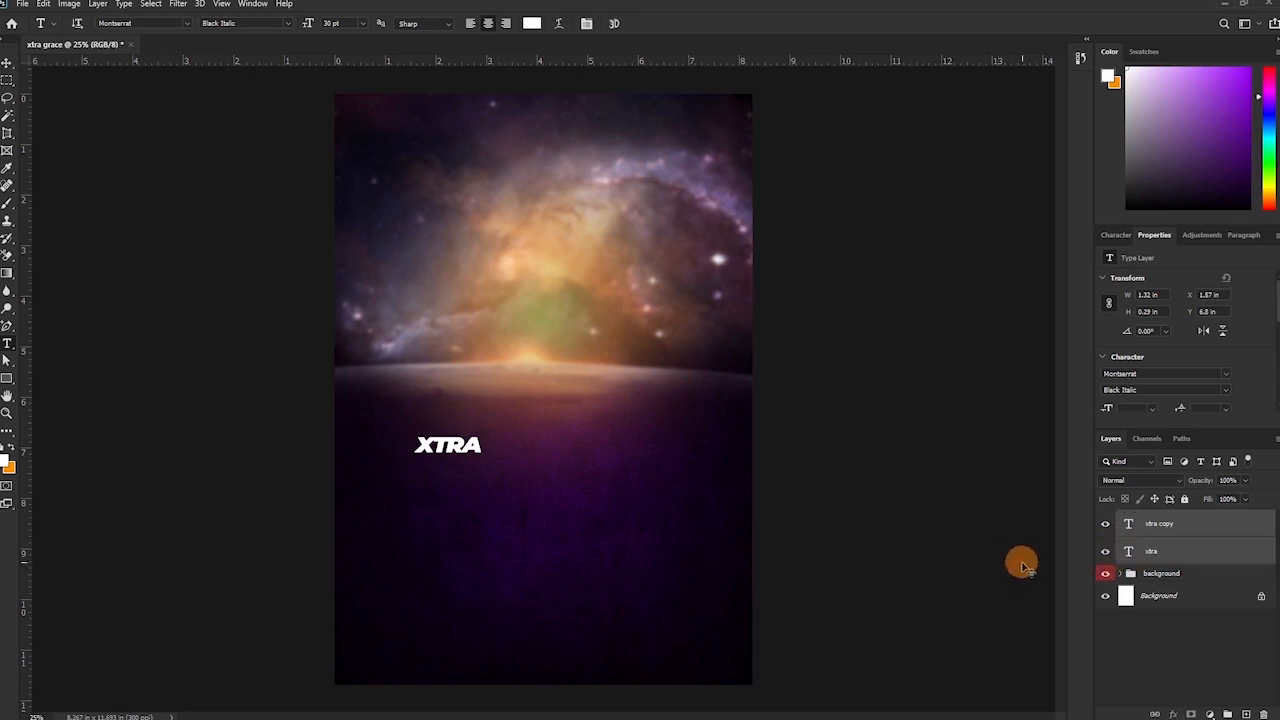
key("ctrl+t")
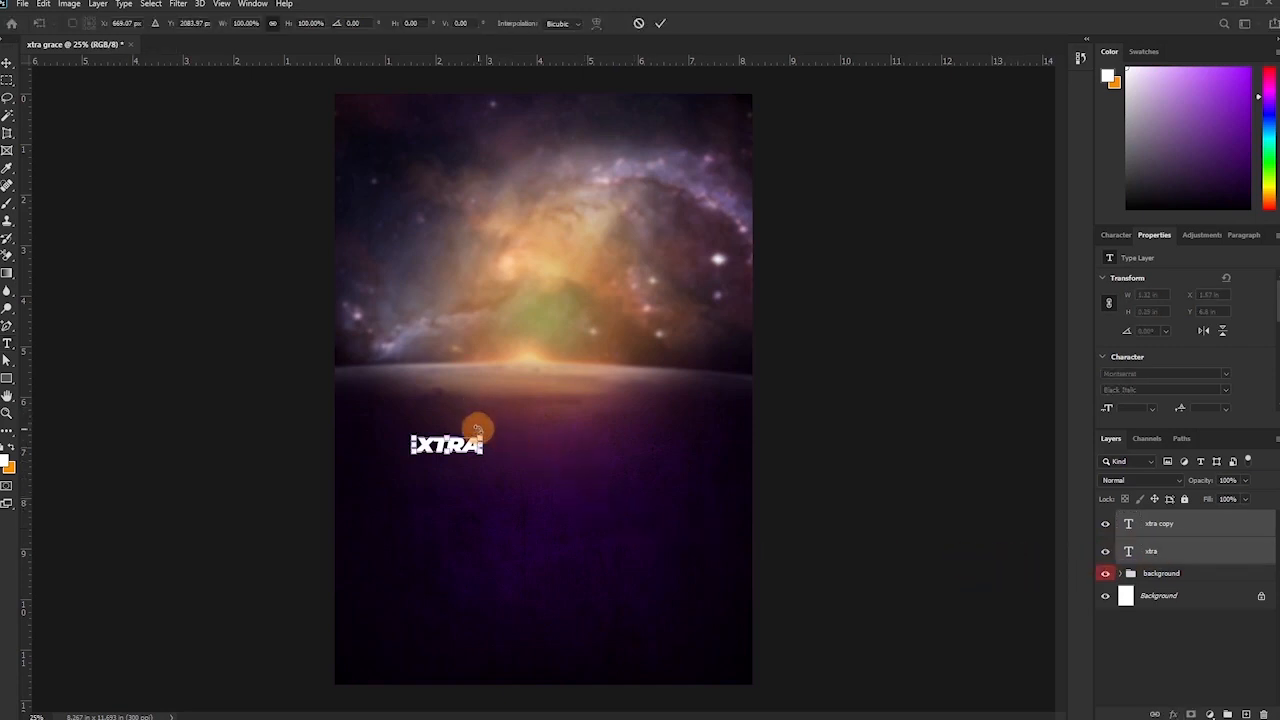
left_click_drag(481, 436, 688, 291)
key("Return")
key("t")
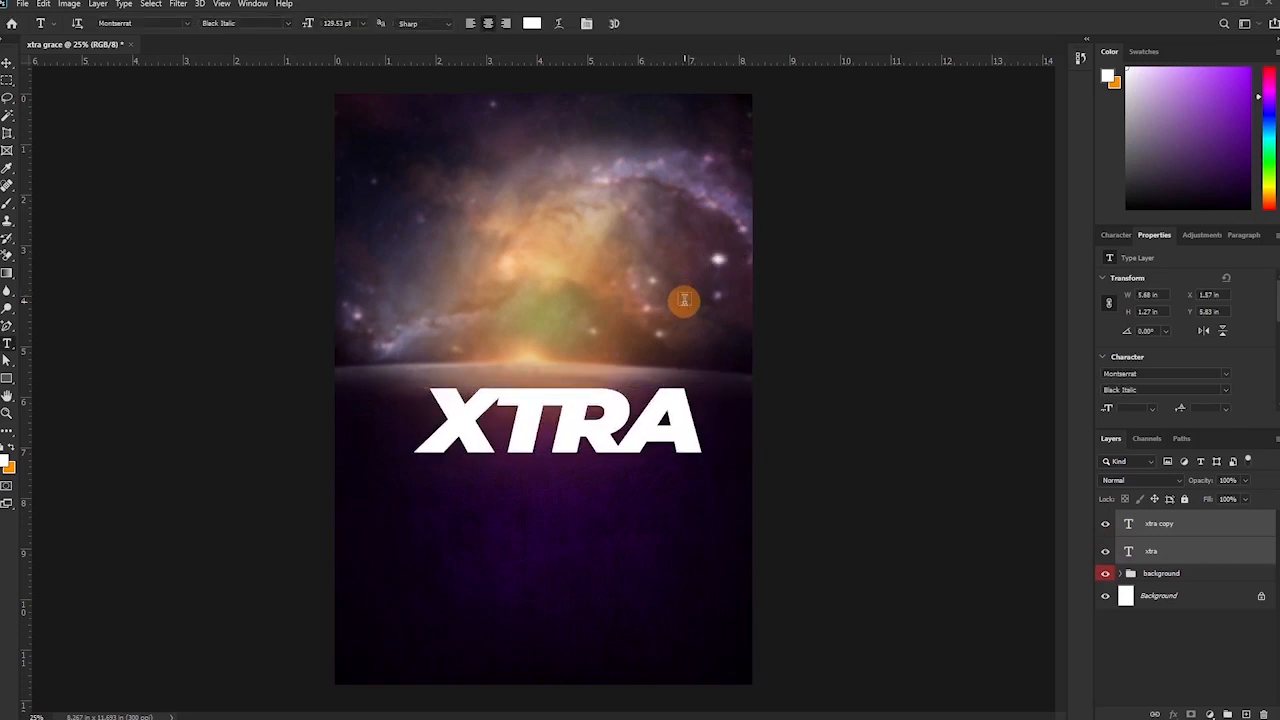
key("v")
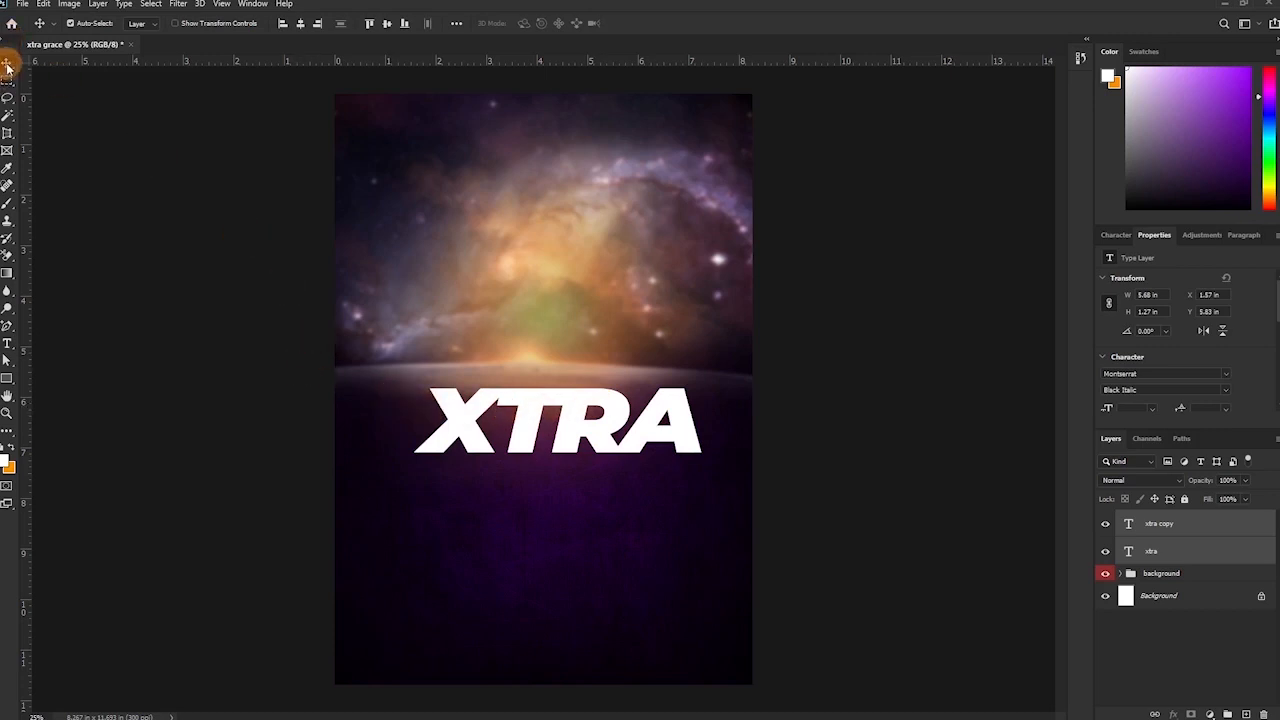
mouse_move(568, 440)
left_mouse_down()
mouse_move(556, 372)
mouse_move(555, 461)
left_mouse_up()
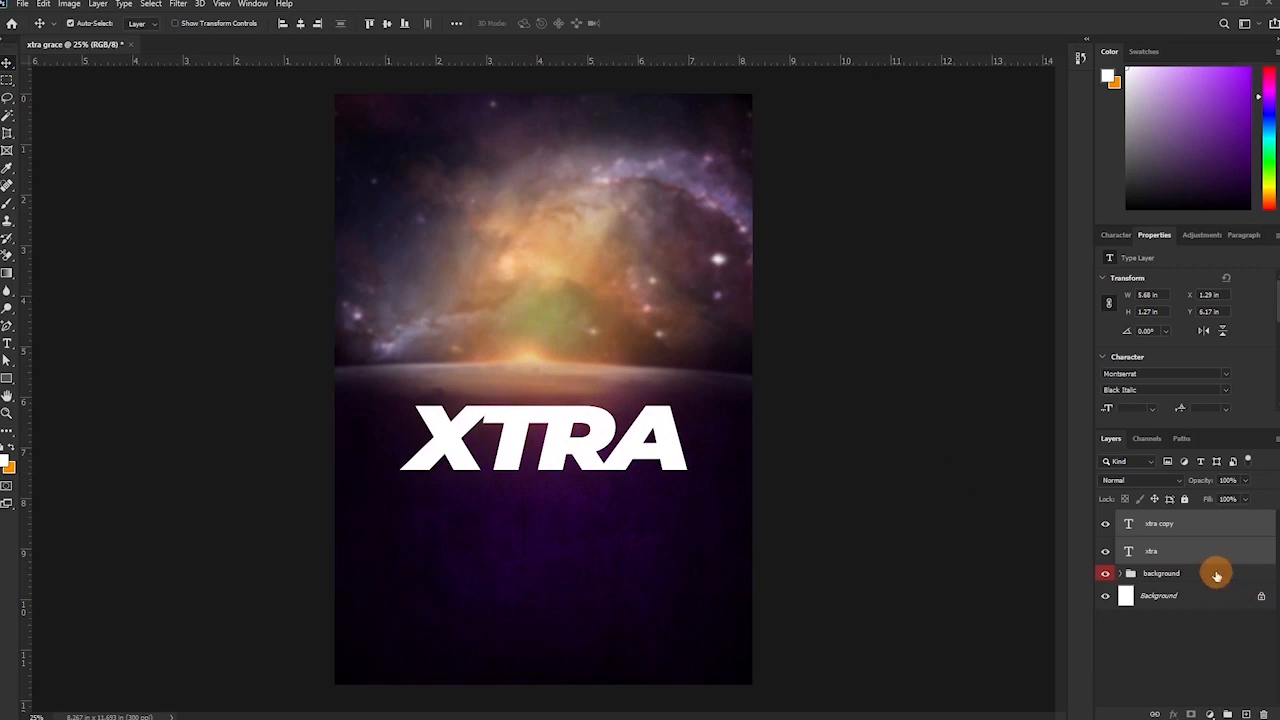
Hide the original xtra layer and select the letters TRA in the copy.
left_click(1104, 553)
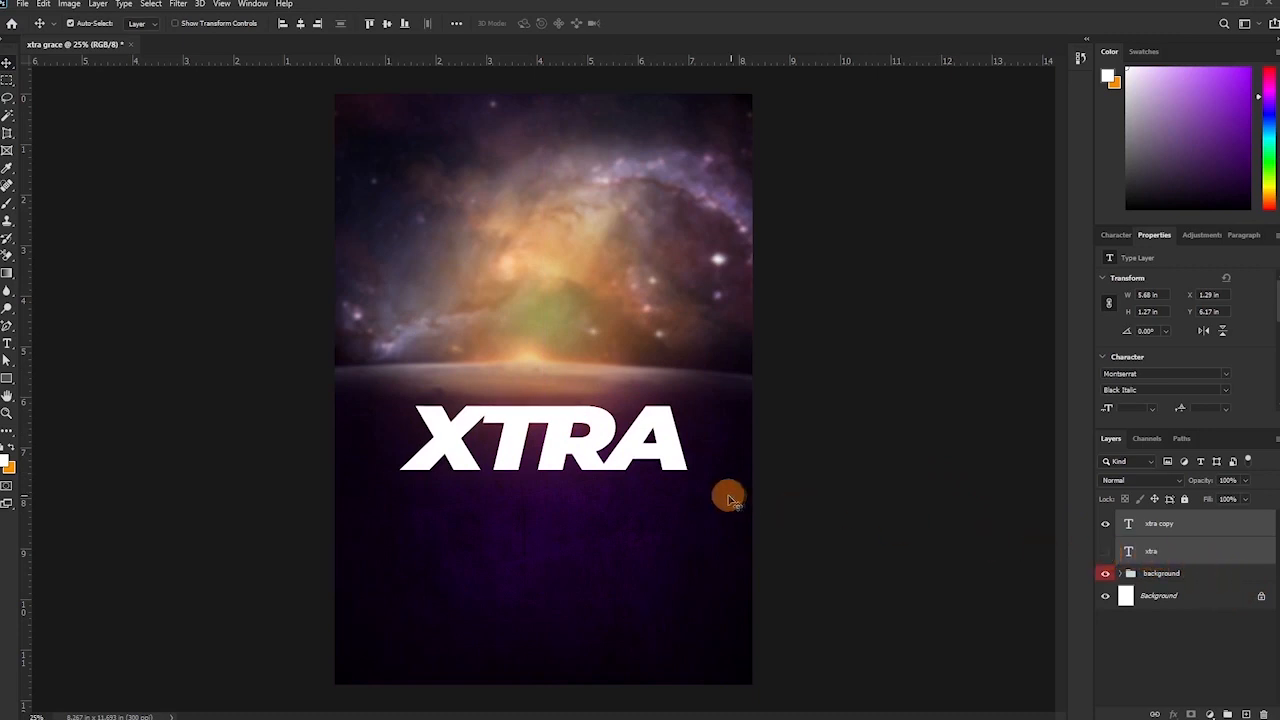
key("t")
left_click_drag(484, 418, 885, 427)
Delete TRA from the copy, leaving X, and convert the X text layer to a shape.
key("BackSpace")
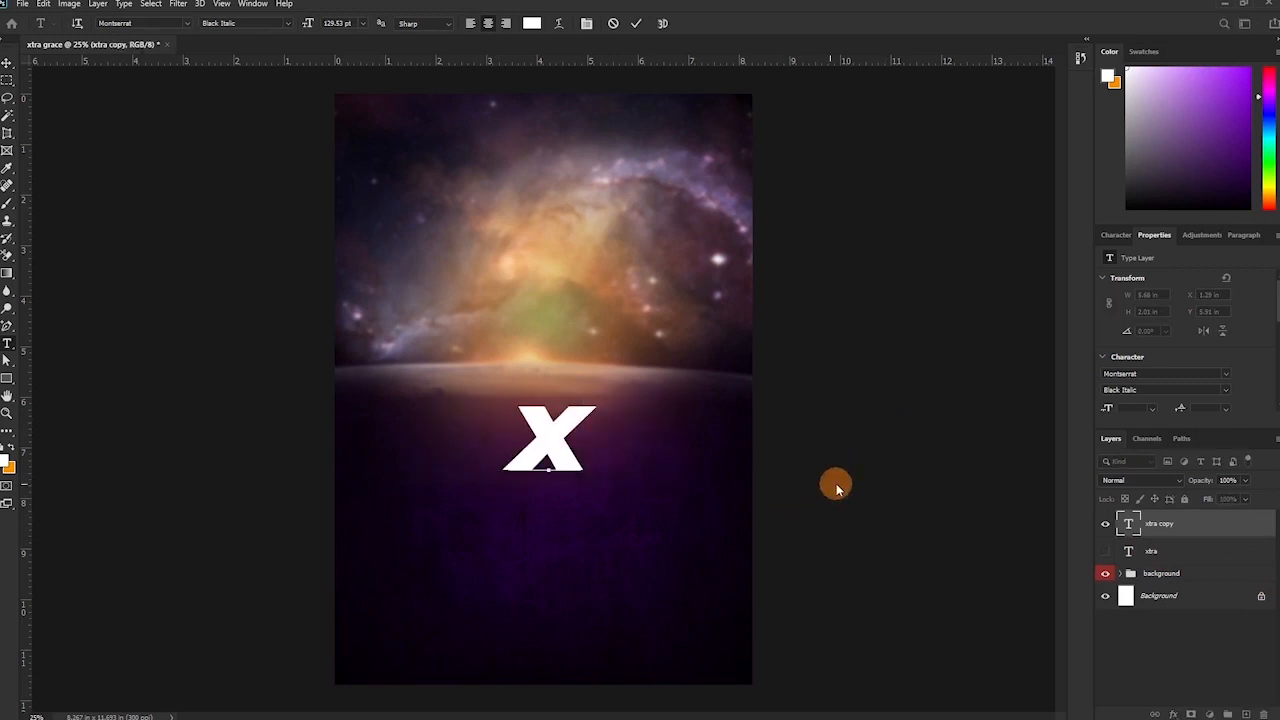
left_click(634, 23)
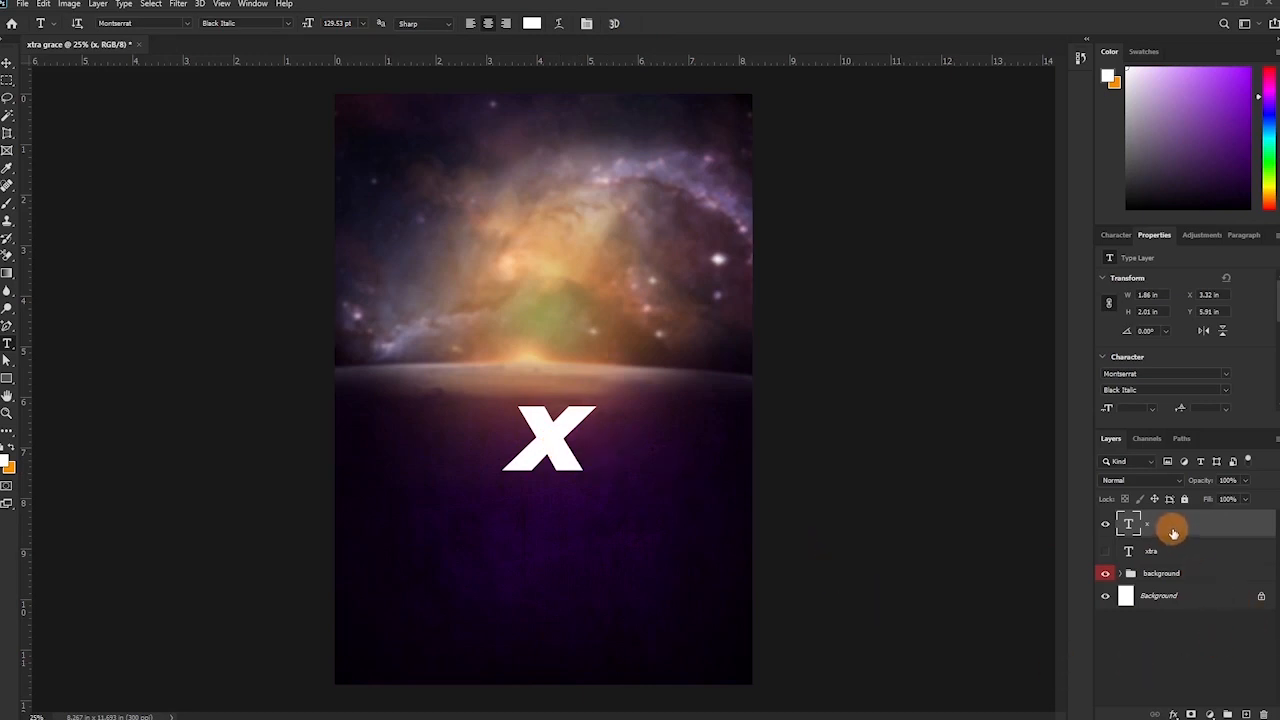
right_click(1173, 532)
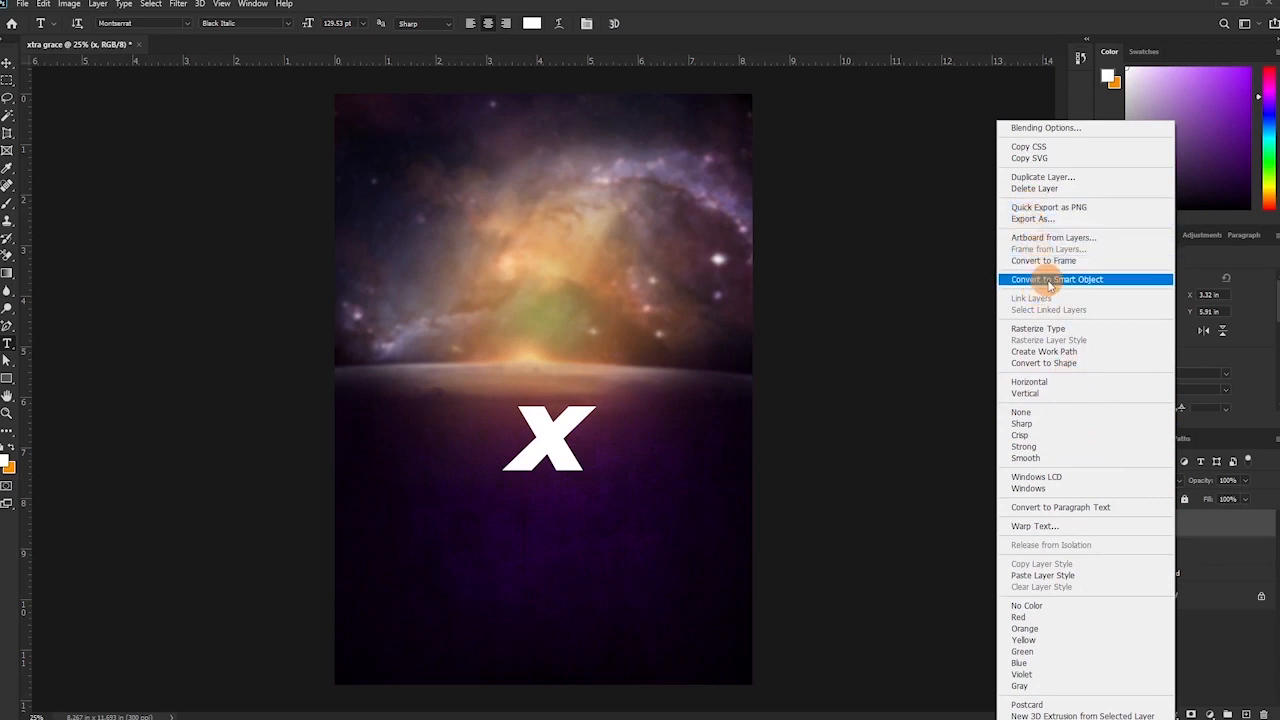
left_click(1040, 368)
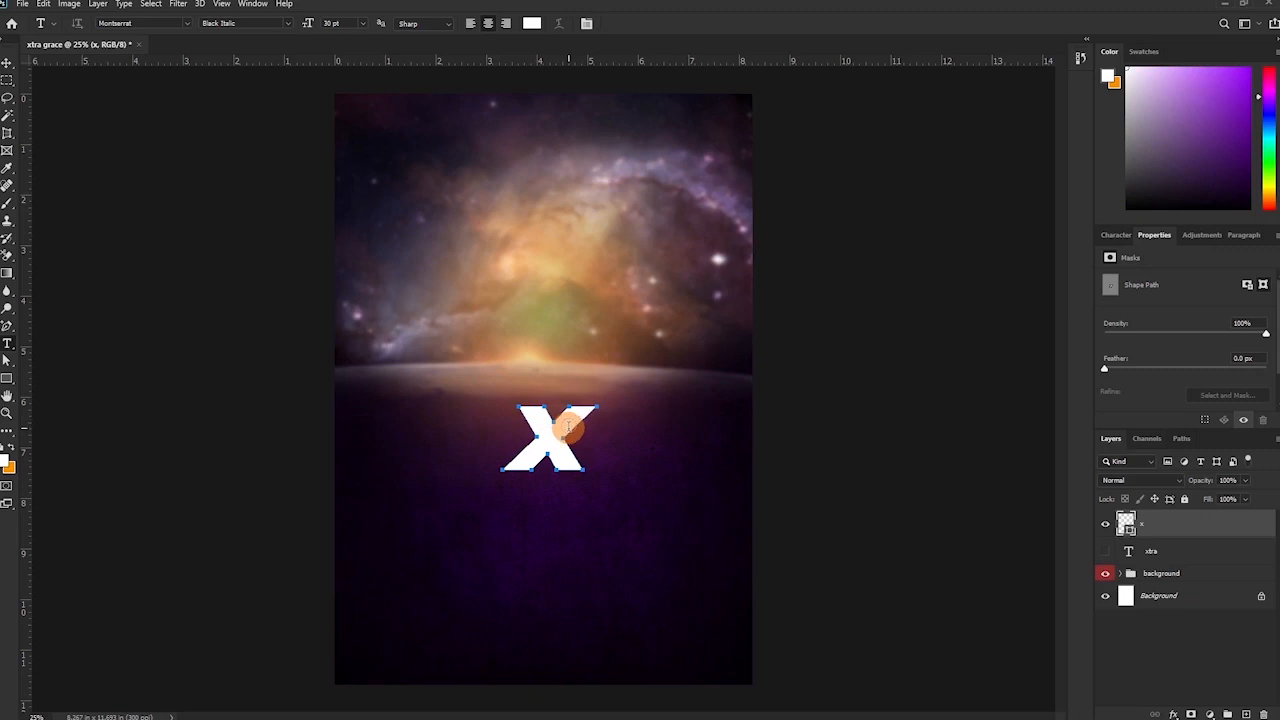
Pull the X's arm points outward into a long diagonal slash, then move the X up-left.
key("a")
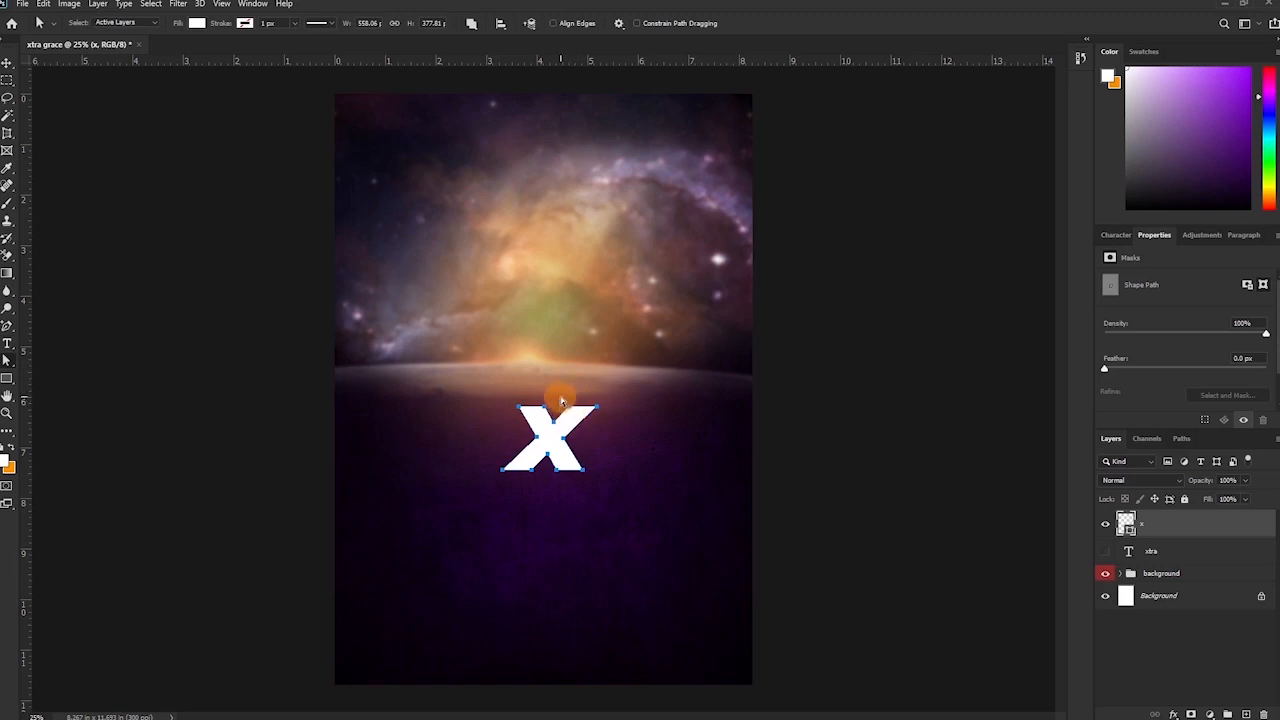
left_click_drag(606, 414, 641, 362)
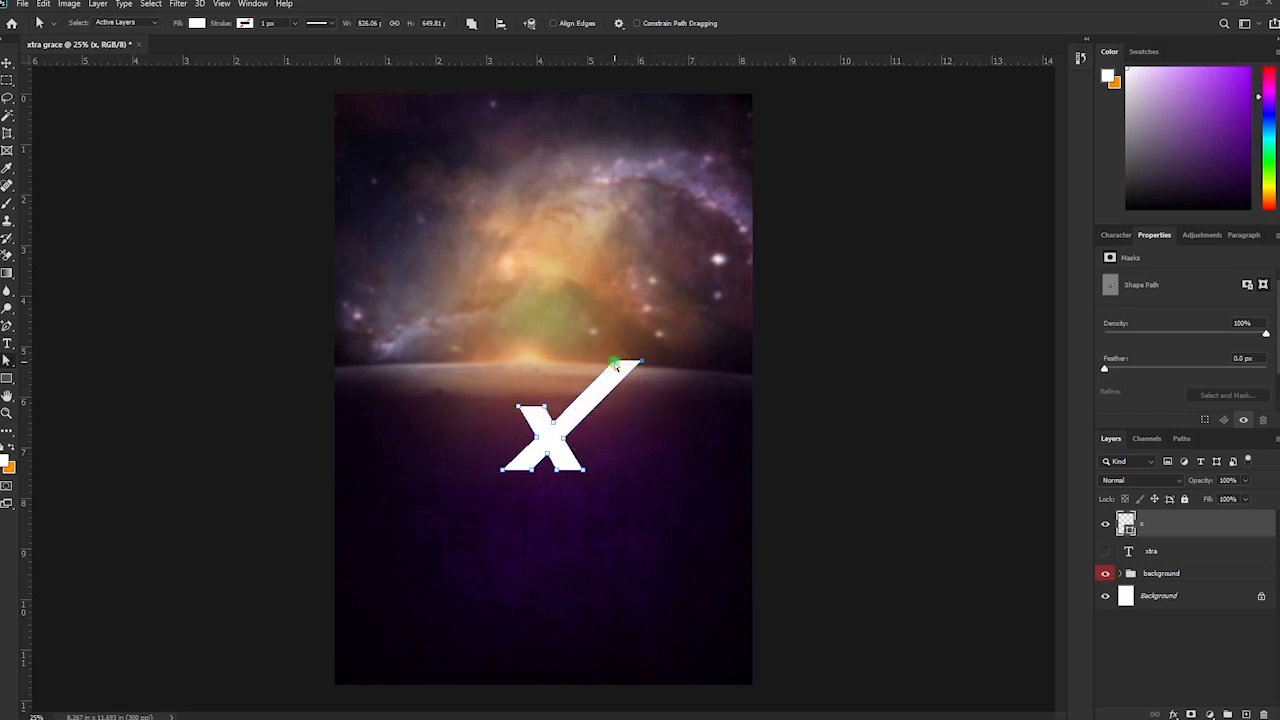
left_click_drag(607, 361, 606, 359)
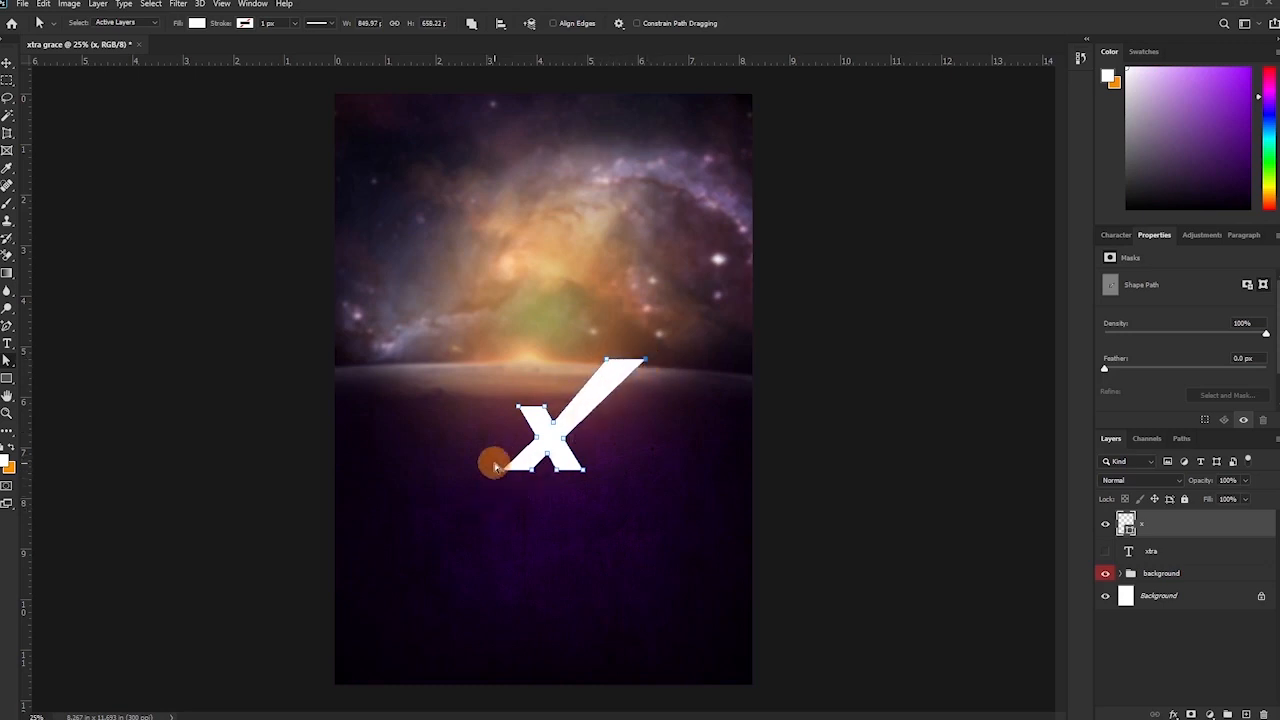
mouse_move(491, 459)
left_mouse_down()
mouse_move(537, 478)
mouse_move(503, 502)
mouse_move(470, 498)
left_mouse_up()
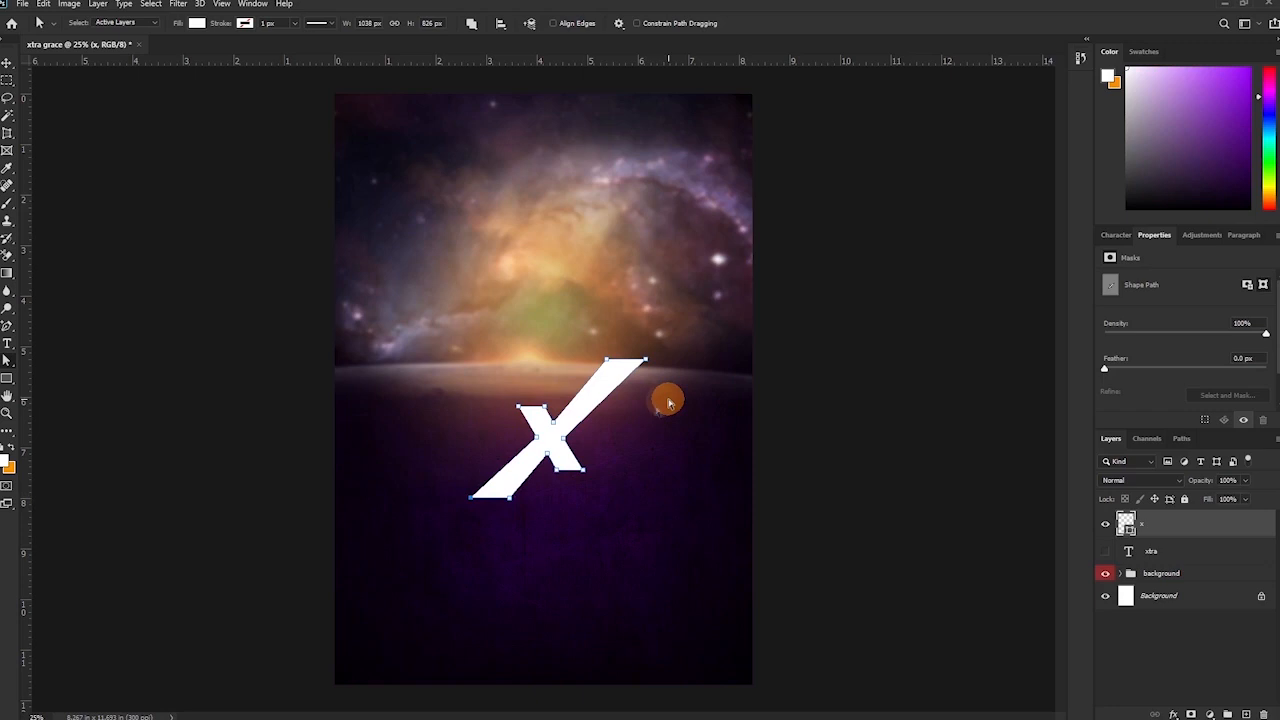
key("v")
left_click_drag(594, 398, 520, 385)
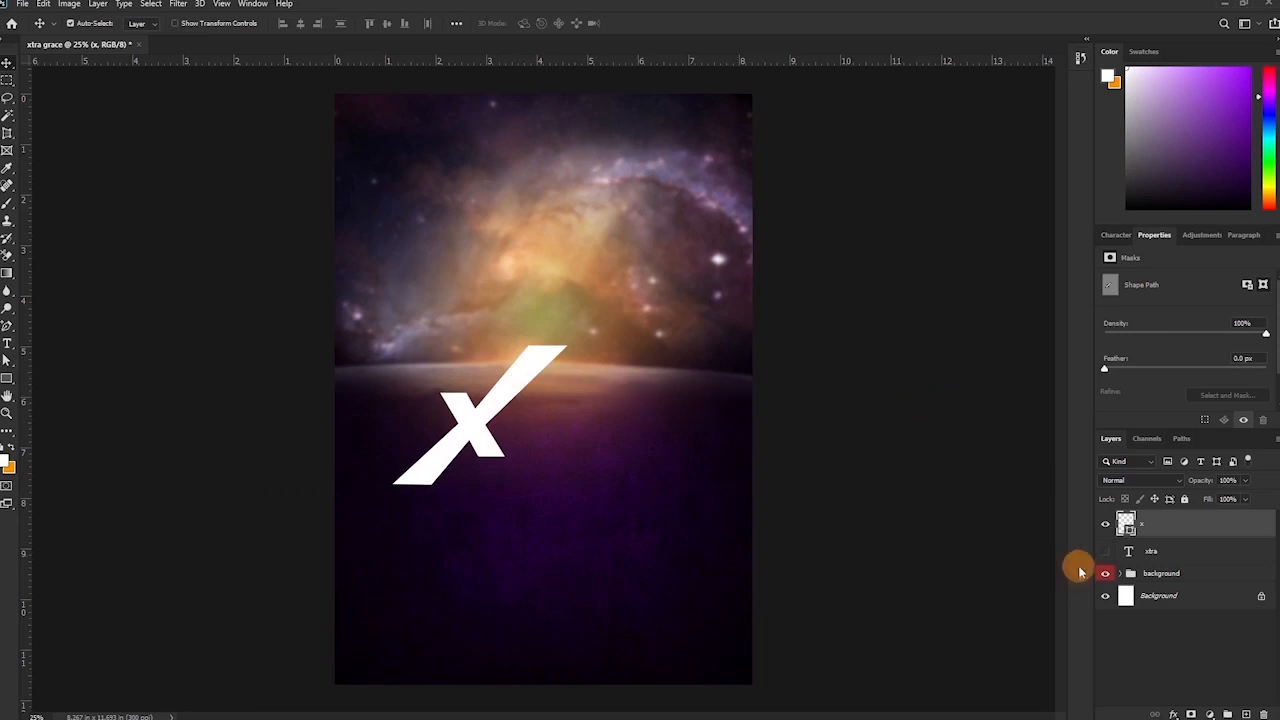
Show the original xtra layer again and delete its X, leaving TRA.
left_click(1105, 551)
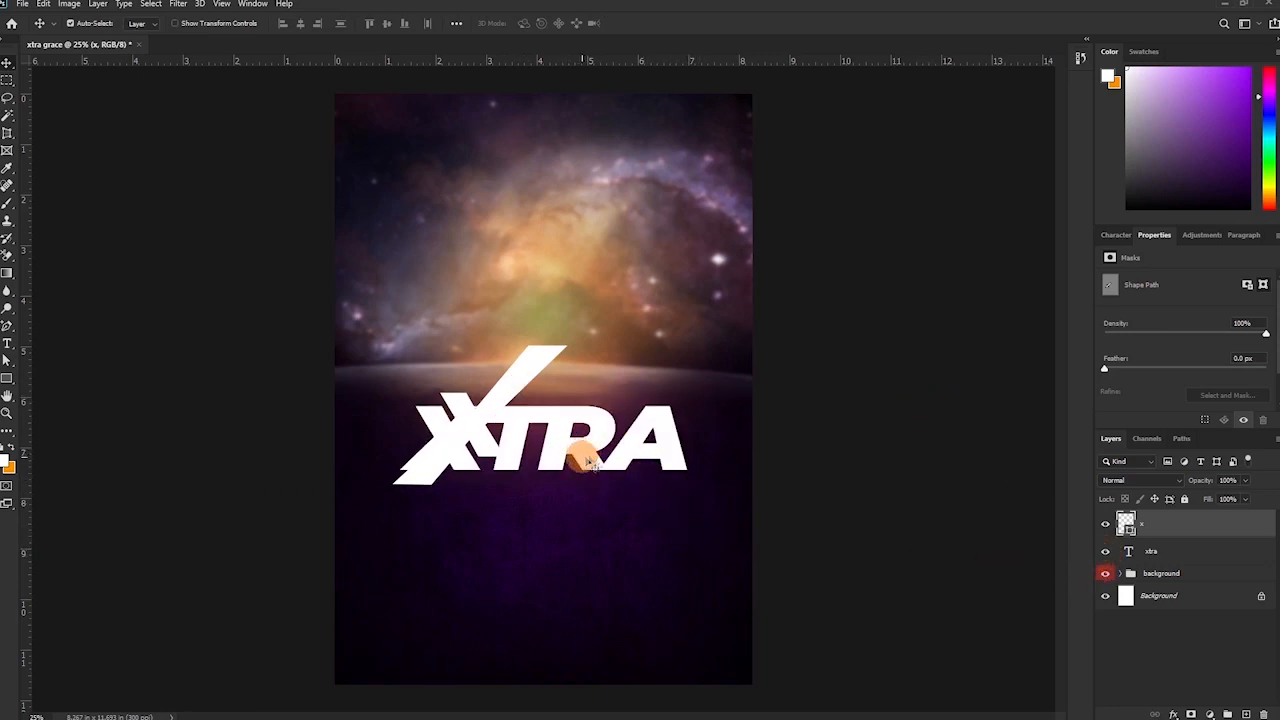
left_click_drag(580, 451, 608, 448)
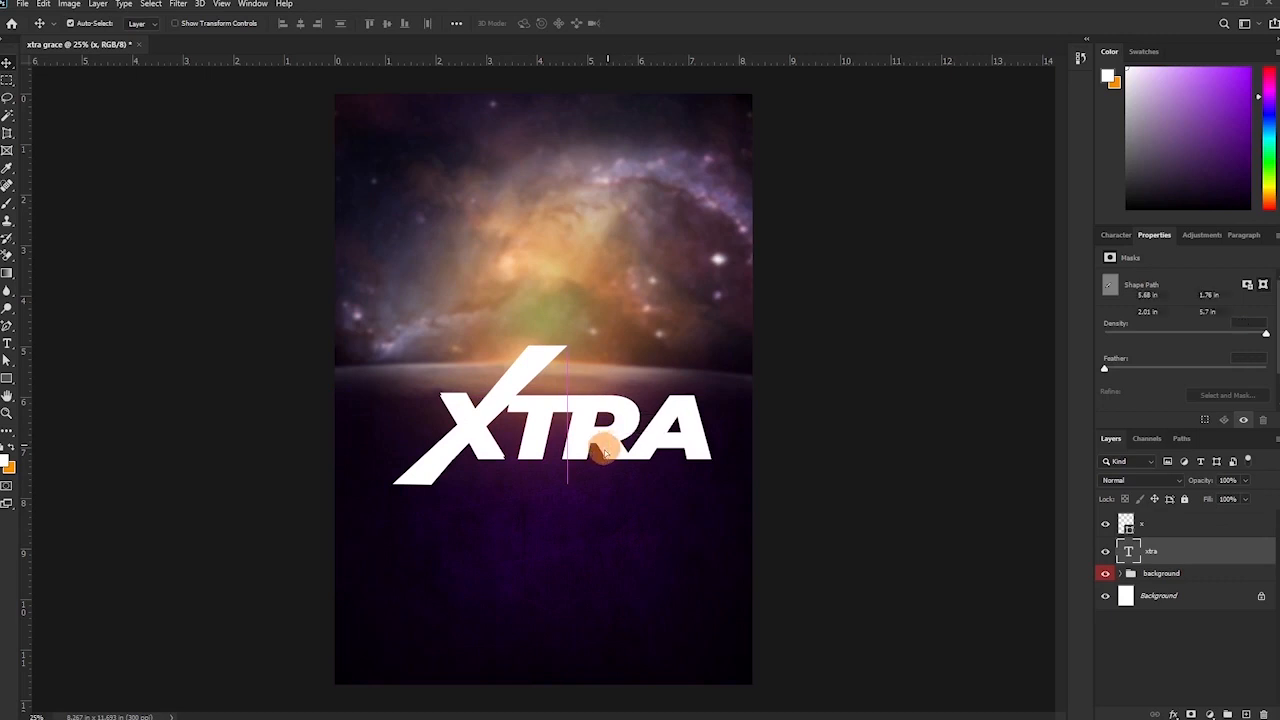
key("t")
left_click_drag(503, 425, 330, 427)
key("alt+Left")
key("alt+Left")
key("alt+Left")
key("alt+Left")
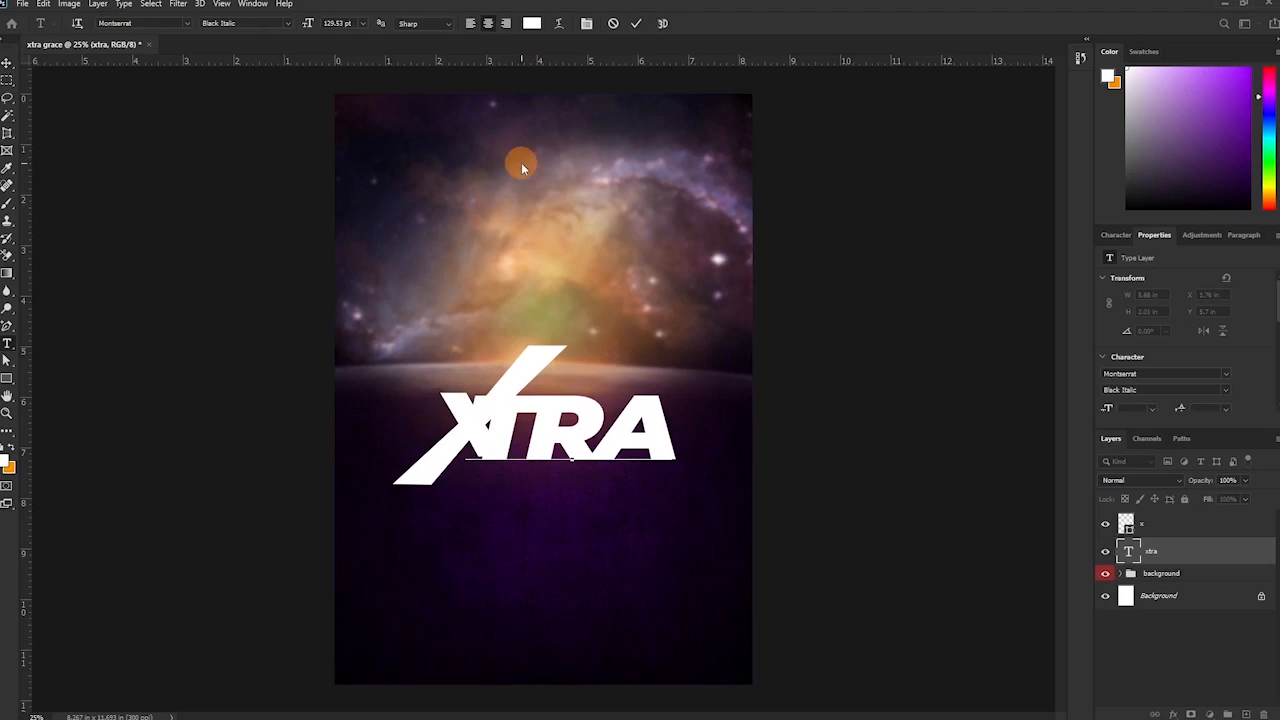
left_click(636, 23)
Place TRA right beside the slanted X, hide it, and select the X shape layer.
key("v")
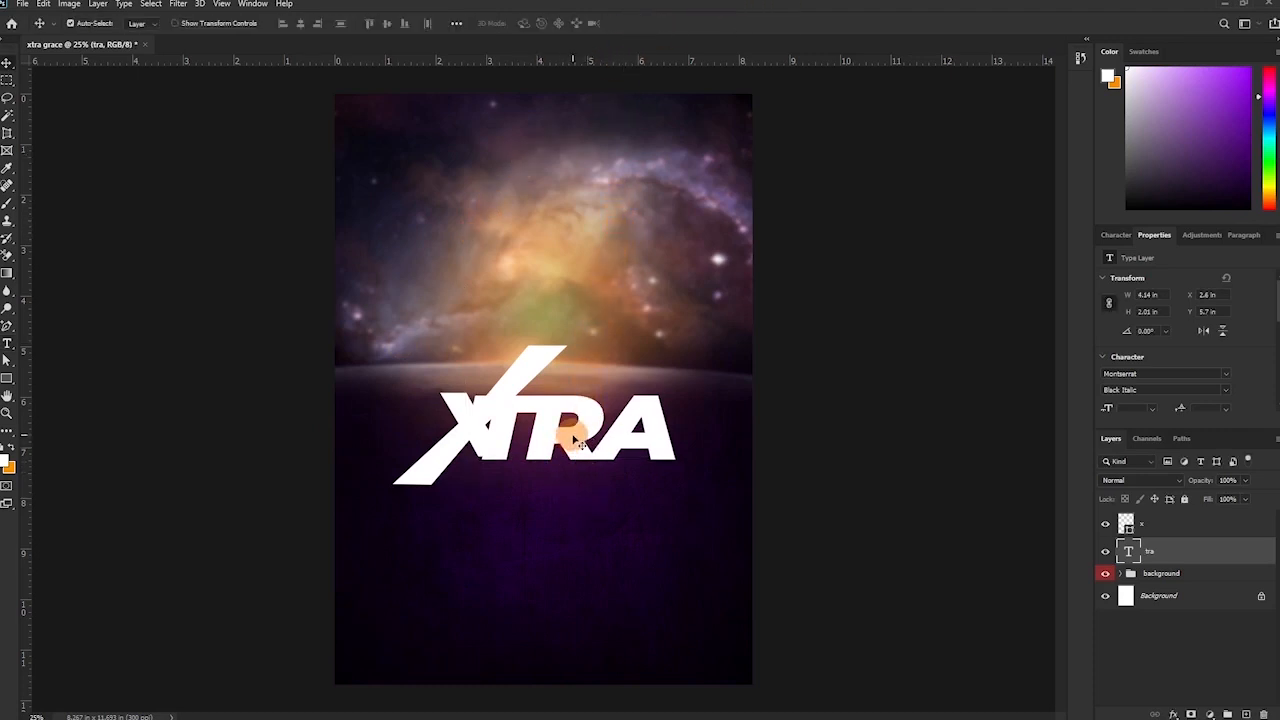
left_click_drag(575, 443, 604, 435)
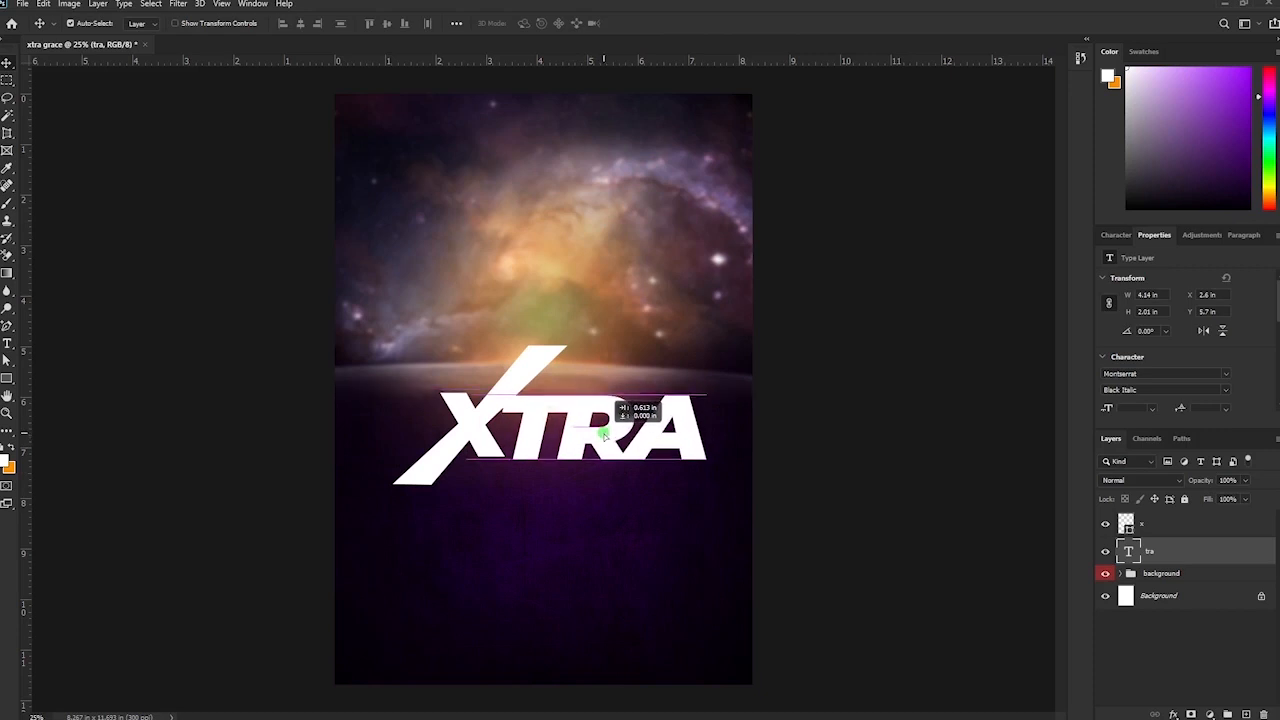
left_click_drag(604, 435, 601, 433)
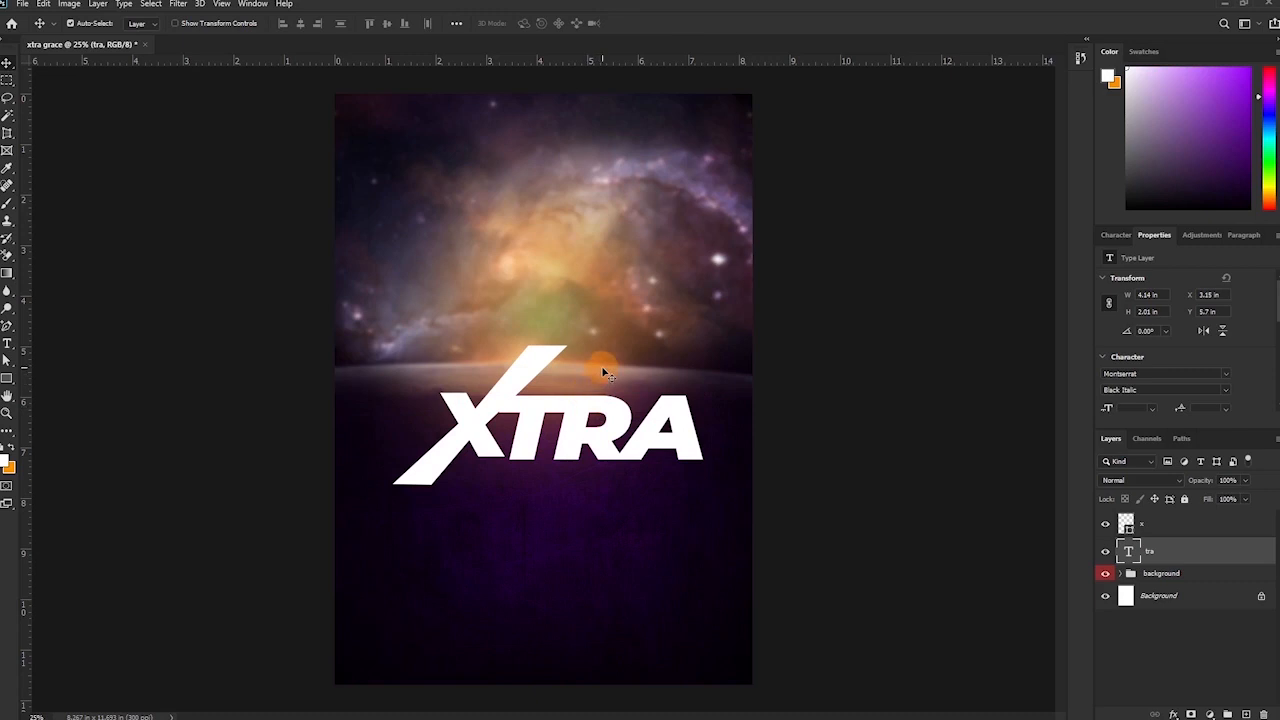
left_click(1105, 551)
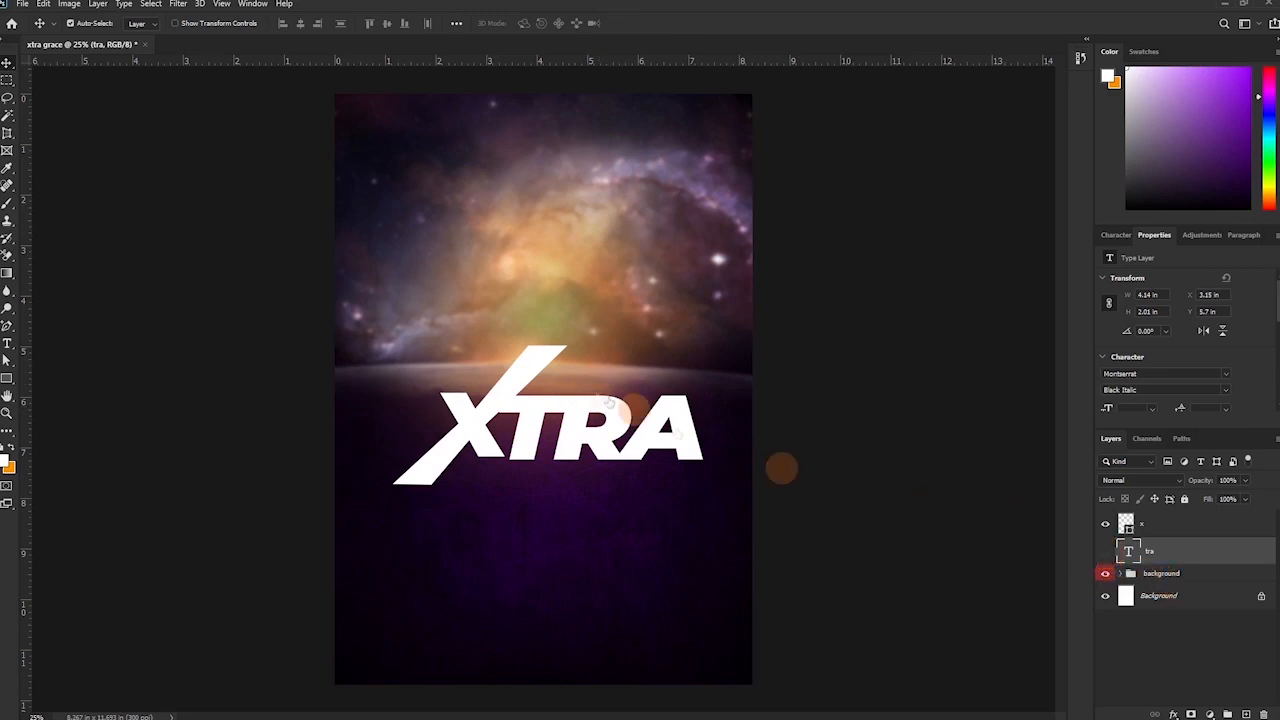
left_click(522, 385)
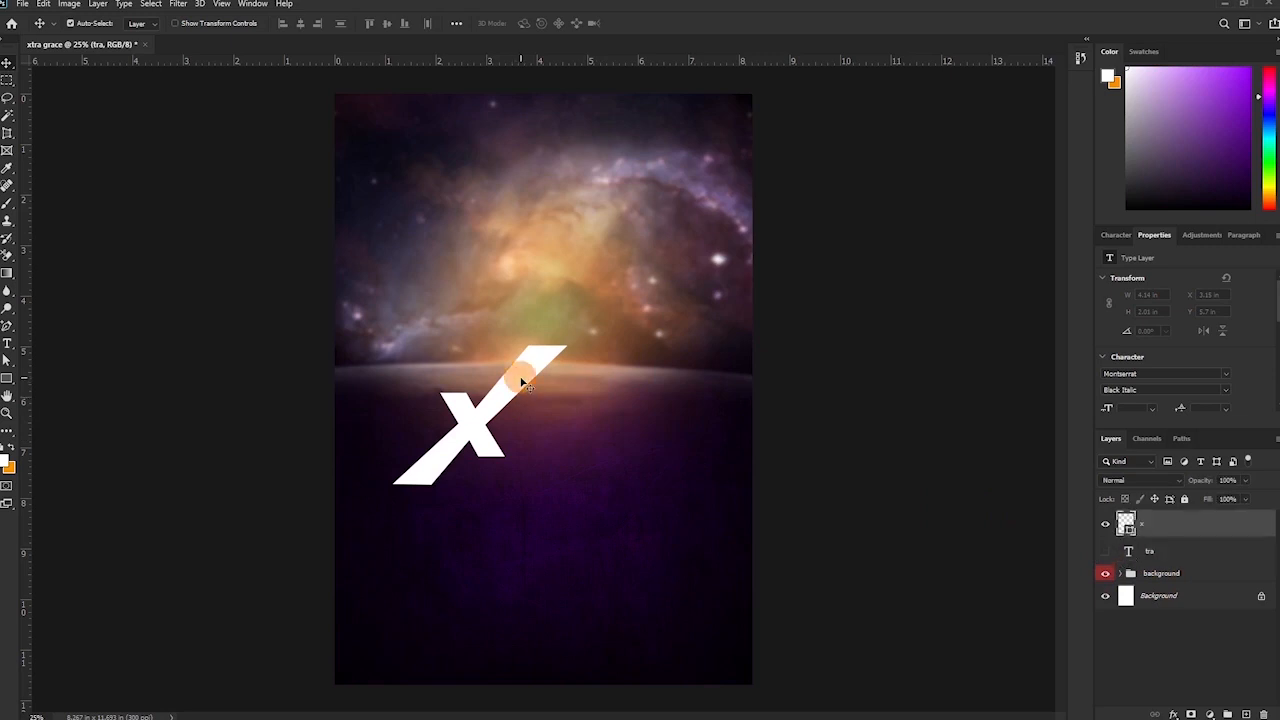
Change the X shape's fill from white to bright yellow #ffc600.
double_click(1127, 527)
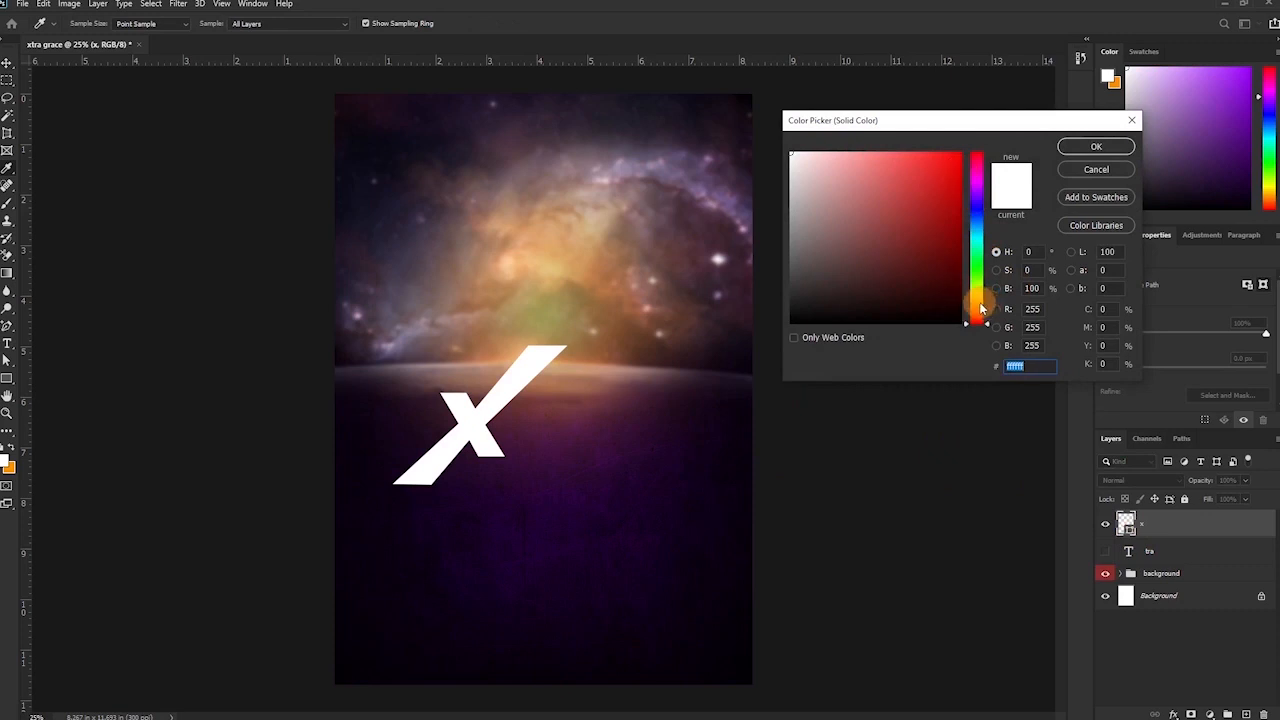
left_click_drag(982, 310, 980, 302)
left_click(958, 154)
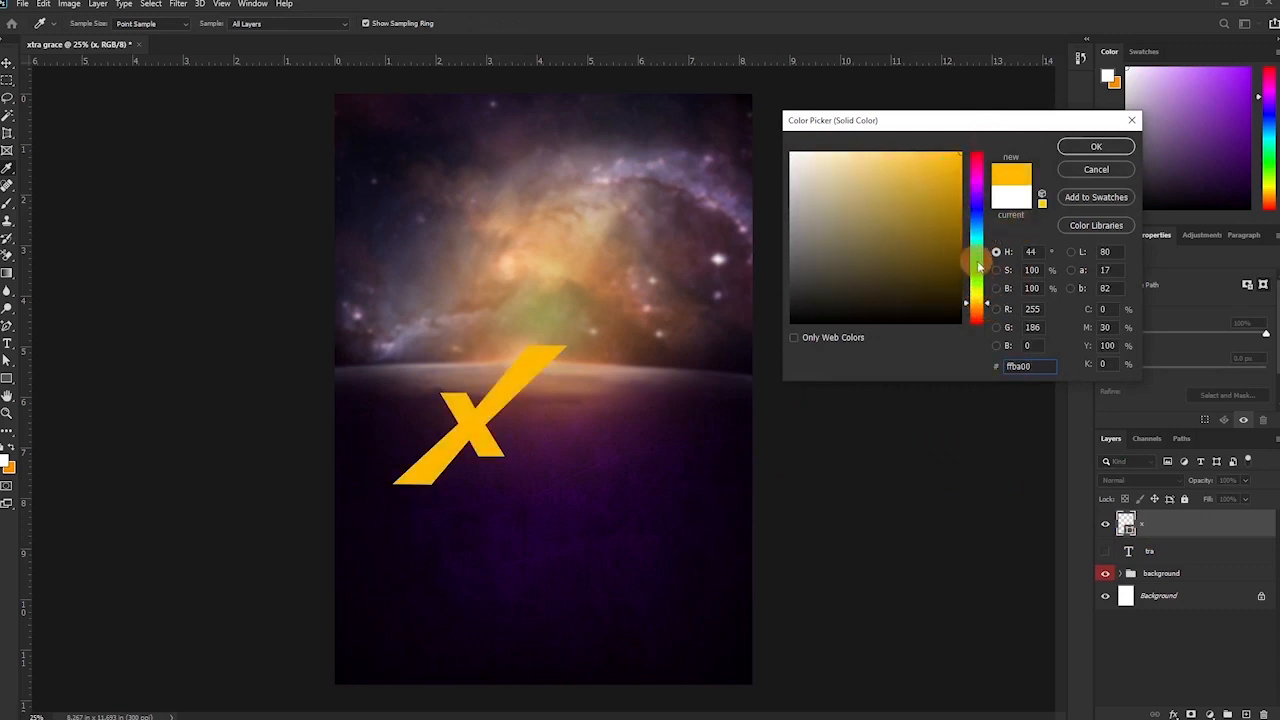
left_click(982, 309)
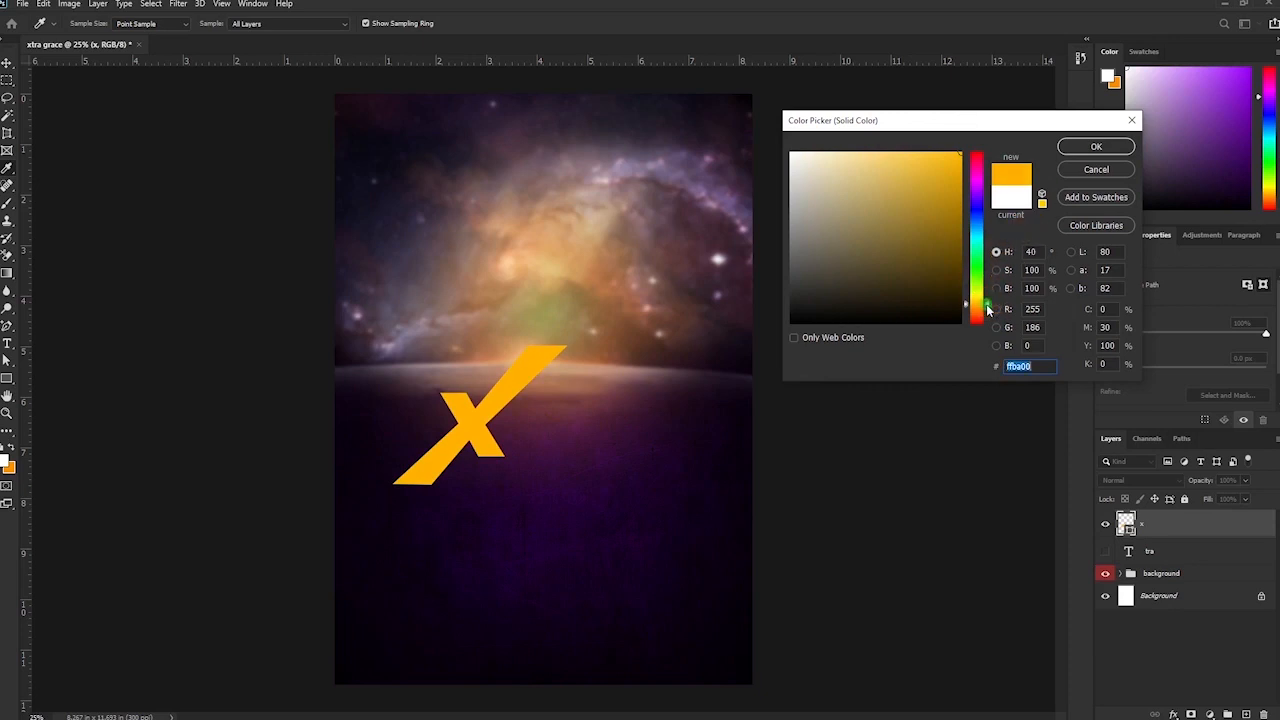
left_click(987, 309)
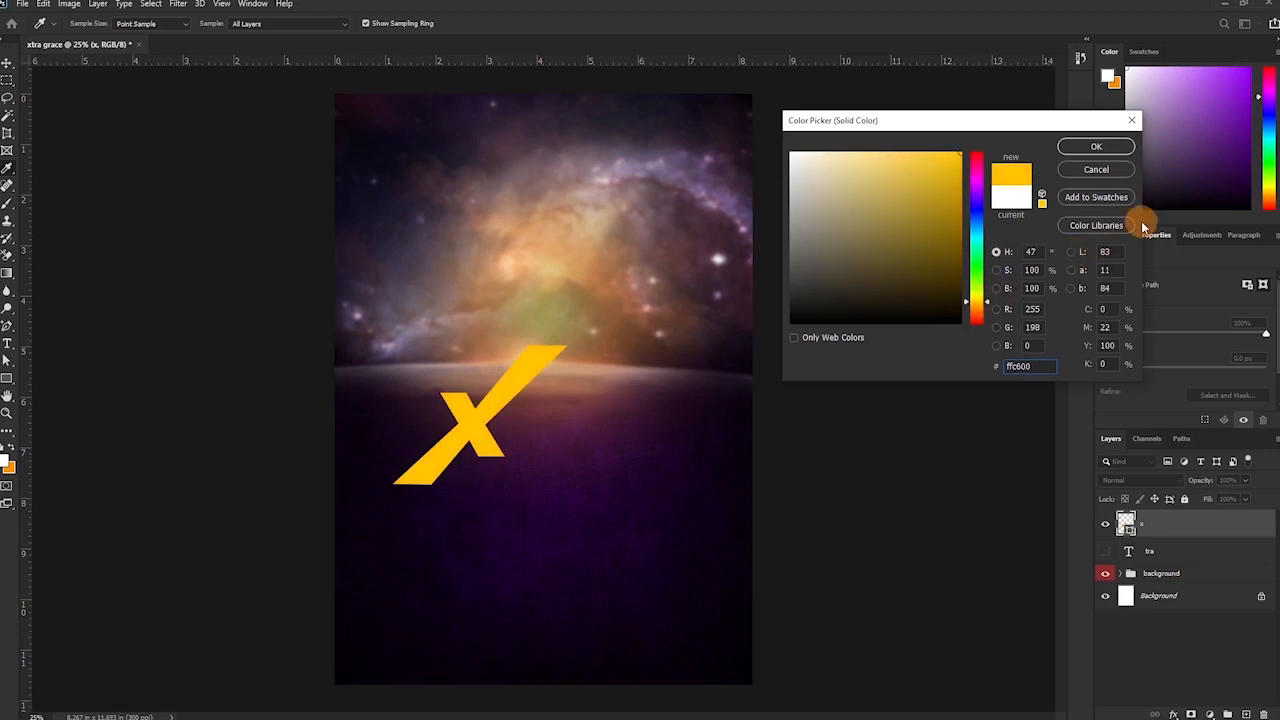
left_click(1098, 147)
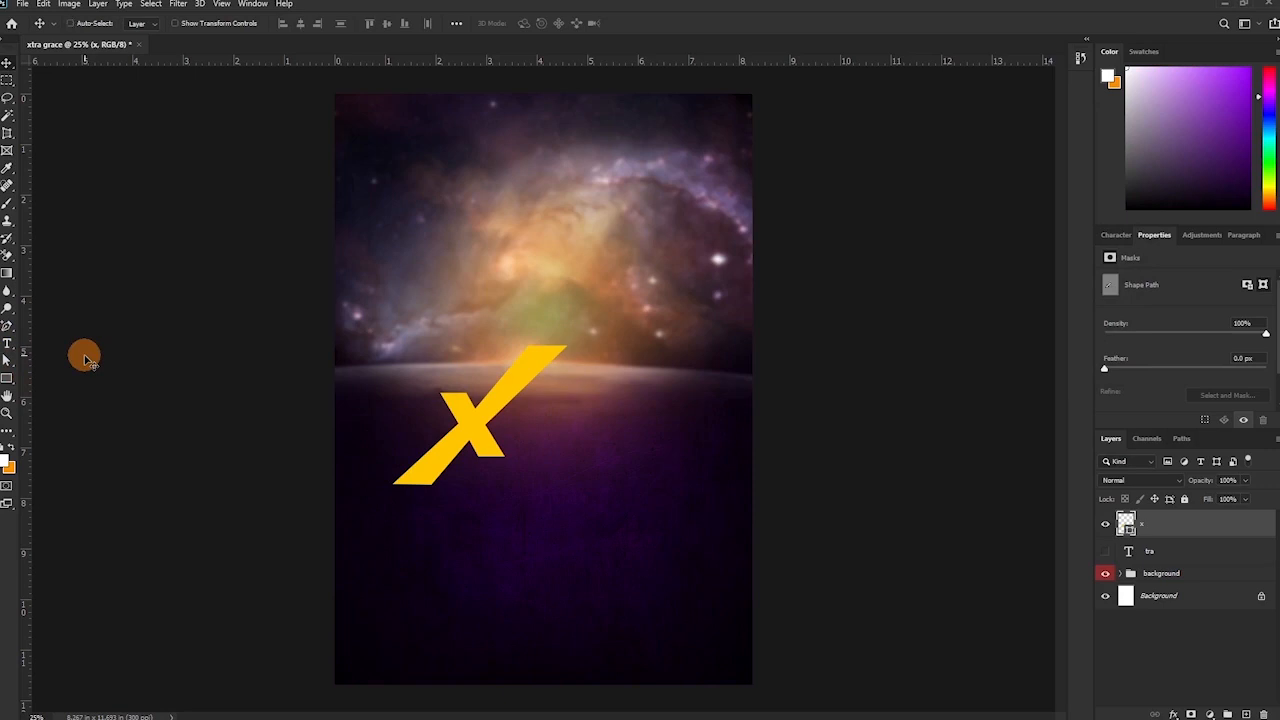
Draw a closed pen path forming a slanted band alongside the X's long slash.
left_click(7, 326)
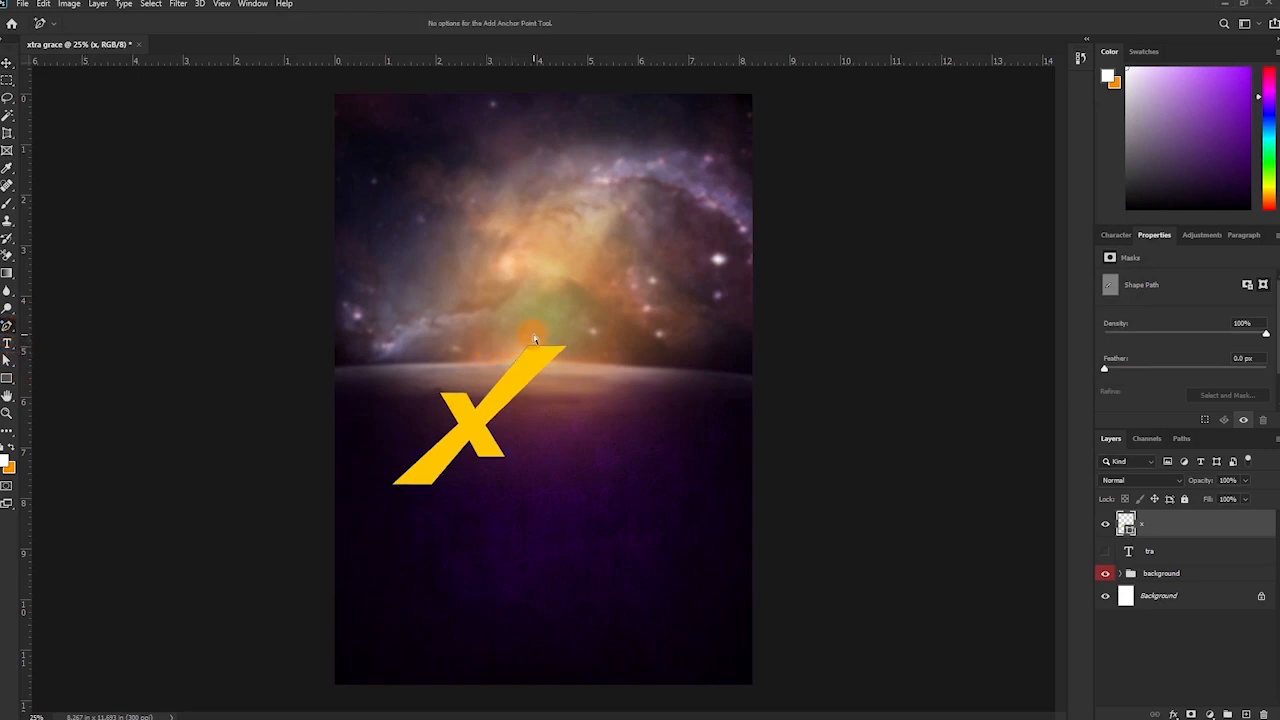
left_click(1130, 550)
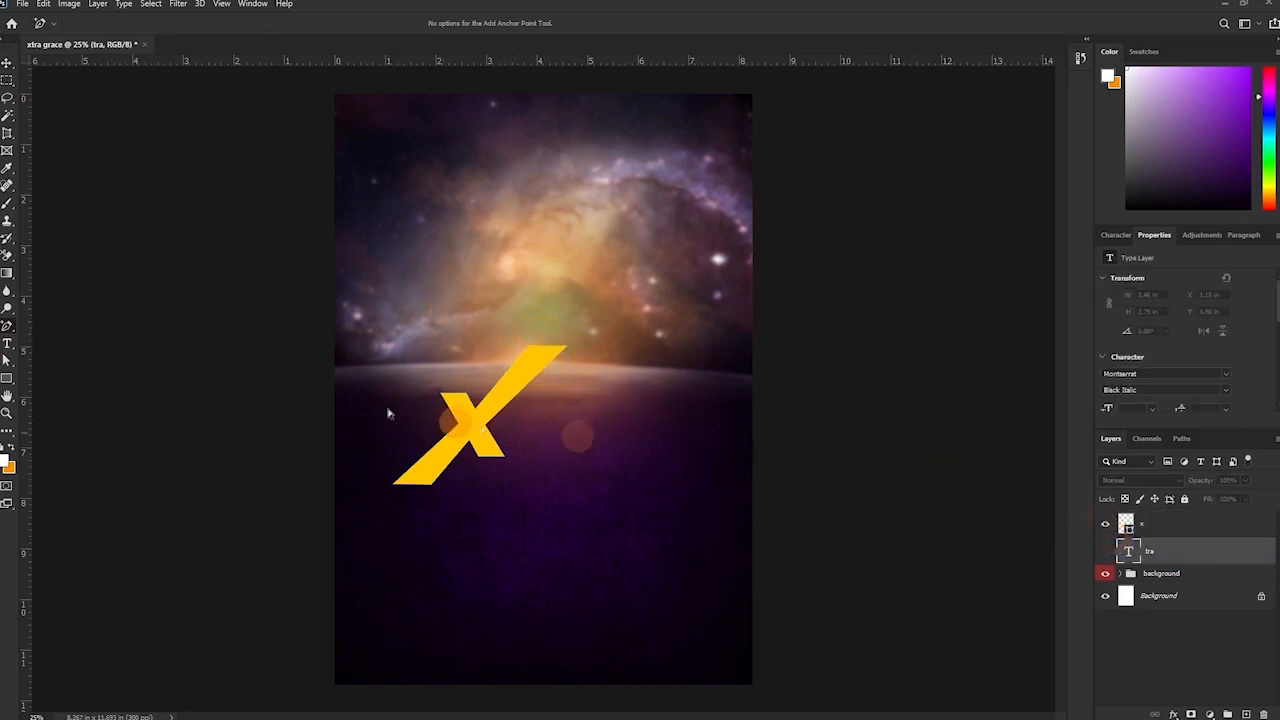
left_click(7, 328)
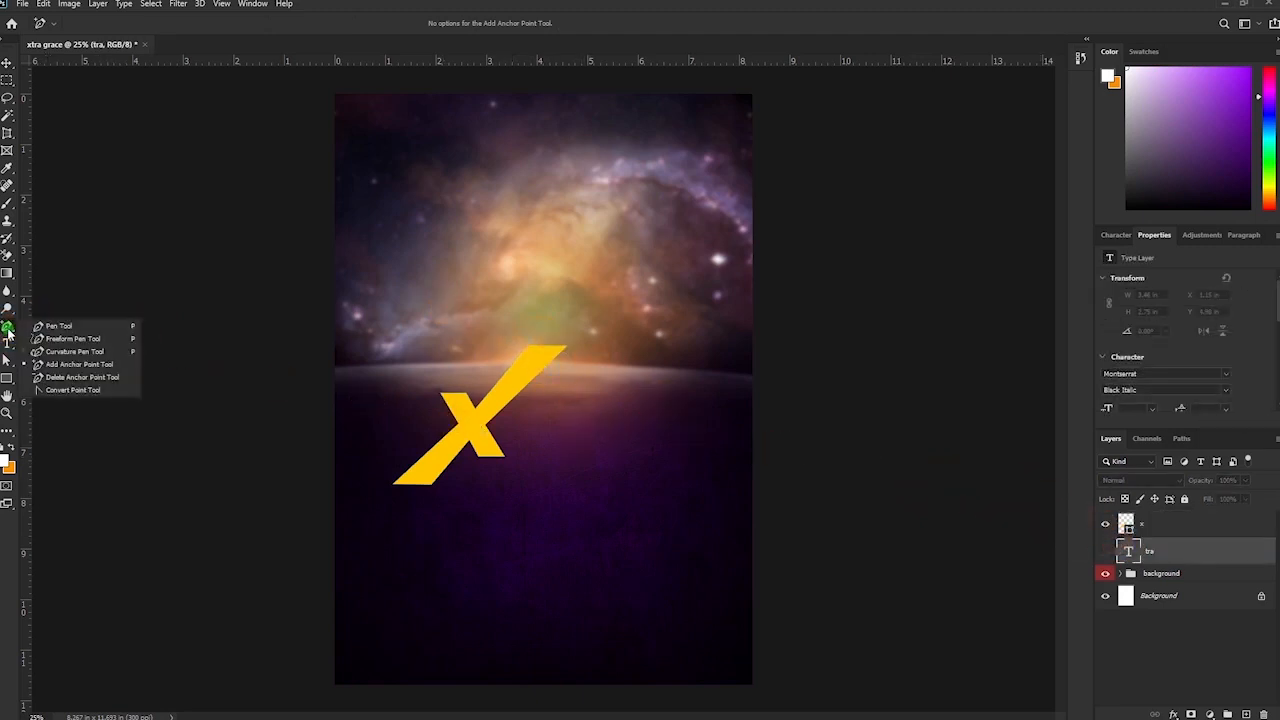
left_click(55, 326)
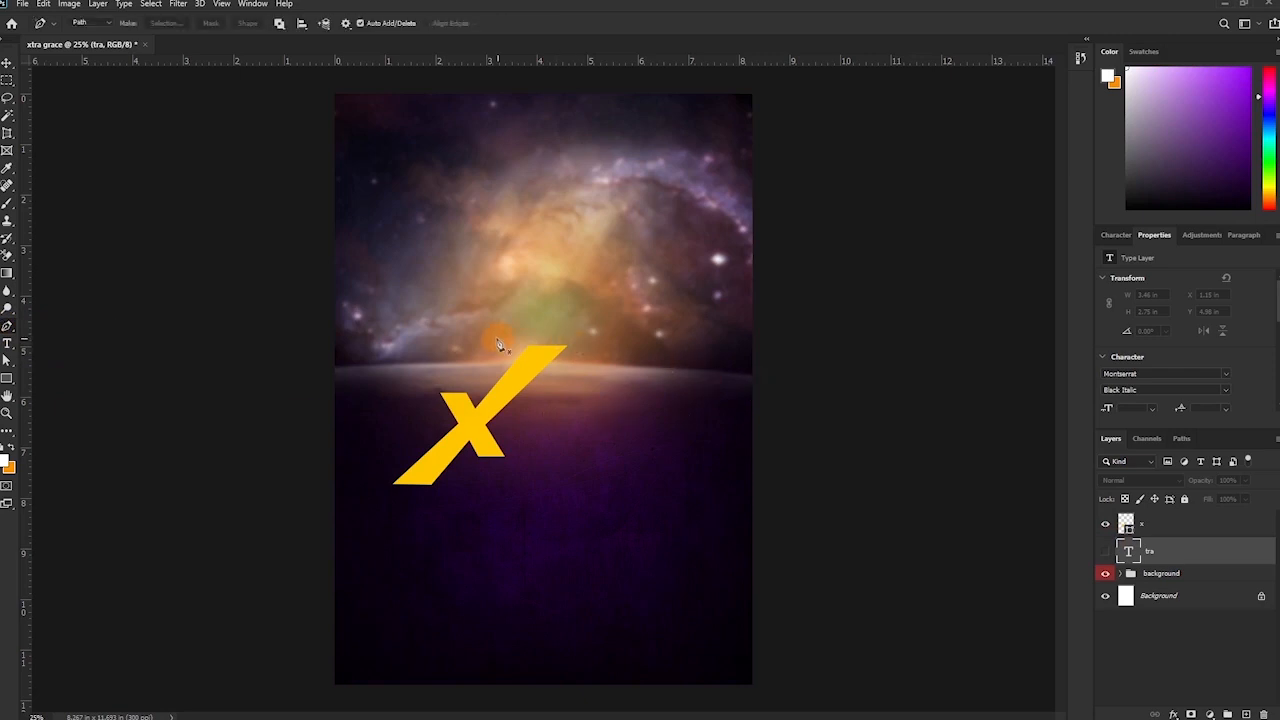
left_click(511, 342)
left_click(557, 337)
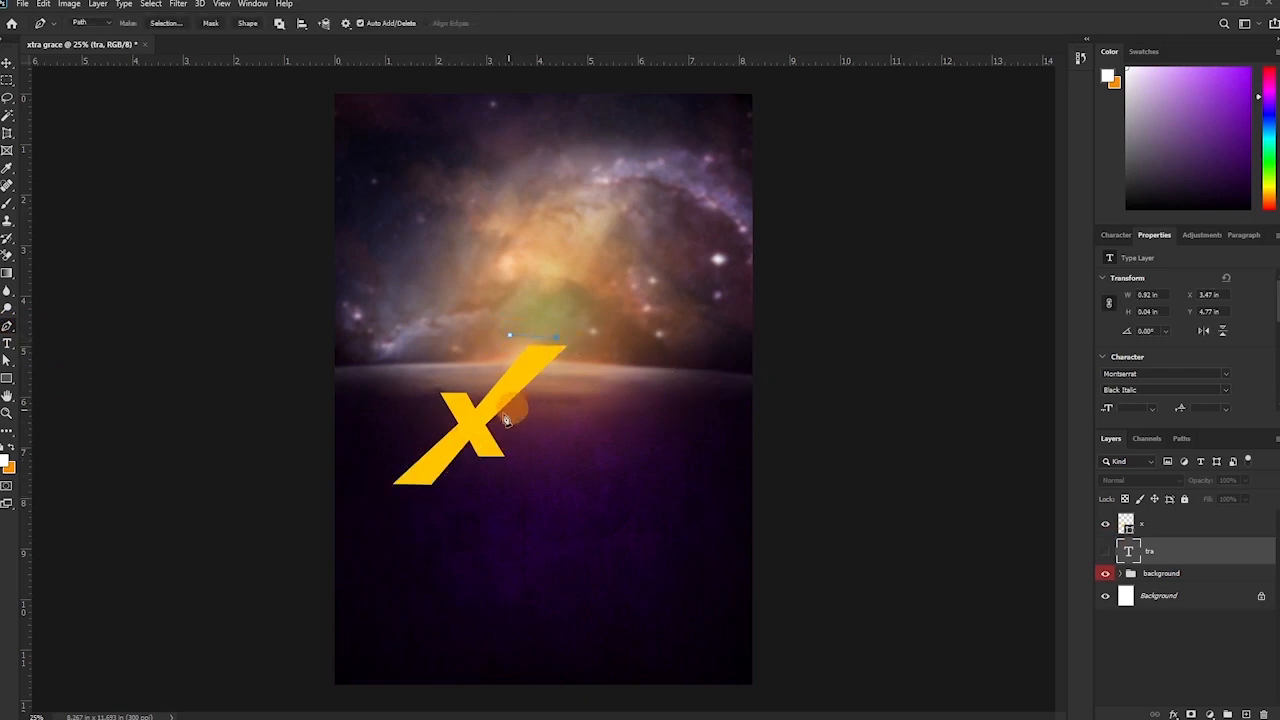
left_click_drag(399, 496, 363, 488)
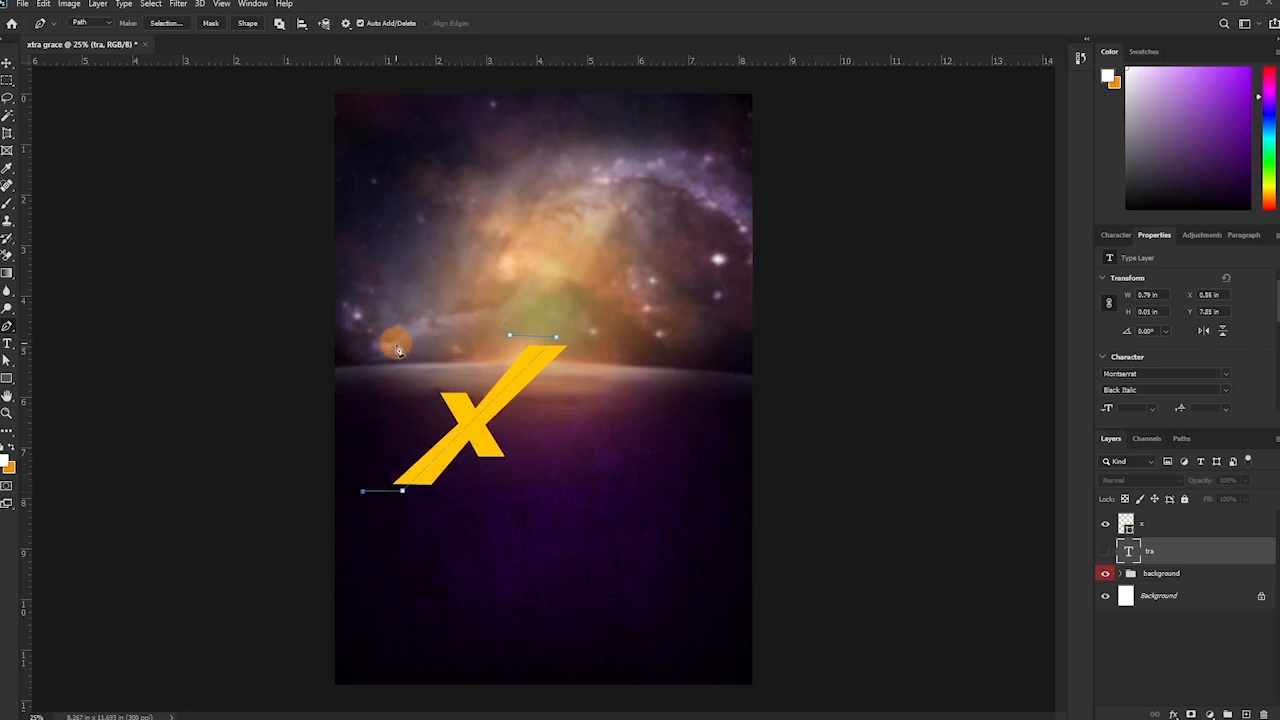
left_click_drag(510, 334, 493, 337)
left_click(470, 338)
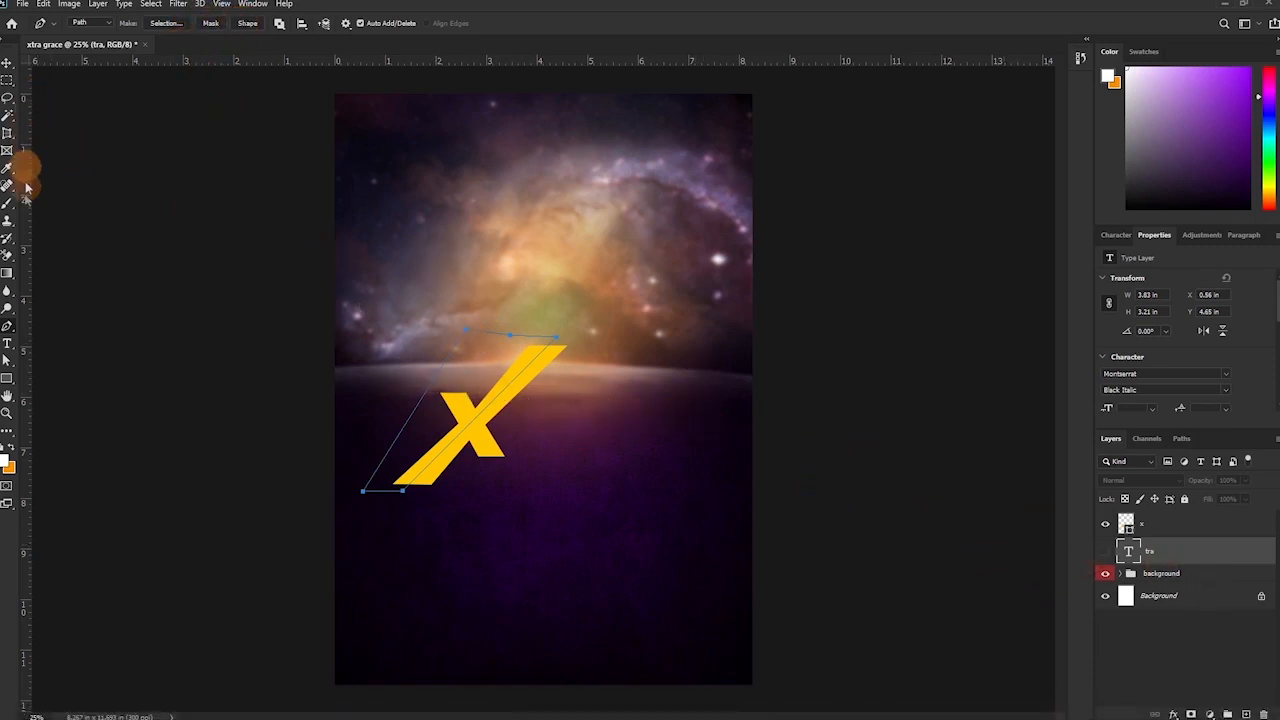
Turn the path into Shape 1 above the X layer and fill it hot pink #ff0054.
left_click(248, 24)
left_click_drag(1158, 552, 1158, 516)
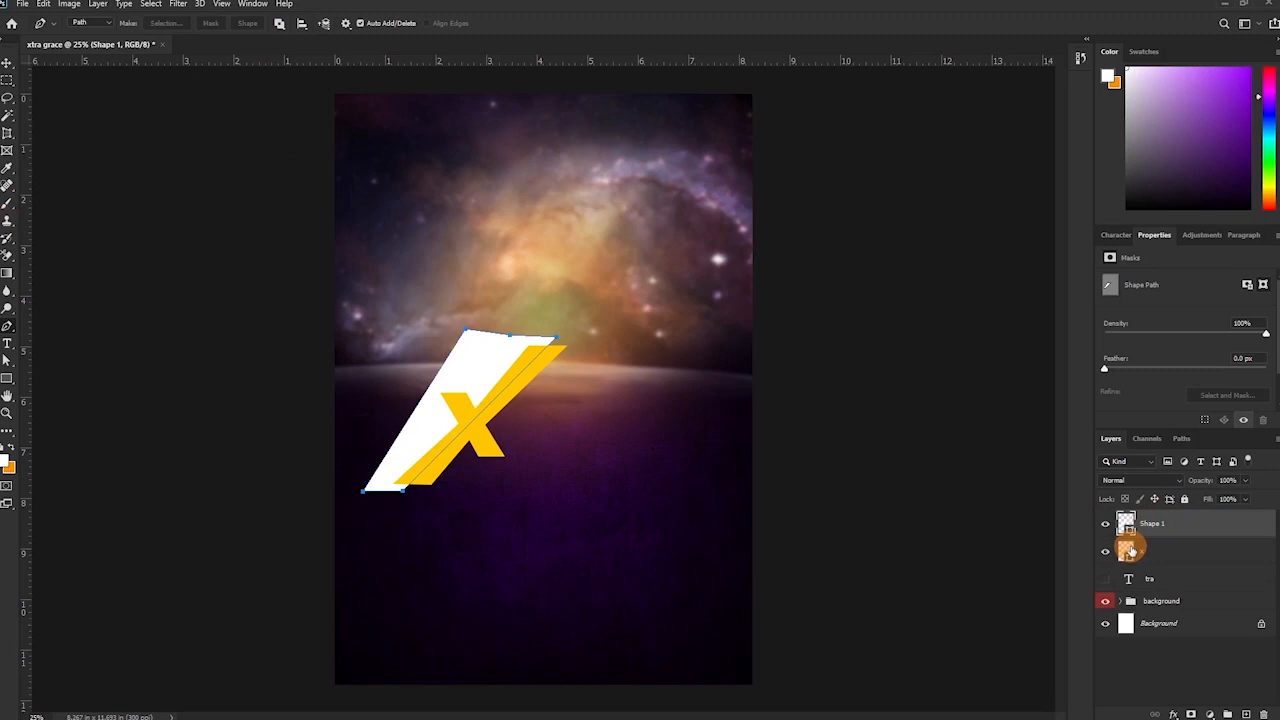
double_click(1126, 524)
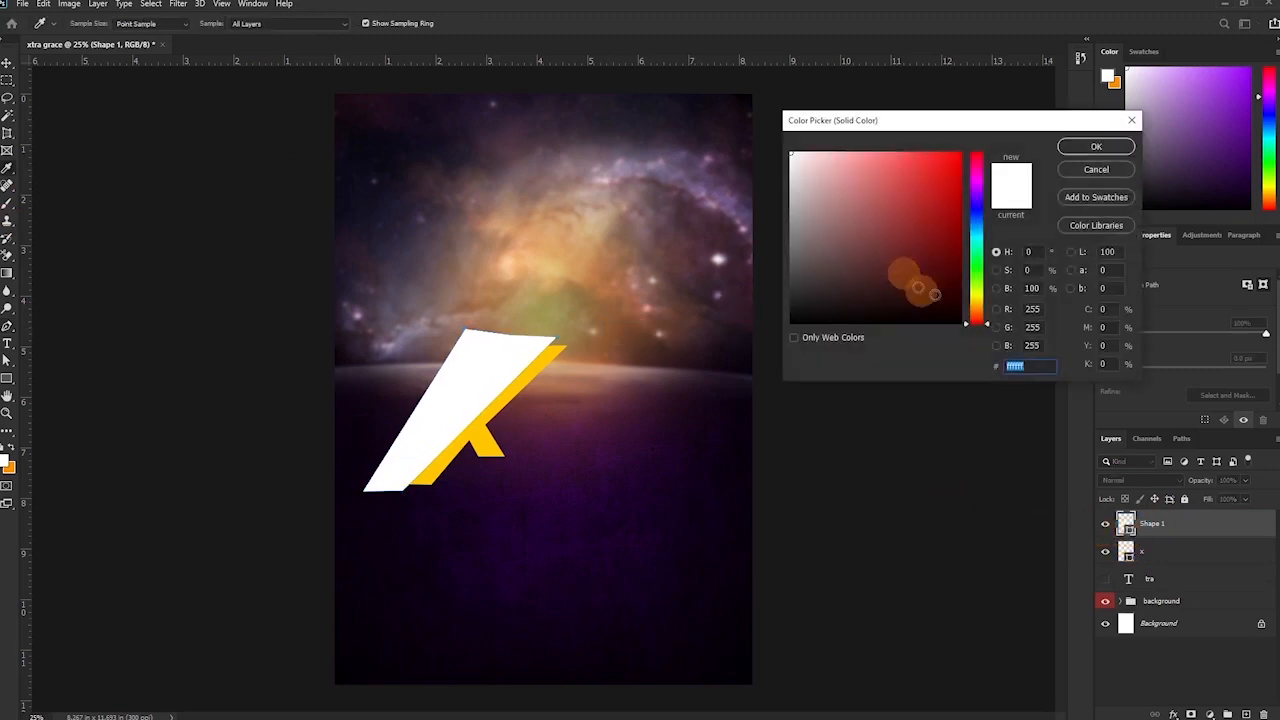
left_click(978, 197)
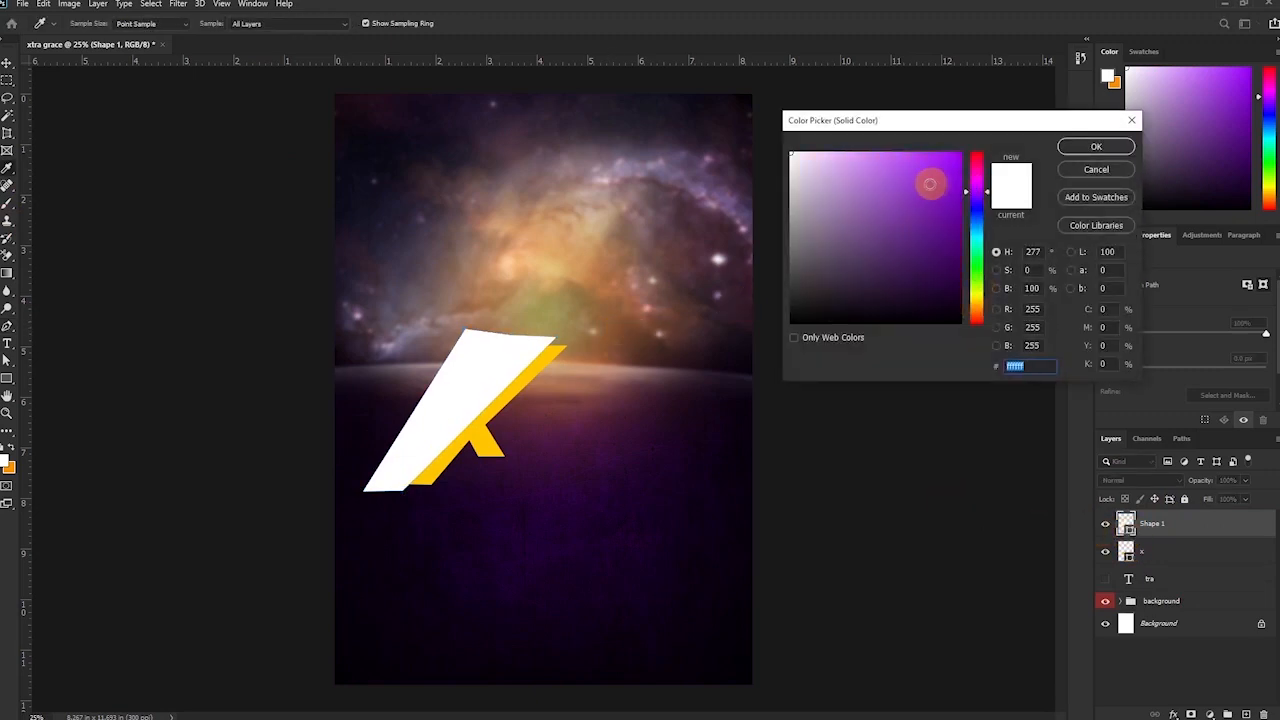
left_click_drag(951, 171, 966, 137)
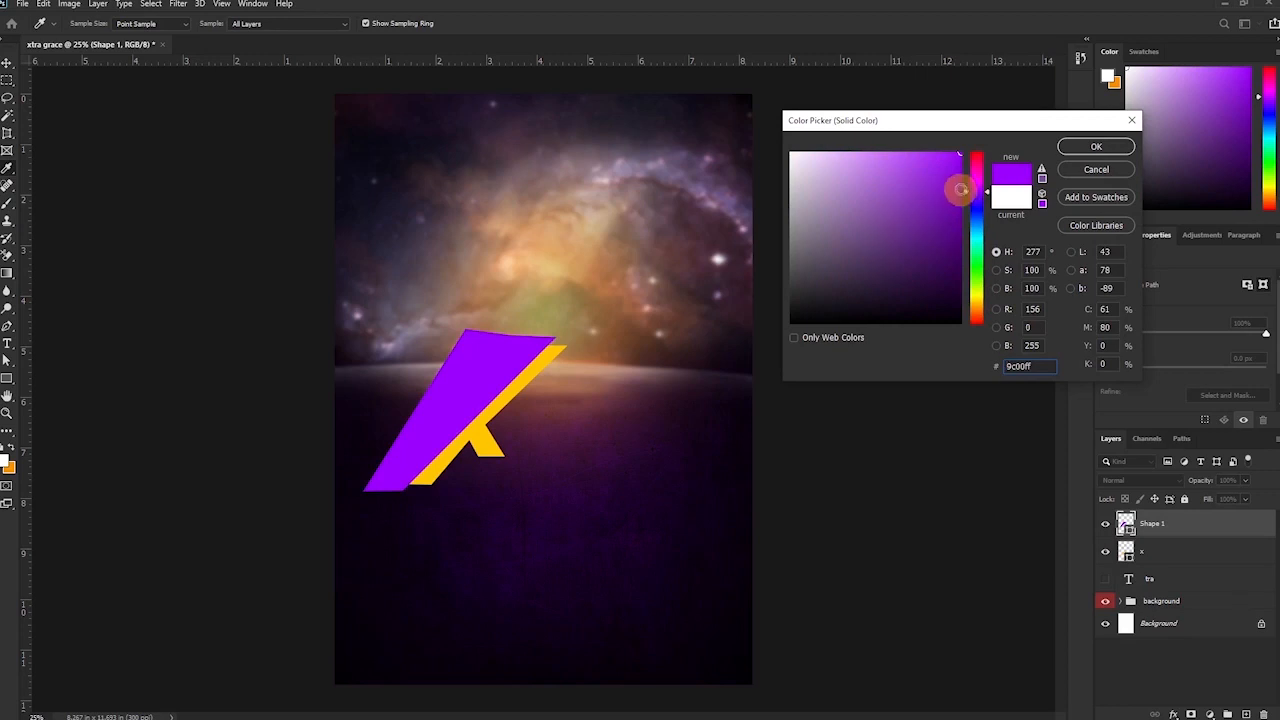
left_click(974, 171)
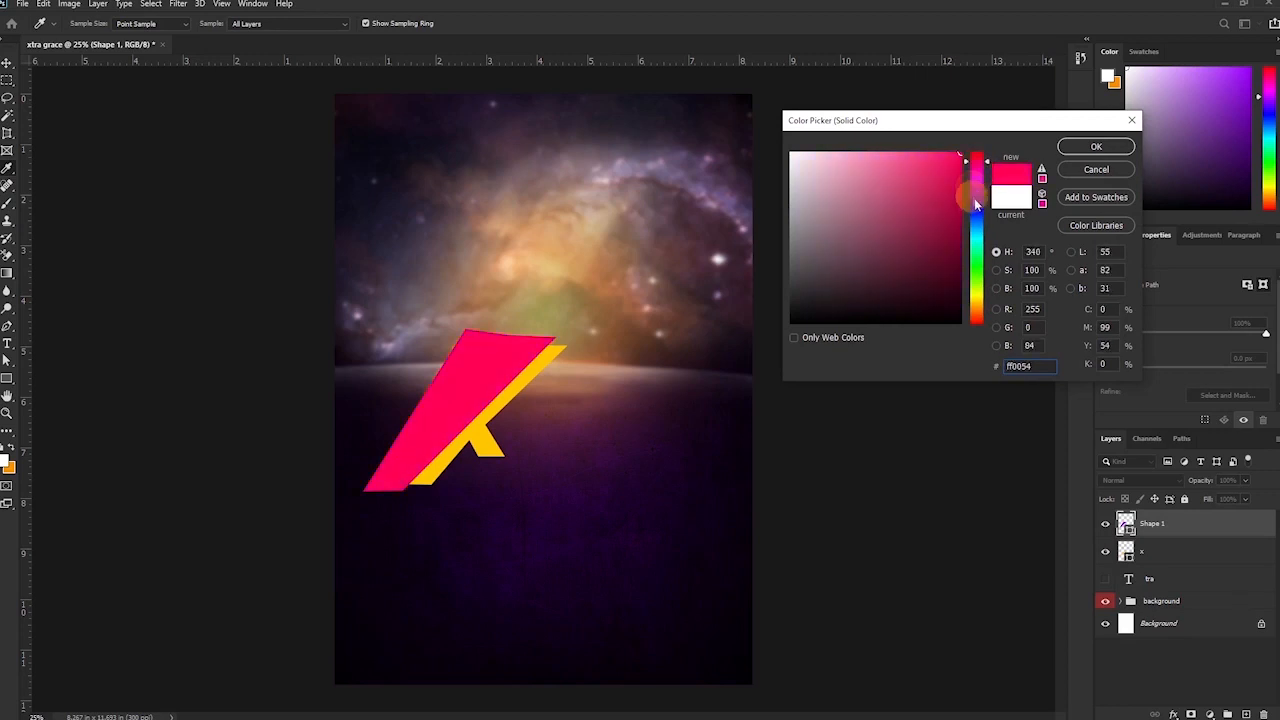
key("Return")
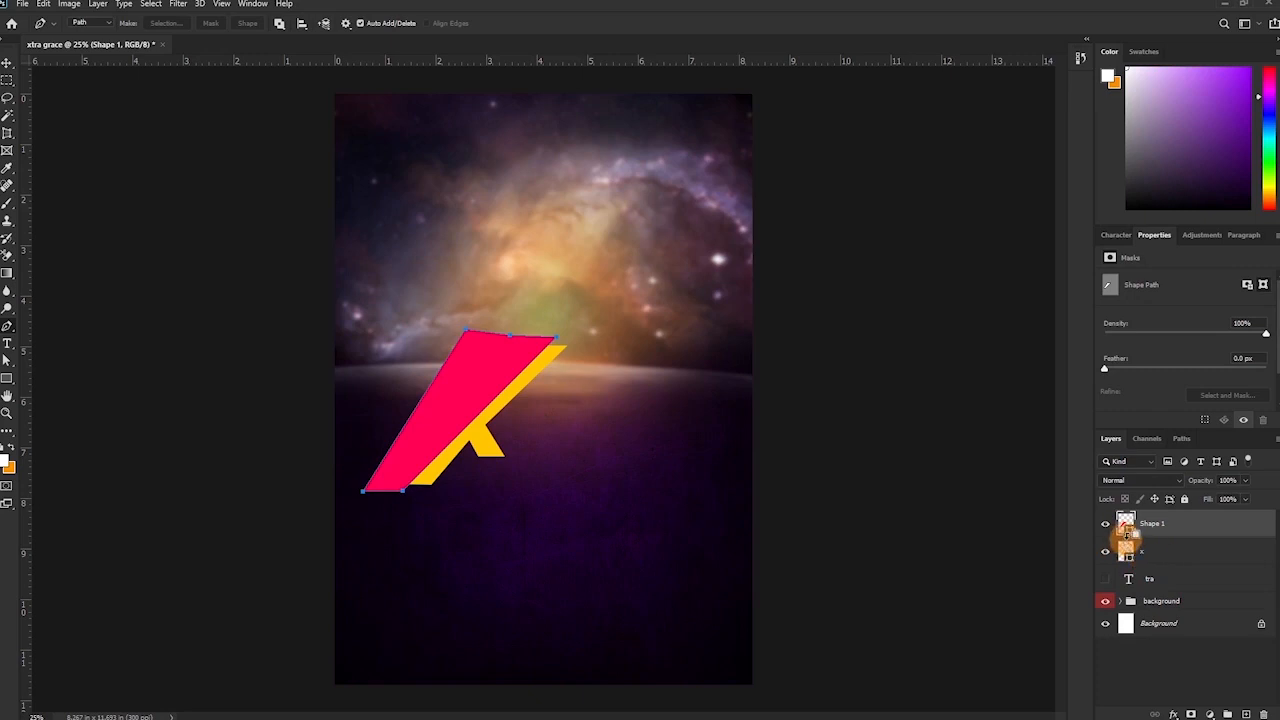
Clip pink Shape 1 inside the X, then duplicate it, rotate the copy slightly, and recolour it purple.
left_click(1128, 538, "alt")
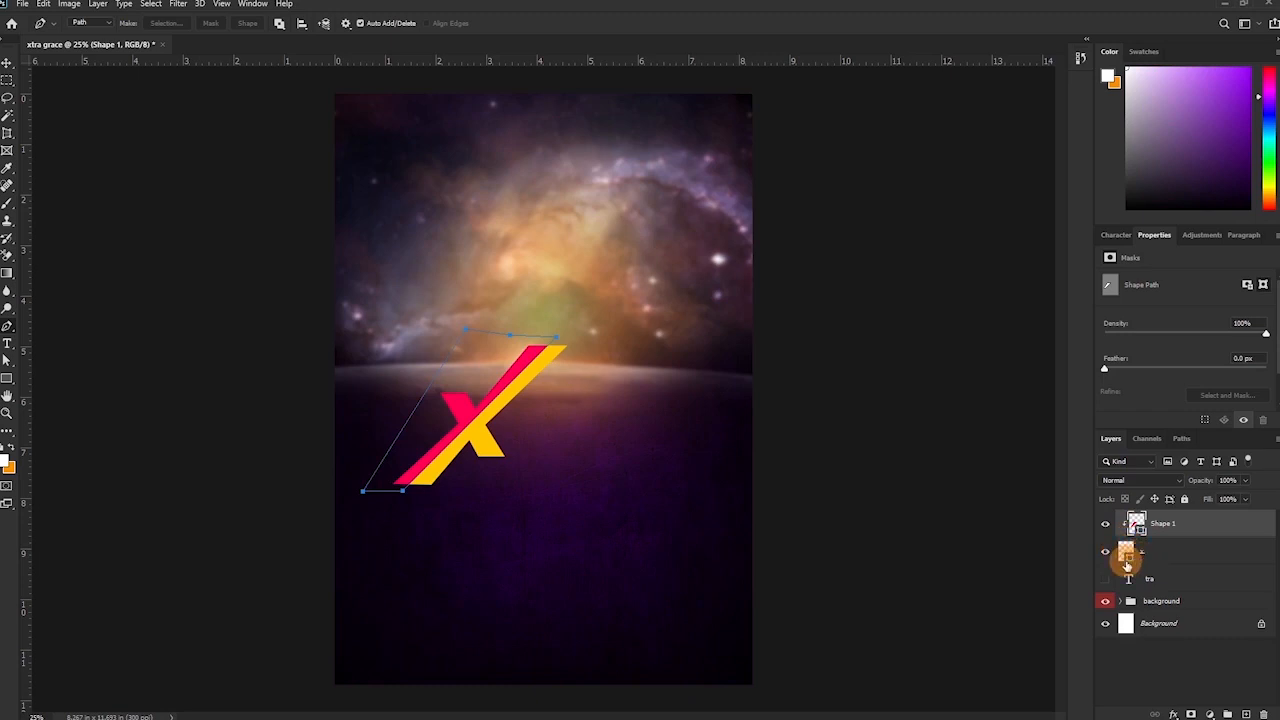
key("v")
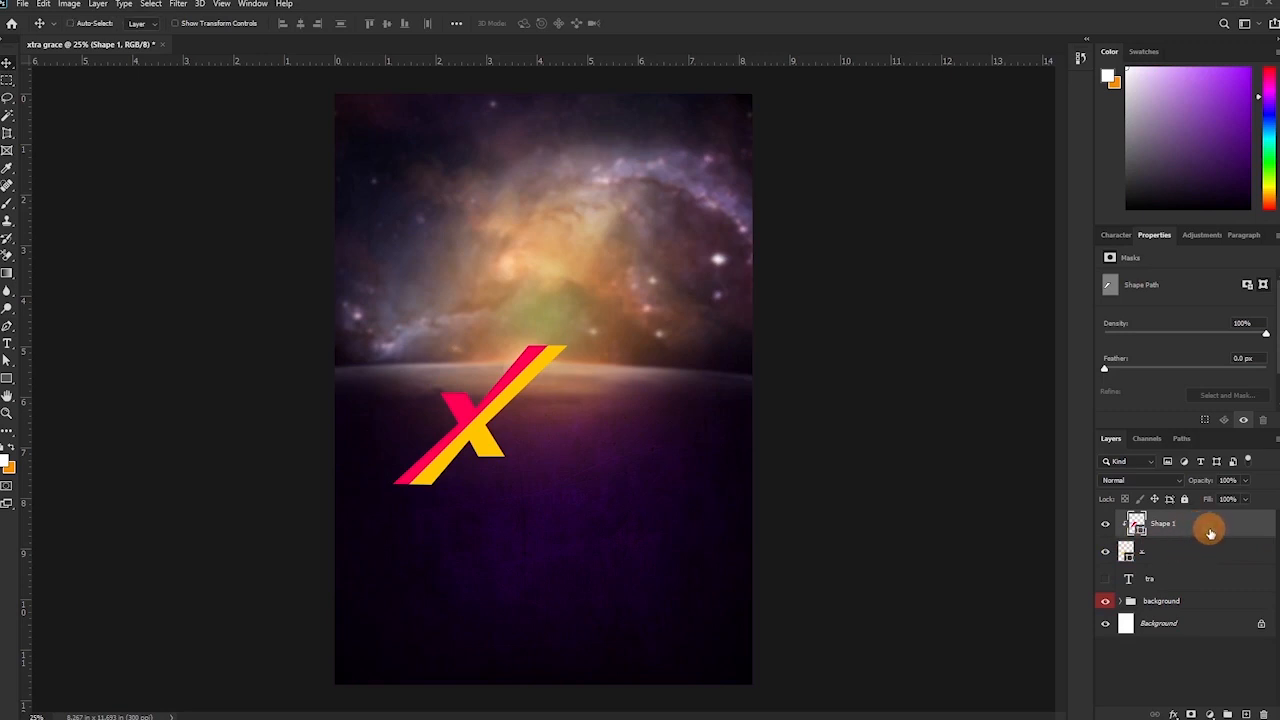
key("ctrl+j")
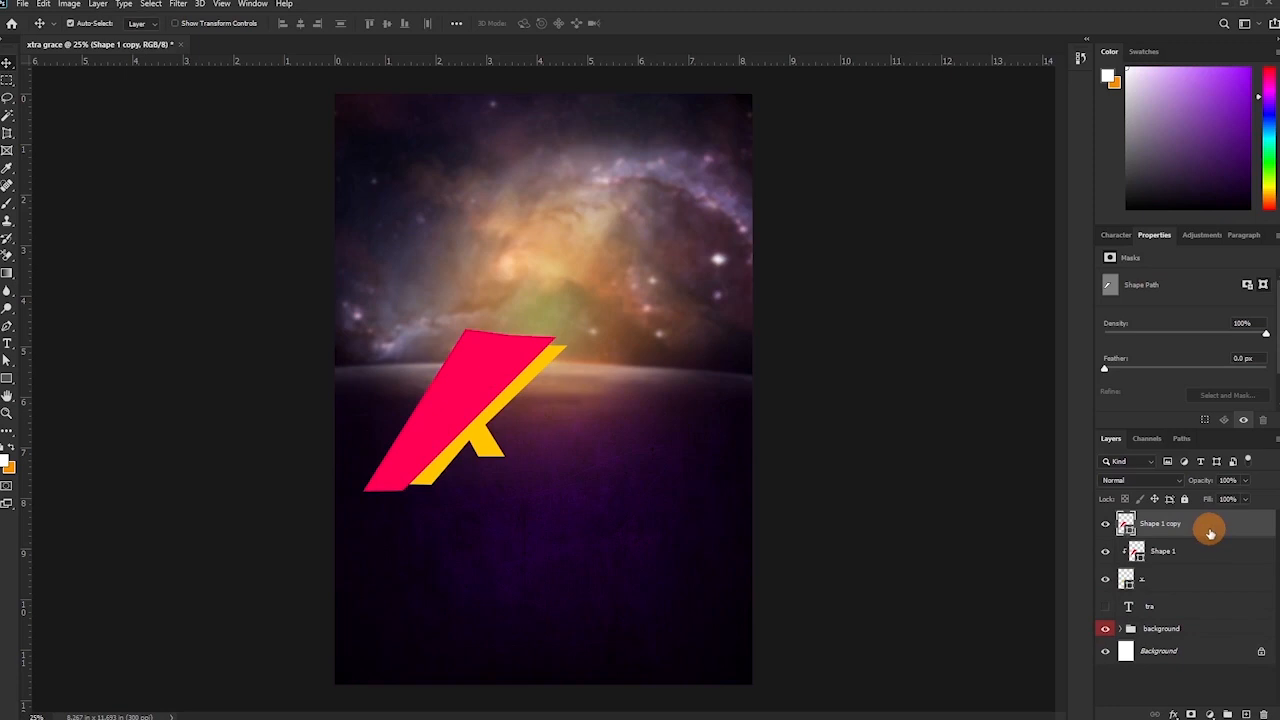
key("ctrl+t")
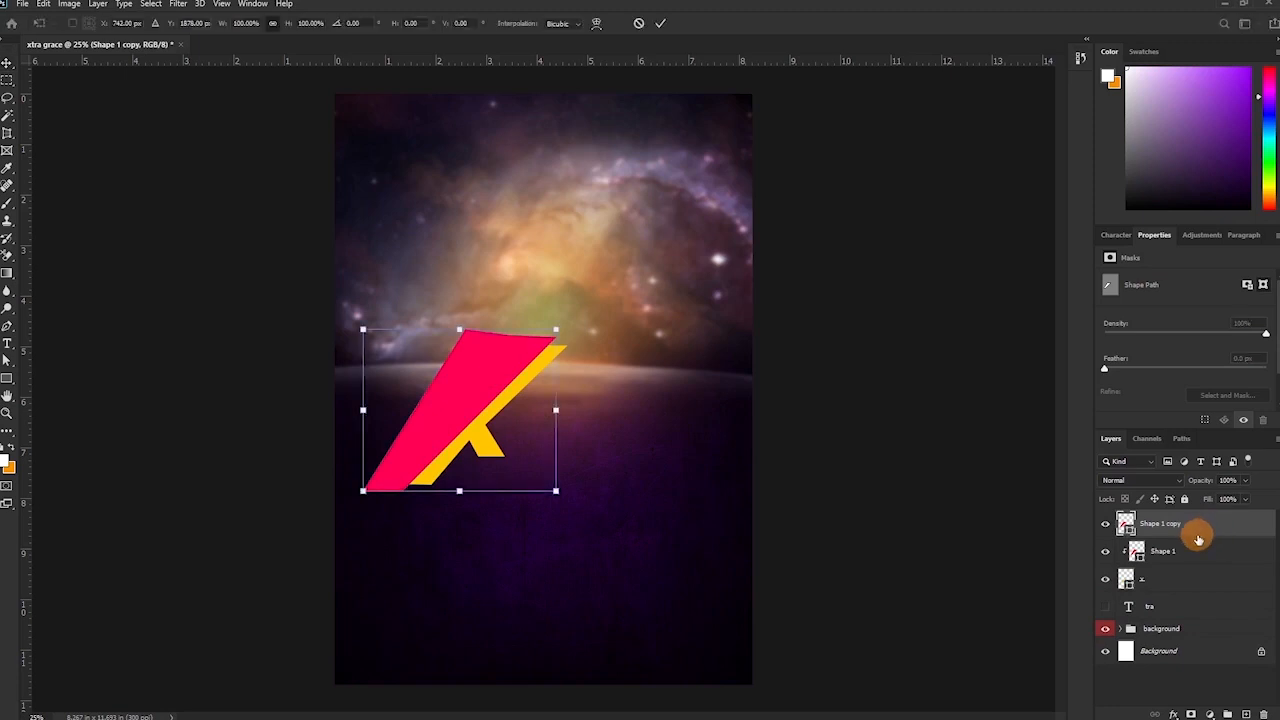
left_click_drag(571, 404, 571, 393)
left_click_drag(463, 388, 461, 388)
key("Return")
double_click(1126, 523)
left_click(974, 177)
left_click(1094, 146)
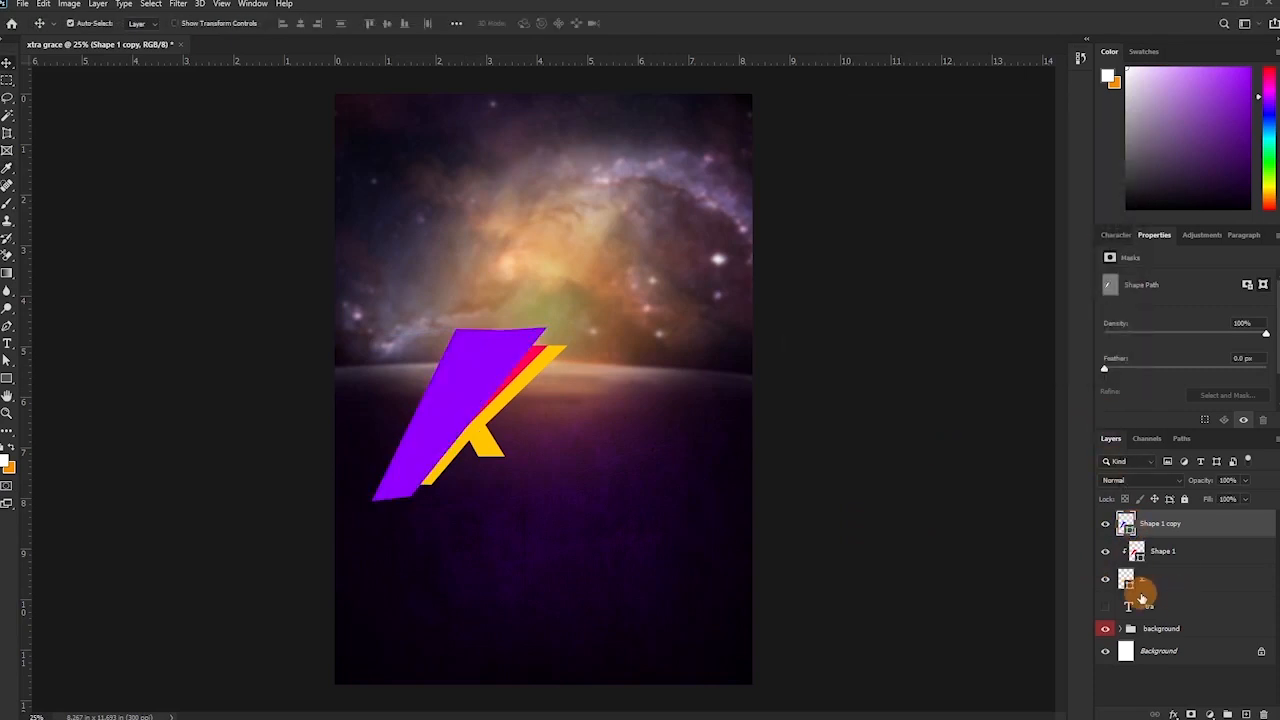
left_click(1184, 545, "alt")
Duplicate Shape 1 again, clip Shape 1 copy 2 inside the X, and rotate Shape 1 a few degrees.
left_click(1173, 558)
key("ctrl+j")
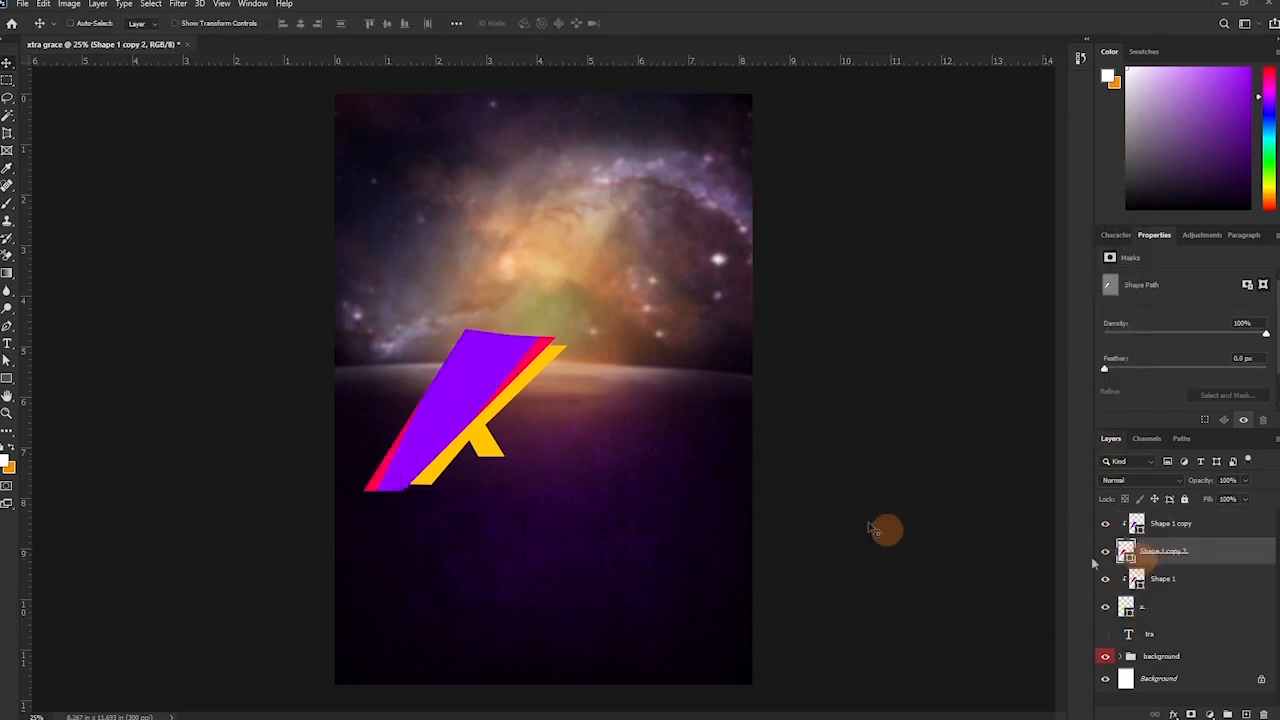
left_click(1129, 566, "alt")
left_click(1180, 586)
key("ctrl+t")
left_click(718, 376)
left_click(1186, 588)
key("ctrl+t")
left_click_drag(650, 364, 650, 385)
left_click_drag(527, 366, 535, 362)
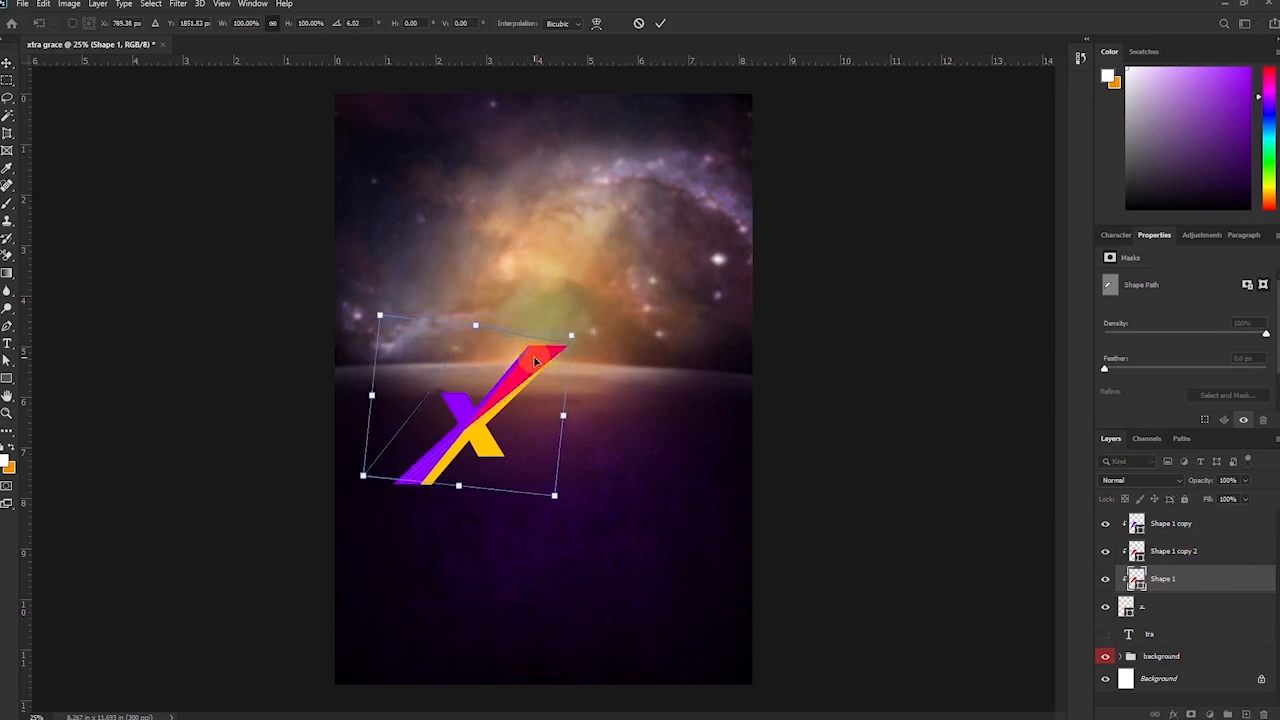
key("Return")
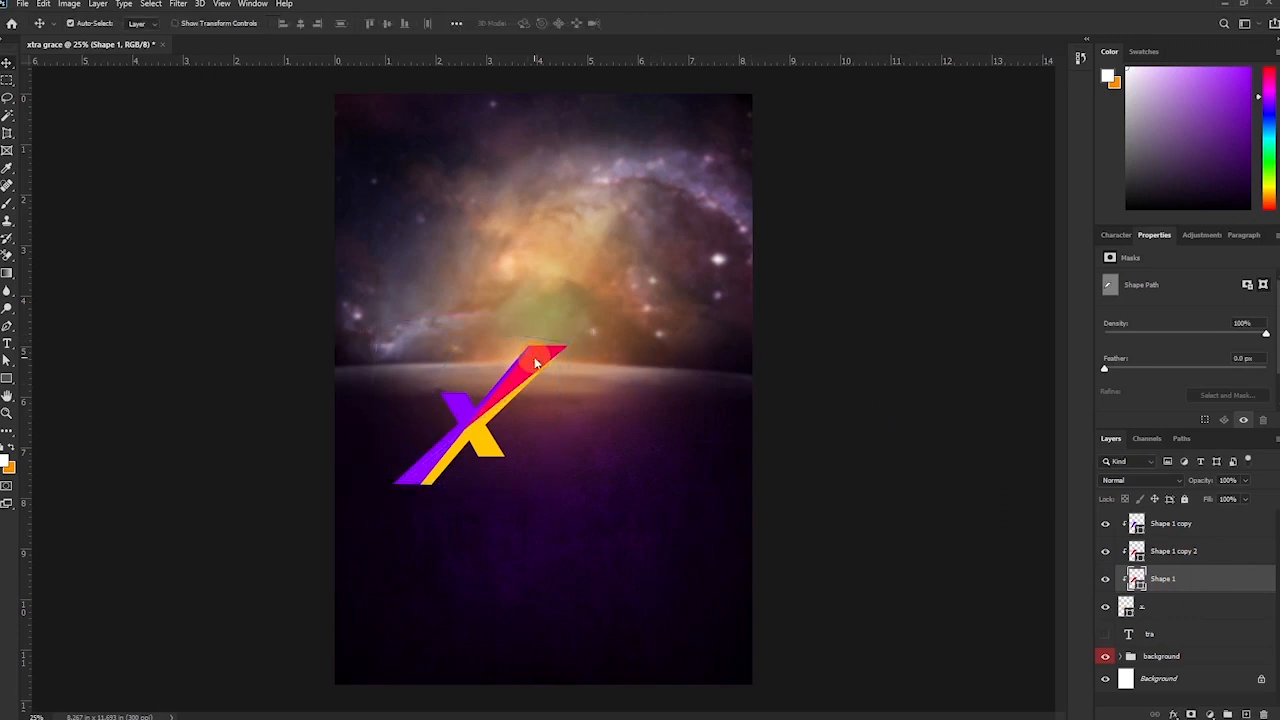
Recolour Shape 1 to deep red #85042f.
double_click(1138, 585)
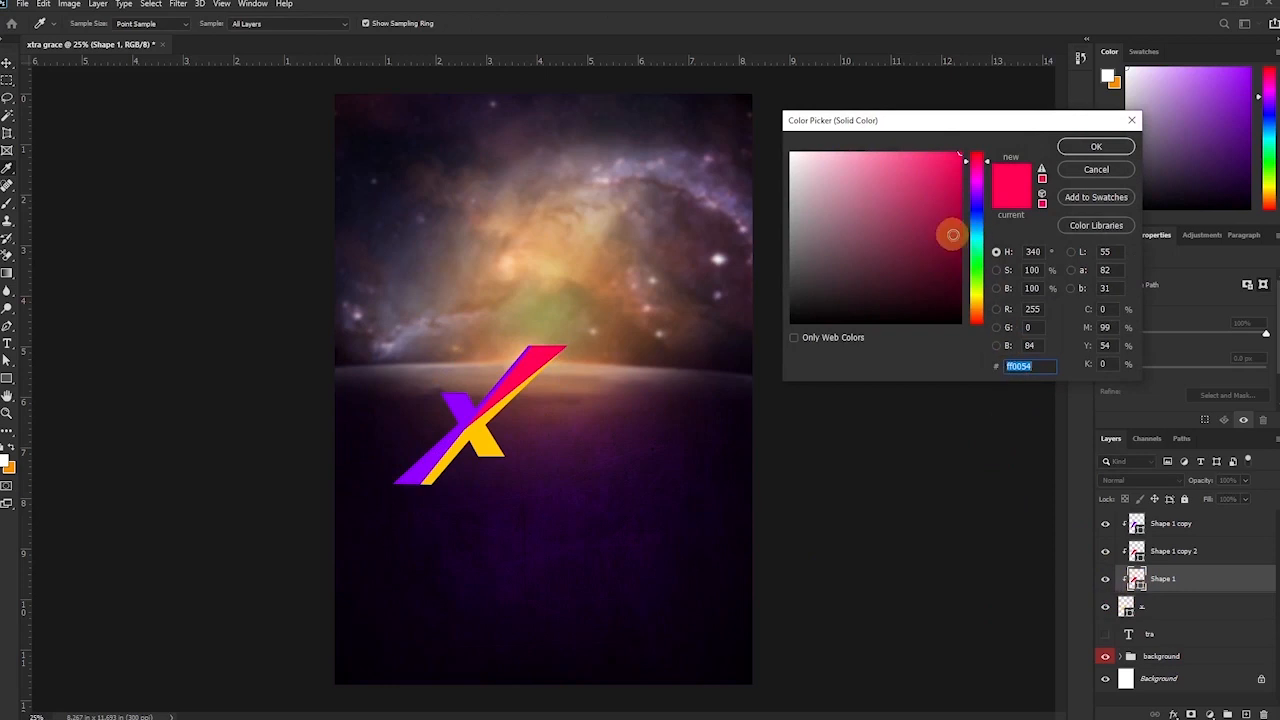
left_click(956, 235)
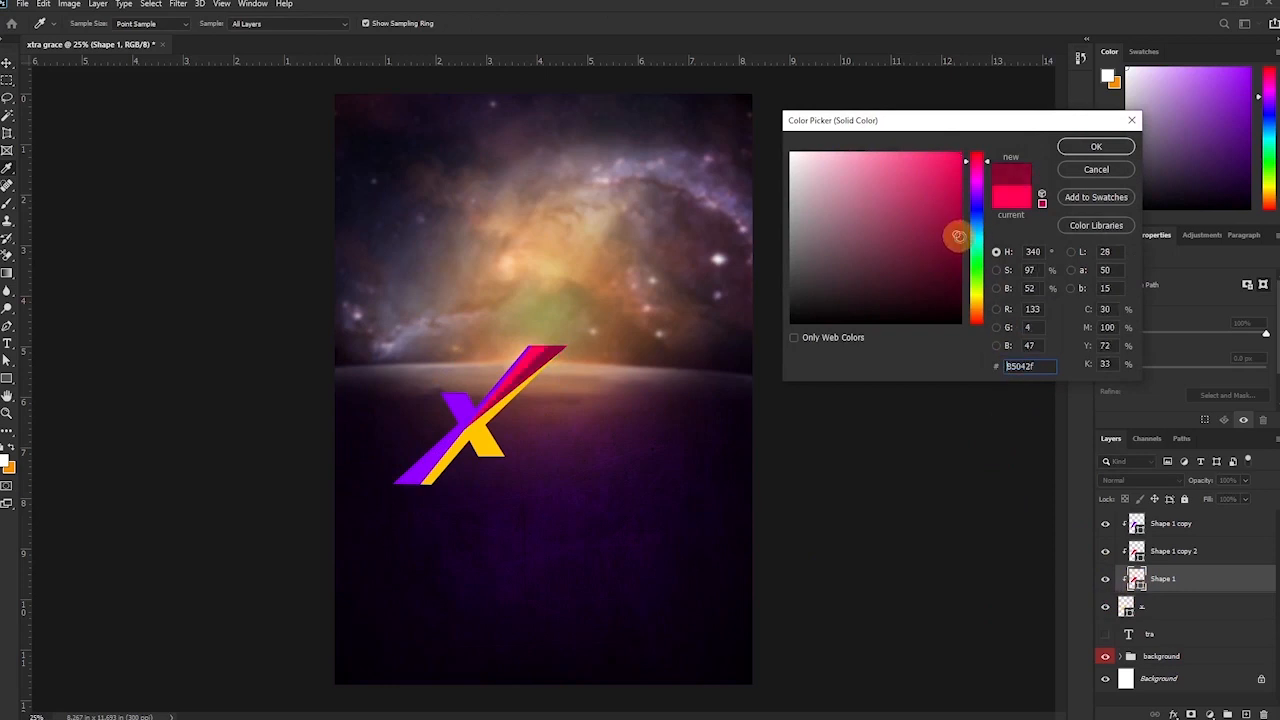
left_click(1097, 146)
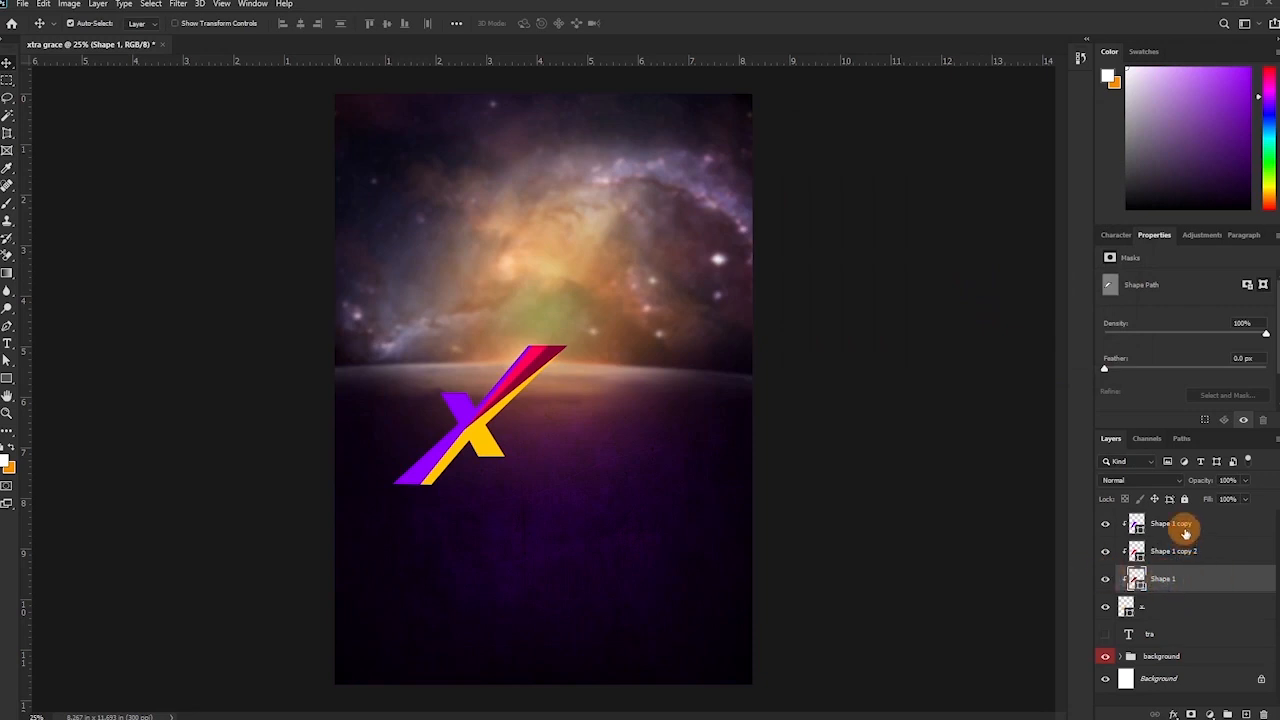
Lower the three coloured band layers to 30% opacity.
left_click(1181, 530, "shift")
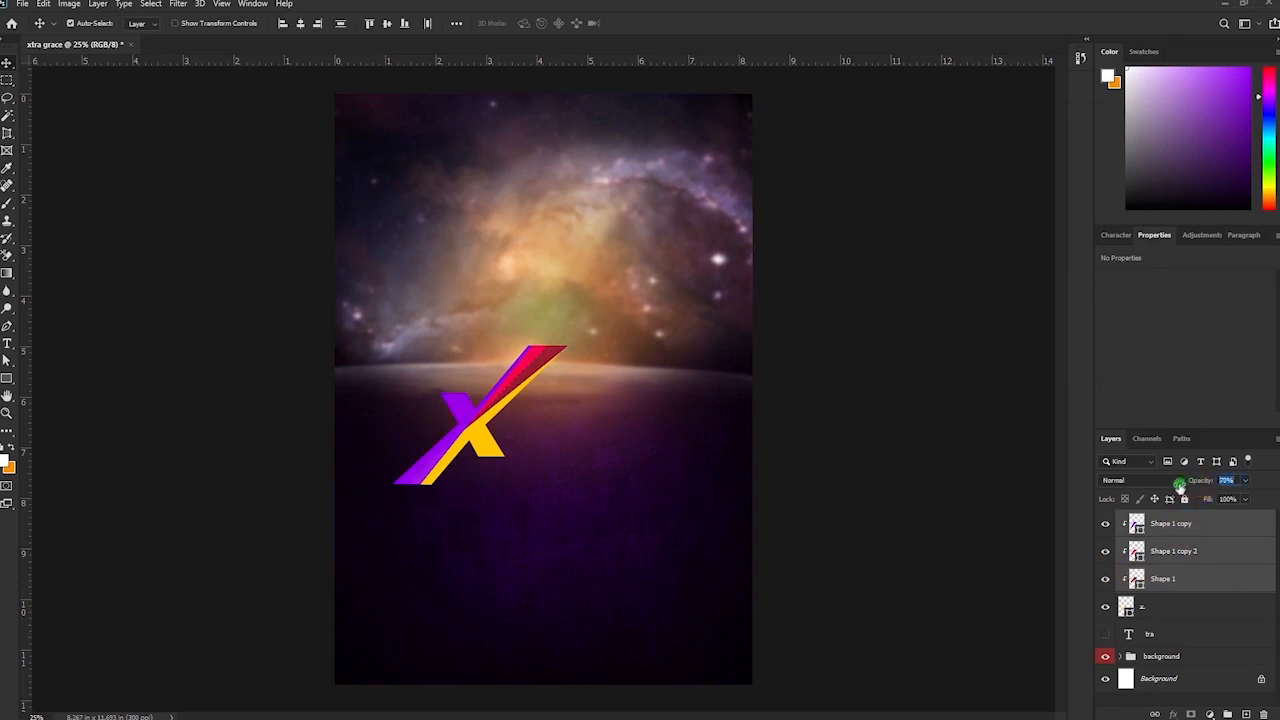
left_click_drag(1173, 487, 1145, 505)
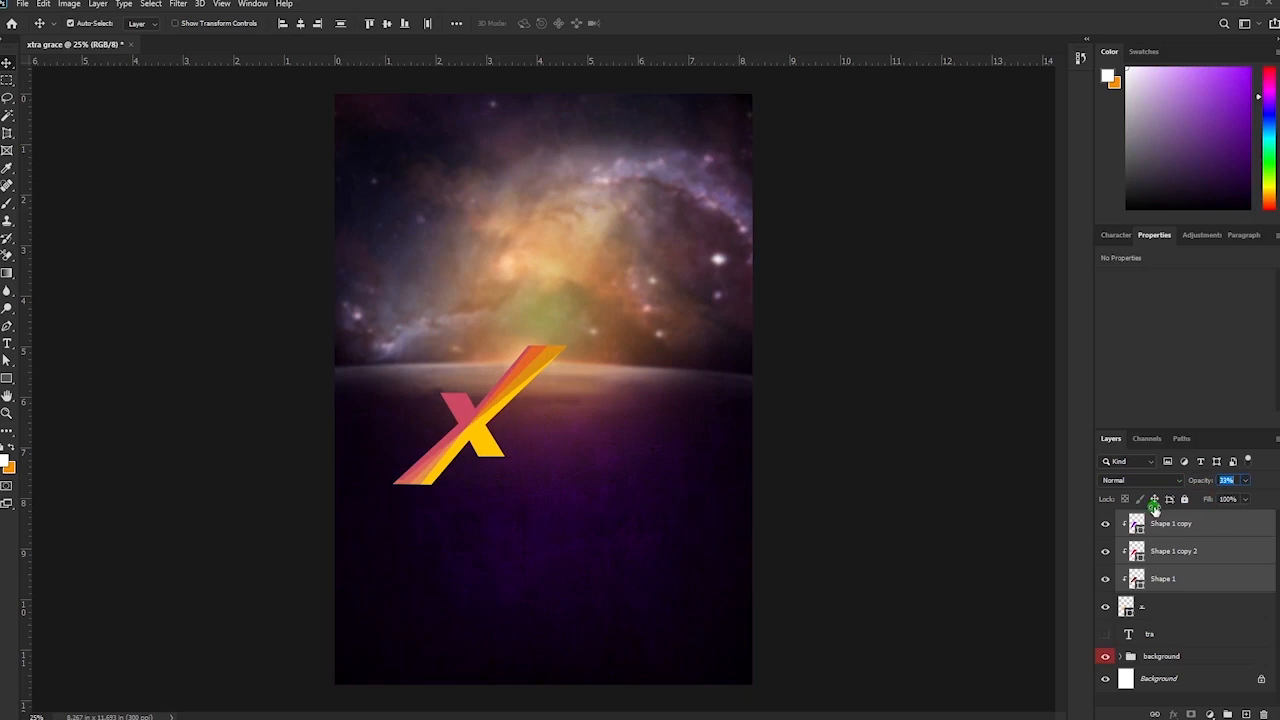
left_click_drag(1152, 509, 1153, 510)
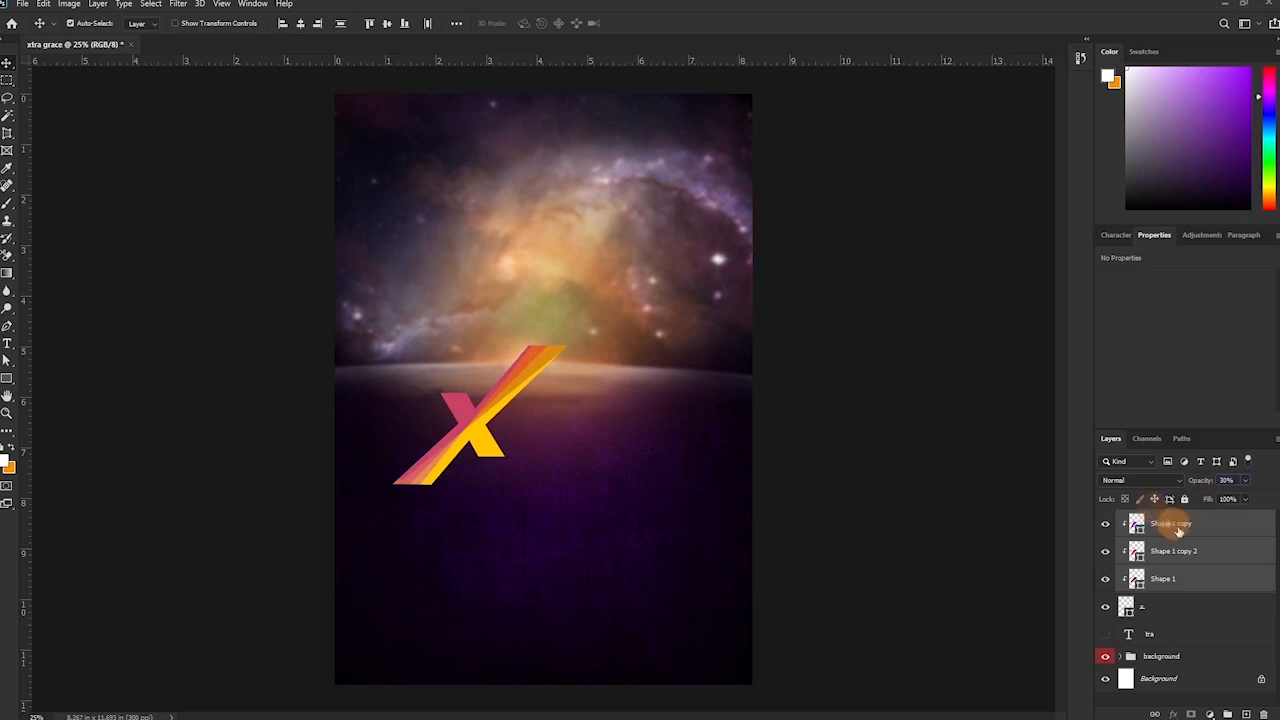
Group the X letter and its three band layers into a group named 'x'.
left_click(1176, 608, "shift")
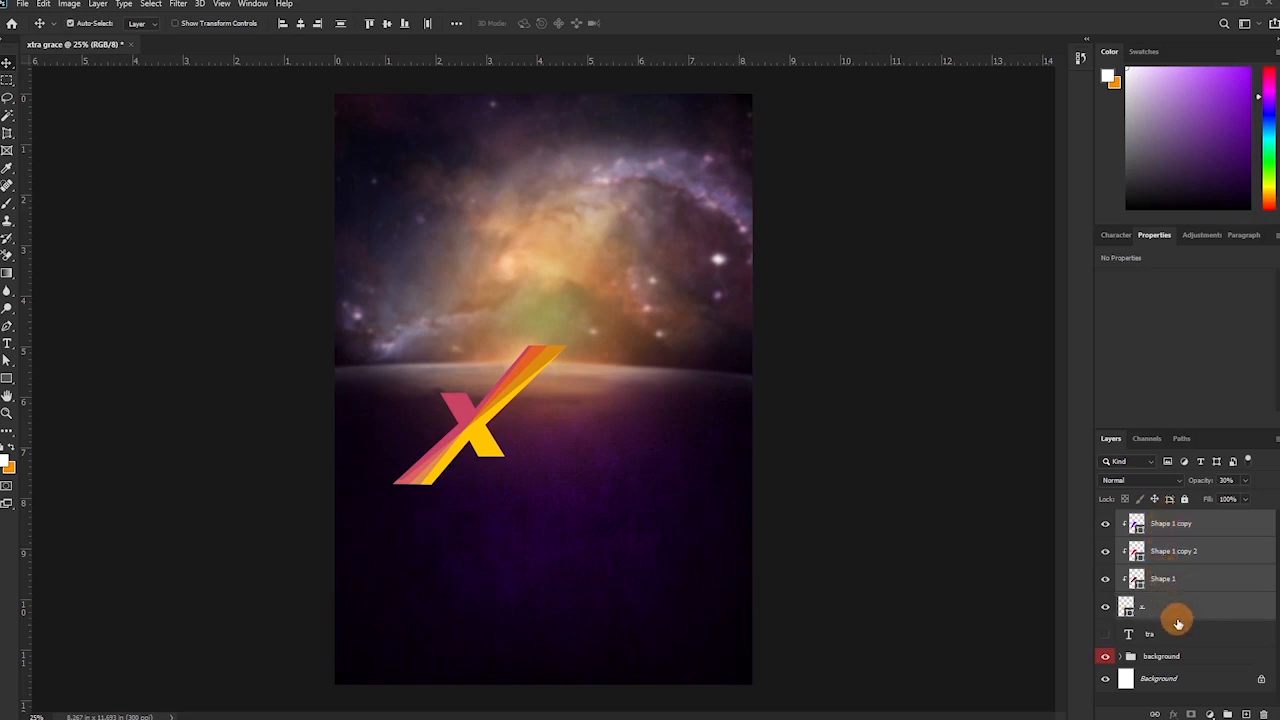
key("ctrl+g")
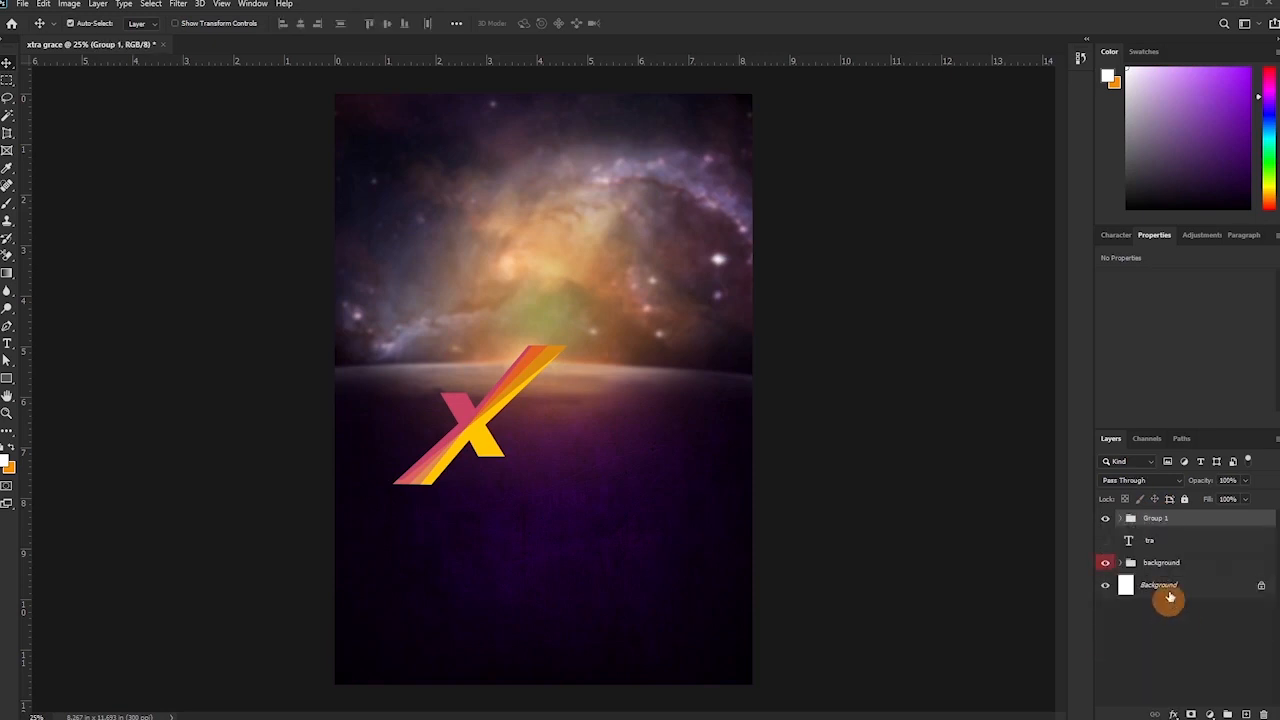
double_click(1155, 518)
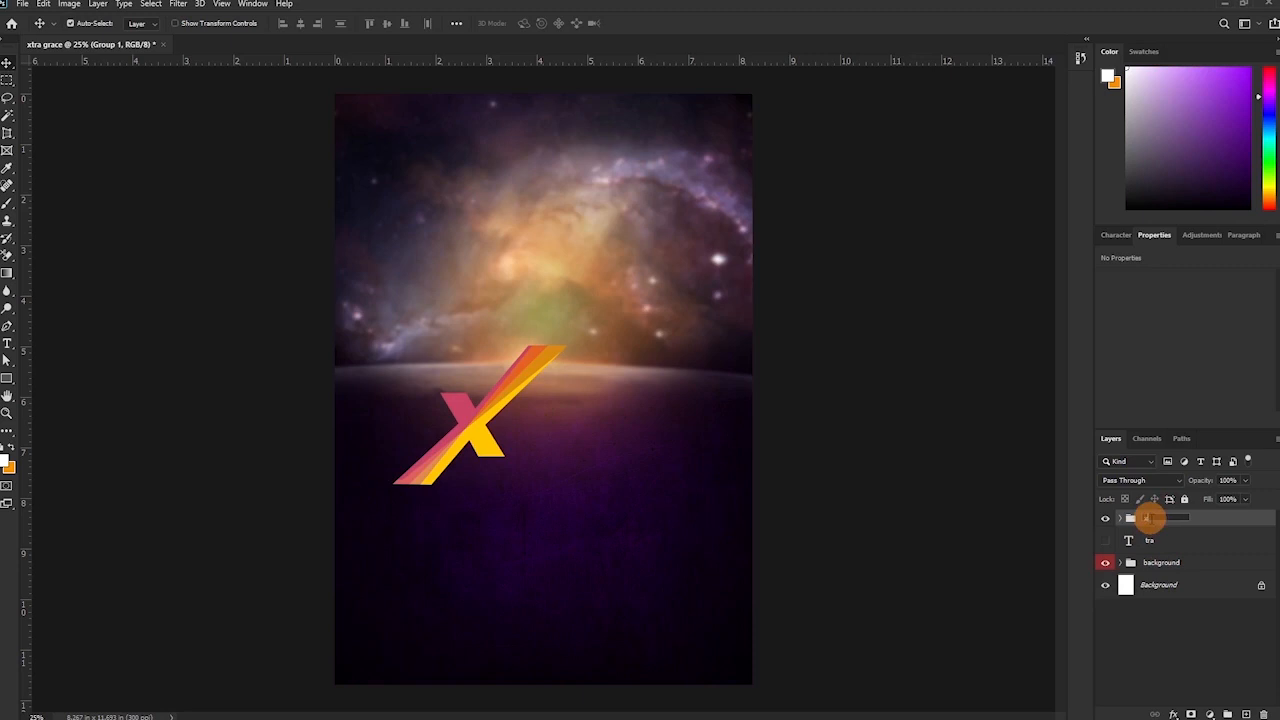
type("x")
key("Return")
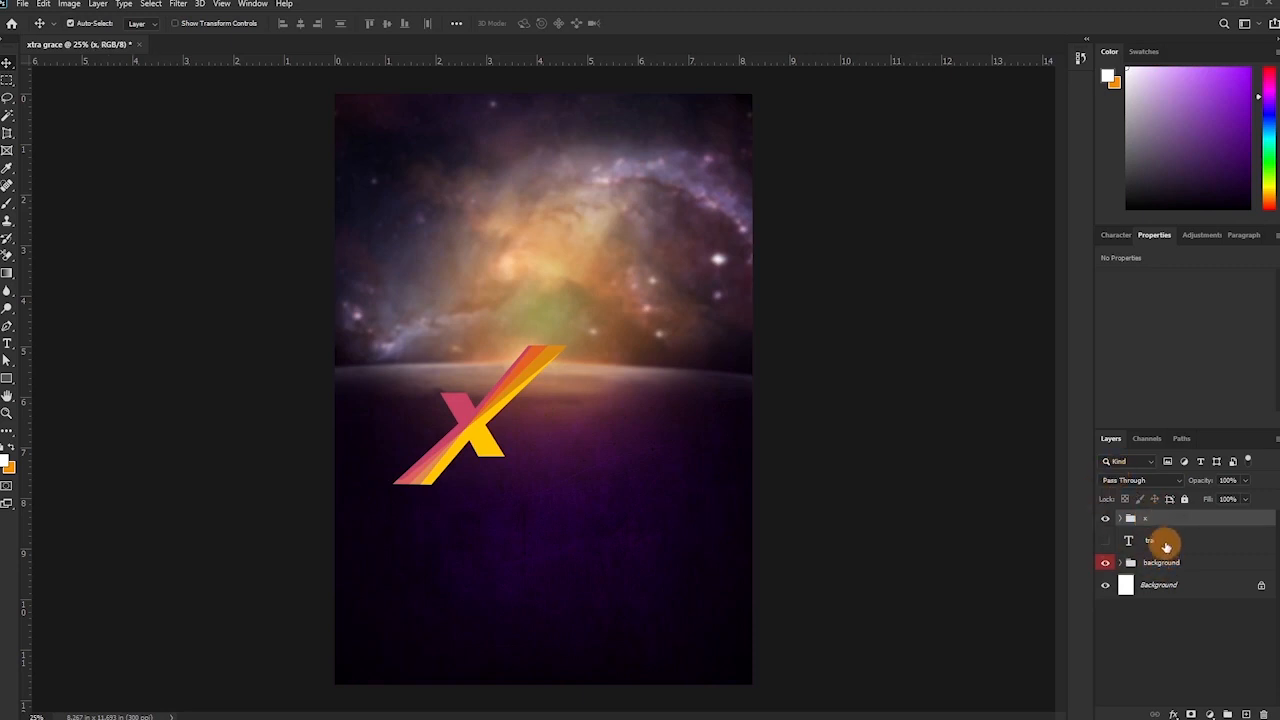
Show the tra text layer again and nudge it up slightly.
left_click(1105, 540)
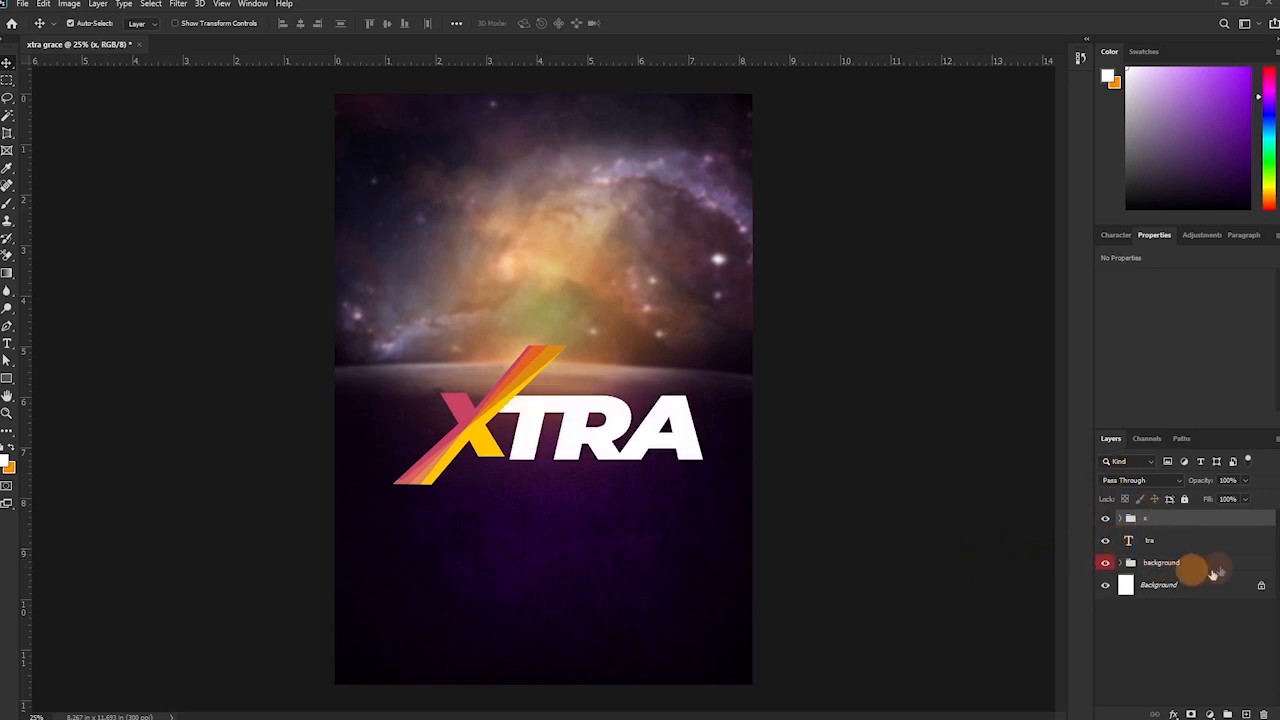
left_click(1180, 545)
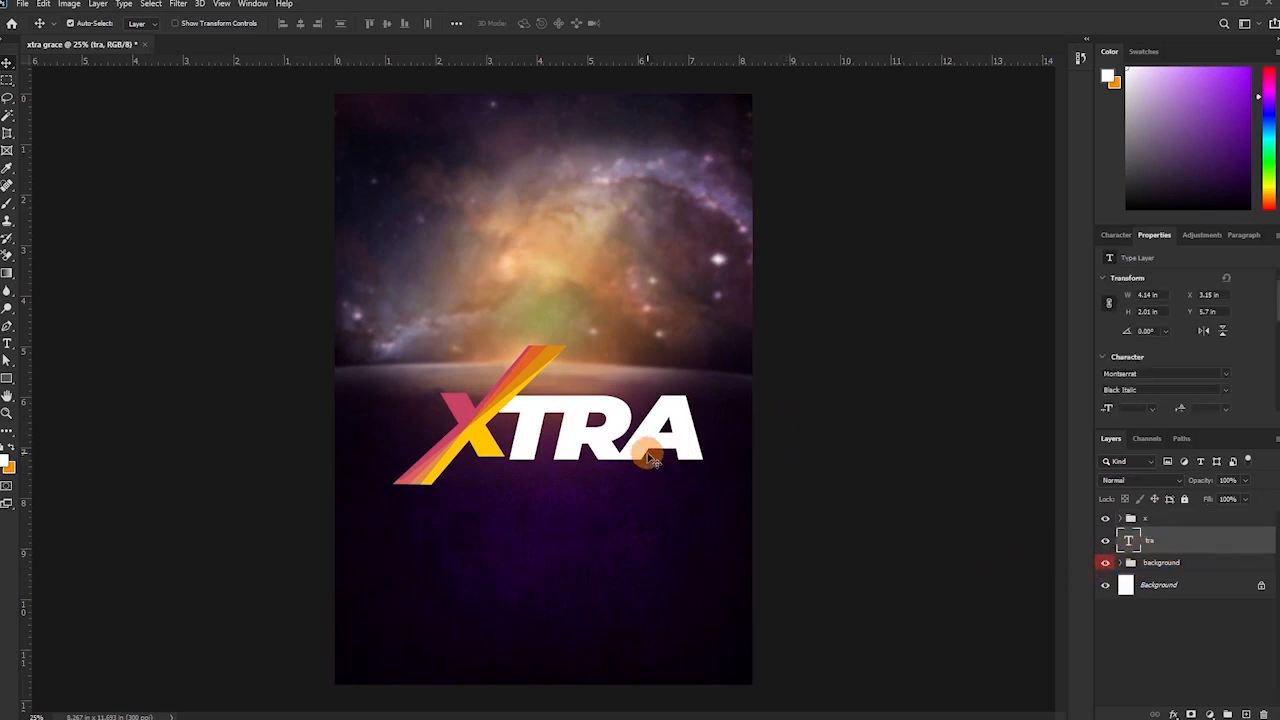
key("Up")
key("Up")
key("Up")
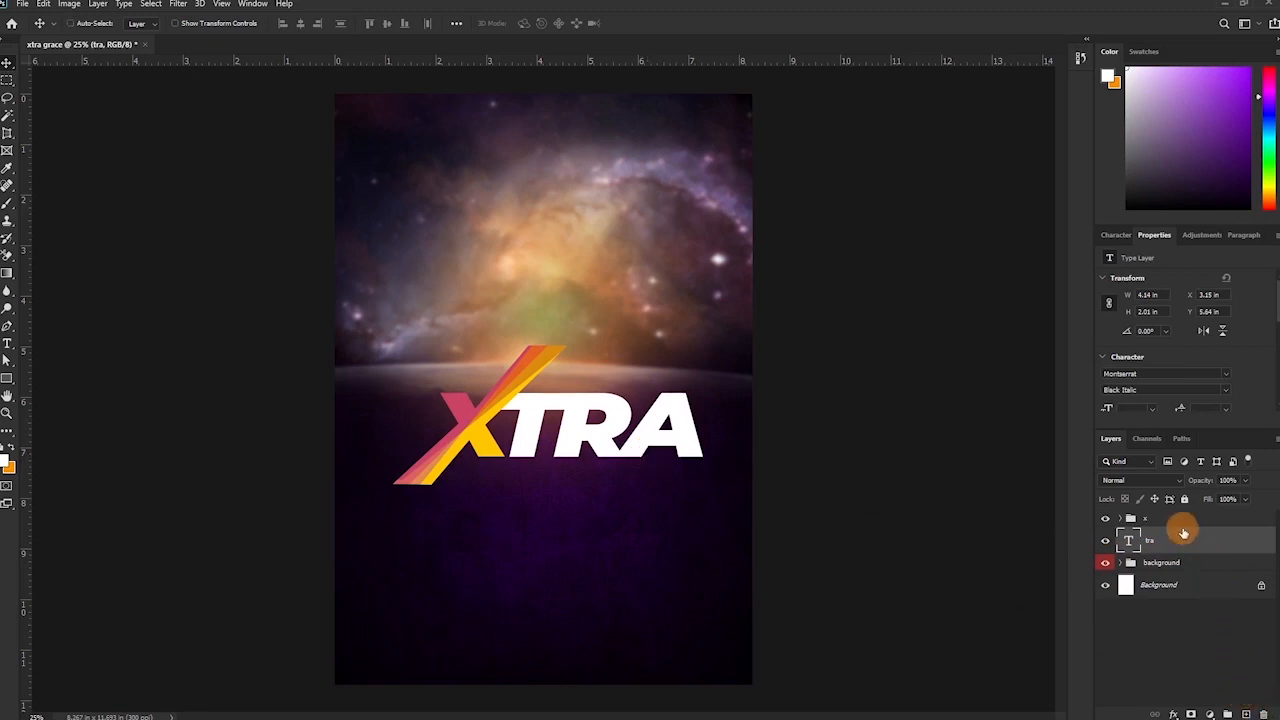
Scale the x group and tra layer together to about 87% and shift them slightly left.
left_click(1183, 524, "shift")
key("ctrl+t")
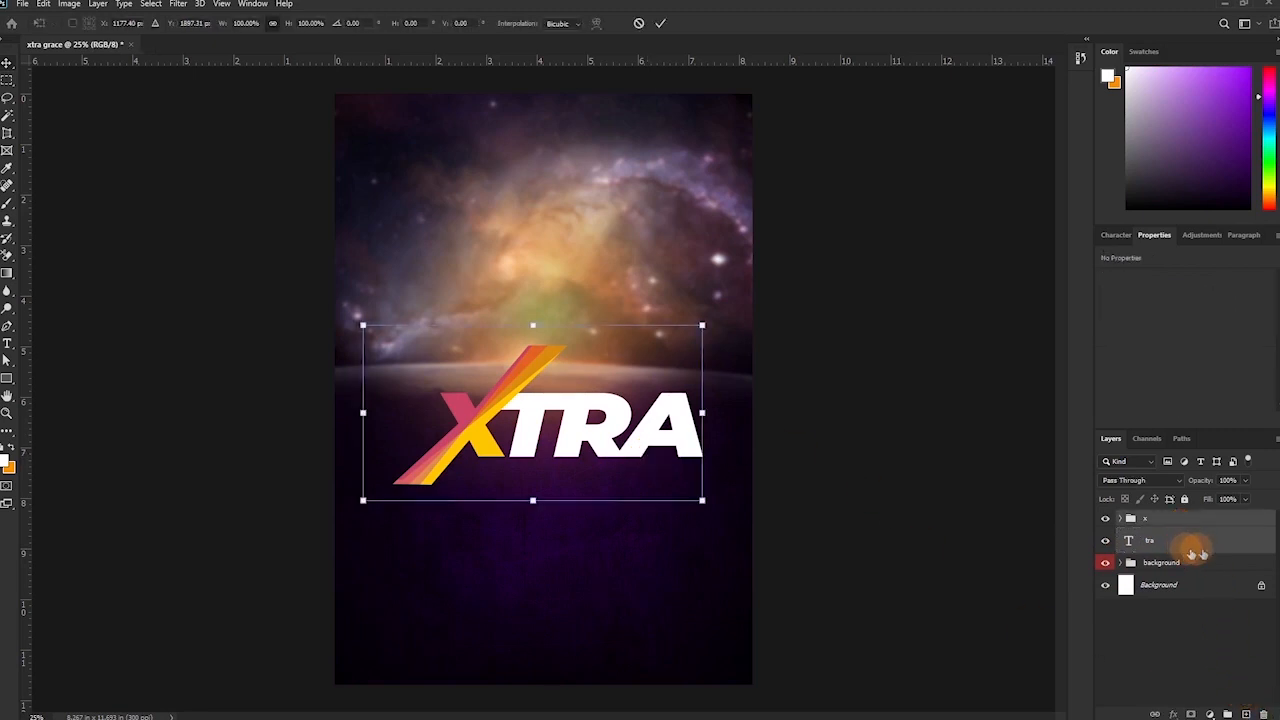
left_click_drag(700, 322, 632, 363)
left_click_drag(540, 447, 593, 398)
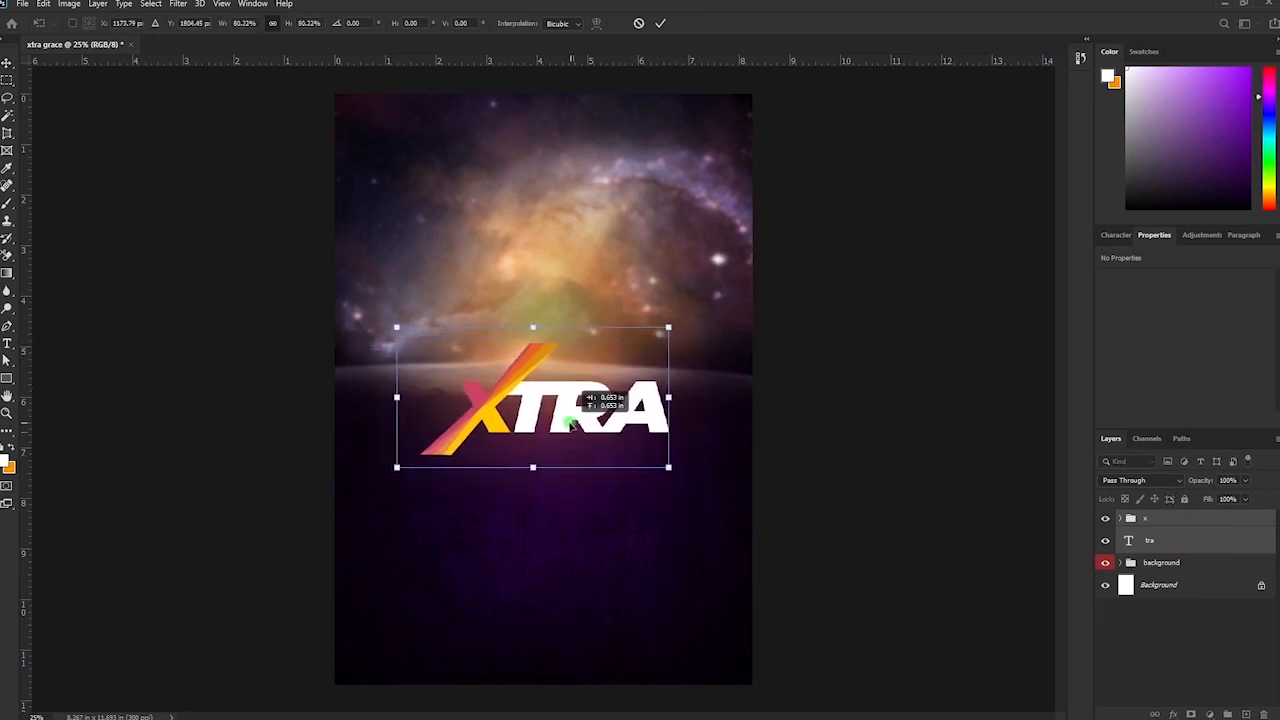
left_click_drag(665, 468, 687, 480)
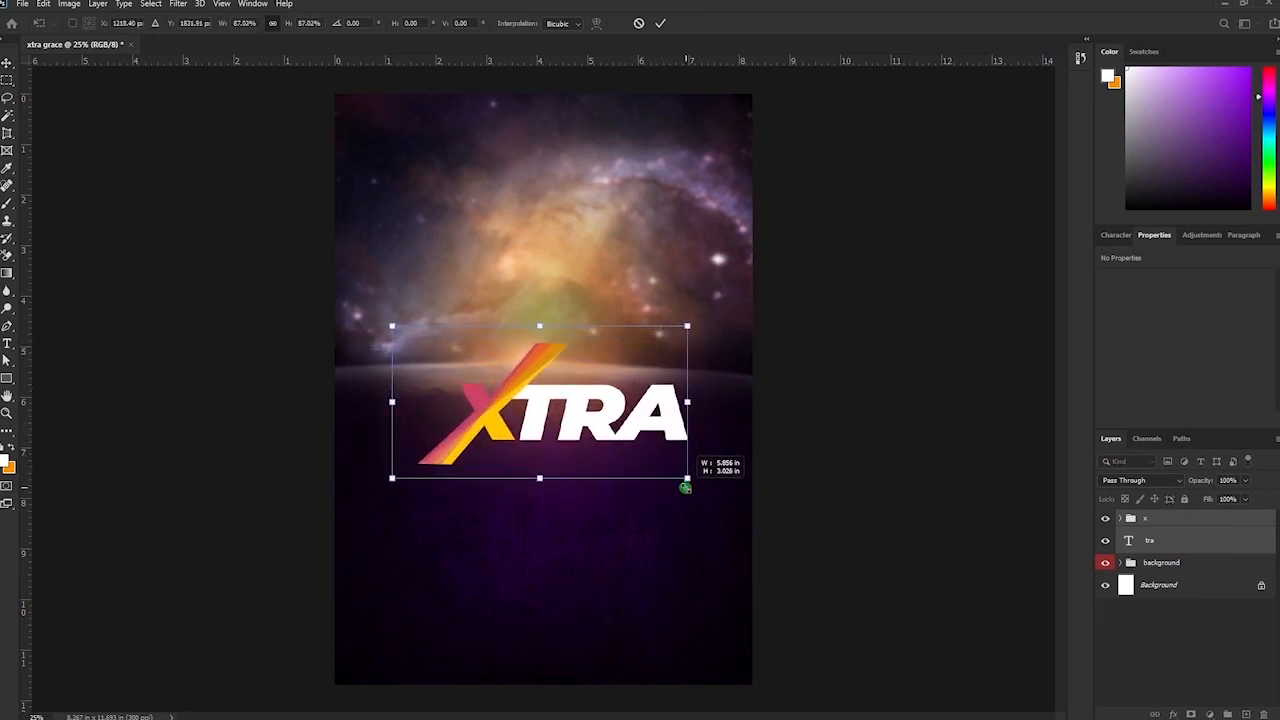
left_click_drag(581, 414, 557, 417)
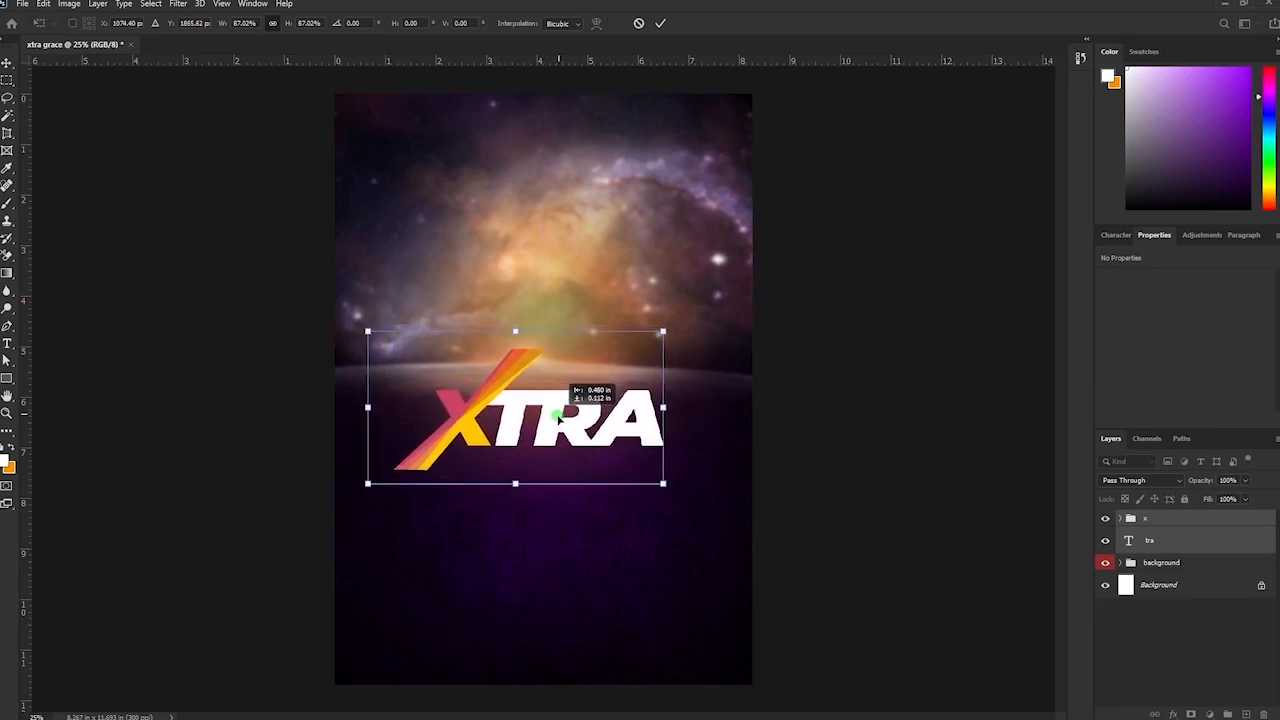
left_click(660, 23)
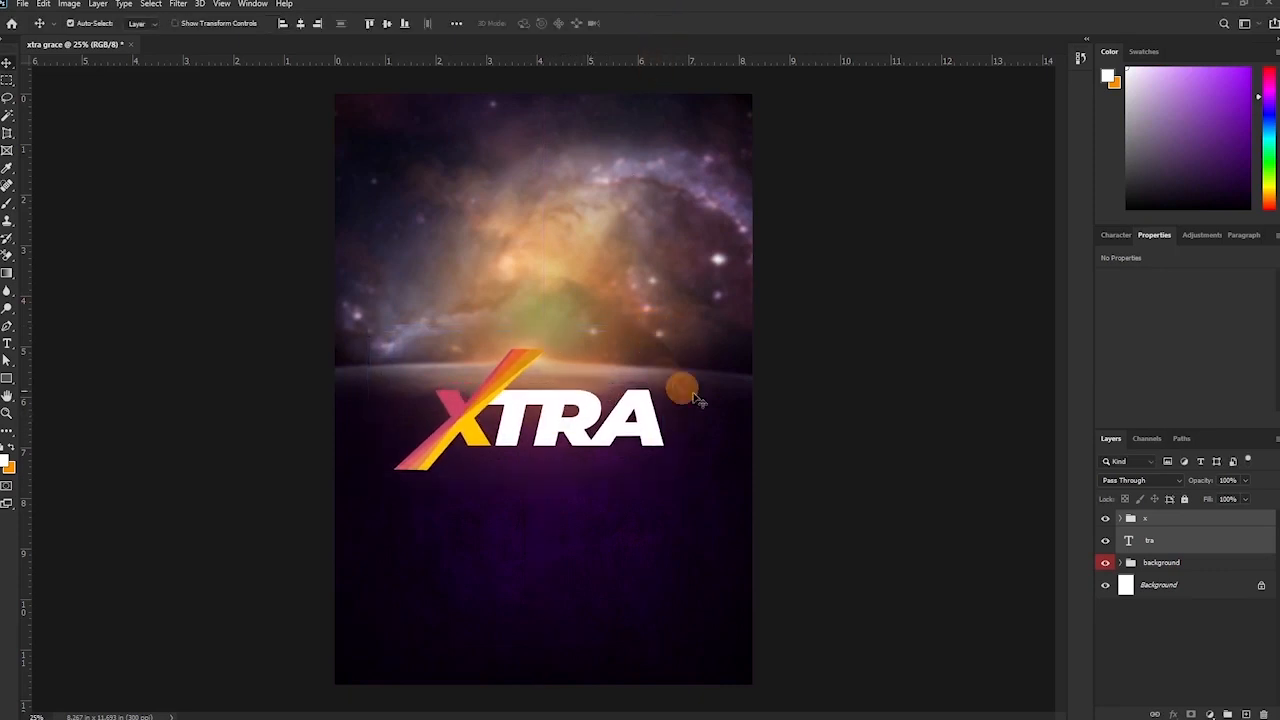
left_click(1177, 526)
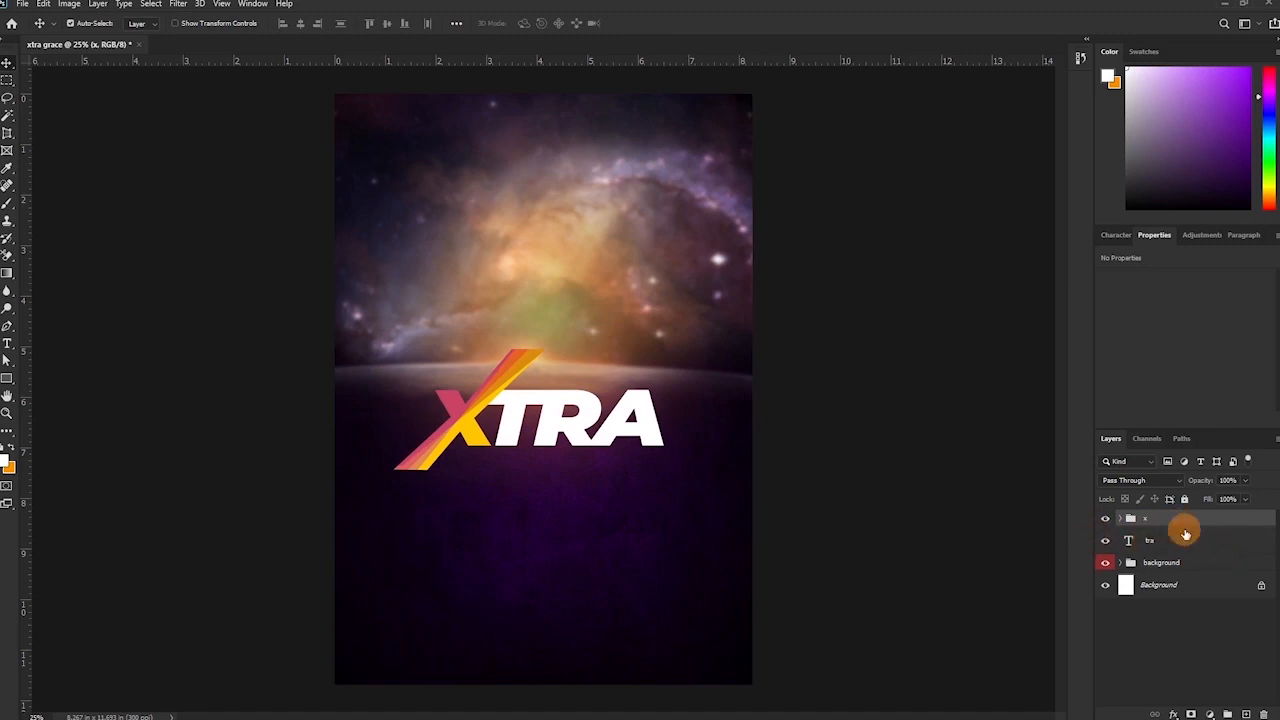
Add a Drop Shadow to the x group with a smaller size and opacity lowered to 38%.
double_click(1183, 528)
left_click_drag(177, 134, 968, 50)
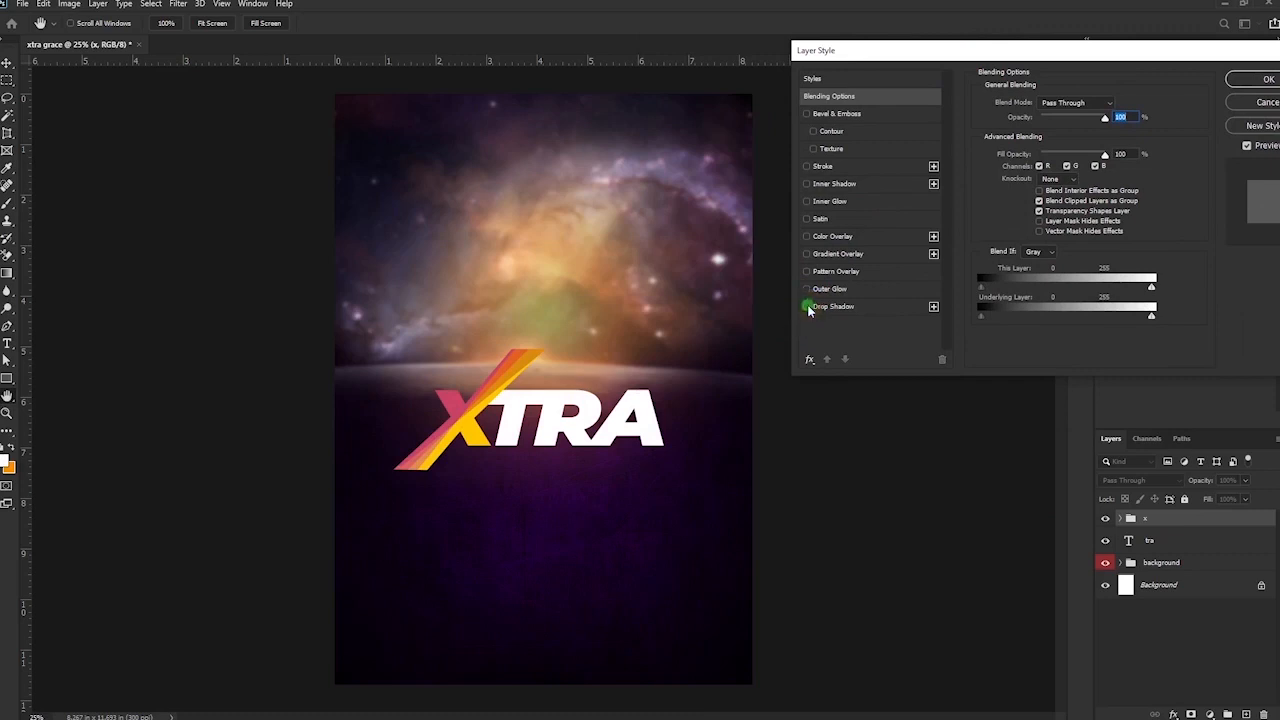
left_click(833, 307)
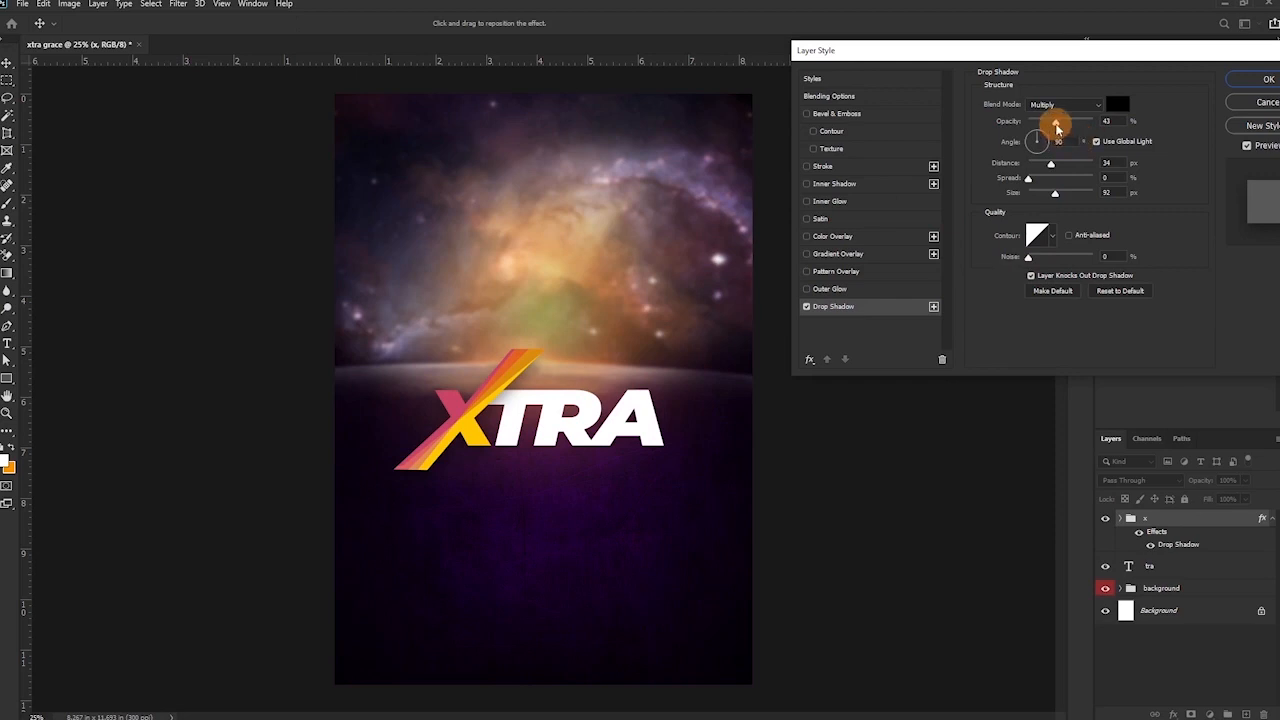
left_click_drag(1055, 192, 1044, 194)
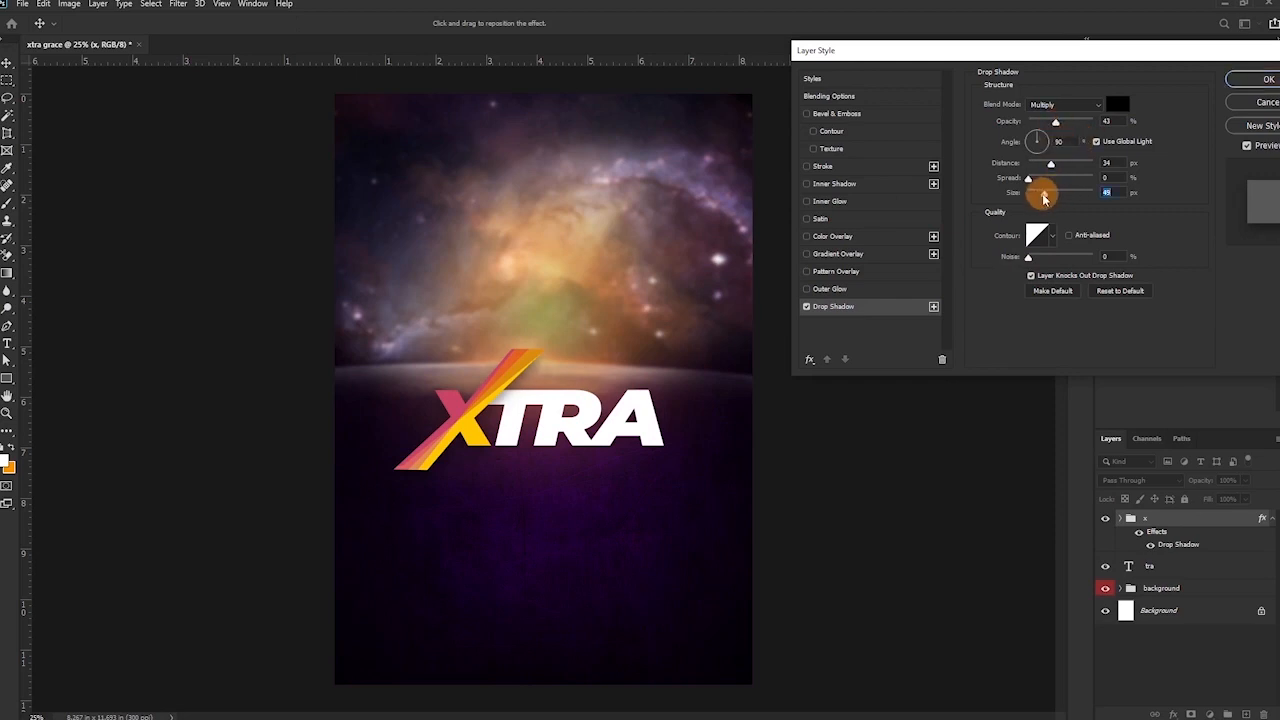
left_click_drag(1057, 126, 1052, 124)
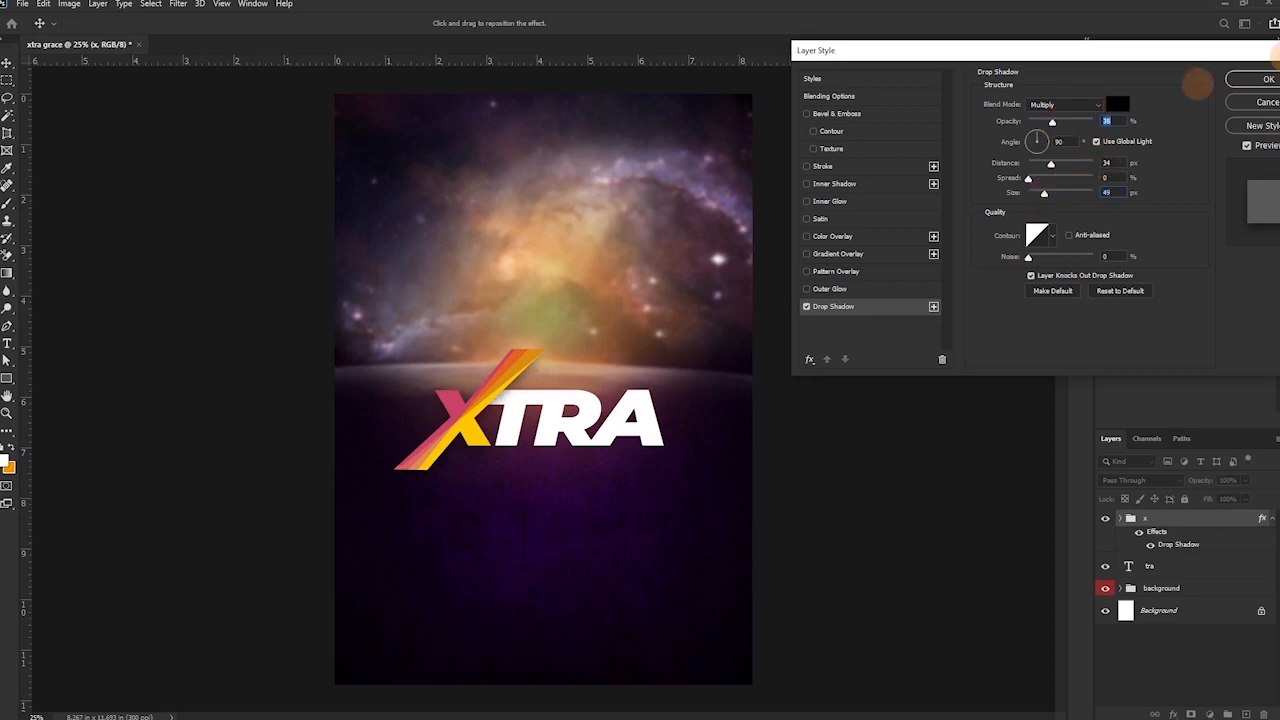
Apply the drop shadow, then type 'grace' as a new text layer below the logo.
left_click(1262, 79)
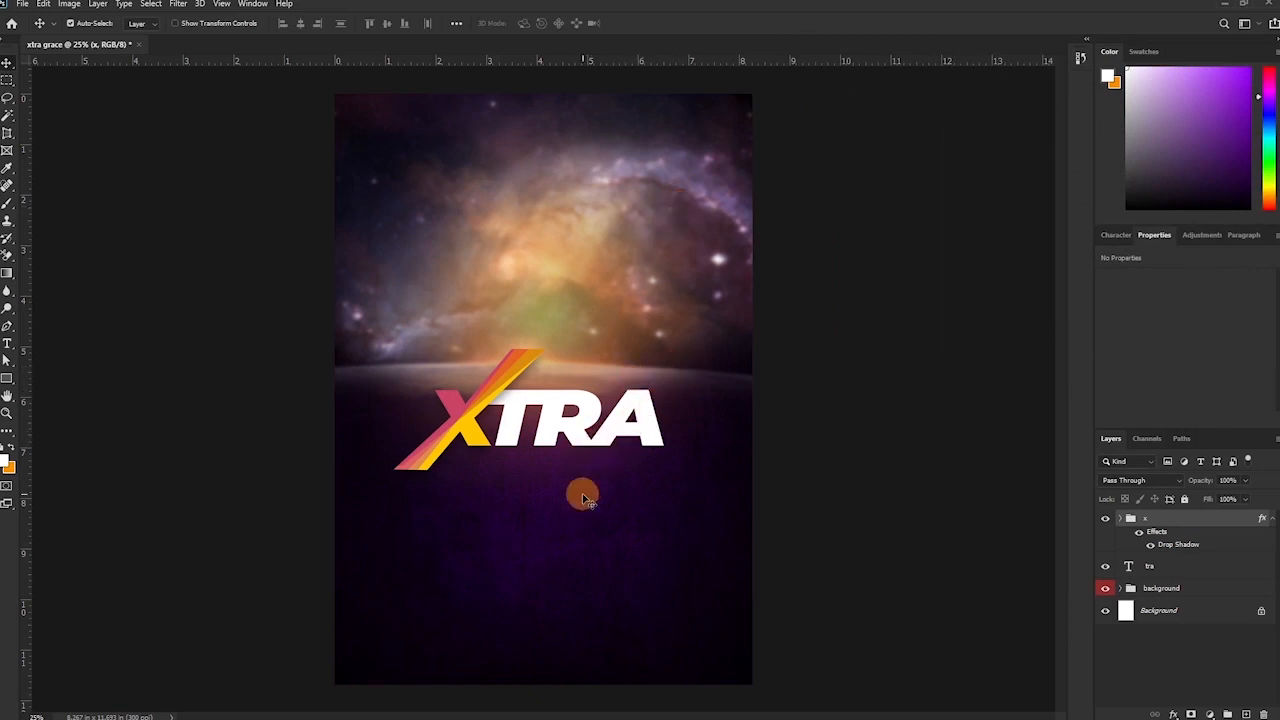
key("t")
left_click(491, 547)
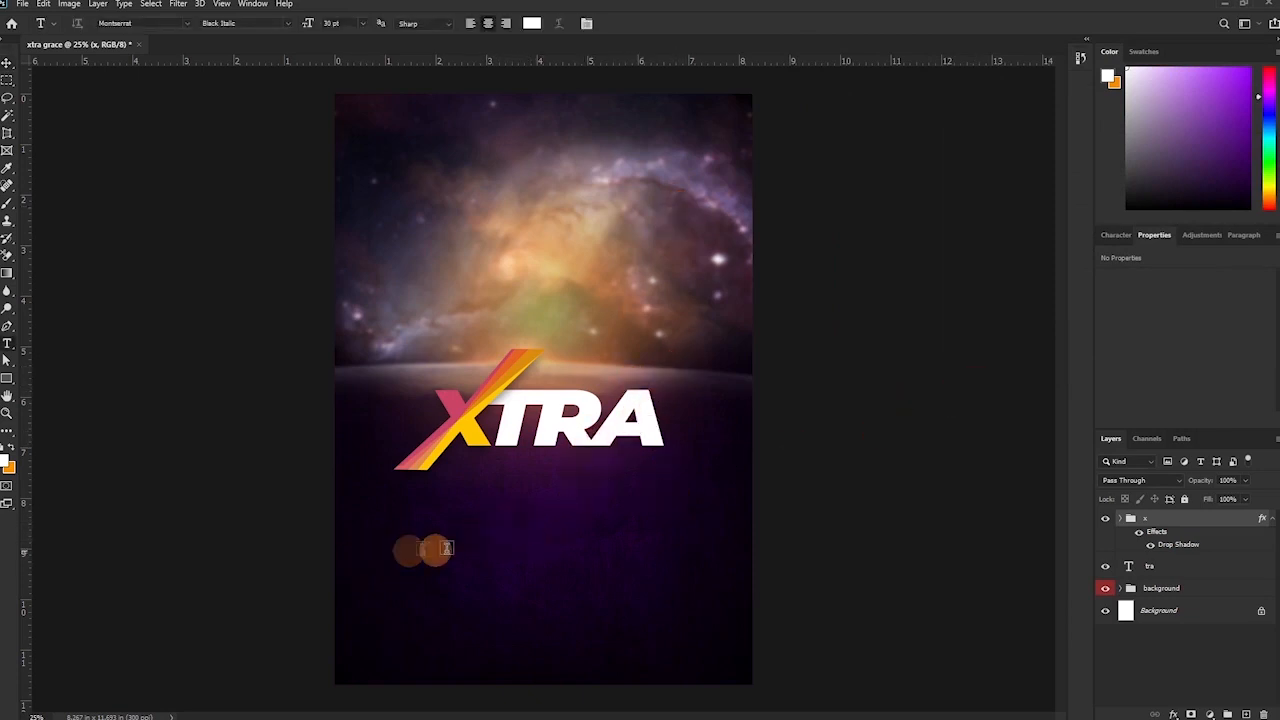
type("grace")
left_click(636, 23)
key("v")
Enlarge GRACE to about 4.28 in wide under XTRA and move its layer below tra.
key("ctrl+t")
left_click_drag(535, 537, 673, 455)
left_click_drag(597, 534, 585, 489)
key("Return")
key("Up")
key("Up")
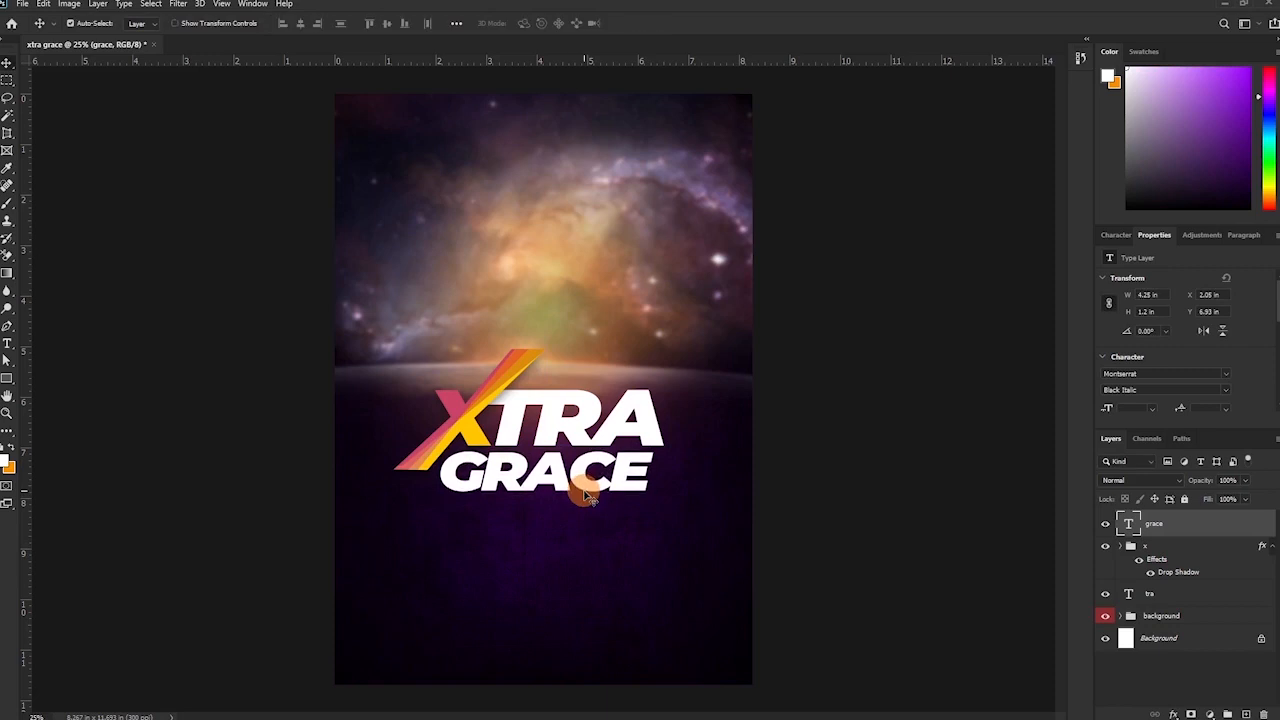
left_click_drag(1166, 523, 1100, 577)
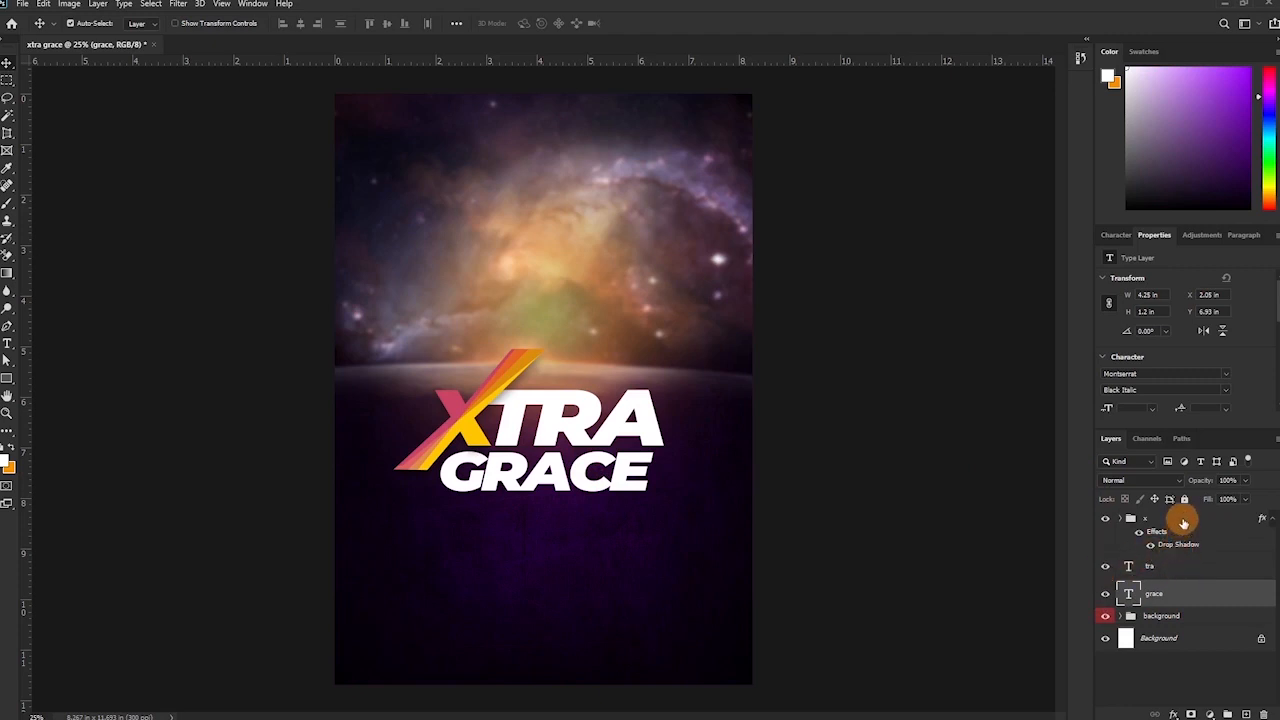
Group the x, tra and grace layers into a group named theme with an orange label.
left_click(1183, 523, "shift")
key("ctrl+g")
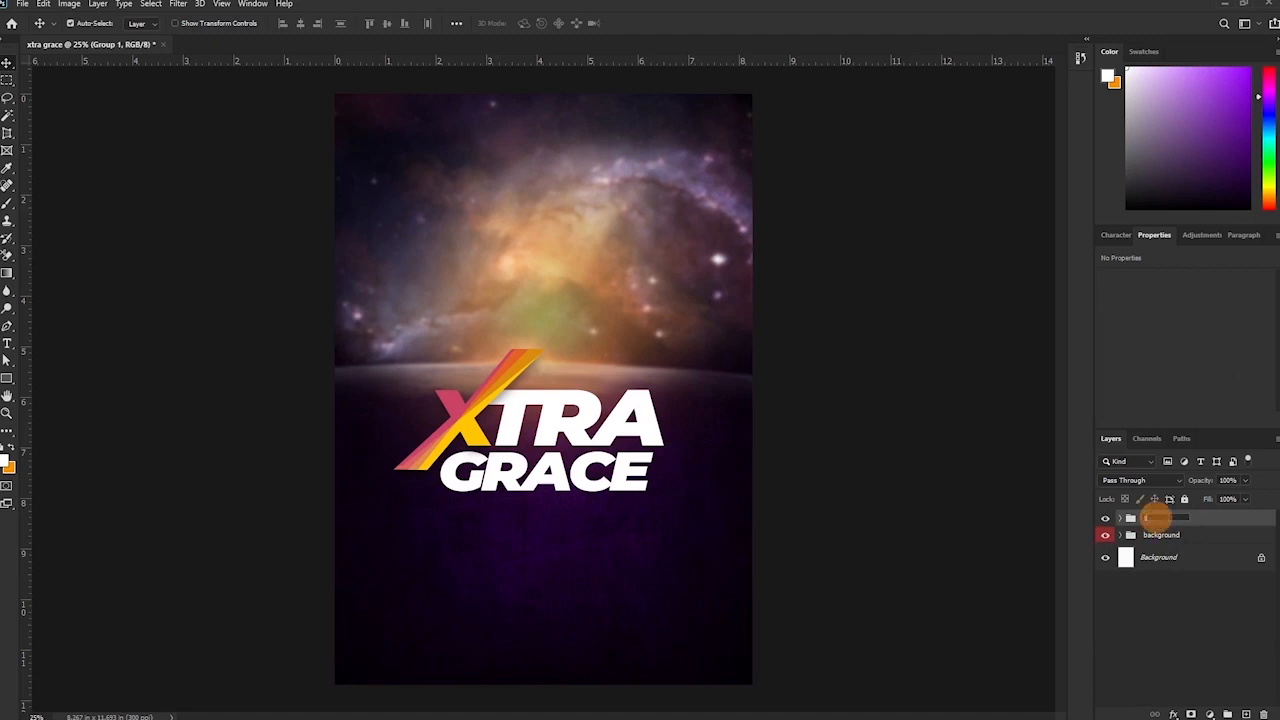
left_click(1263, 554)
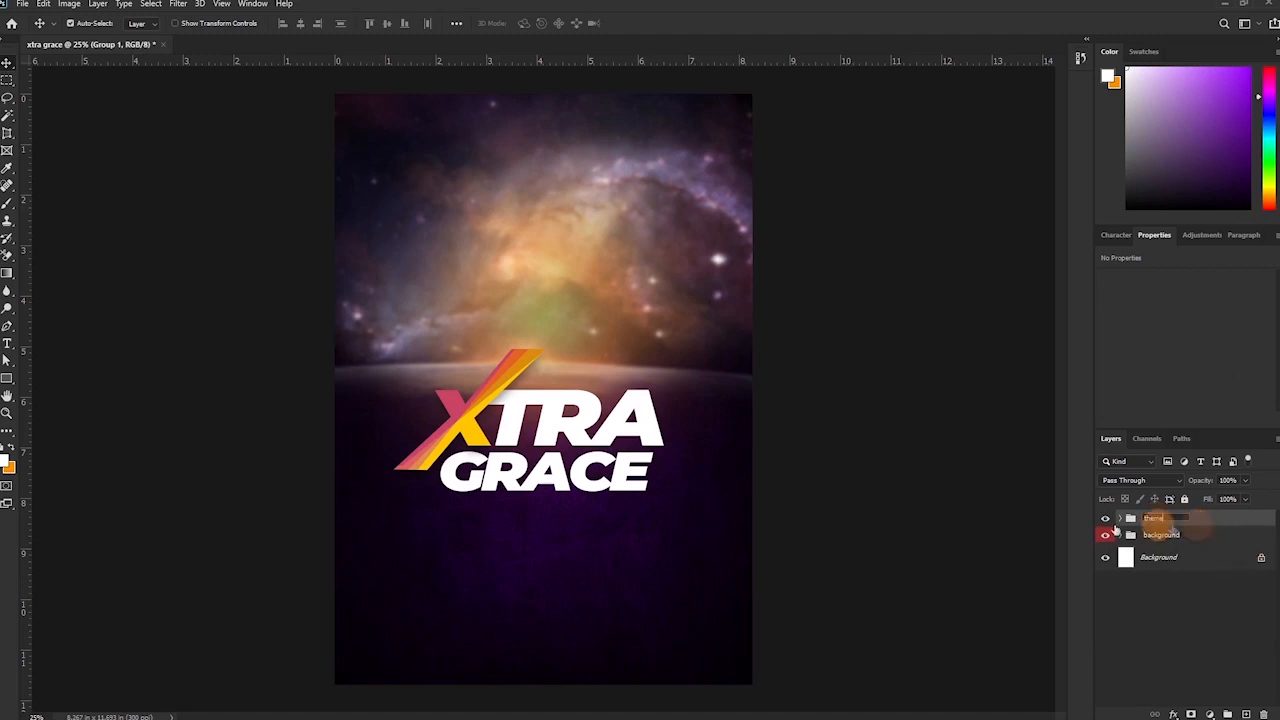
left_click(1104, 518)
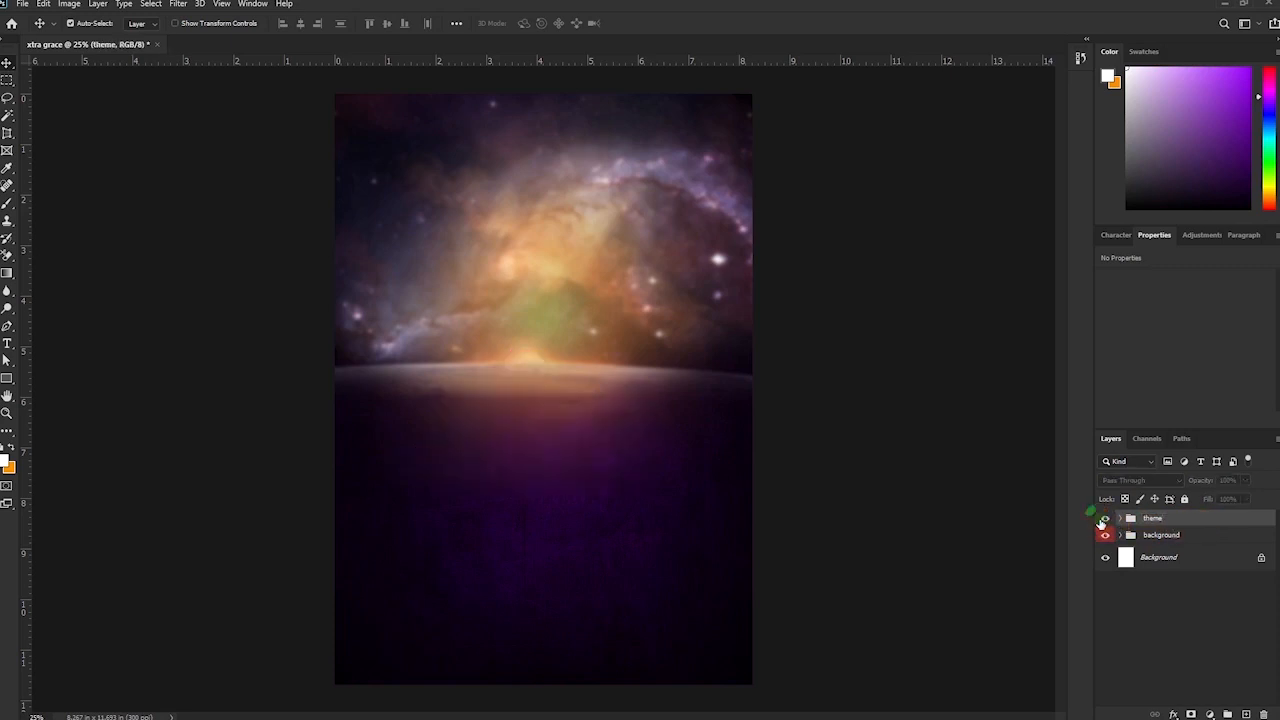
left_click(1103, 519)
right_click(1101, 518)
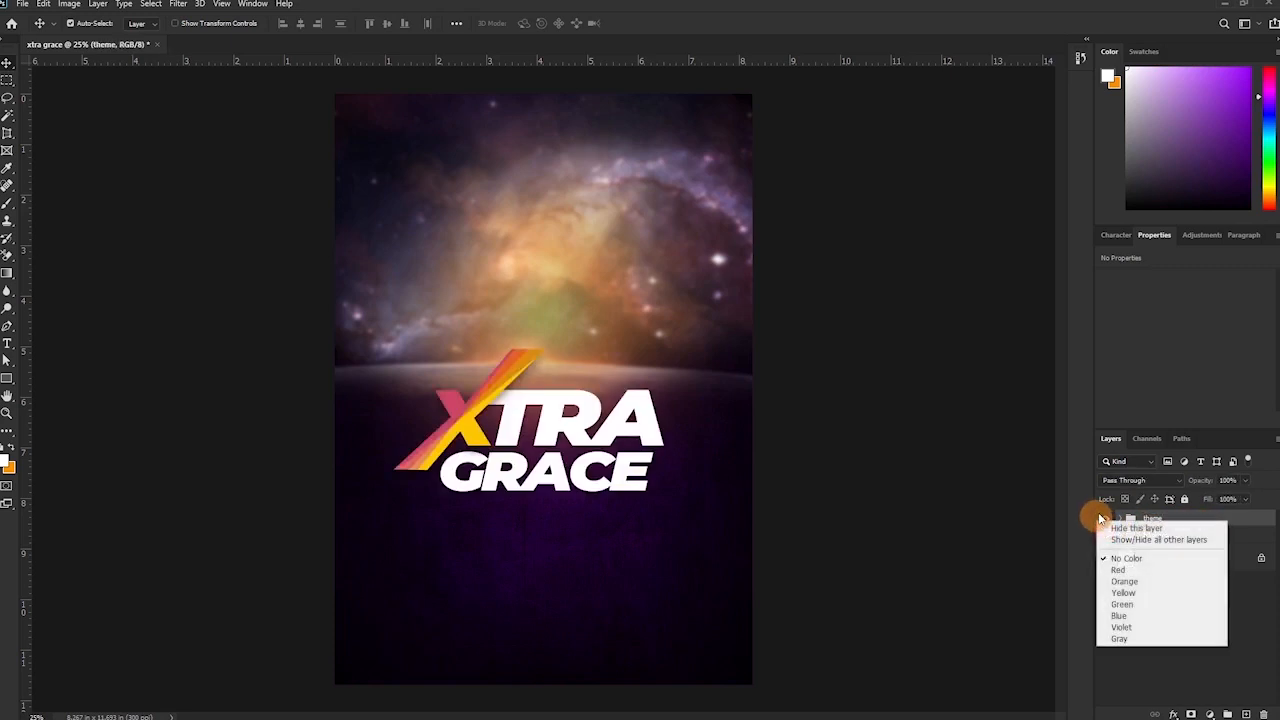
left_click(1123, 582)
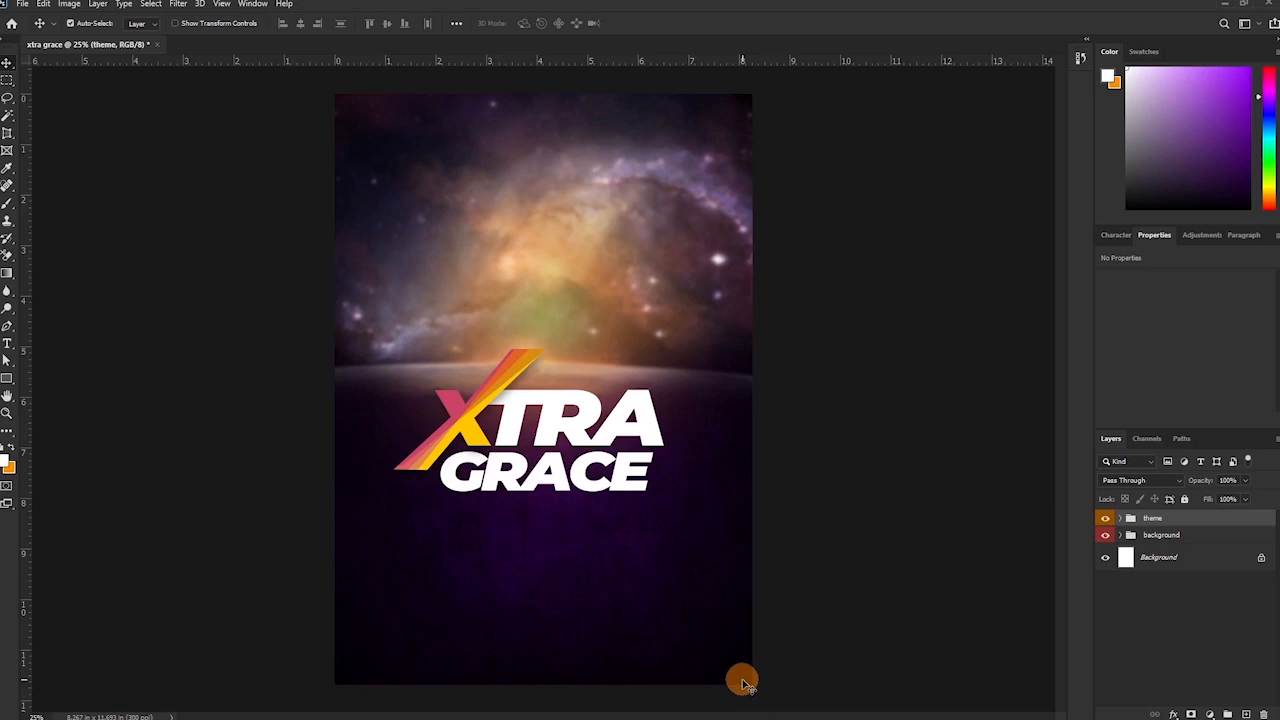
From the church flyer folder, drag the blue-suited man's photo into the Photoshop flyer.
mouse_move(470, 712)
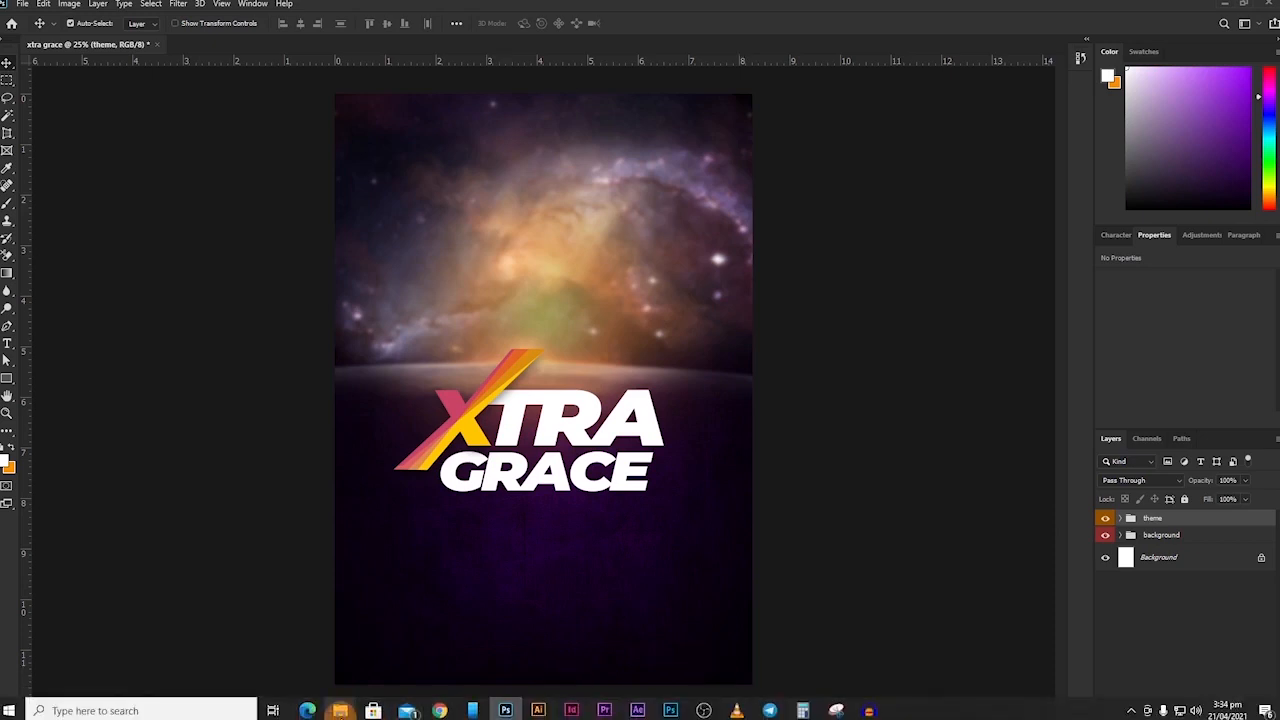
mouse_move(340, 710)
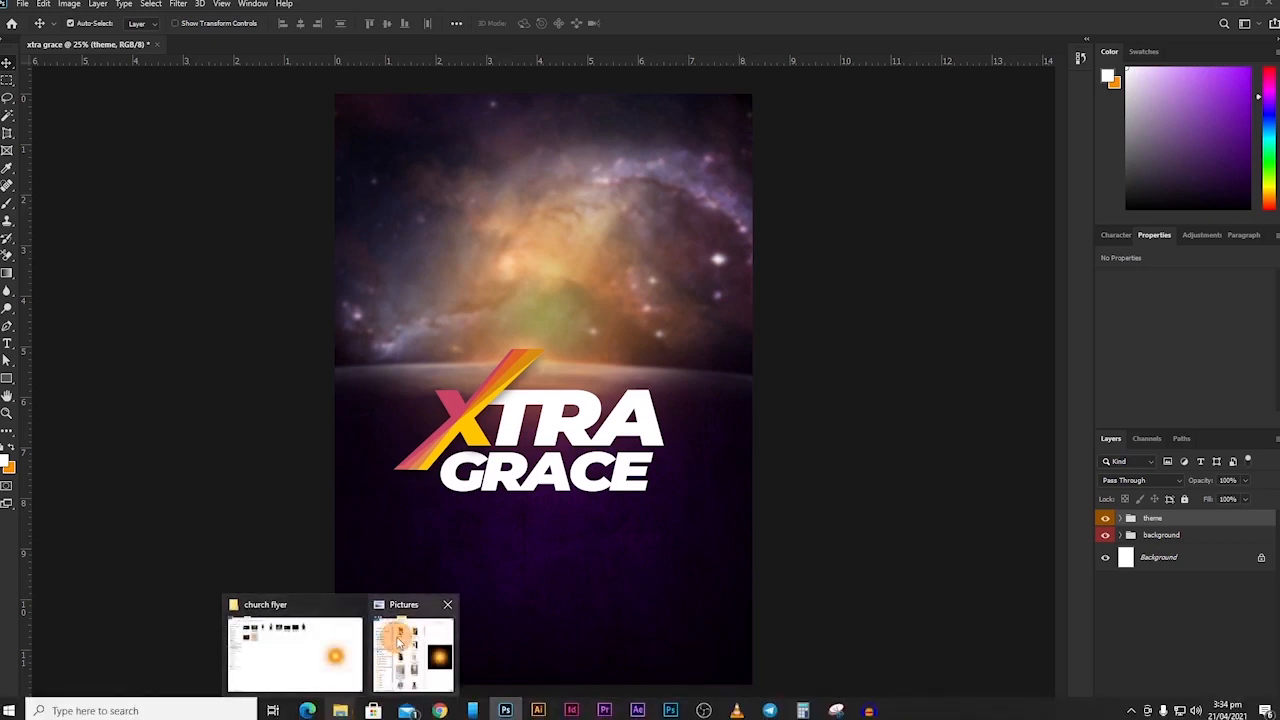
left_click(295, 645)
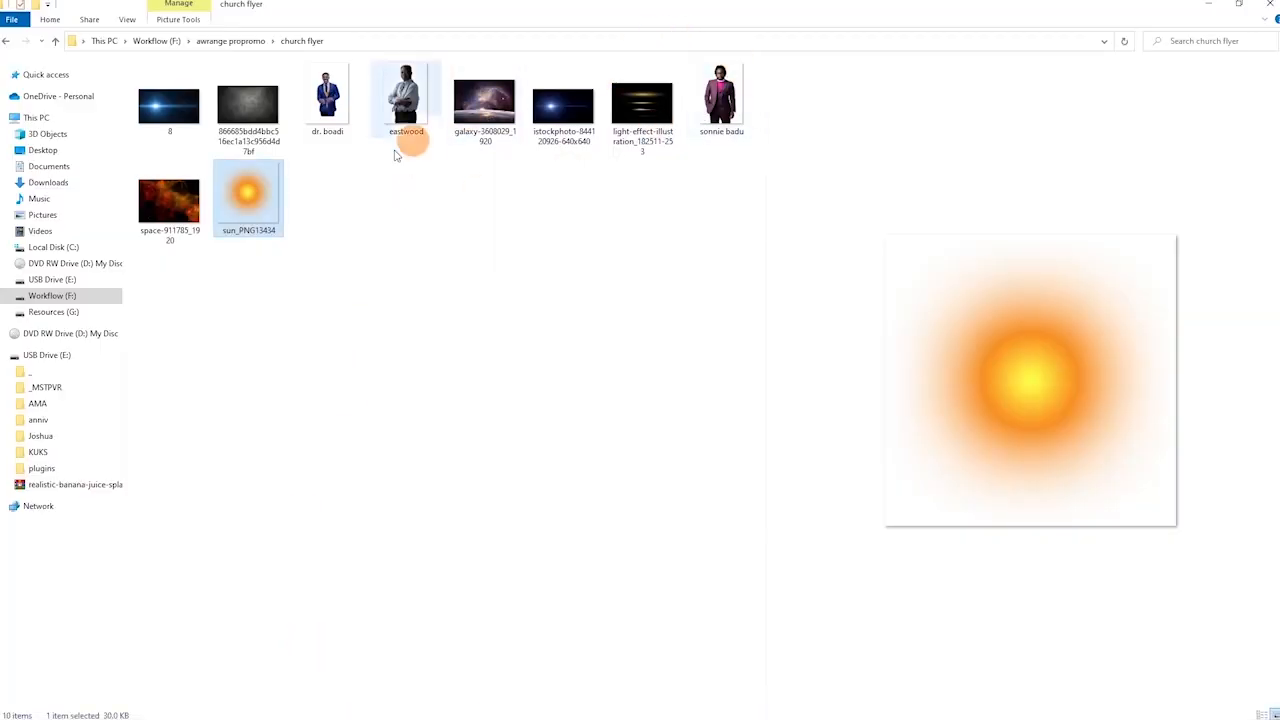
left_click(338, 97)
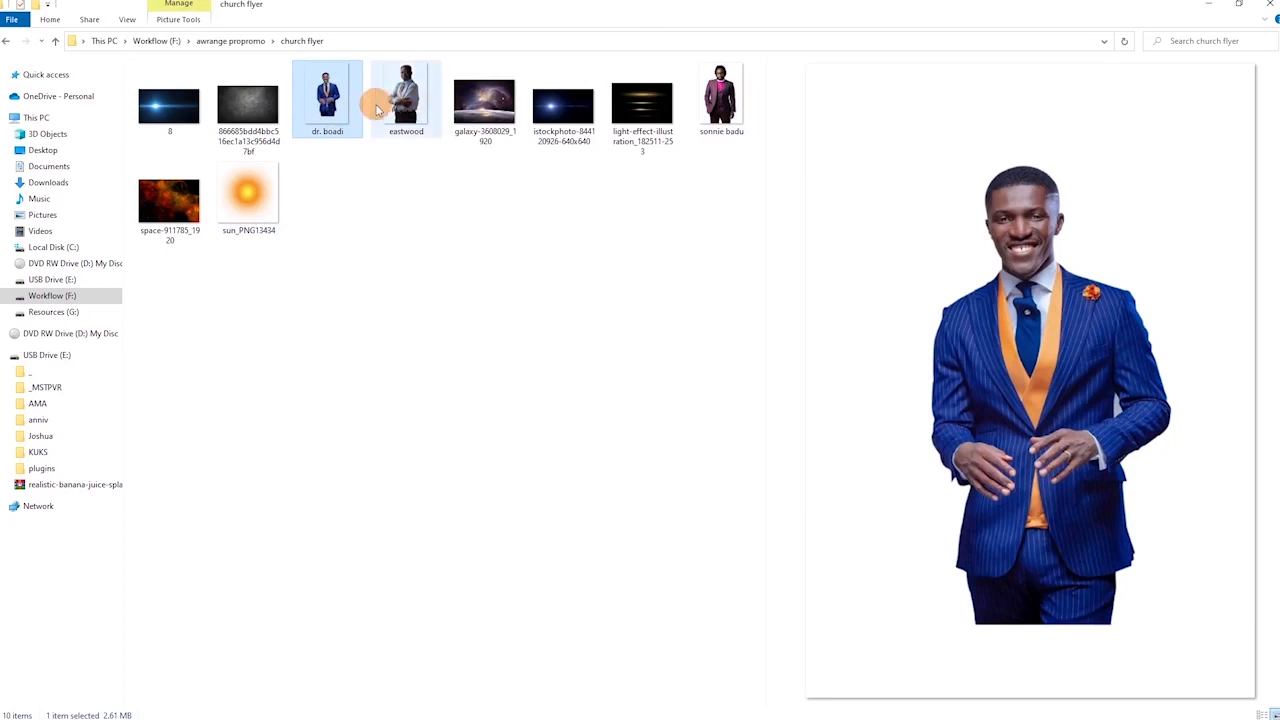
left_click(720, 98)
left_click(335, 110)
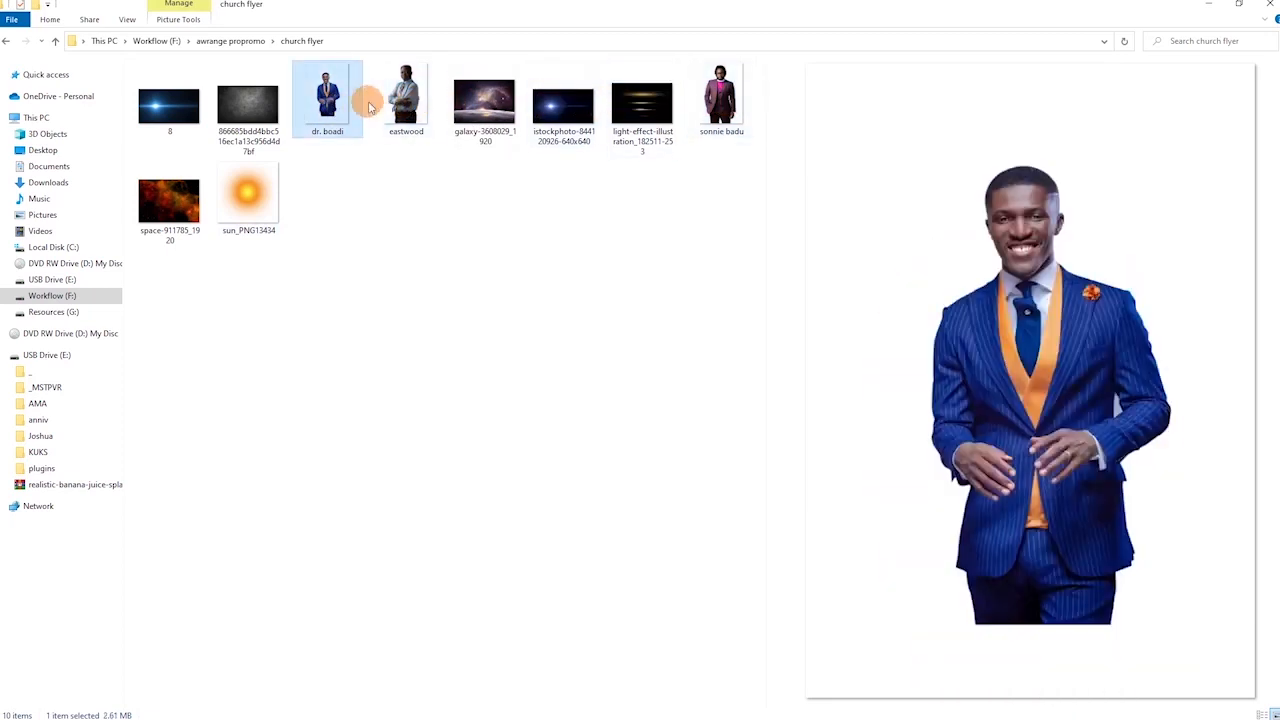
left_click_drag(336, 100, 585, 311)
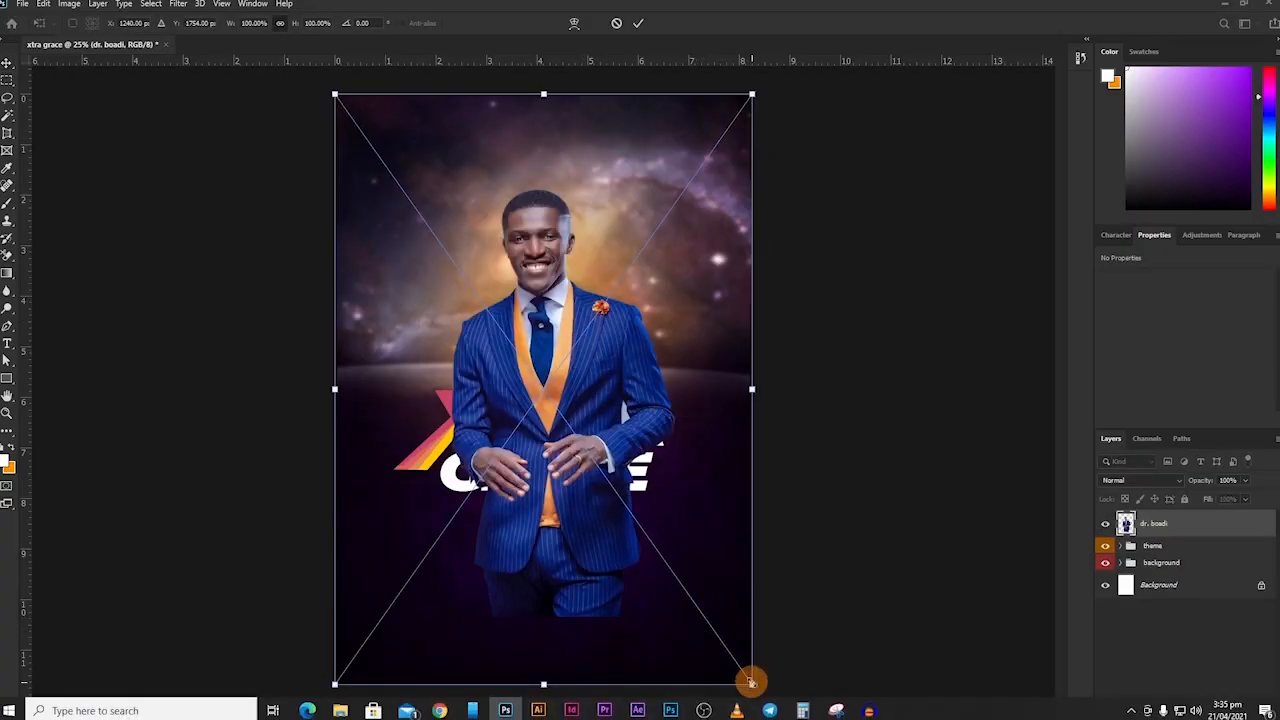
Shrink the blue-suited man, centre him above the title, and put his layer behind it.
left_click_drag(750, 682, 624, 504)
left_click_drag(500, 370, 566, 389)
key("Return")
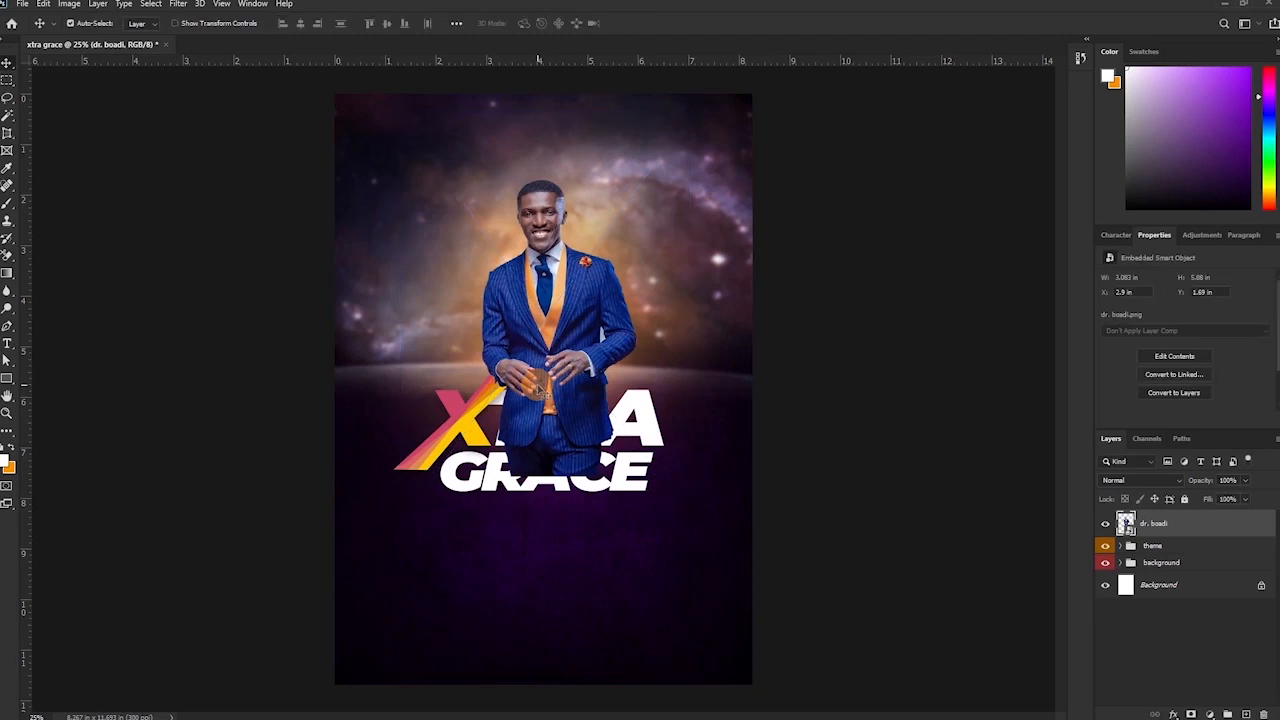
left_click_drag(1163, 523, 1165, 554)
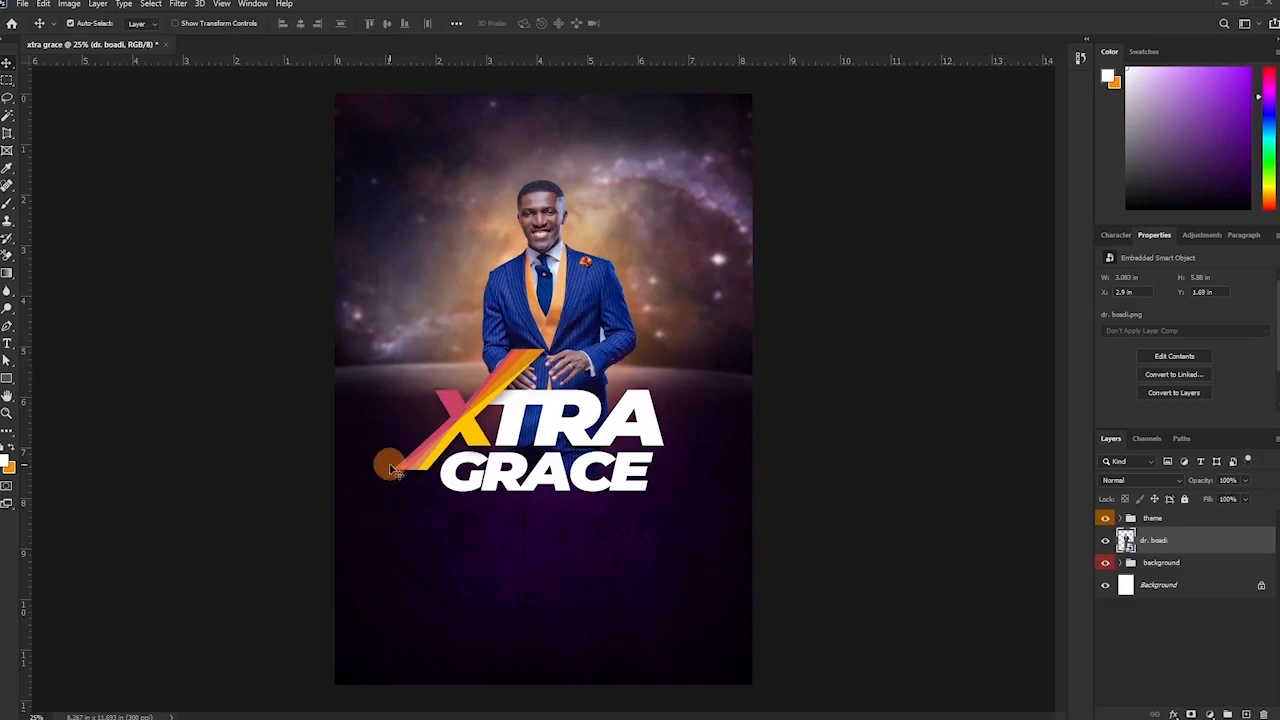
Bring in the light-shirted and maroon-suited men's photos, placing the light-shirted man on the left.
key("alt+Tab")
left_click(406, 104)
left_click(721, 102, "ctrl")
left_click_drag(405, 106, 540, 460)
left_click_drag(751, 94, 491, 408)
left_click_drag(472, 606, 514, 354)
key("Return")
Place the maroon-suited man on the right and move both side preachers behind the centre man.
left_click_drag(751, 94, 497, 458)
left_click_drag(388, 556, 613, 334)
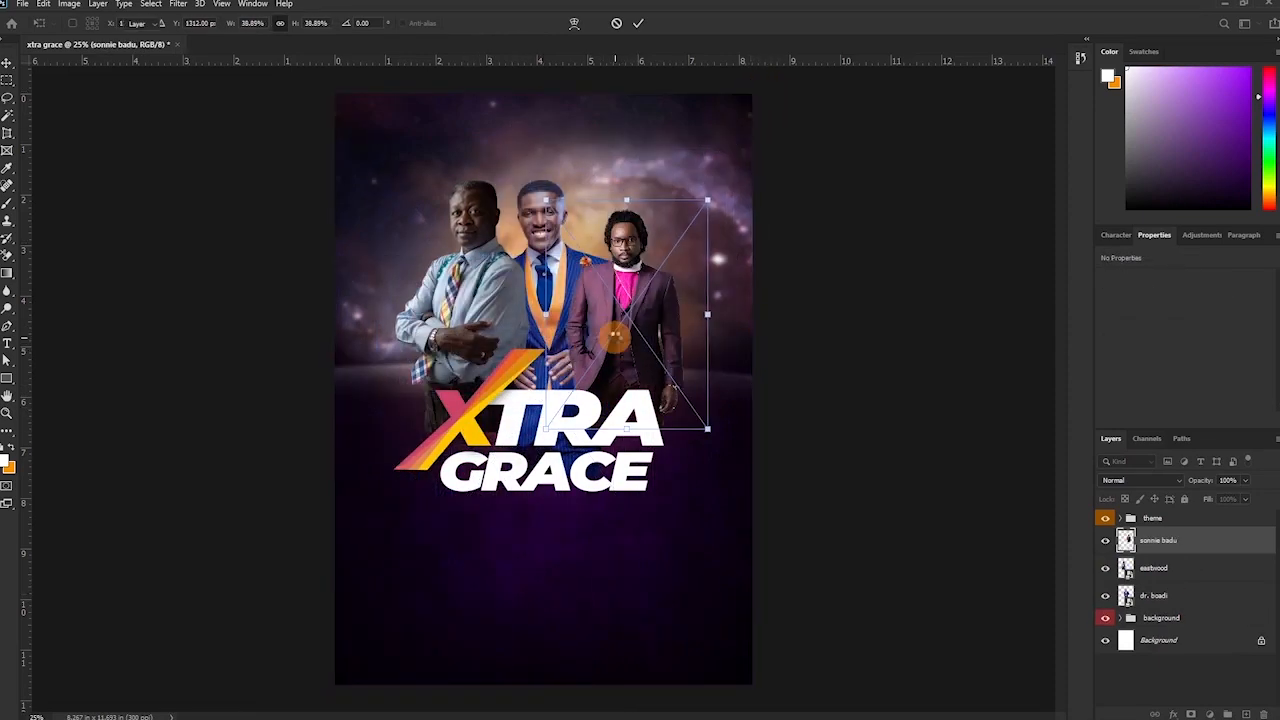
key("Return")
left_click(1166, 568, "shift")
left_click_drag(1180, 566, 1177, 607)
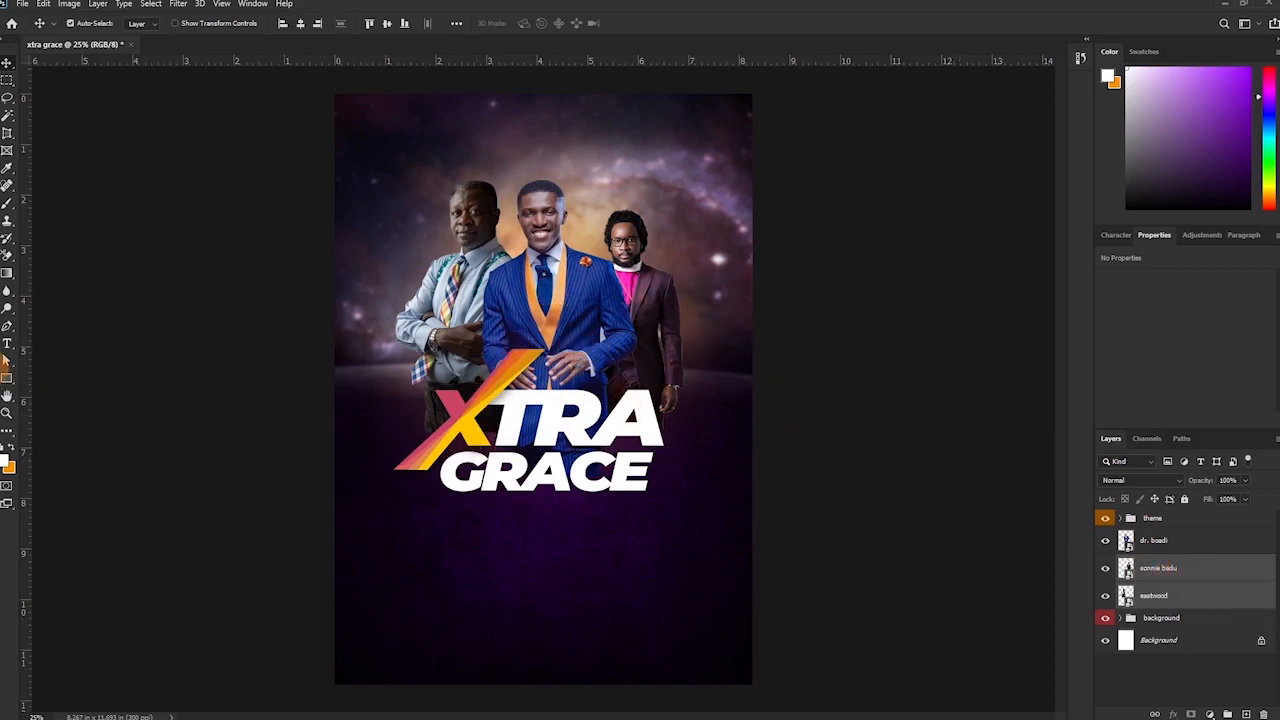
Zoom in on the centre man's arm and select the grey gap on his layer.
left_click(7, 413)
left_click_drag(566, 290, 483, 236)
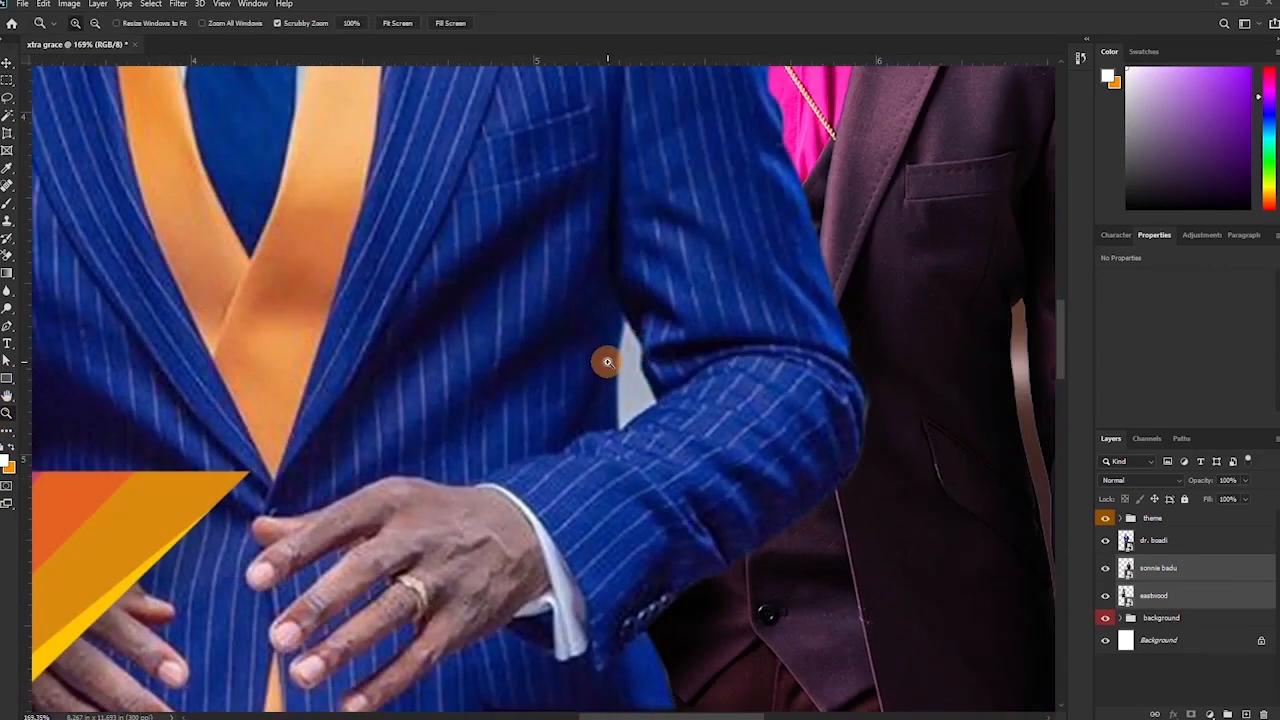
key("w")
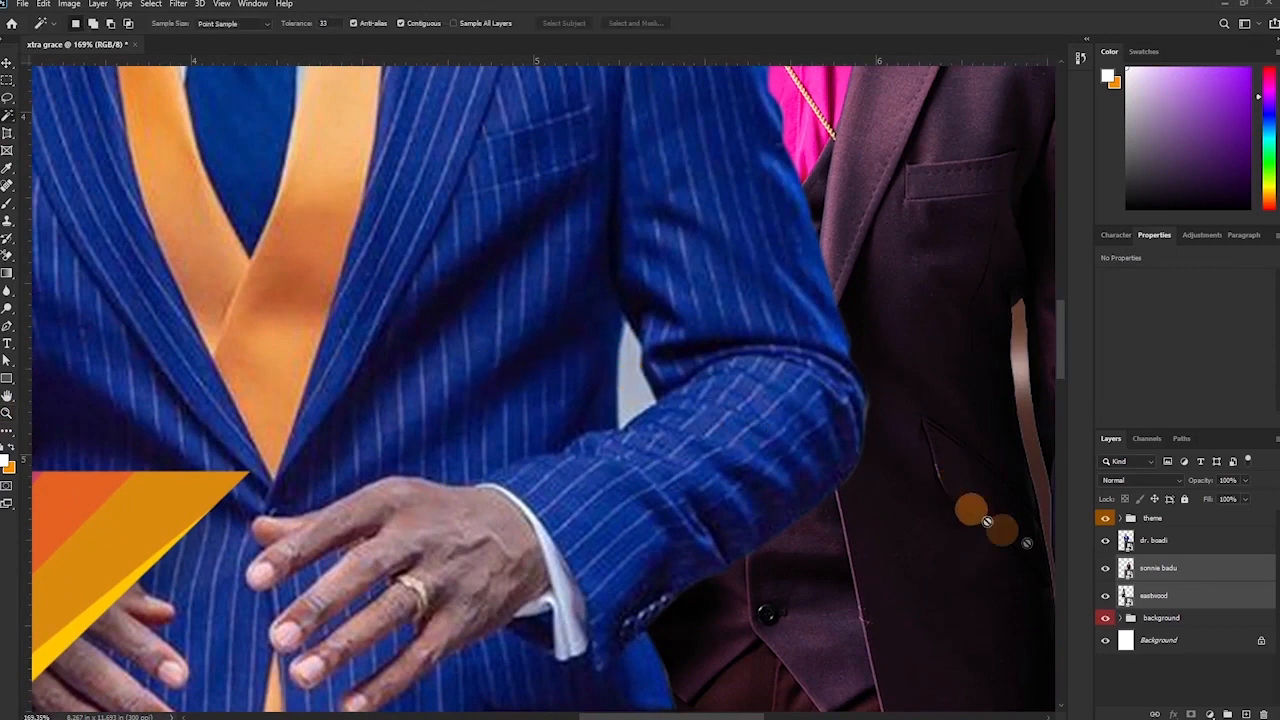
left_click(1155, 541)
left_click(629, 373)
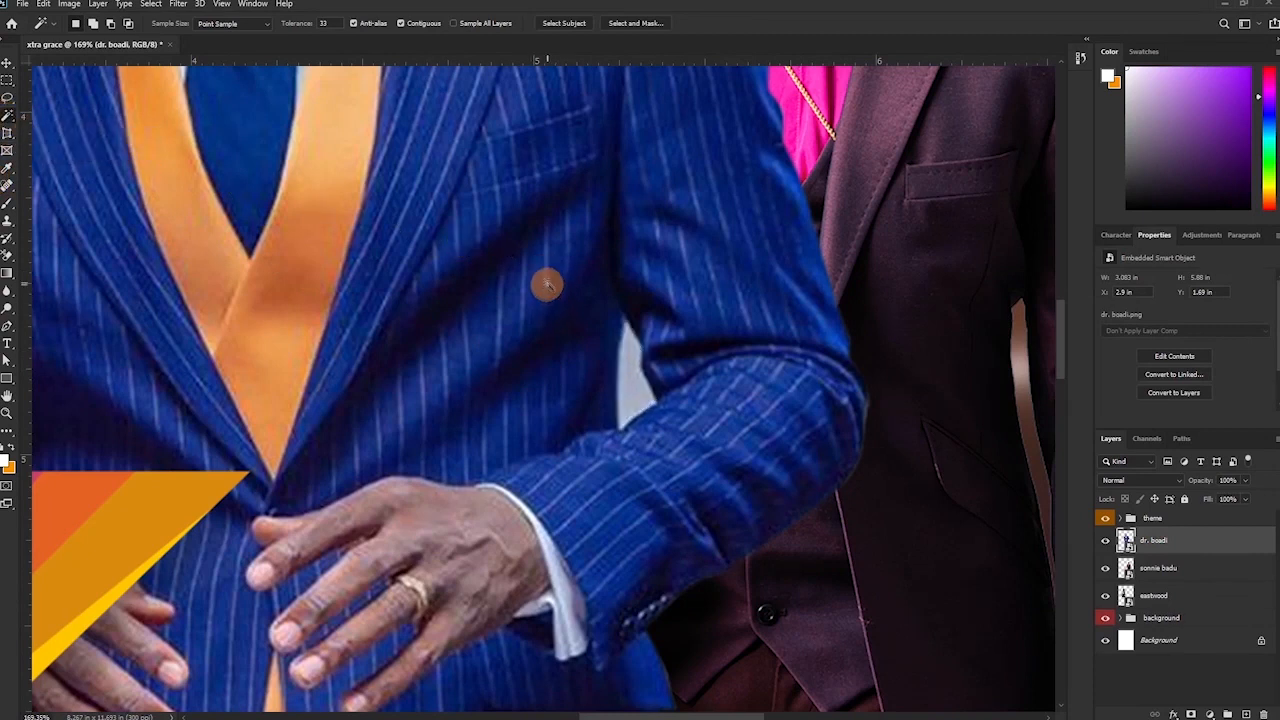
Turn a pen path around the arm gap into a selection, invert it, and zoom out.
key("p")
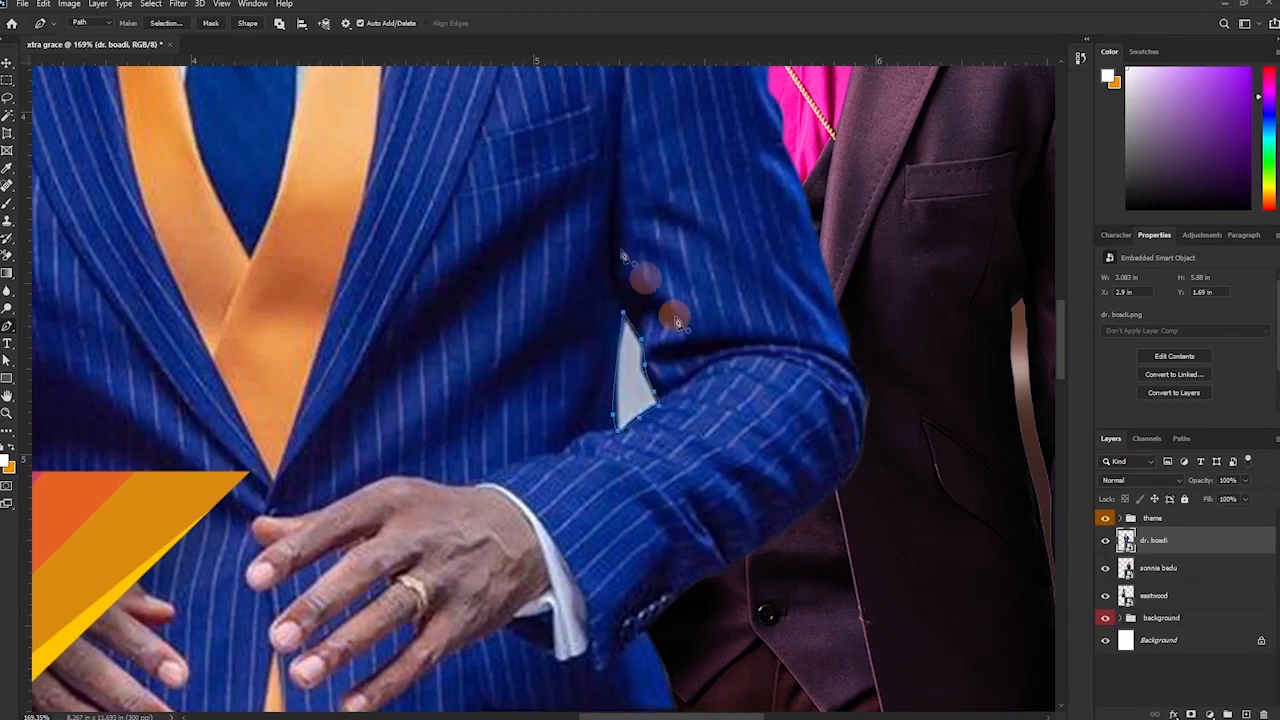
left_click(162, 24)
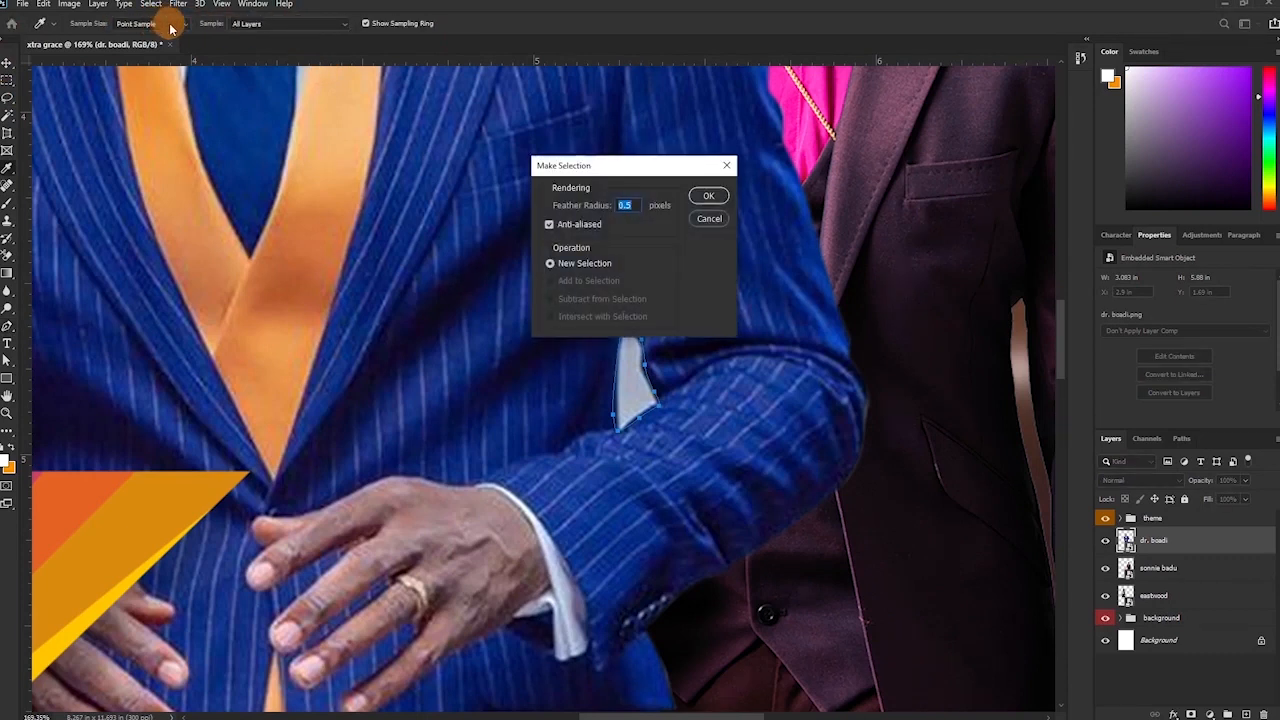
key("Return")
key("Delete")
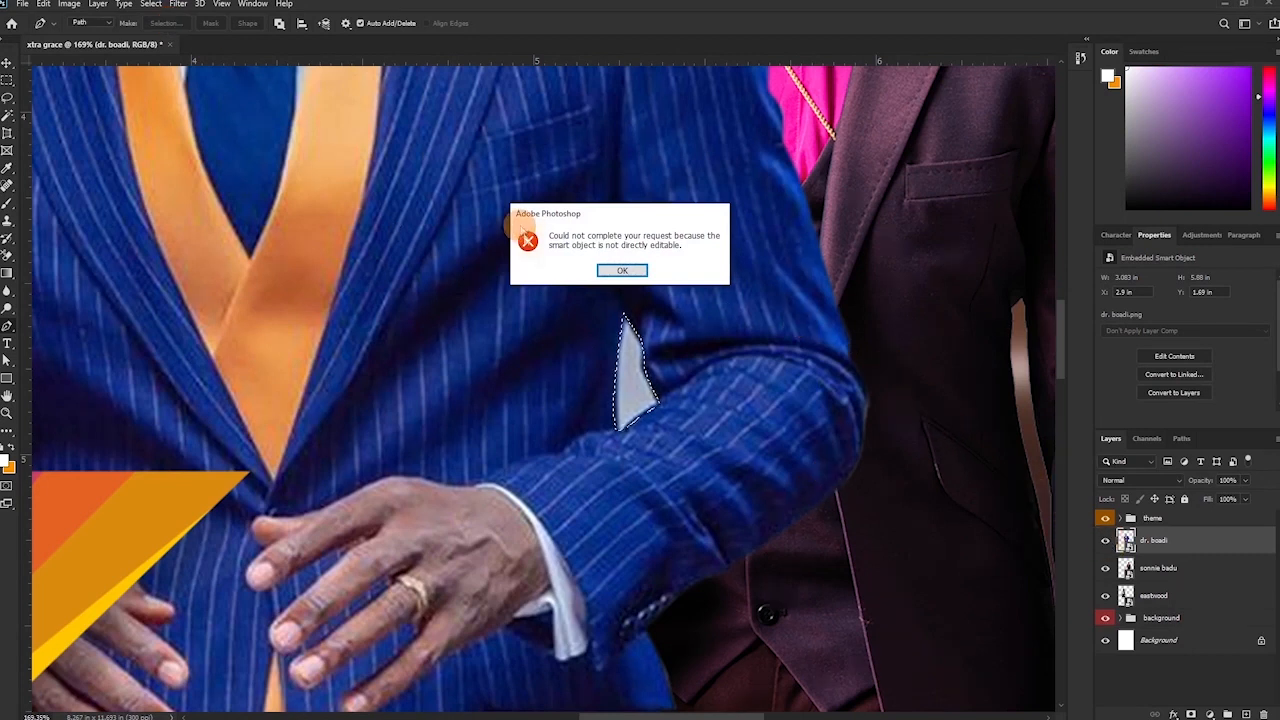
left_click(640, 278)
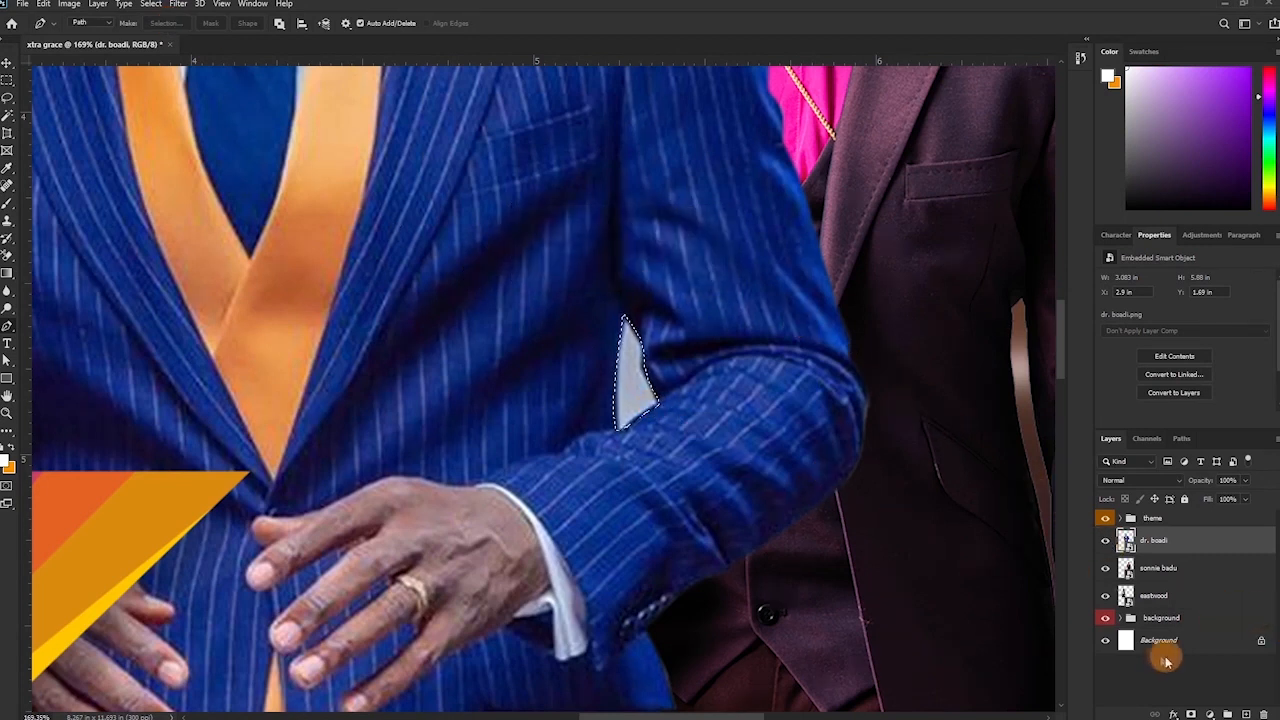
mouse_move(1197, 712)
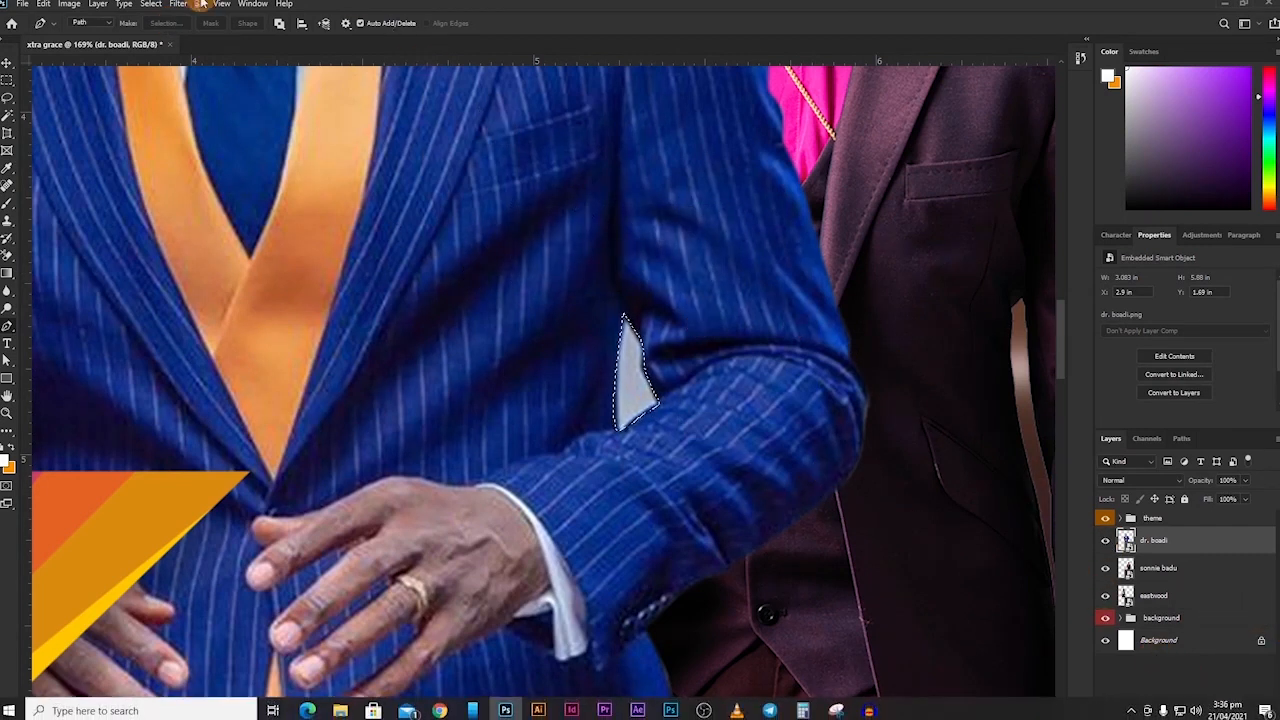
left_click(150, 4)
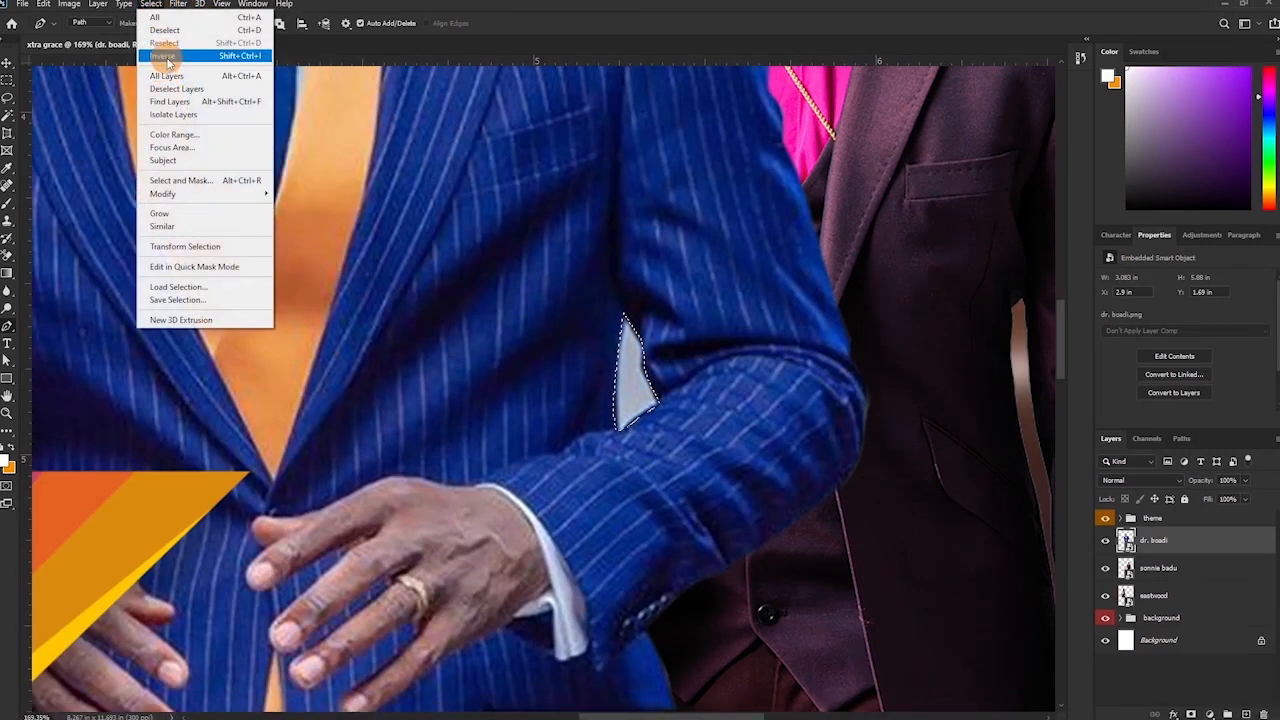
left_click(167, 57)
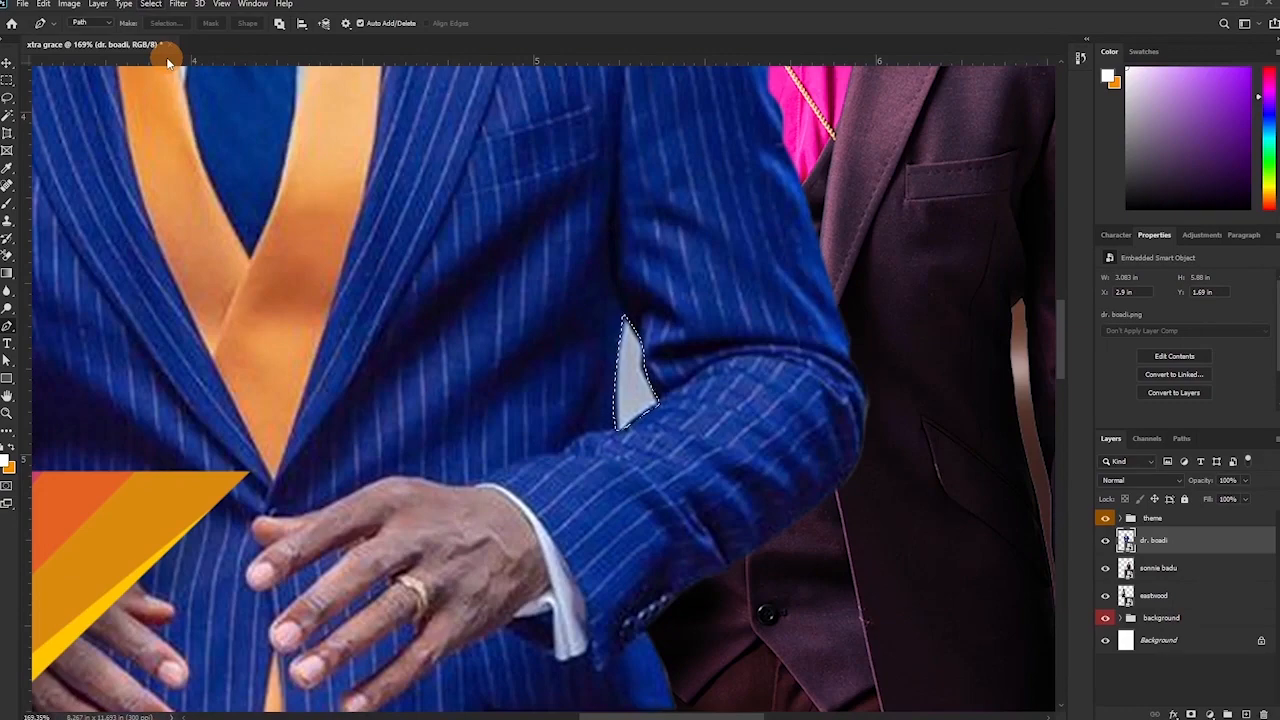
key("ctrl+0")
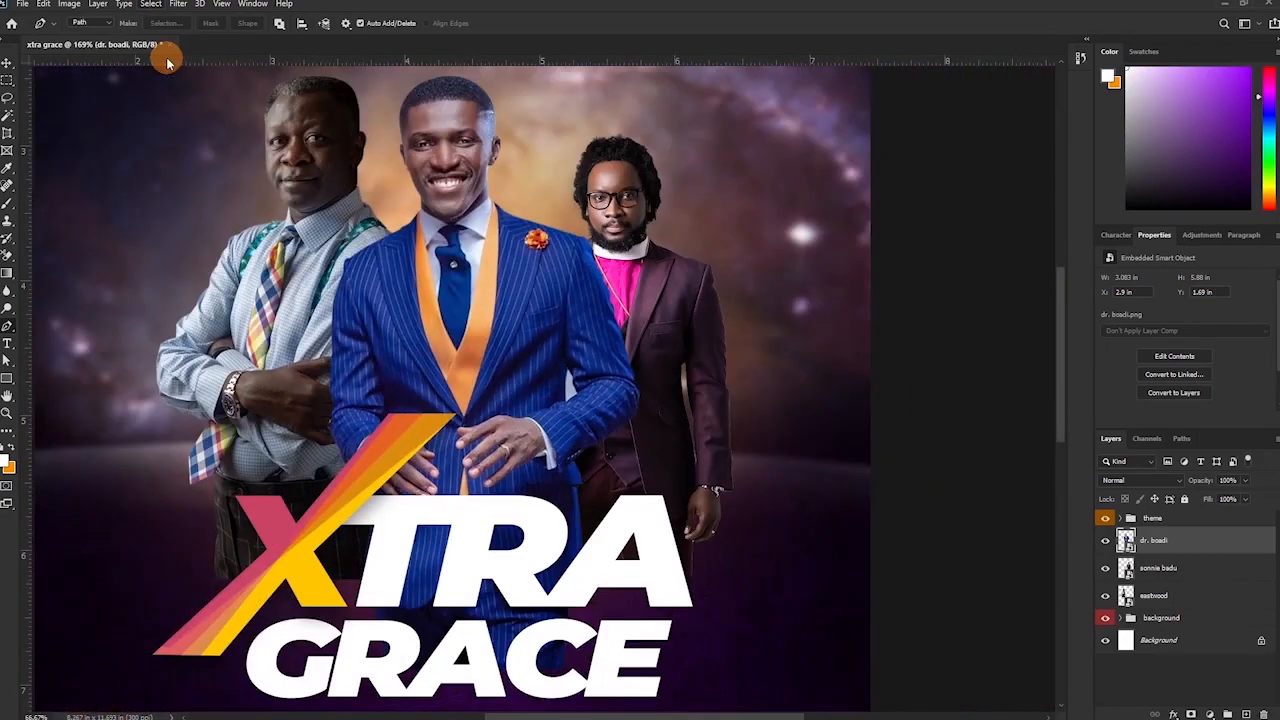
Undo the mask that hid dr. boadi and add a new mask from the inverted selection.
key("ctrl+minus")
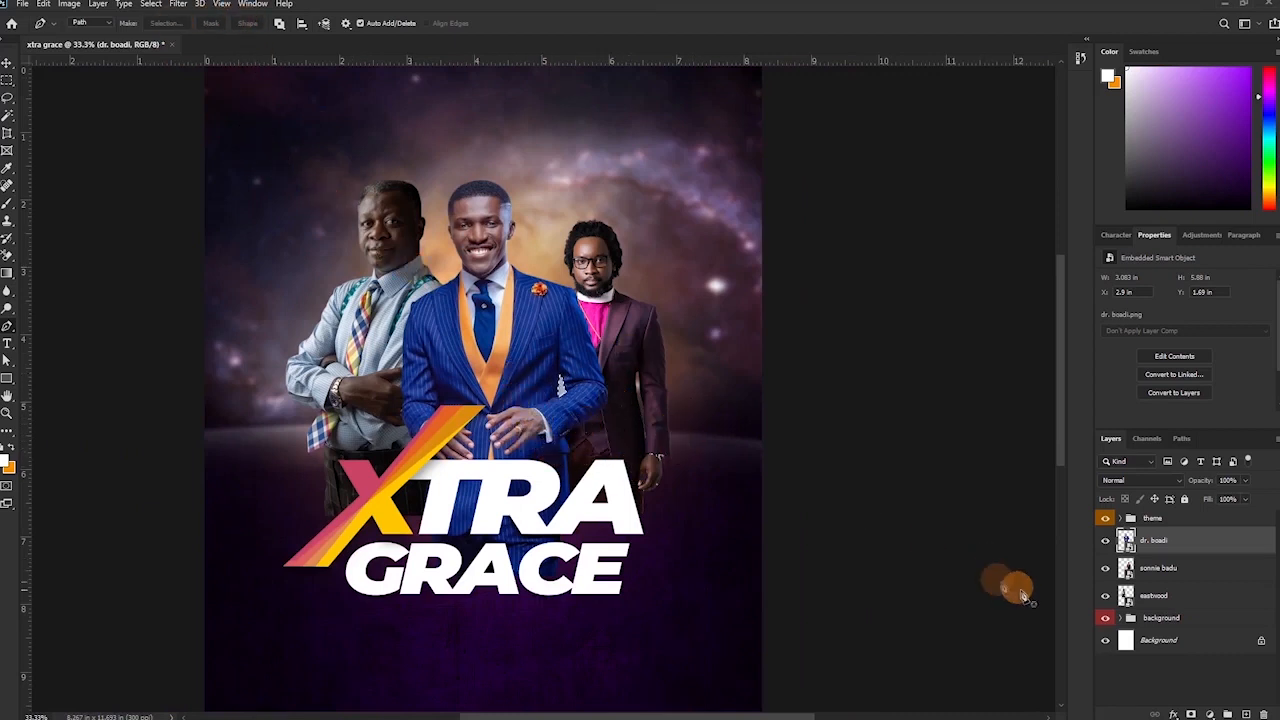
left_click(1190, 714, "alt")
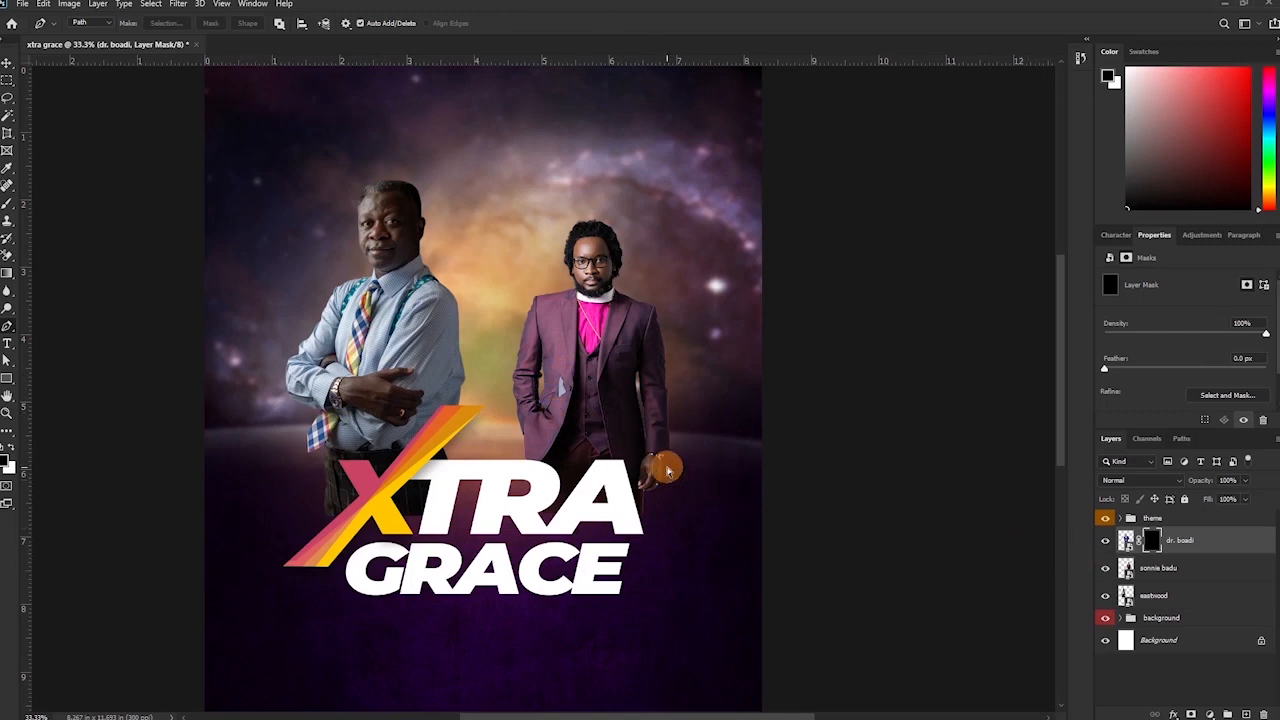
key("ctrl+z")
left_click(151, 5)
left_click(173, 58)
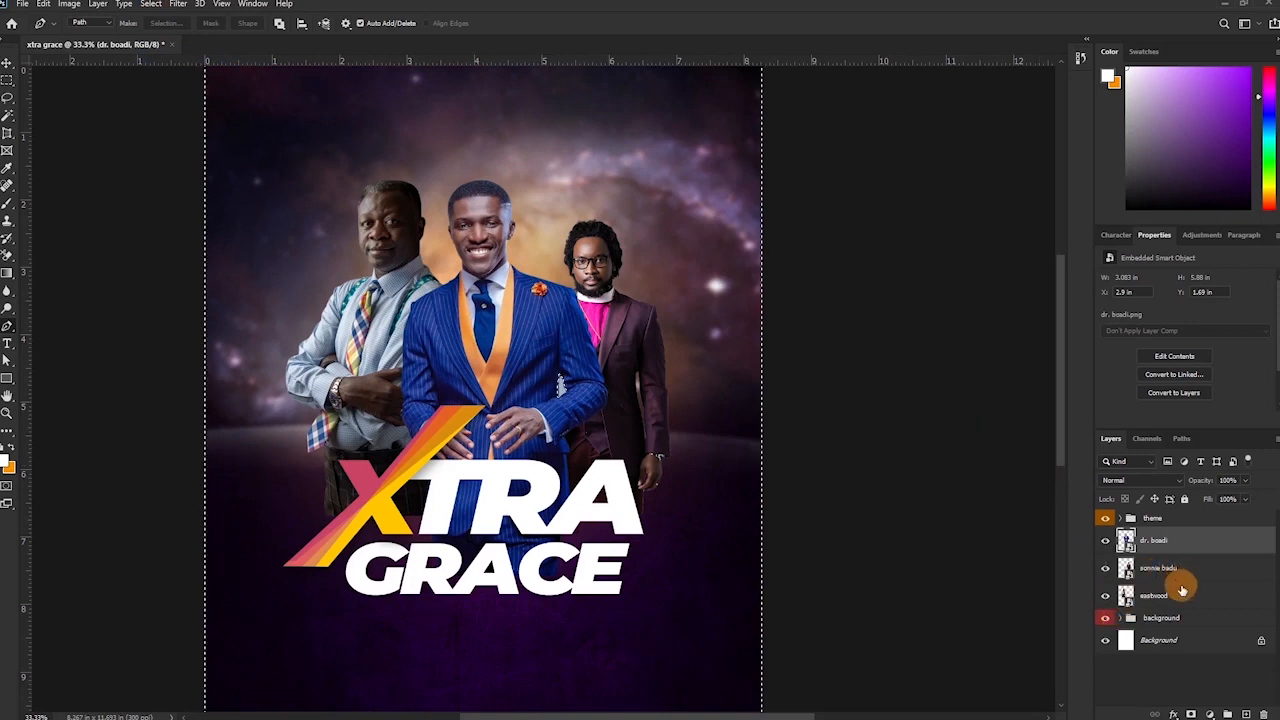
left_click(1191, 713)
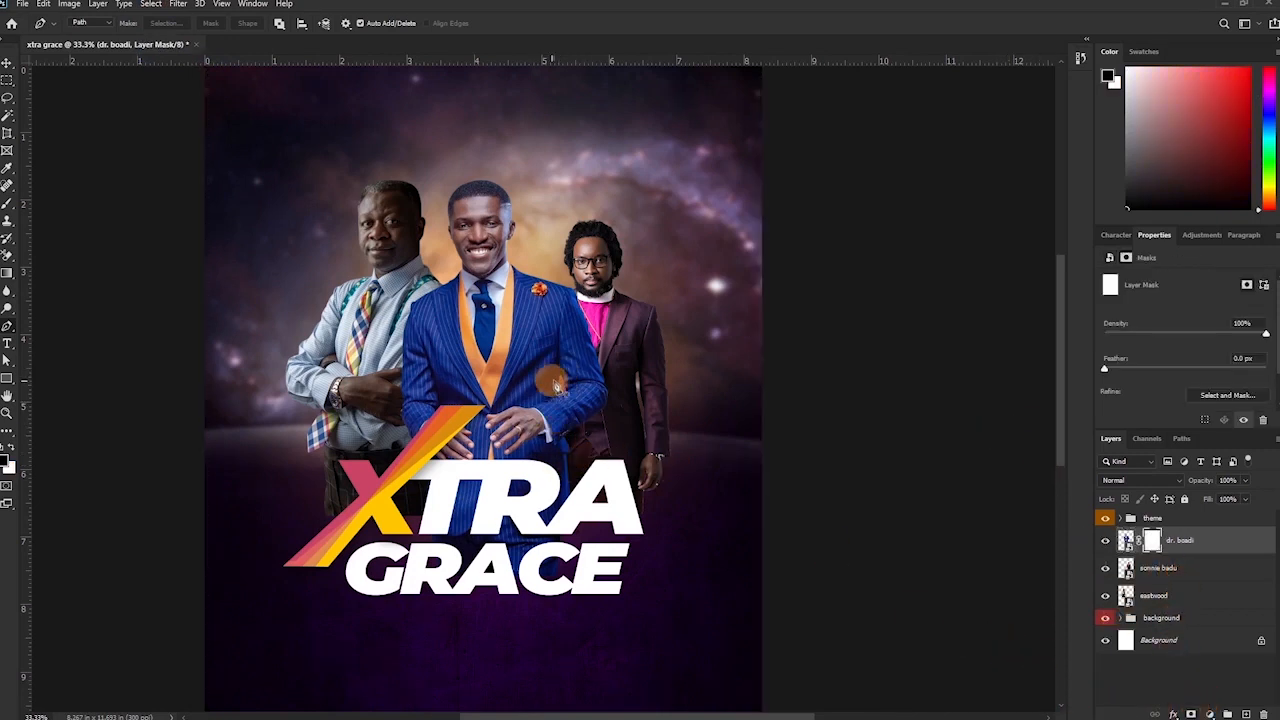
key("v")
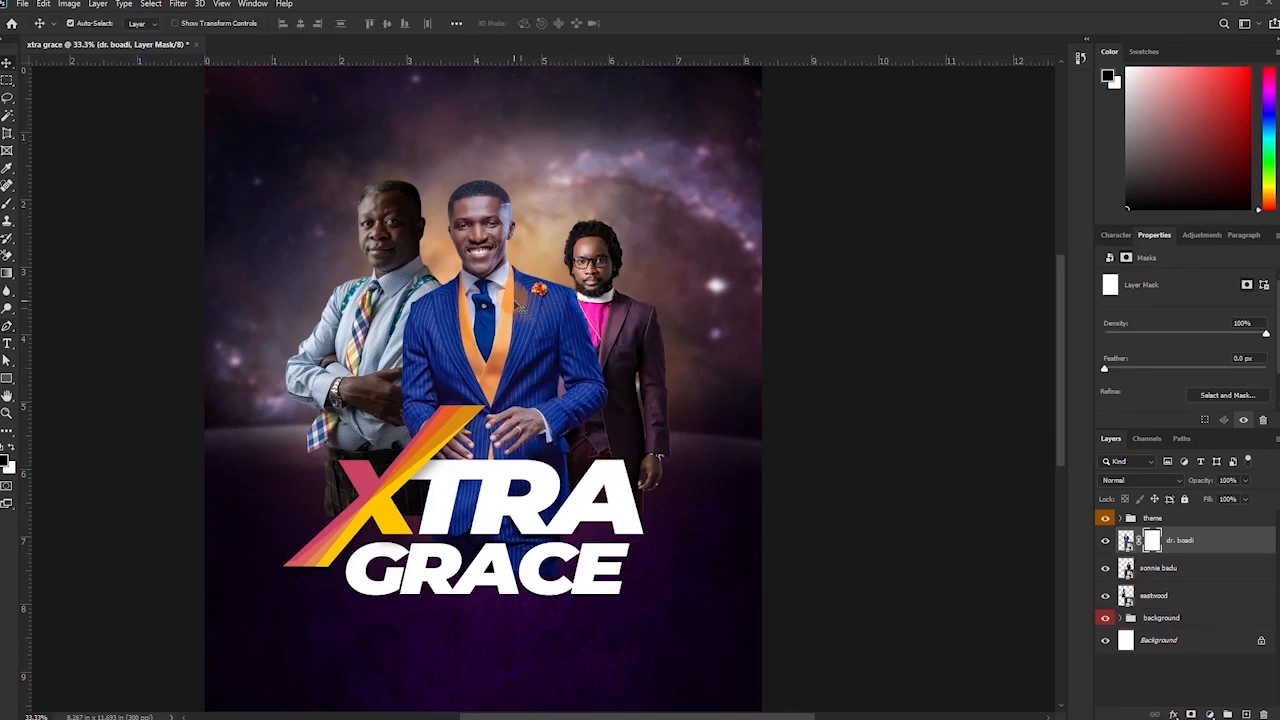
Enlarge the middle preacher to about 103%, then enlarge the right preacher and shift it up-right.
key("ctrl+t")
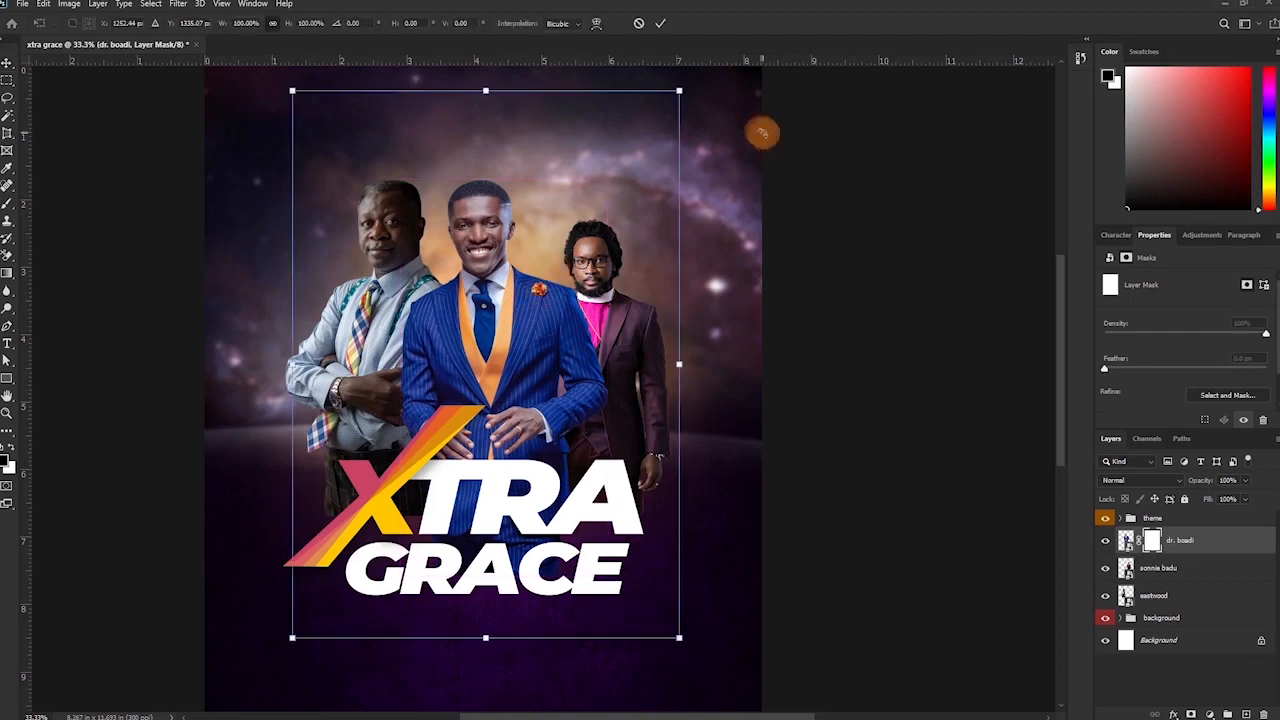
mouse_move(680, 91)
left_mouse_down()
mouse_move(703, 69)
mouse_move(691, 74)
left_mouse_up()
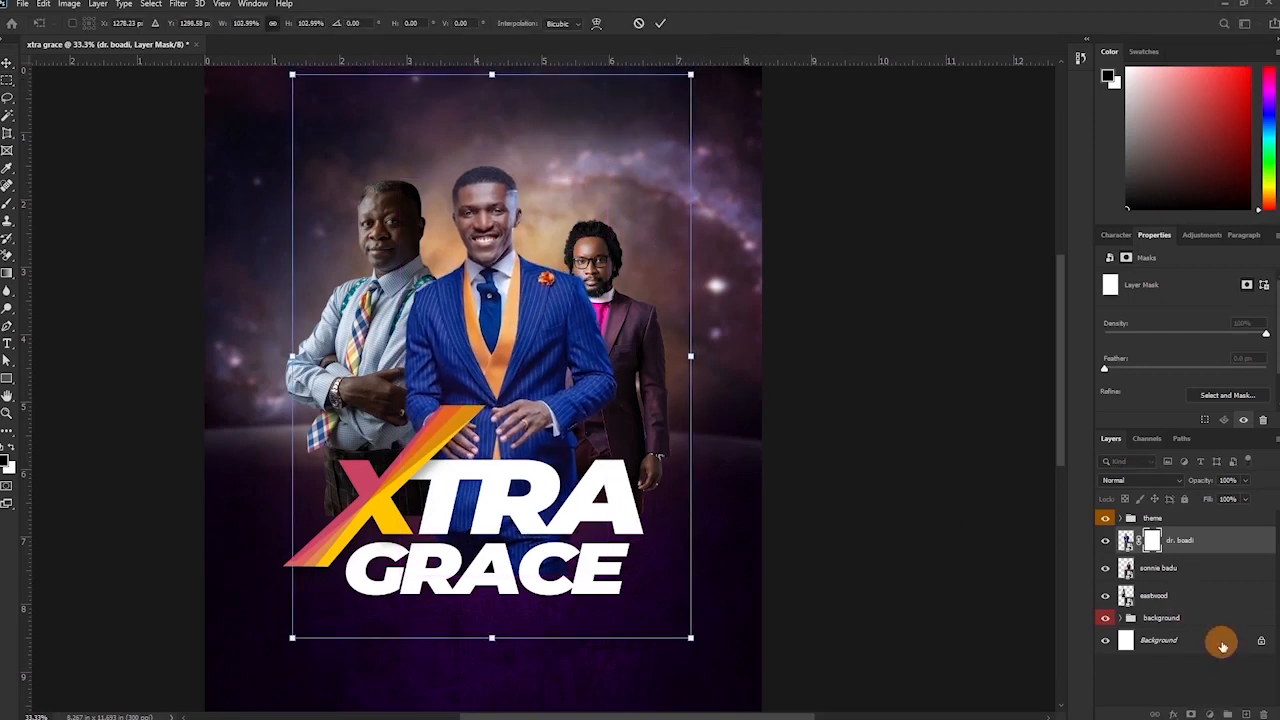
left_click(1190, 567)
key("ctrl+t")
left_click_drag(700, 206, 733, 173)
left_click_drag(634, 332, 645, 325)
key("Return")
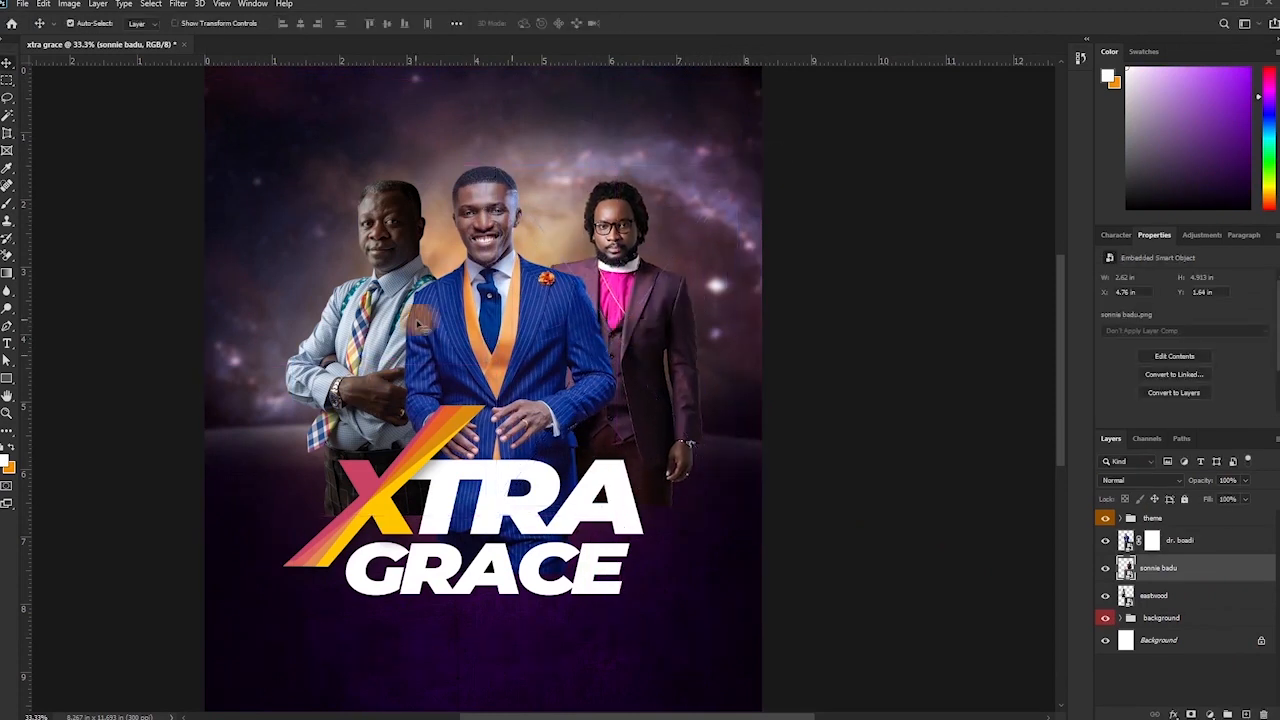
Scale the left preacher, then flip the right preacher horizontally and move it toward centre.
left_click(1190, 595)
key("ctrl+t")
left_click_drag(270, 506, 274, 495)
key("Return")
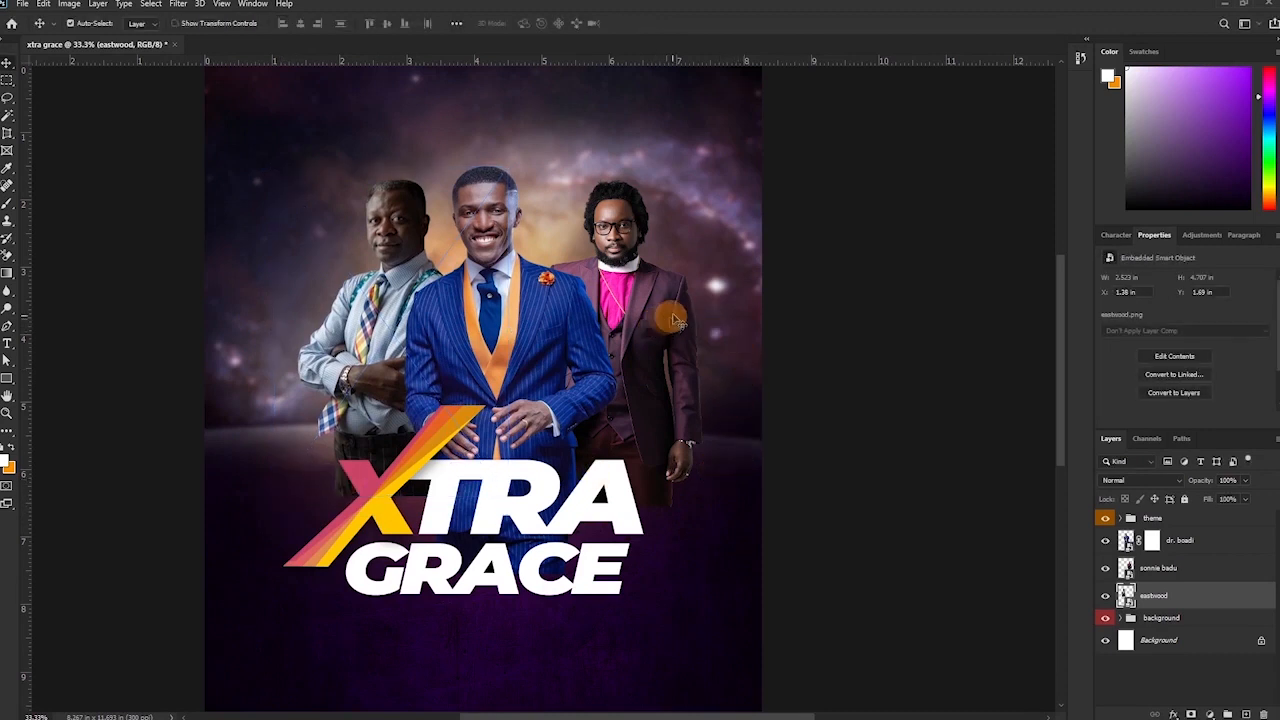
left_click(600, 217)
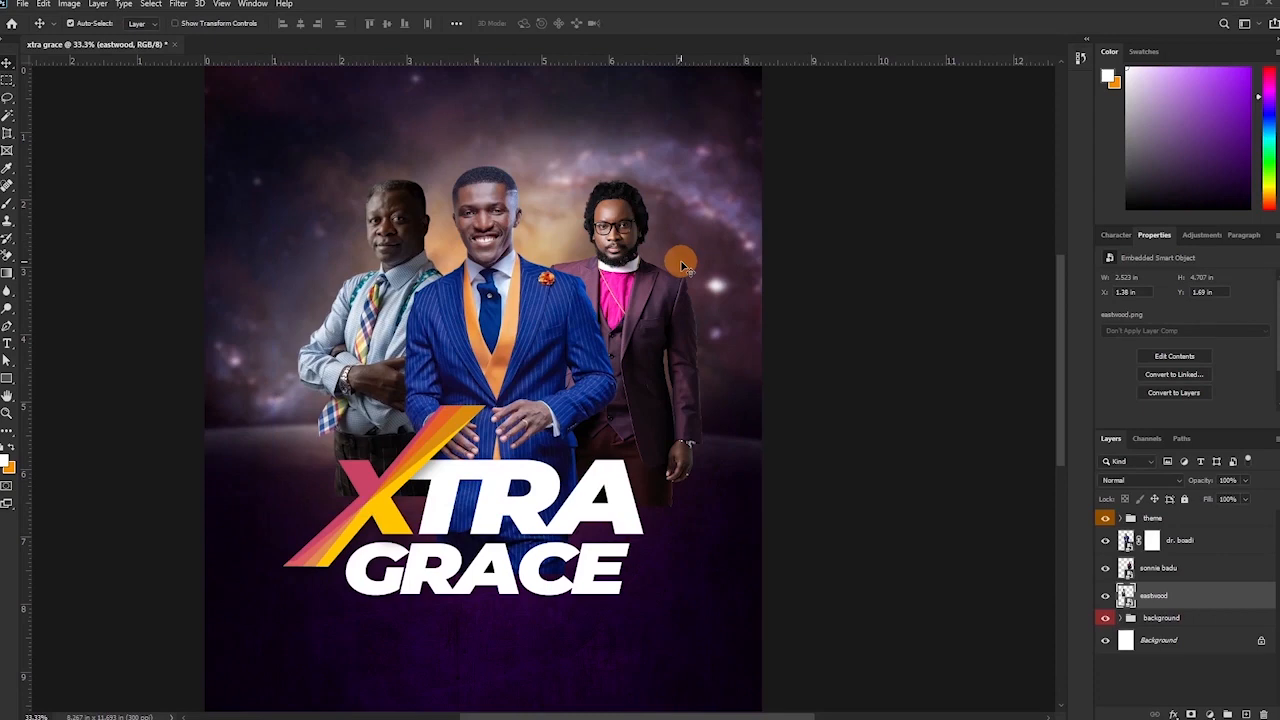
left_click(623, 229)
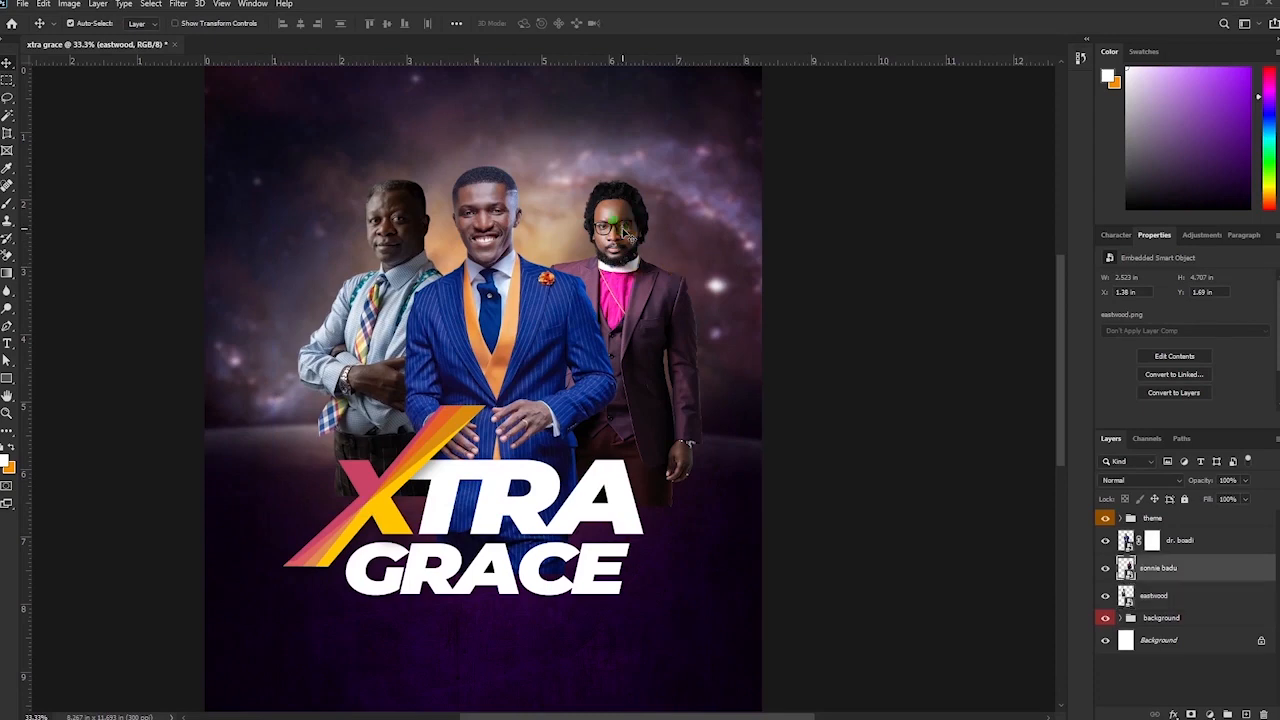
left_click(44, 7)
mouse_move(140, 311)
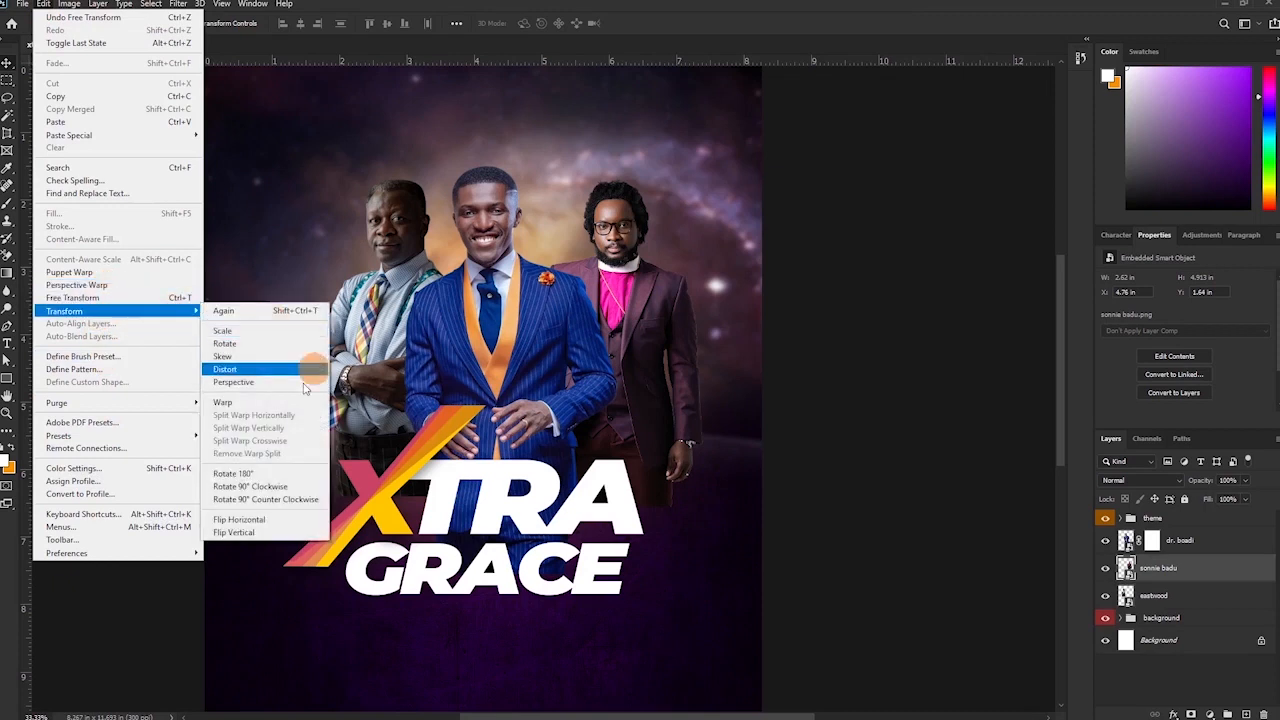
left_click(258, 521)
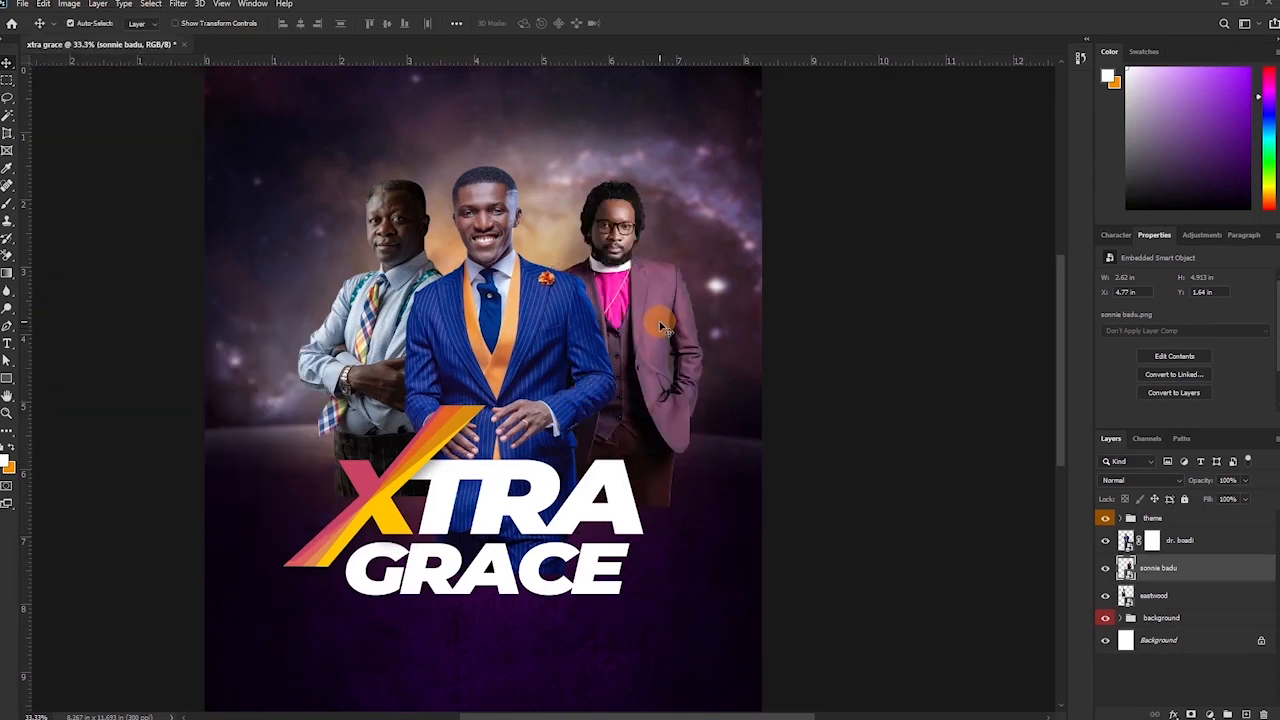
left_click_drag(658, 323, 625, 318)
Add two horizontal guides at head height and nudge the side preachers toward them.
key("ctrl+plus")
key("ctrl+plus")
left_click_drag(564, 248, 659, 466)
left_click_drag(441, 61, 445, 160)
left_click_drag(518, 59, 504, 190)
left_click_drag(731, 241, 731, 247)
left_click_drag(366, 349, 363, 352)
Shrink and reposition the left preacher, then align the middle preacher with the guides.
key("ctrl+t")
left_click_drag(568, 160, 425, 253)
left_click_drag(270, 413, 321, 295)
scroll(171, 643, "down", 5)
left_click_drag(149, 588, 93, 667)
scroll(311, 480, "up", 4)
left_click_drag(309, 442, 316, 439)
key("Return")
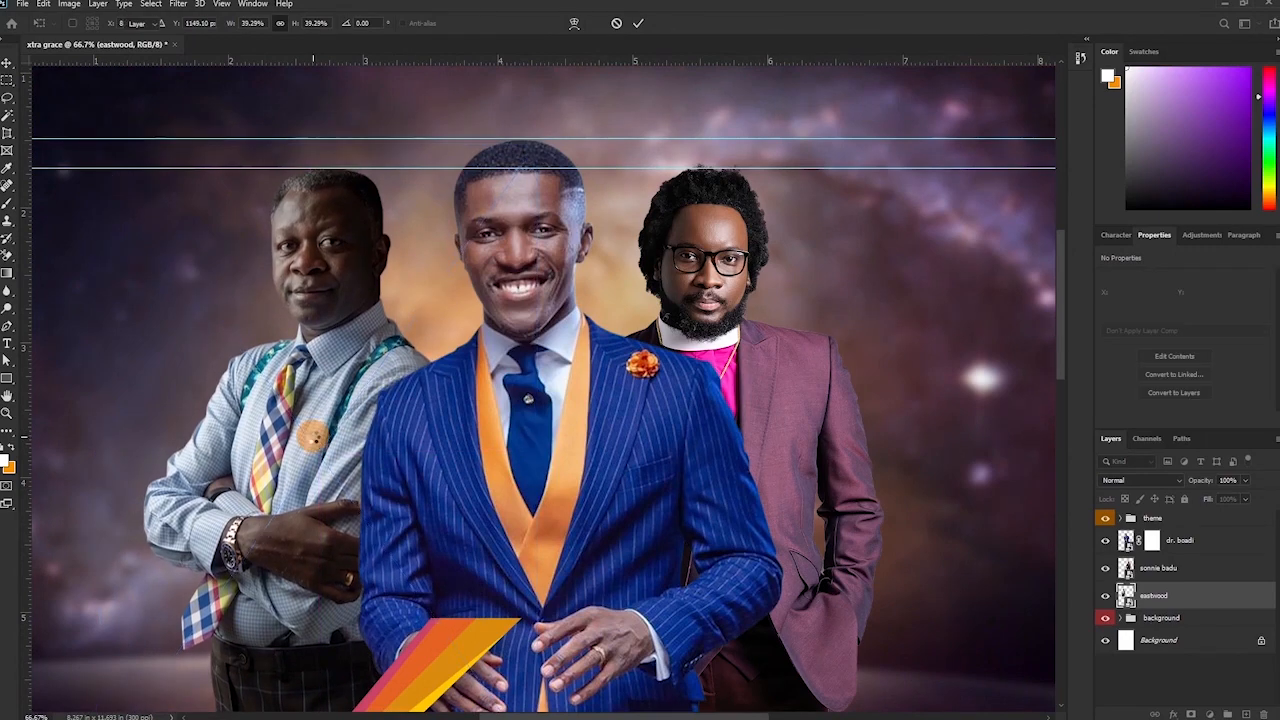
left_click_drag(729, 424, 697, 289)
key("ctrl+minus")
key("ctrl+minus")
left_click_drag(543, 370, 540, 370)
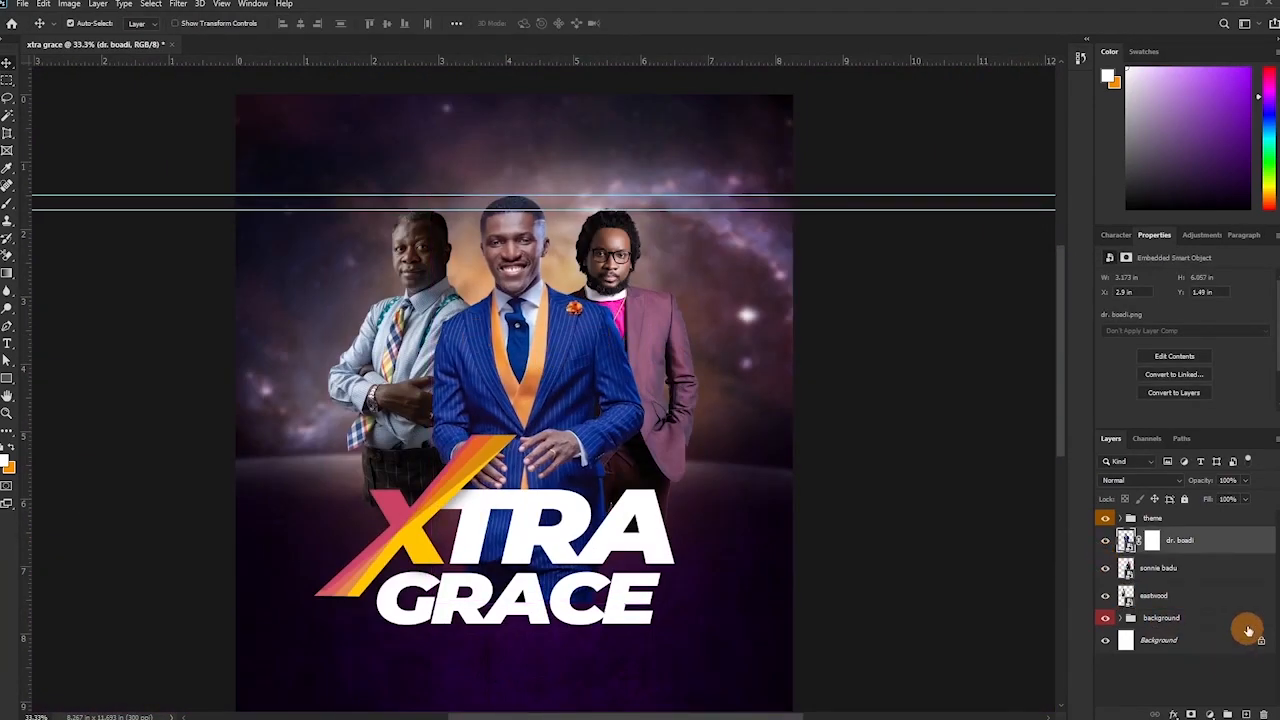
Group the three preacher layers as 'preachers', add a group layer mask, and label it yellow.
left_click(1166, 604, "shift")
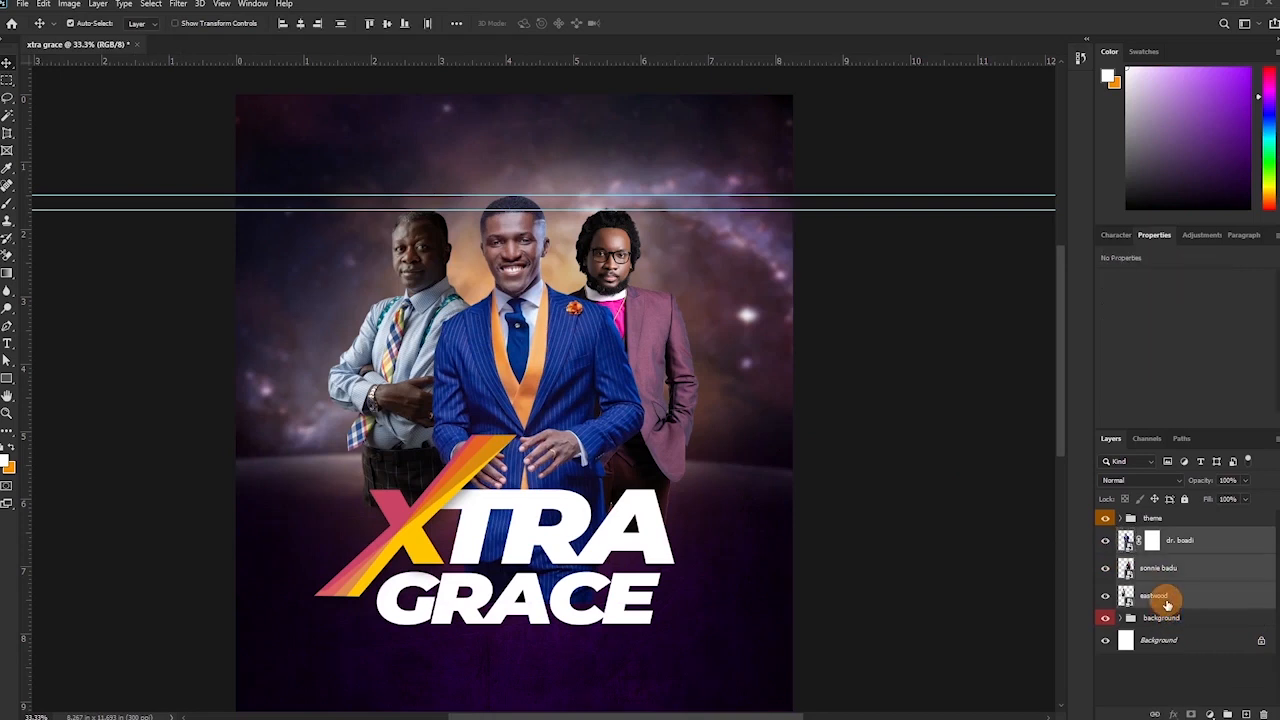
key("ctrl+g")
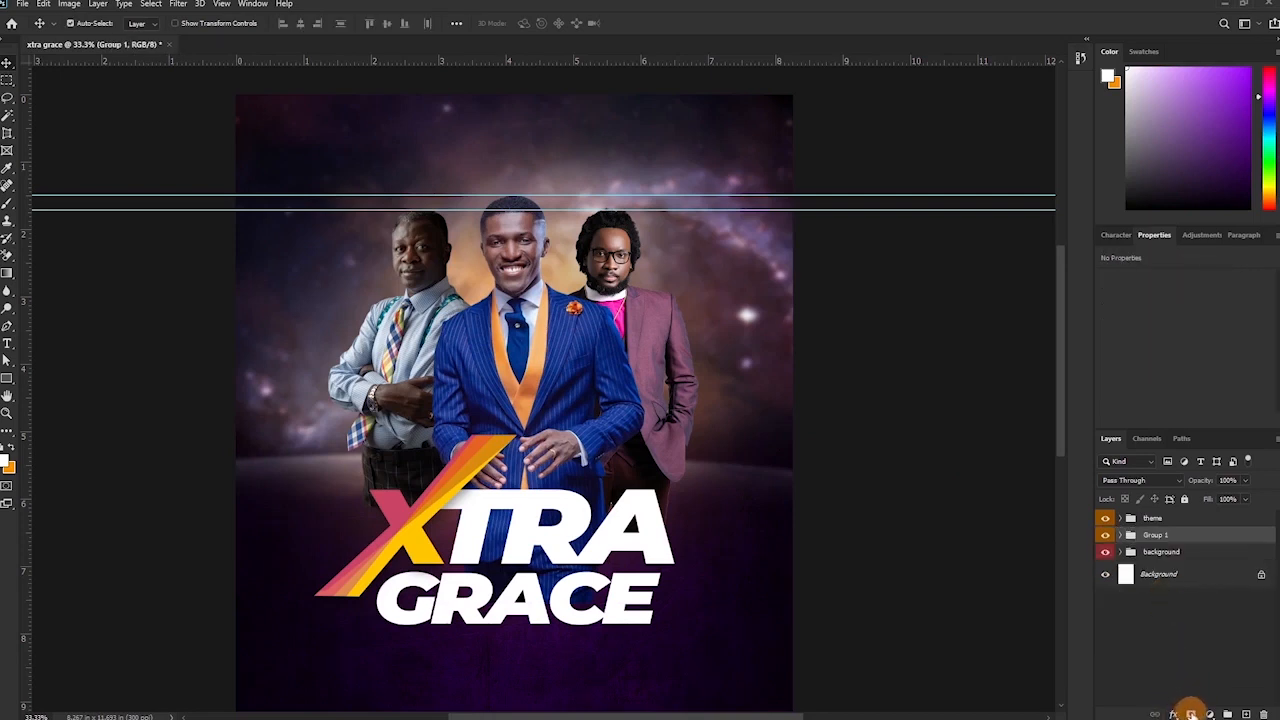
left_click(1191, 713)
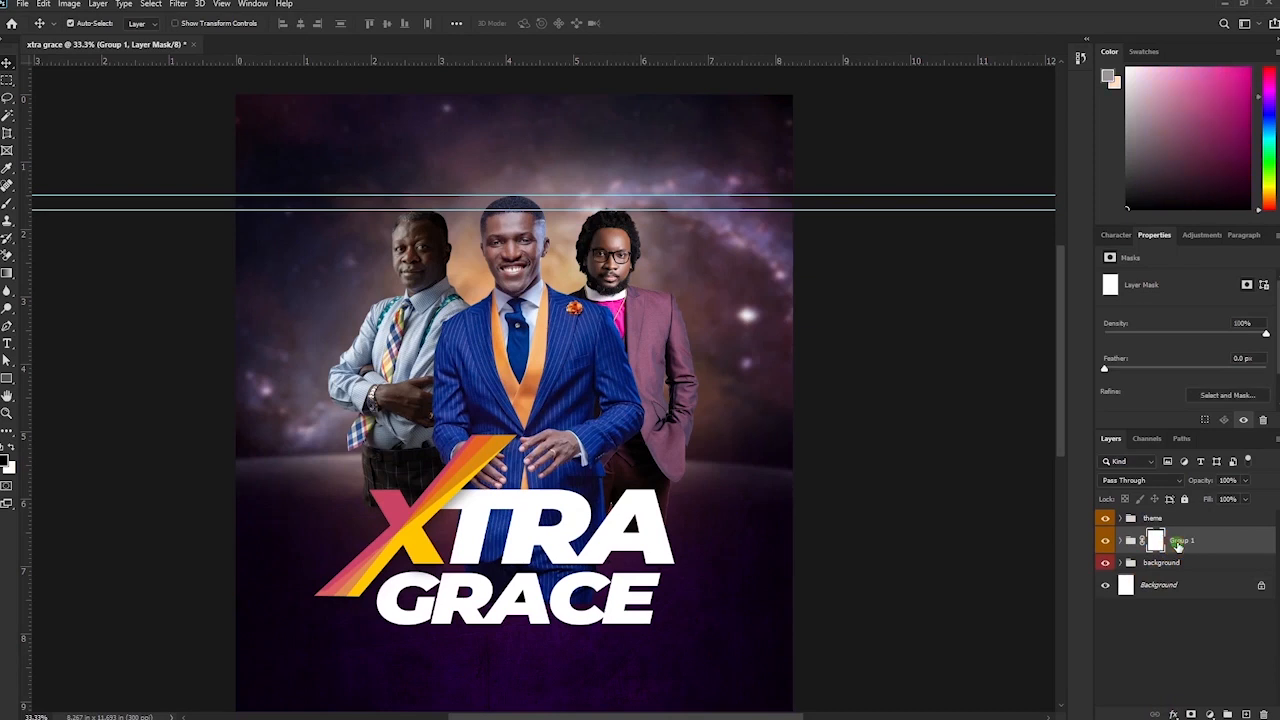
double_click(1180, 541)
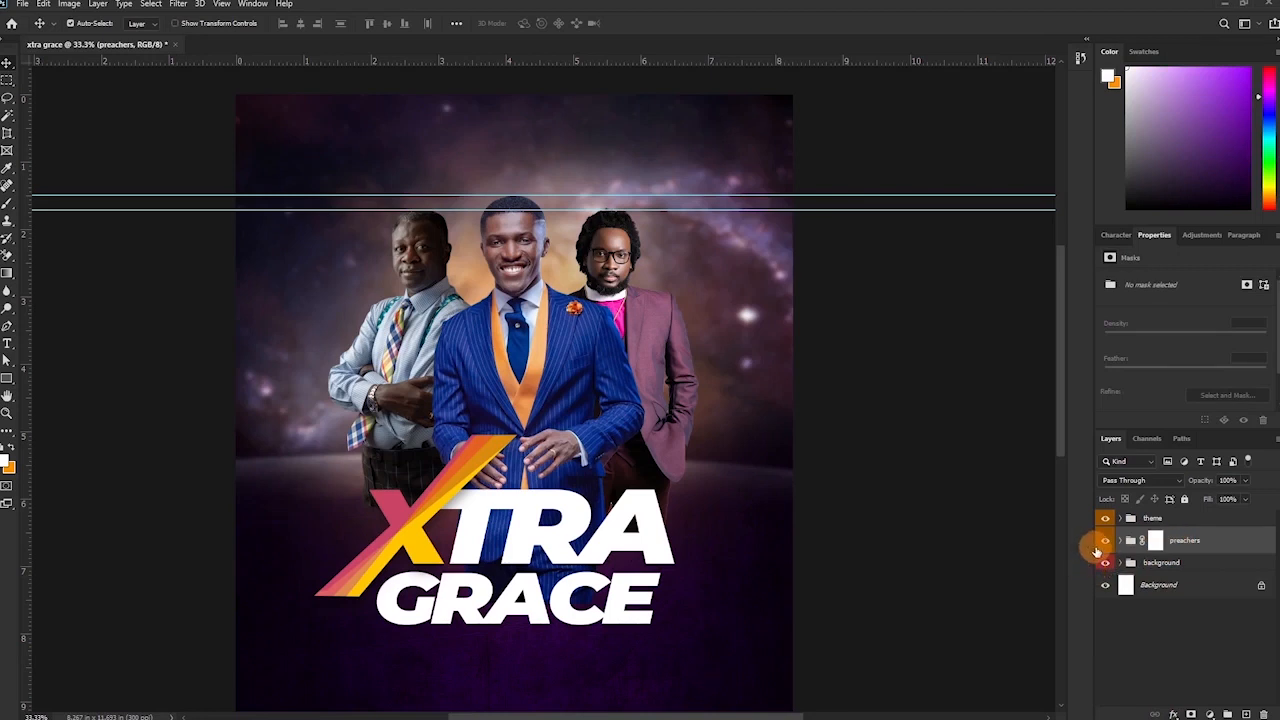
right_click(1104, 545)
left_click(1108, 618)
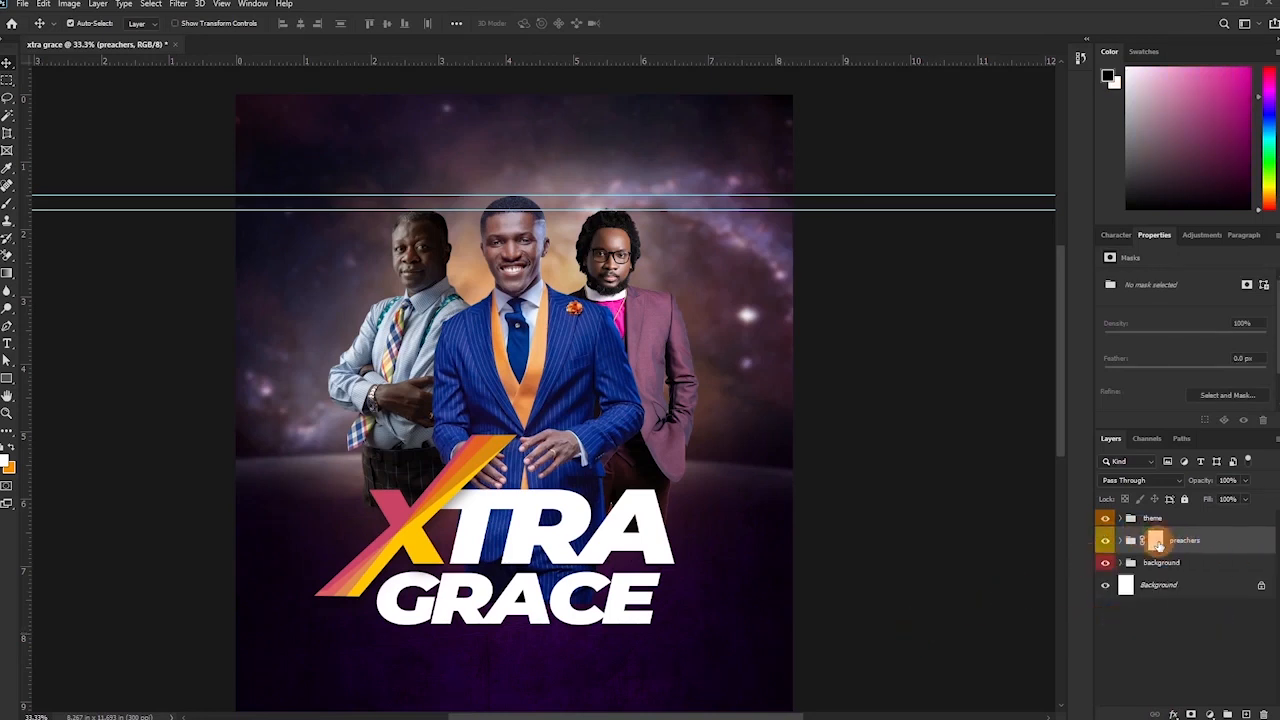
Paint black on the preachers group mask to fade the men's lower bodies and suit bottoms.
left_click(1157, 545)
key("b")
key("d")
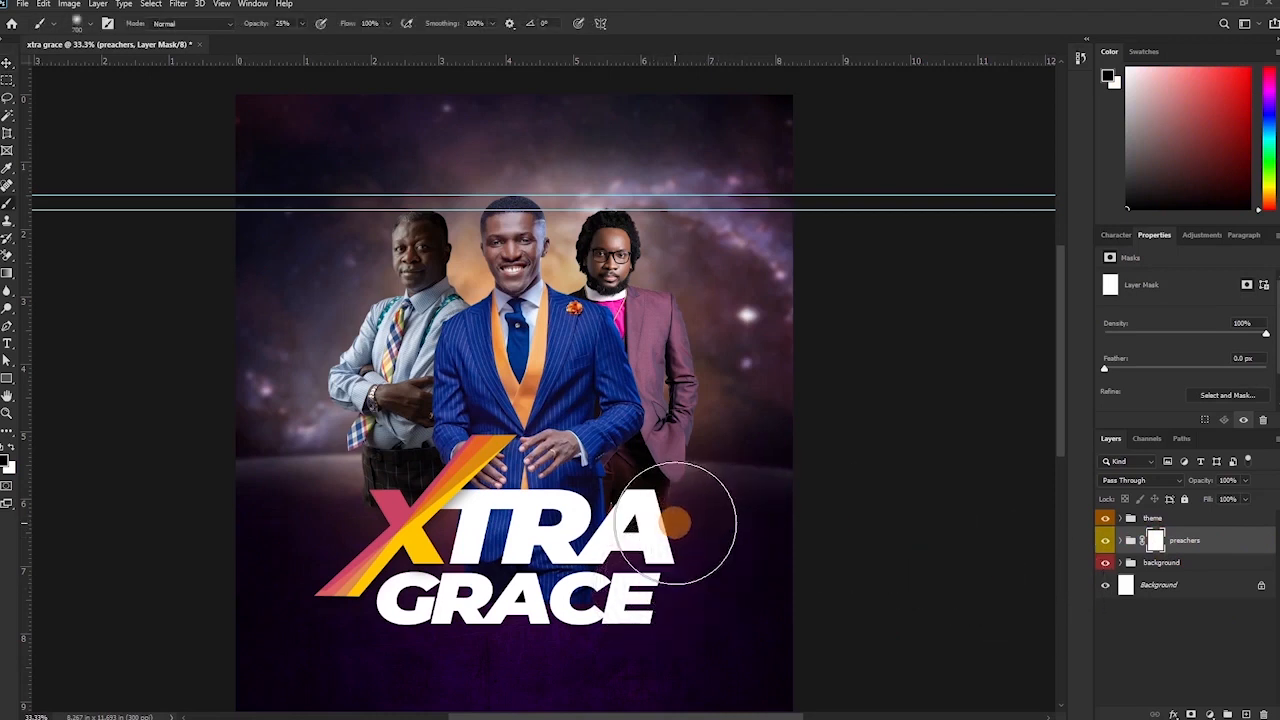
mouse_move(680, 508)
left_mouse_down()
mouse_move(646, 530)
mouse_move(513, 557)
mouse_move(654, 521)
mouse_move(540, 559)
mouse_move(660, 532)
left_mouse_up()
mouse_move(425, 567)
left_mouse_down()
mouse_move(568, 607)
mouse_move(498, 628)
left_mouse_up()
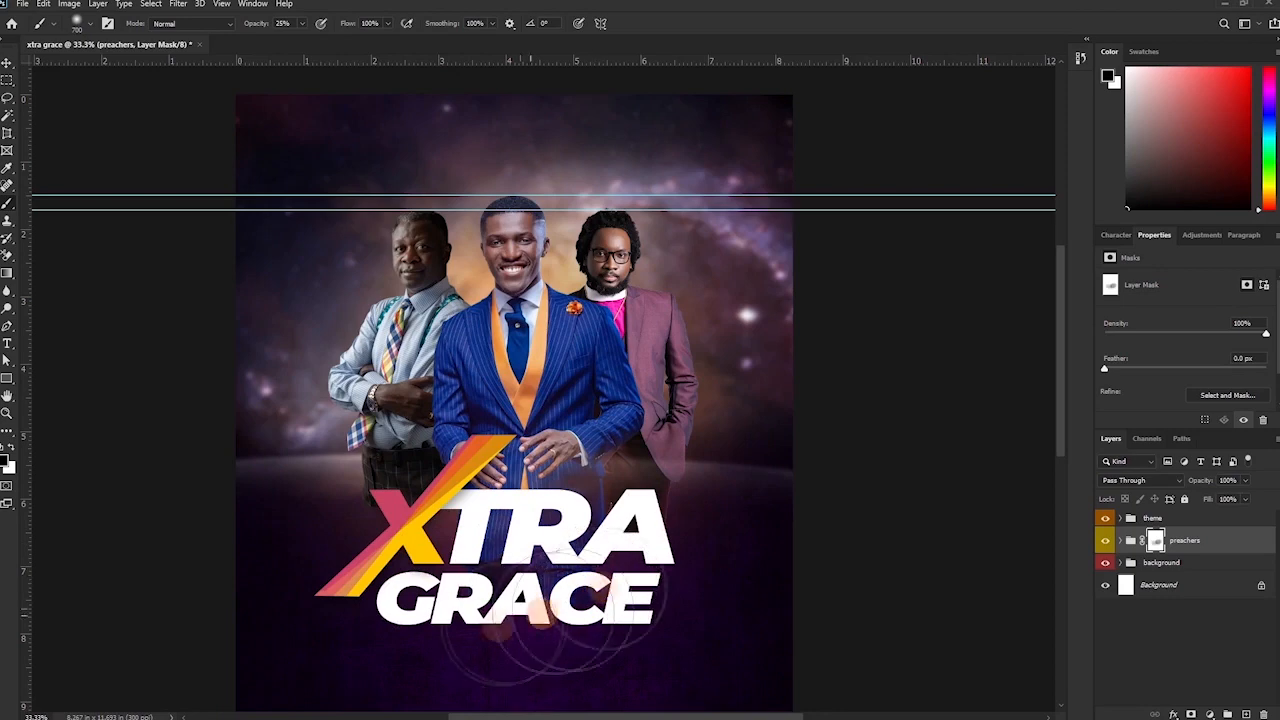
left_click_drag(256, 23, 281, 23)
key("bracketleft")
key("bracketleft")
key("bracketleft")
mouse_move(615, 490)
left_mouse_down()
mouse_move(351, 484)
mouse_move(584, 574)
mouse_move(363, 553)
mouse_move(587, 573)
mouse_move(364, 579)
left_mouse_up()
key("ctrl+plus")
left_click_drag(270, 23, 247, 24)
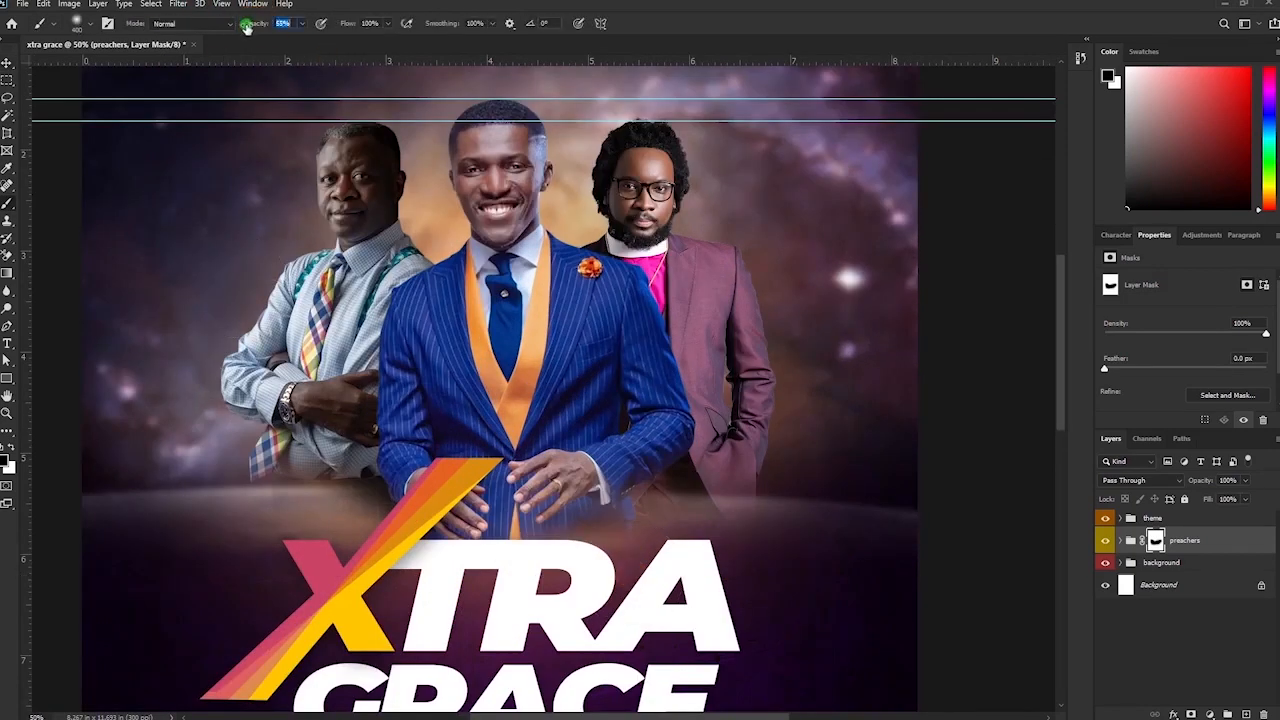
Paint white with a smaller brush to restore the left preacher's trousers and part of the right jacket.
key("x")
left_click_drag(382, 474, 290, 429)
key("bracketleft")
key("bracketleft")
key("bracketleft")
left_click_drag(303, 478, 356, 488)
left_click_drag(680, 464, 780, 481)
Zoom out to the whole poster and hide the guides.
scroll(780, 570, "up", 3)
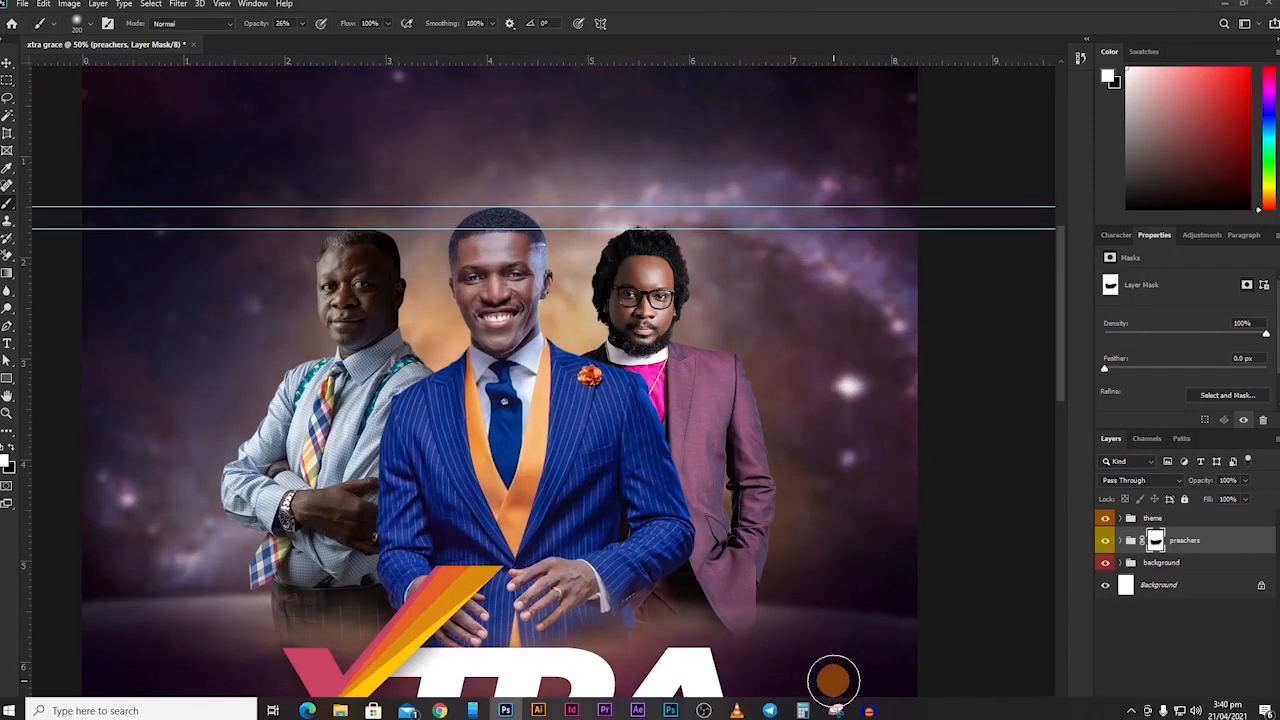
key("ctrl+minus")
scroll(833, 680, "down", 3)
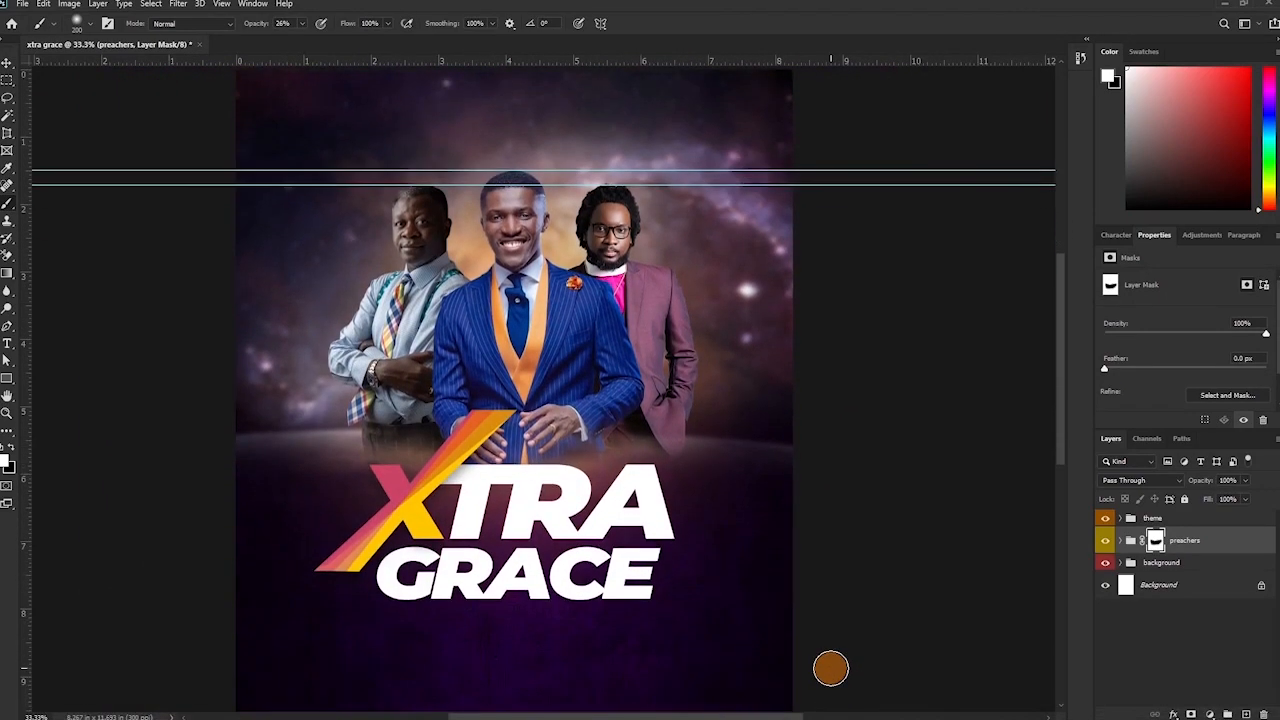
key("ctrl+minus")
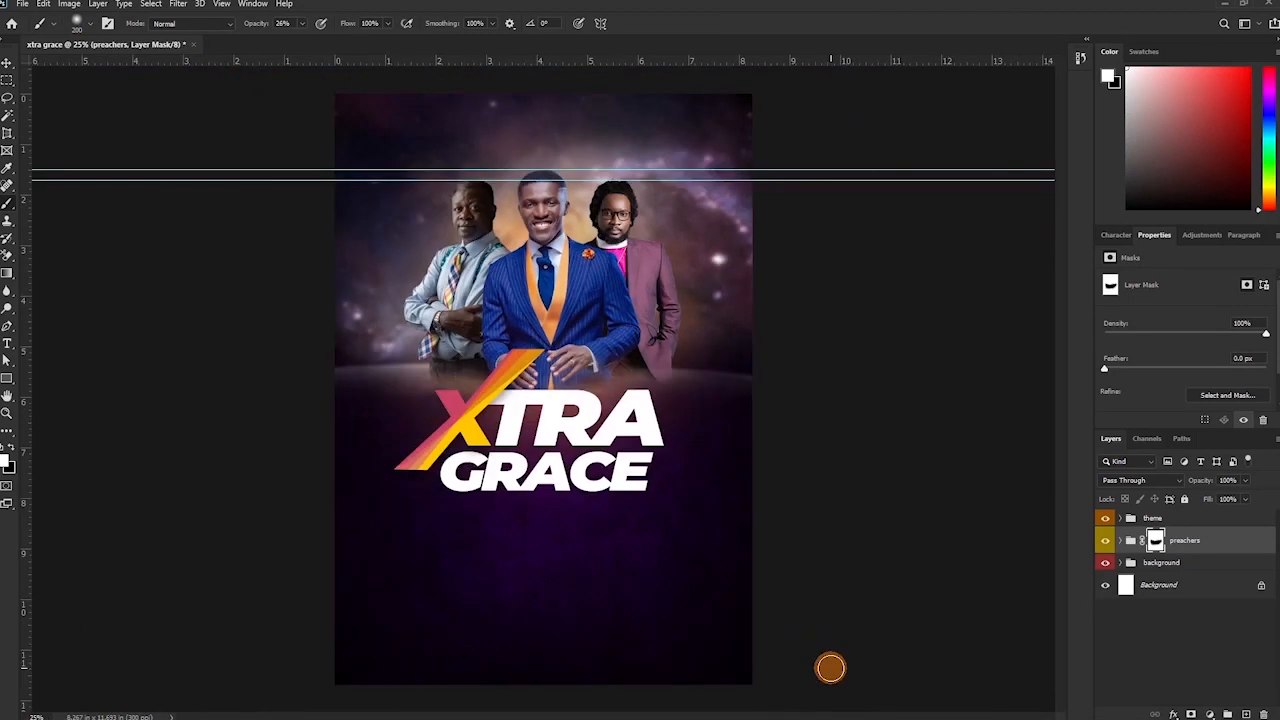
key("ctrl+semicolon")
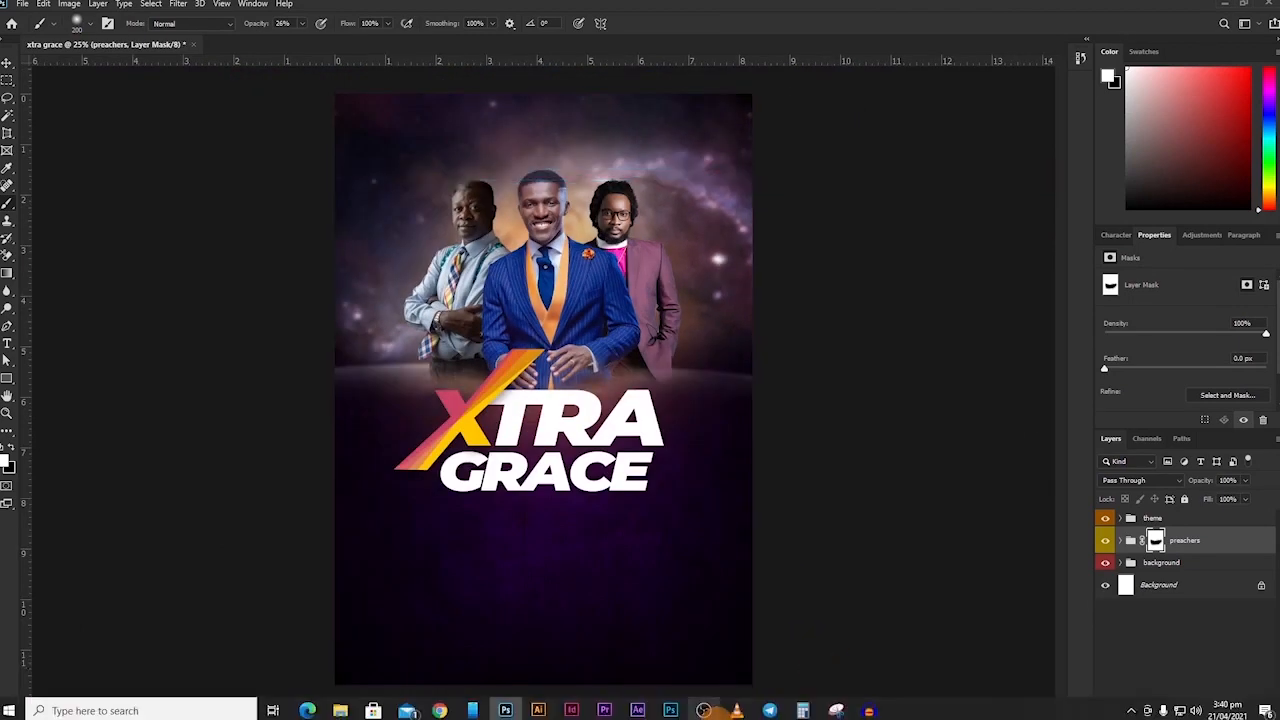
key("v")
mouse_move(713, 713)
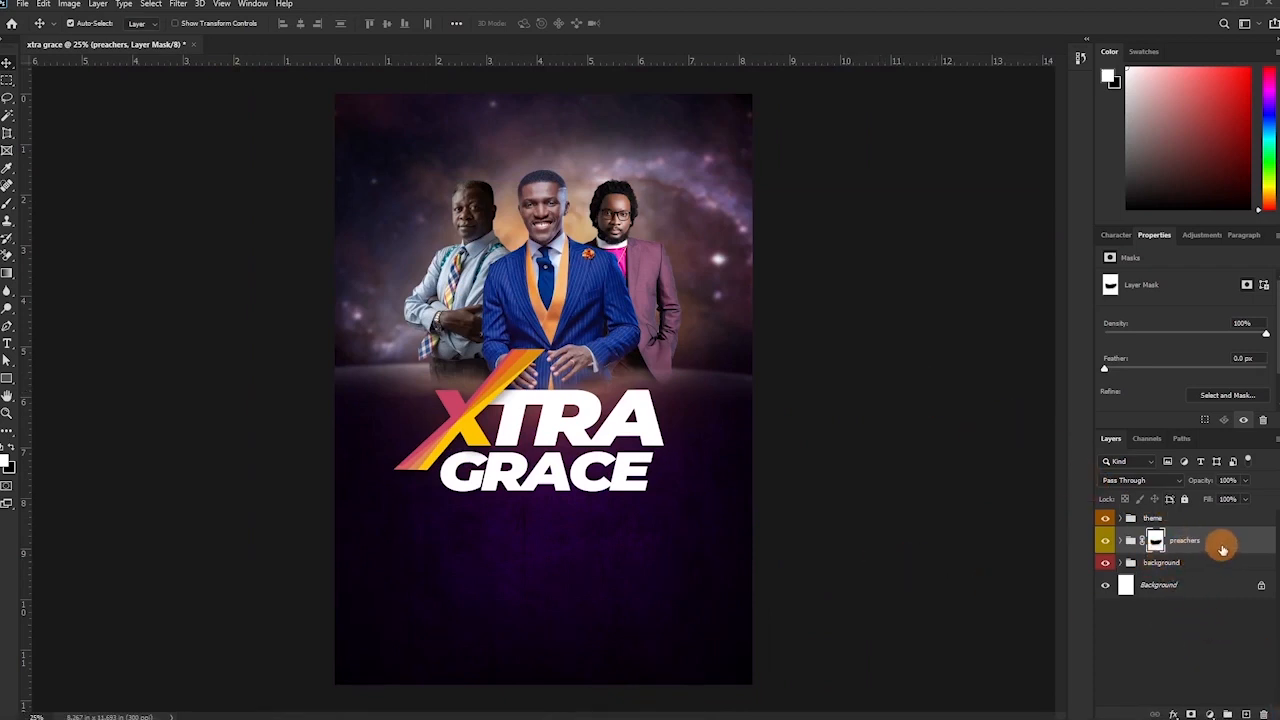
Align the preachers and the XTRA GRACE title to the poster's horizontal centre.
left_click(1194, 585, "ctrl")
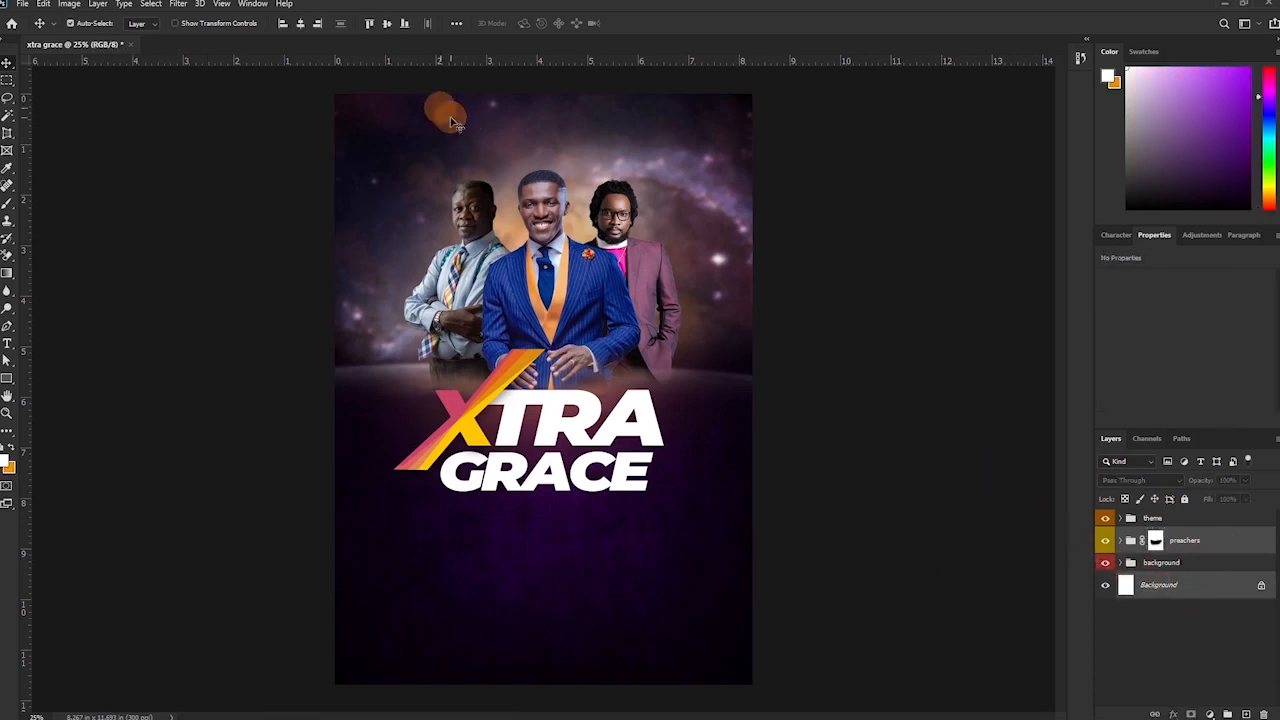
left_click(301, 22)
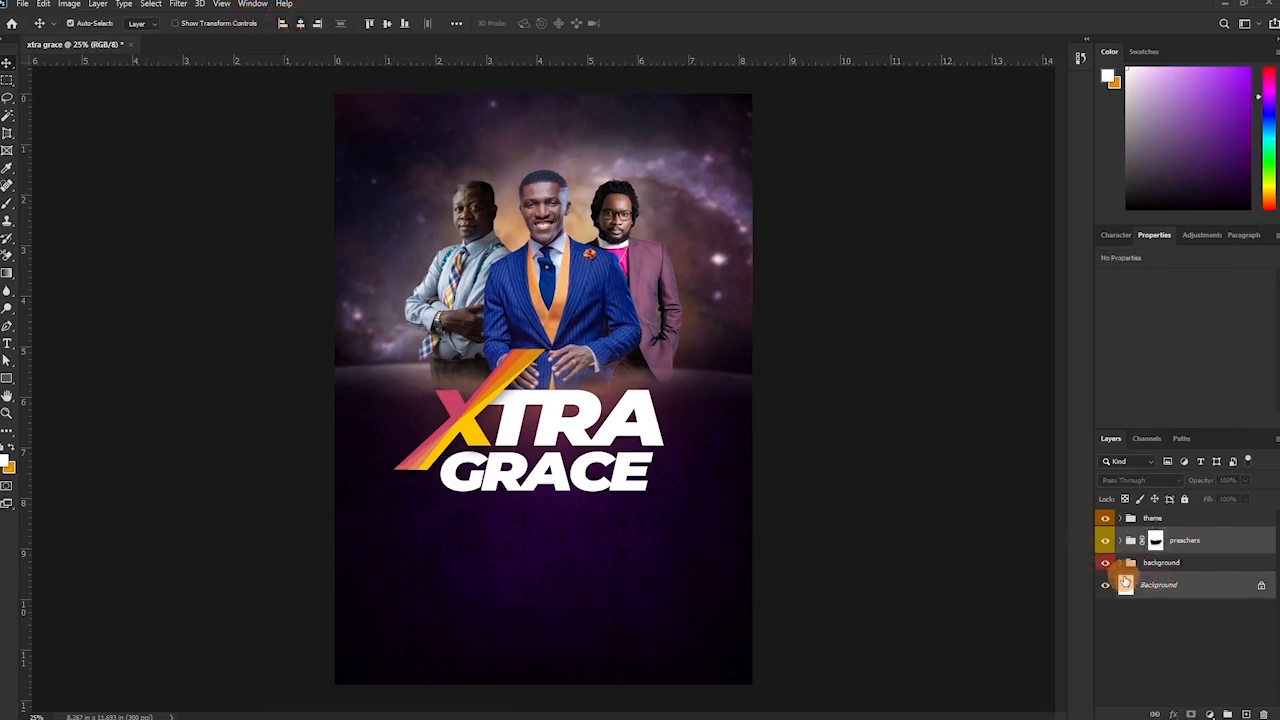
left_click(301, 28)
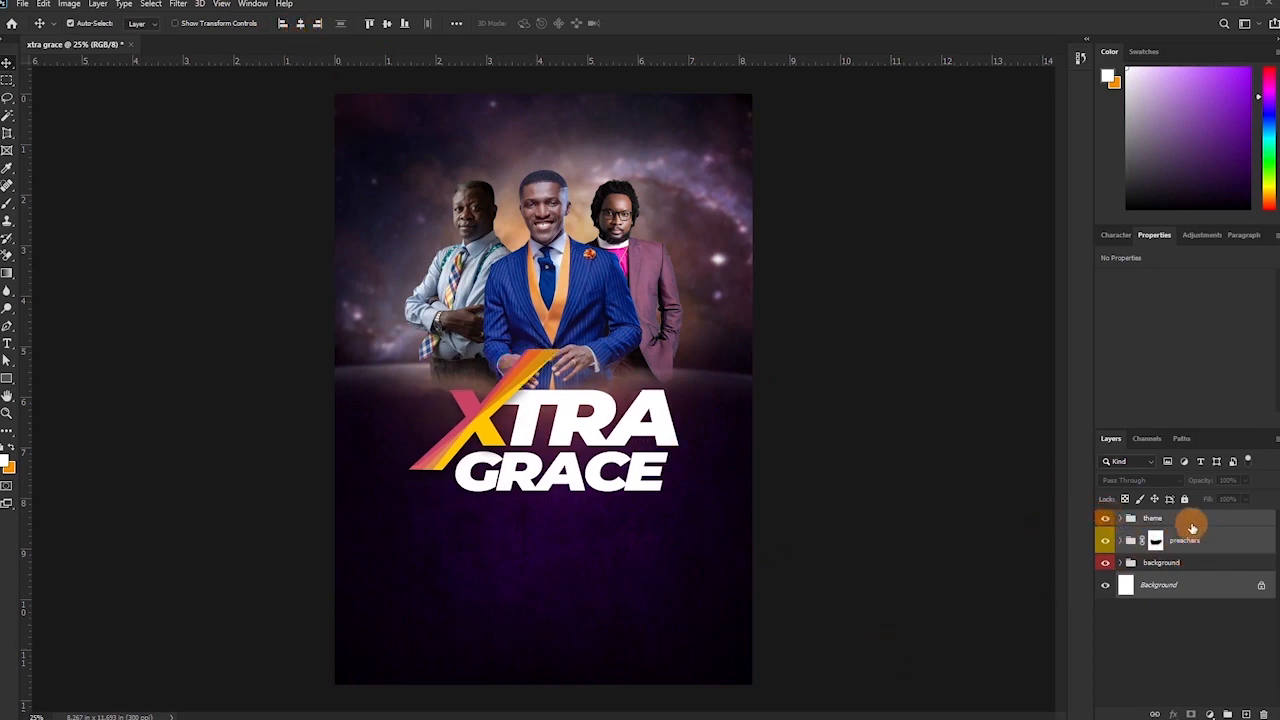
Scale the preachers group up to about 112.6% and shift it slightly down and right.
left_click(1188, 534)
key("ctrl+t")
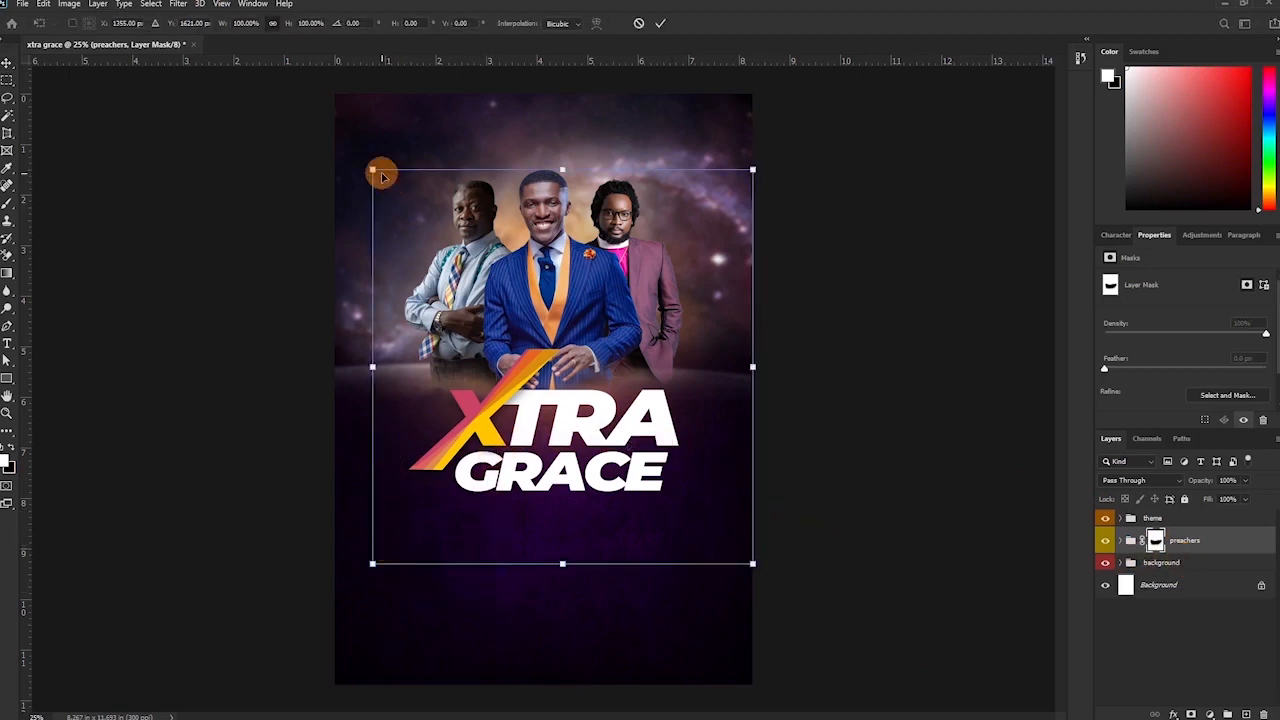
left_click_drag(372, 168, 323, 119)
left_click_drag(559, 257, 623, 260)
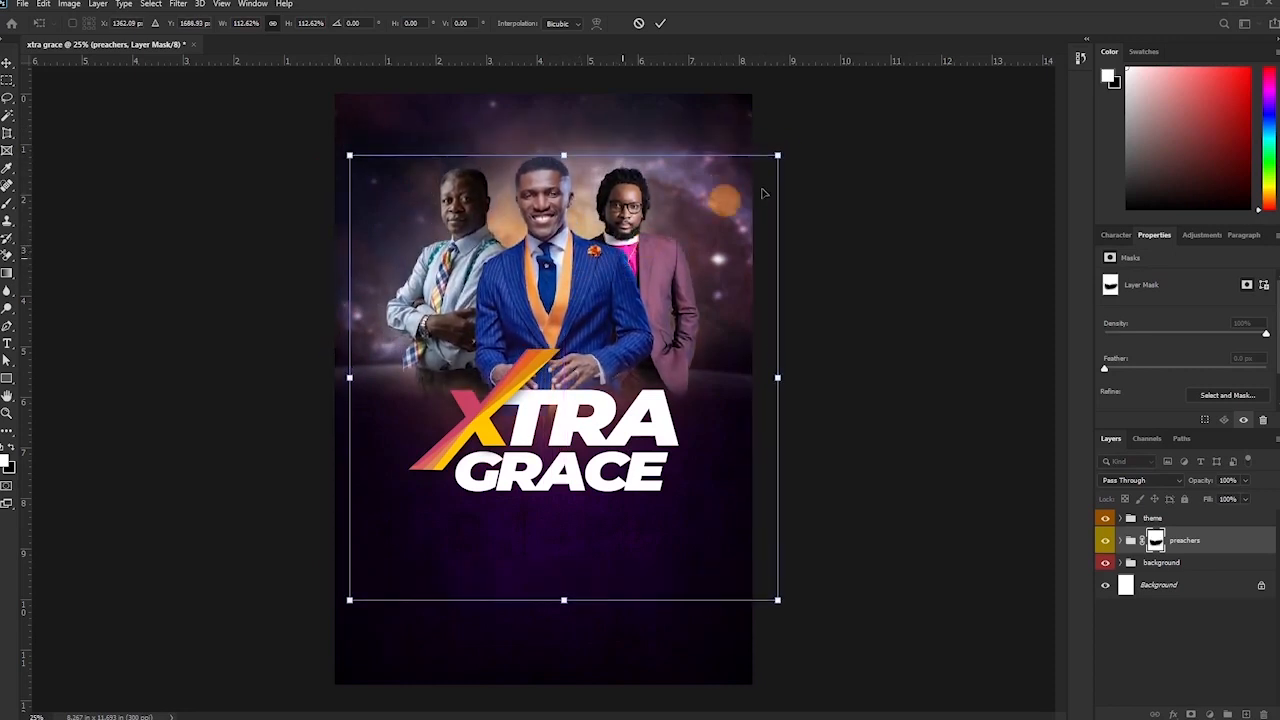
key("Return")
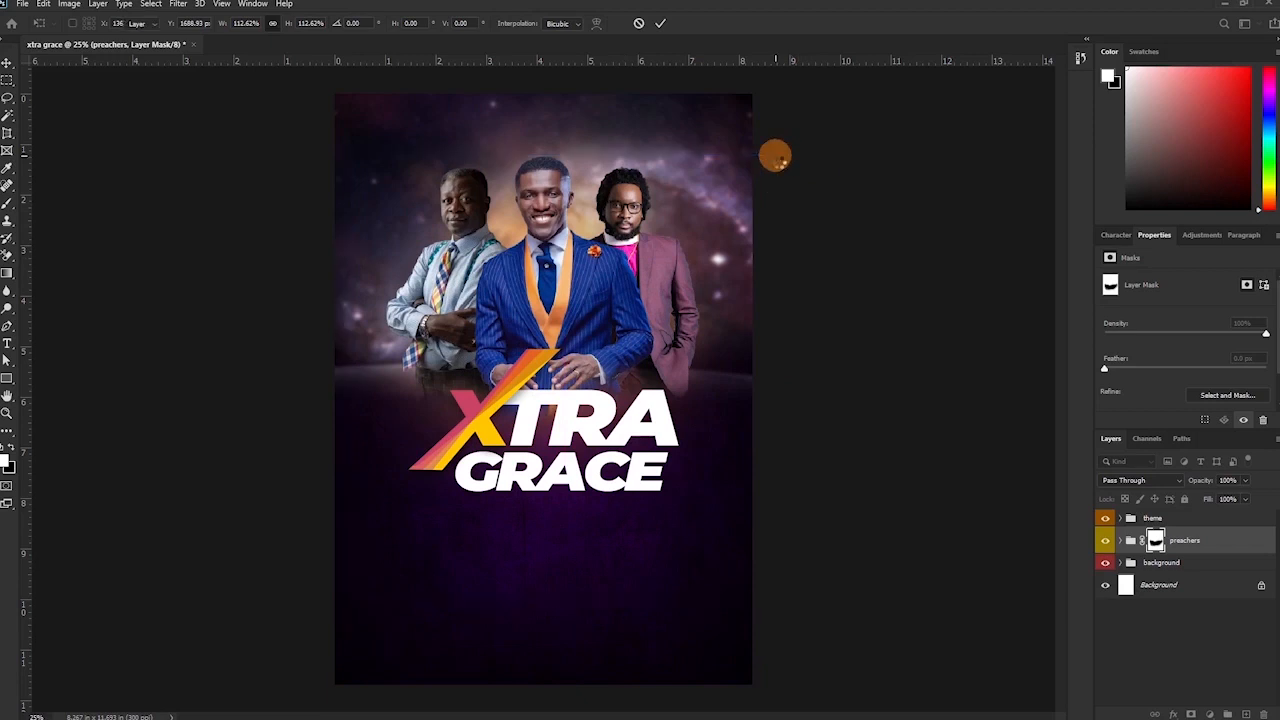
Nudge the XTRA GRACE title layer a little lower and zoom in on the top of the poster.
left_click(1152, 518)
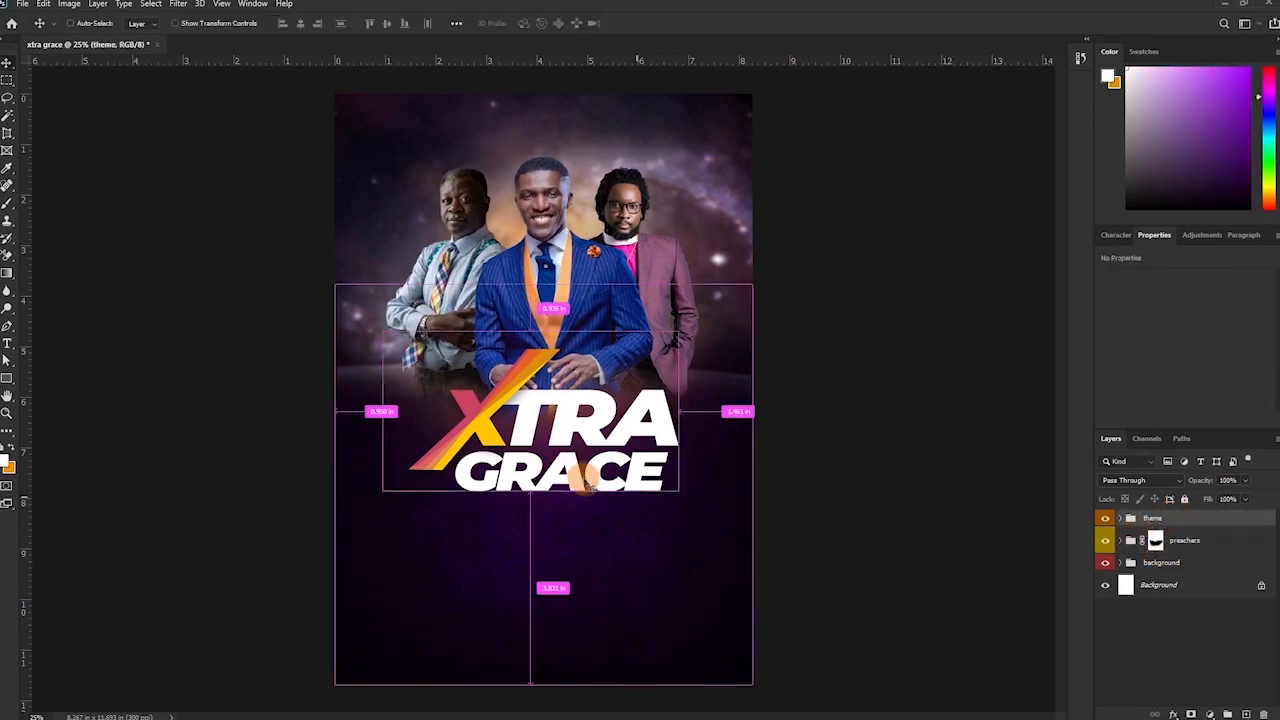
left_click_drag(584, 451, 580, 464)
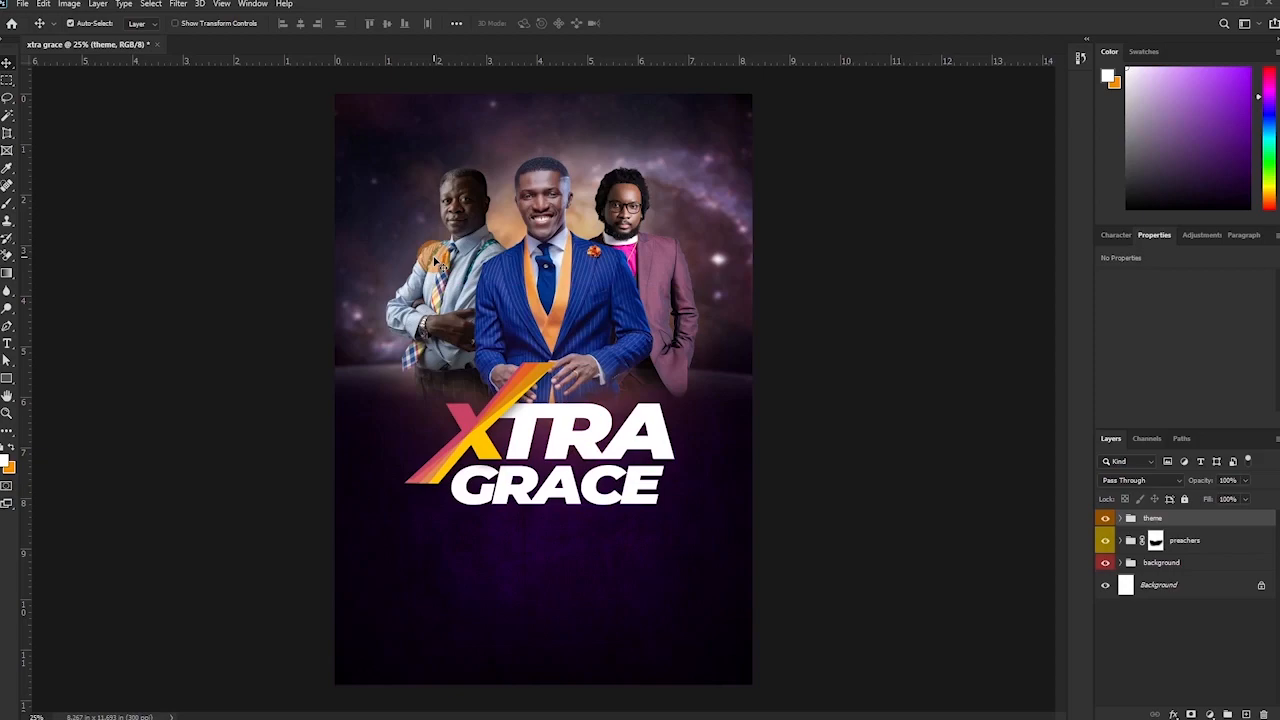
key("ctrl+plus")
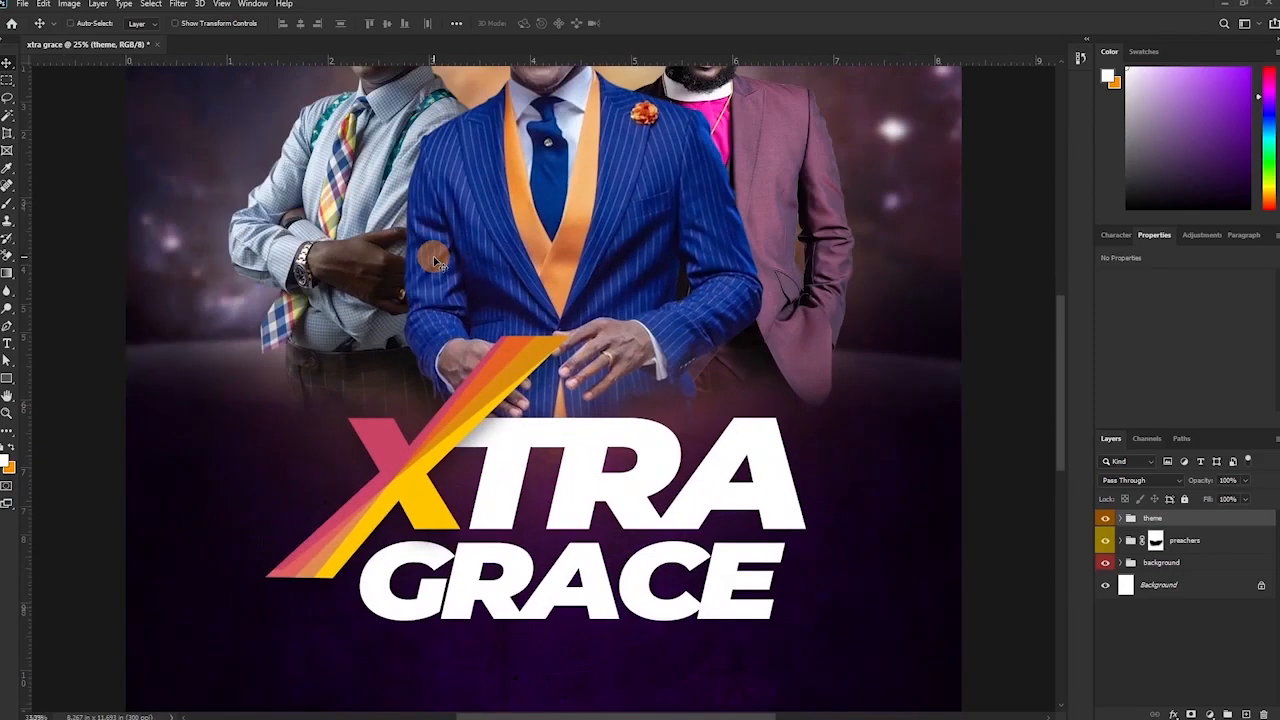
left_click_drag(518, 215, 525, 538)
key("t")
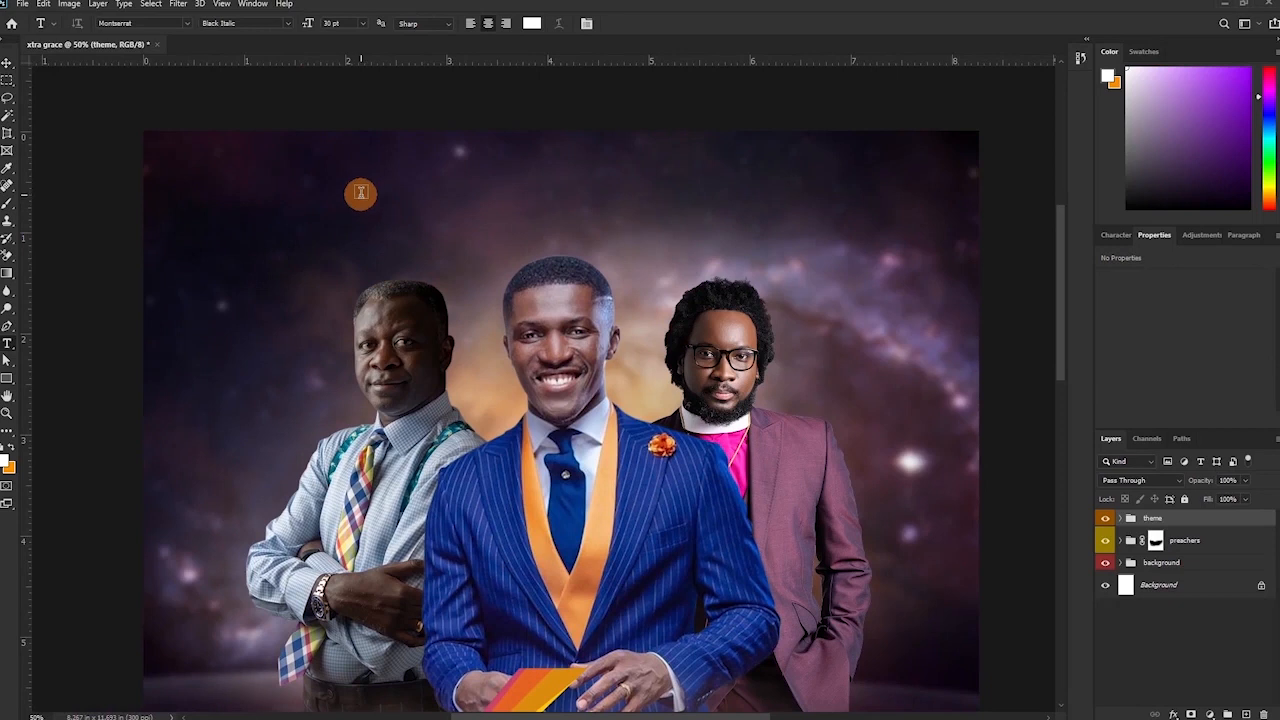
Type 'REV.' and the left preacher's full name above him, breaking it onto three lines.
left_click(354, 222)
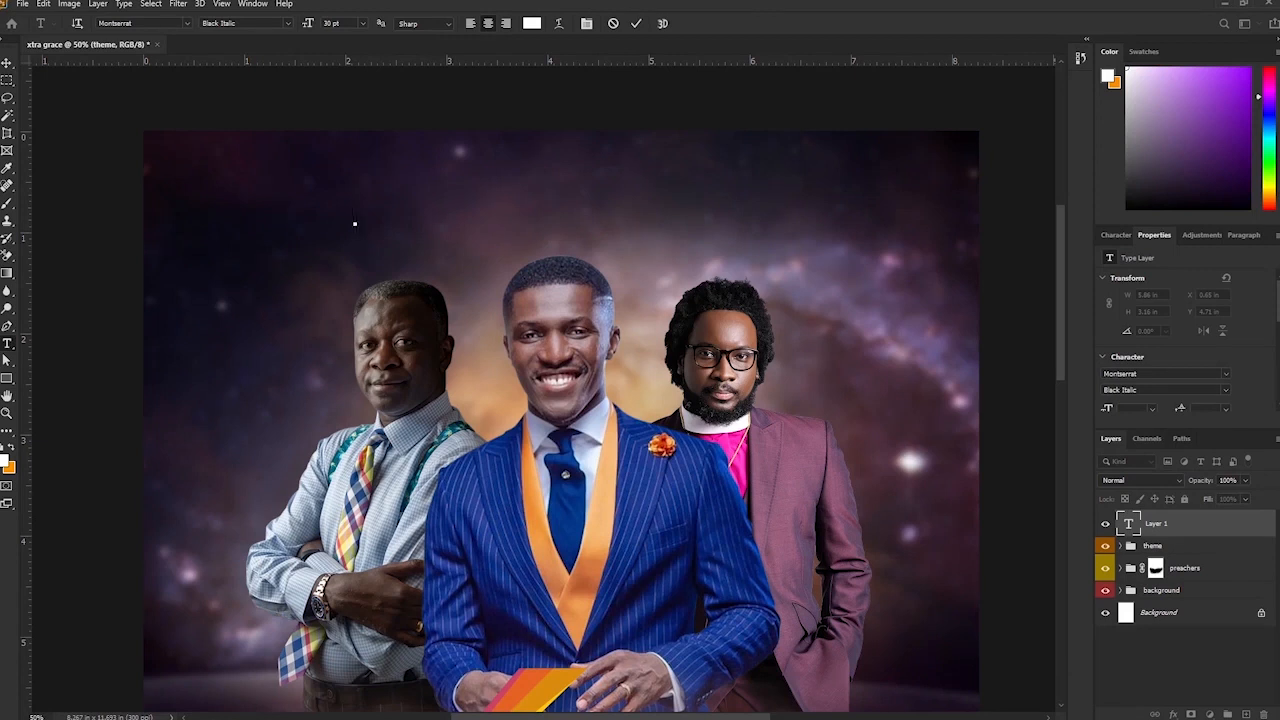
type("REV")
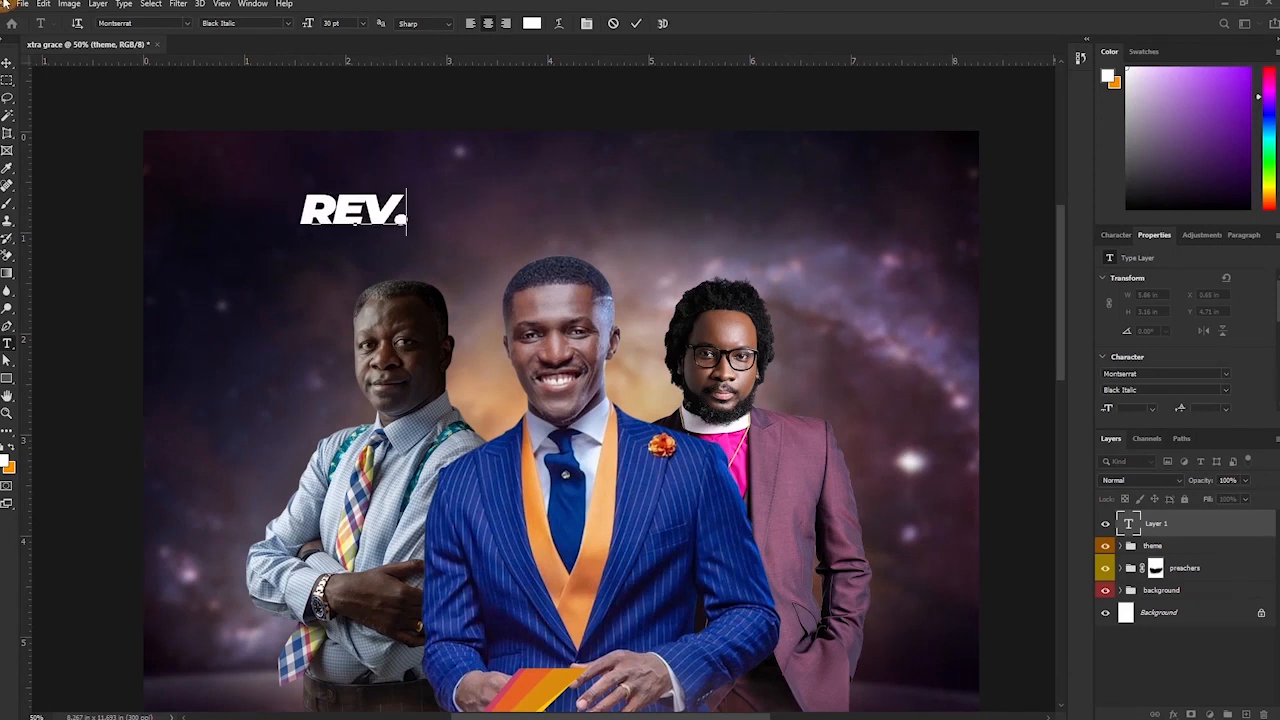
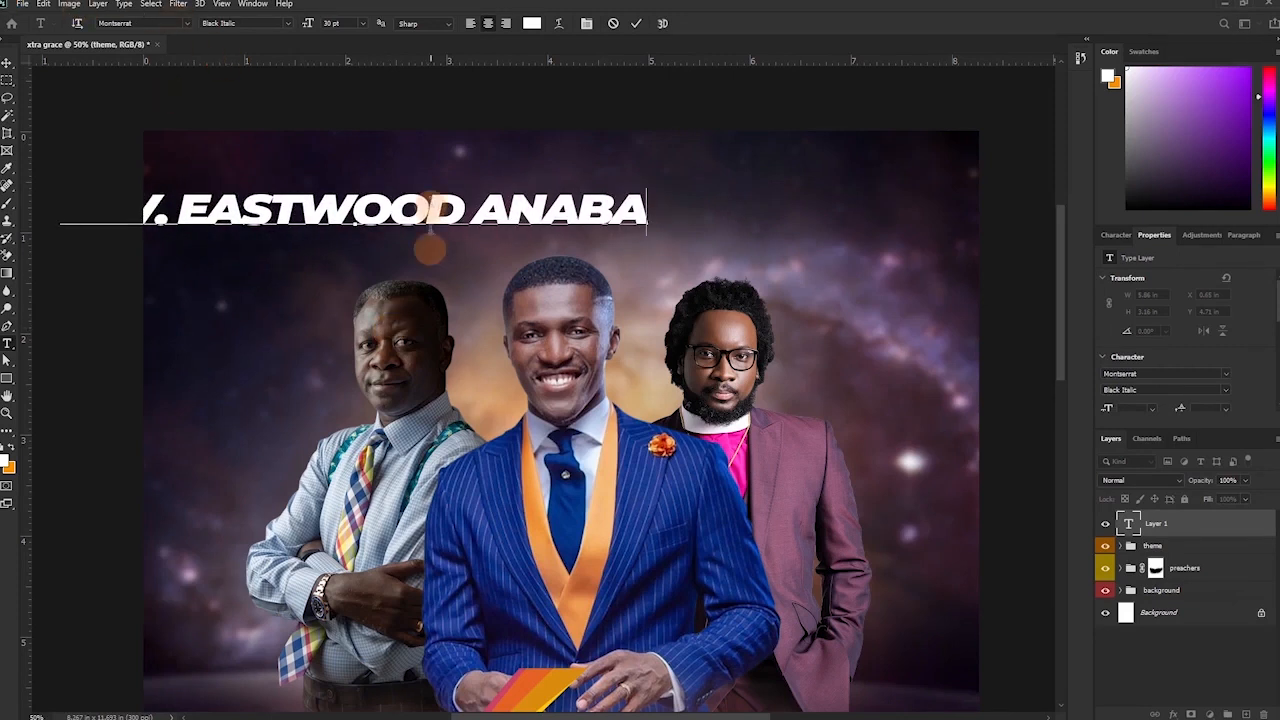
left_click(452, 212)
key("Return")
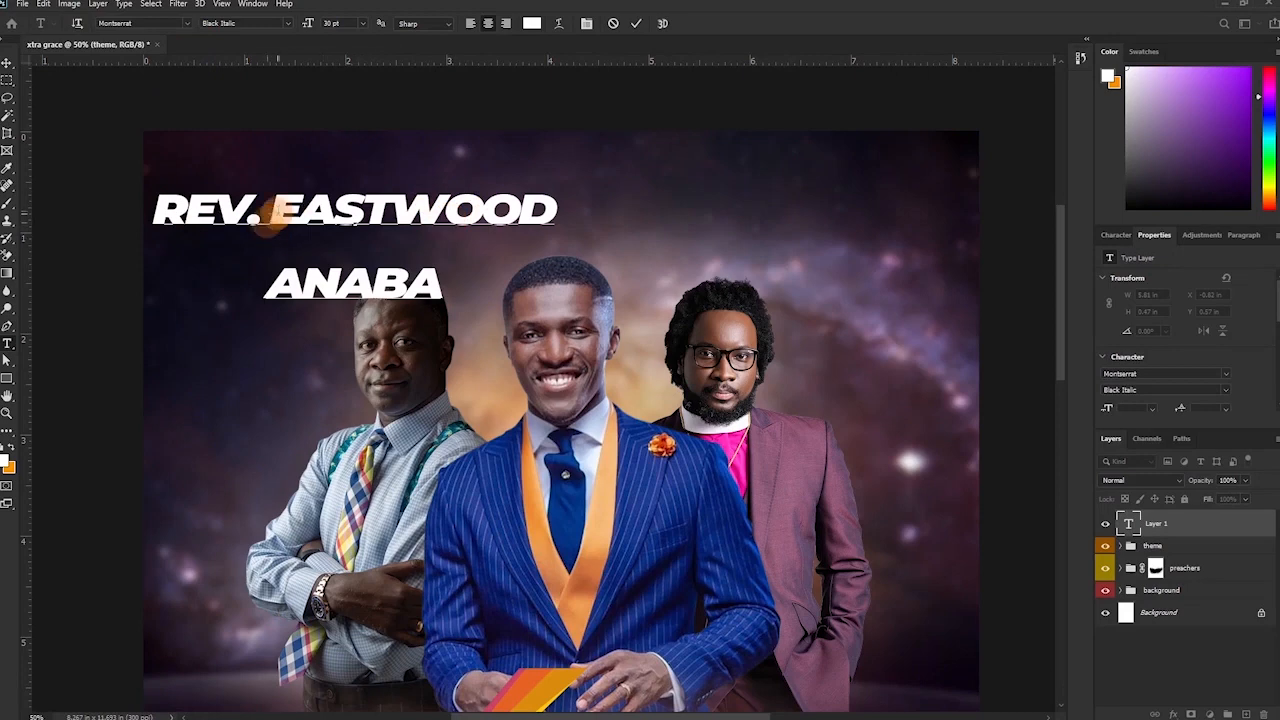
key("Return")
Expand REV. to REVEREND on its own line and search the font list for 'open'.
key("ctrl+a")
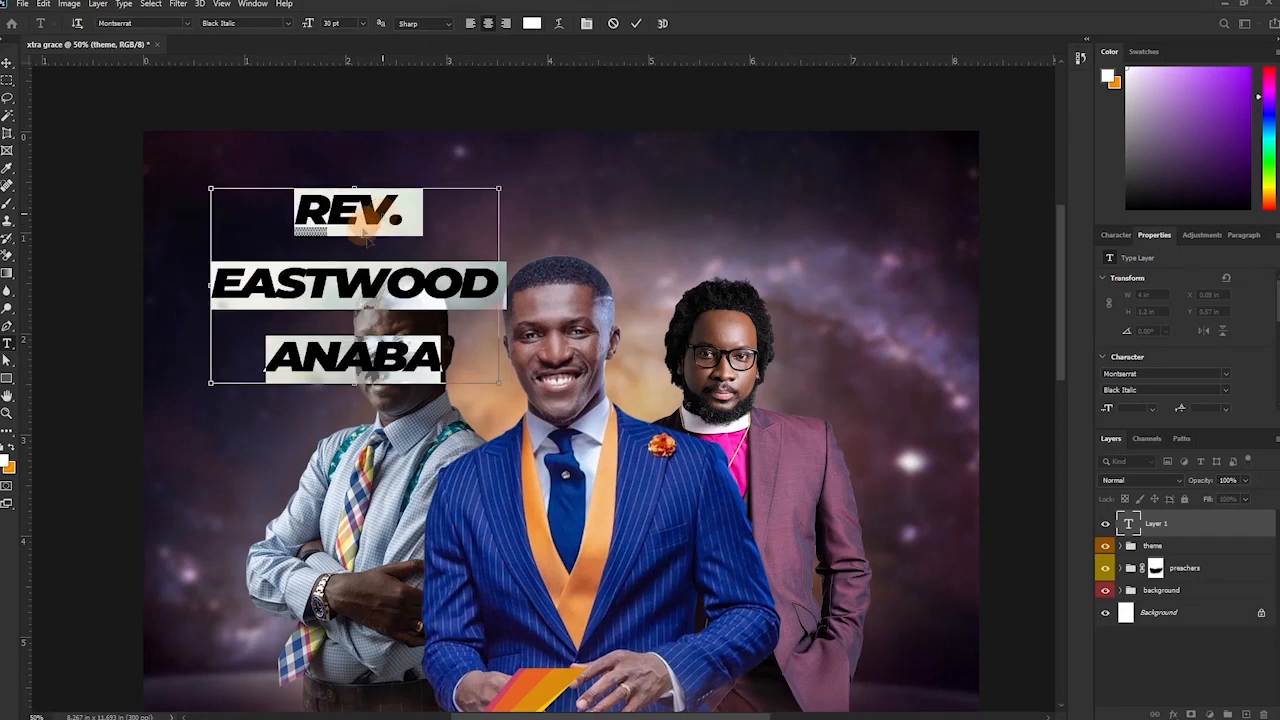
left_click_drag(389, 212, 437, 224)
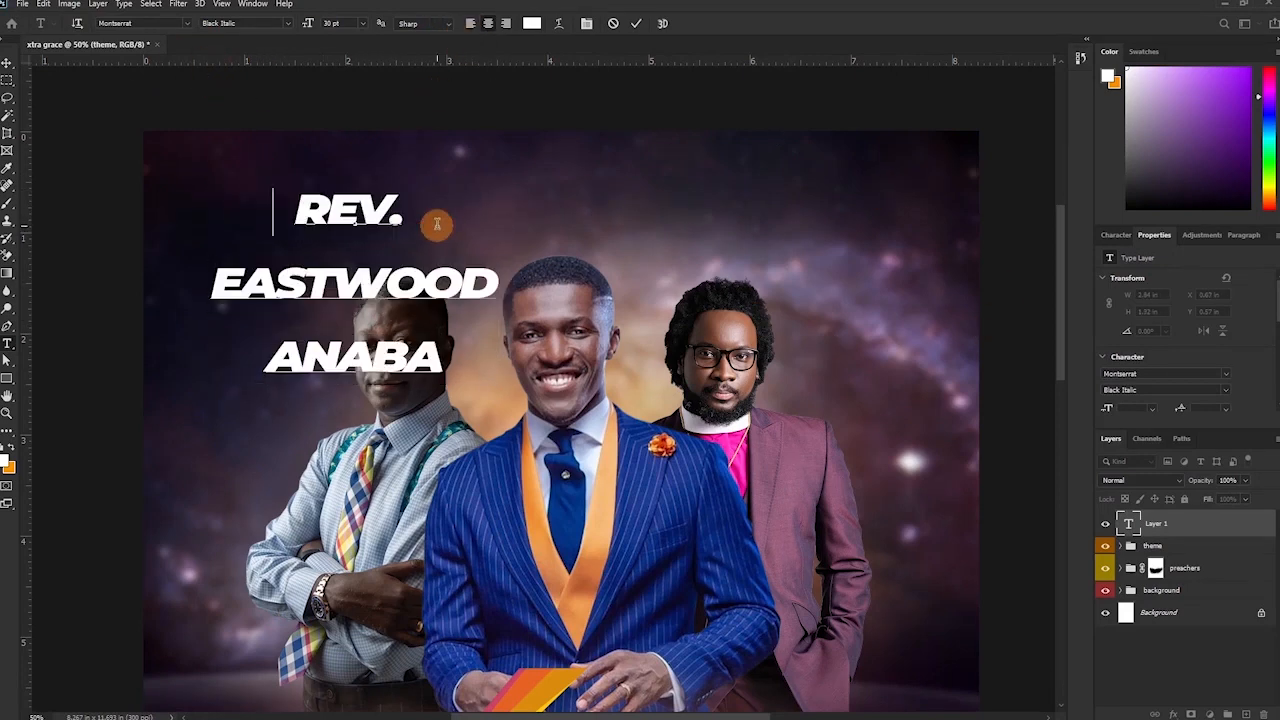
type("EREND")
key("Return")
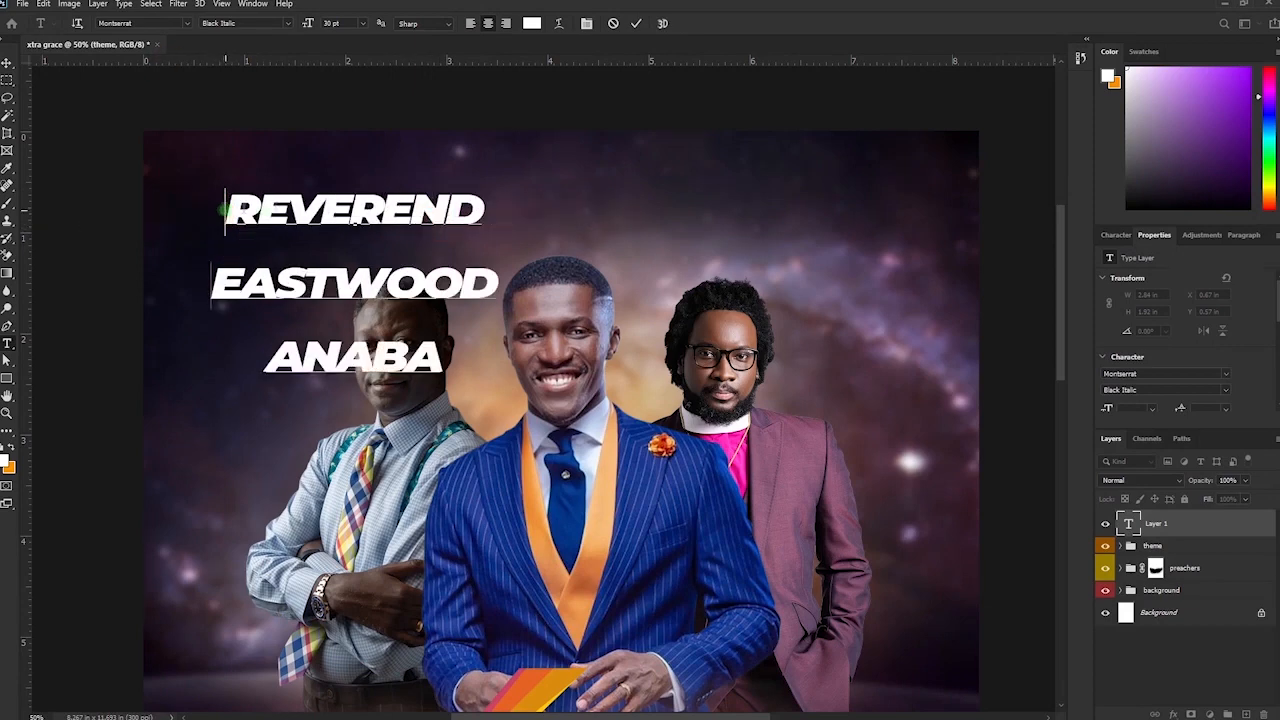
double_click(355, 222)
key("ctrl+a")
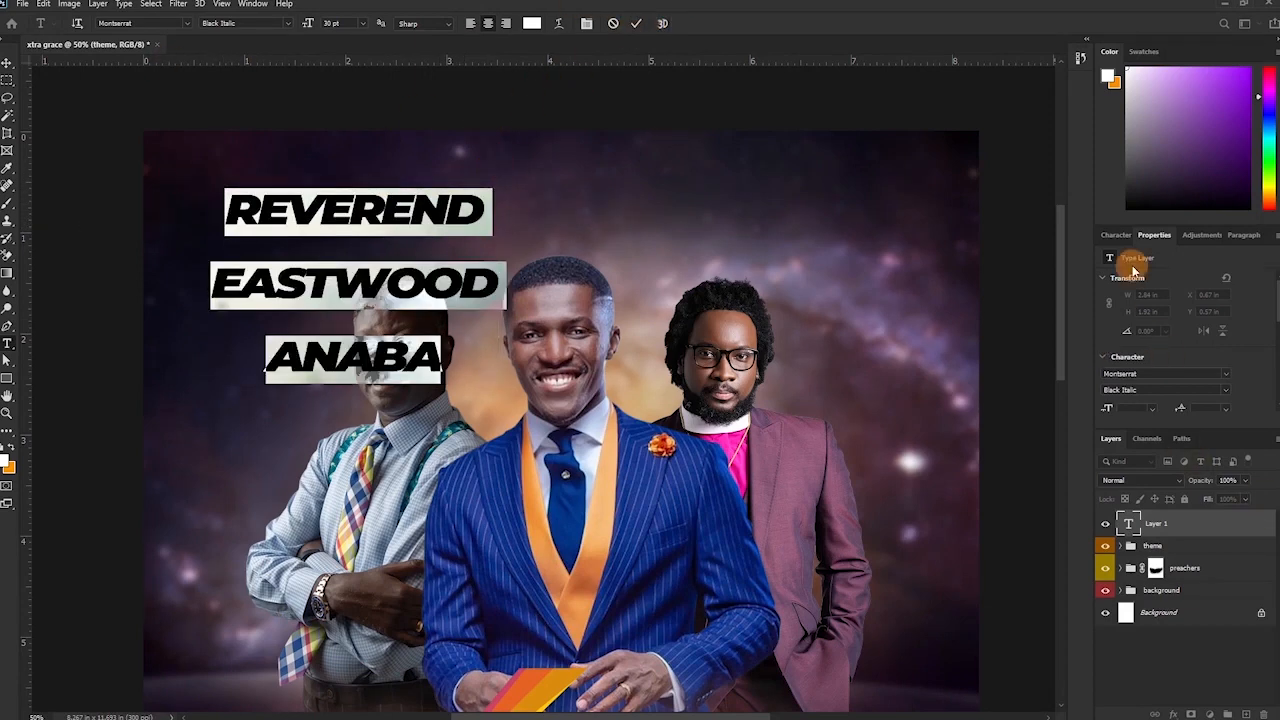
left_click(1116, 235)
left_click(1172, 261)
type("open")
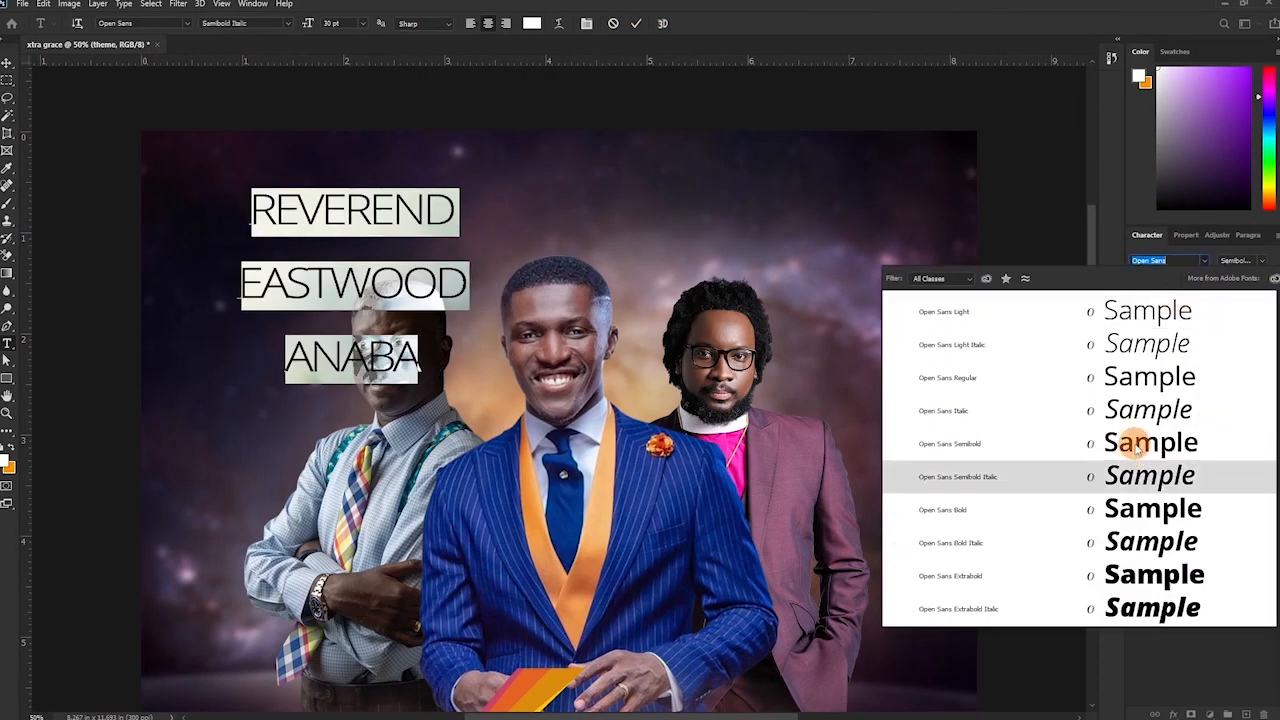
Set the label in Open Sans Semibold with -25 tracking, resetting REVEREND to 0 tracking.
left_click(1137, 444)
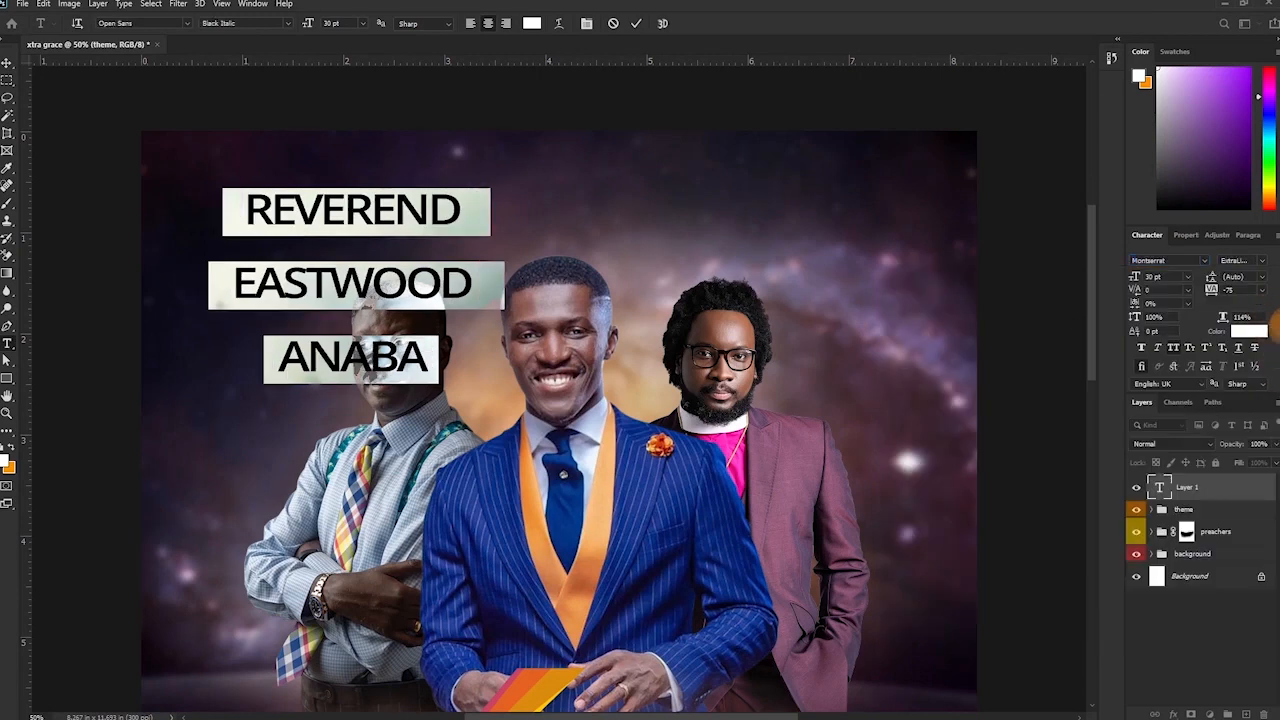
left_click(1261, 290)
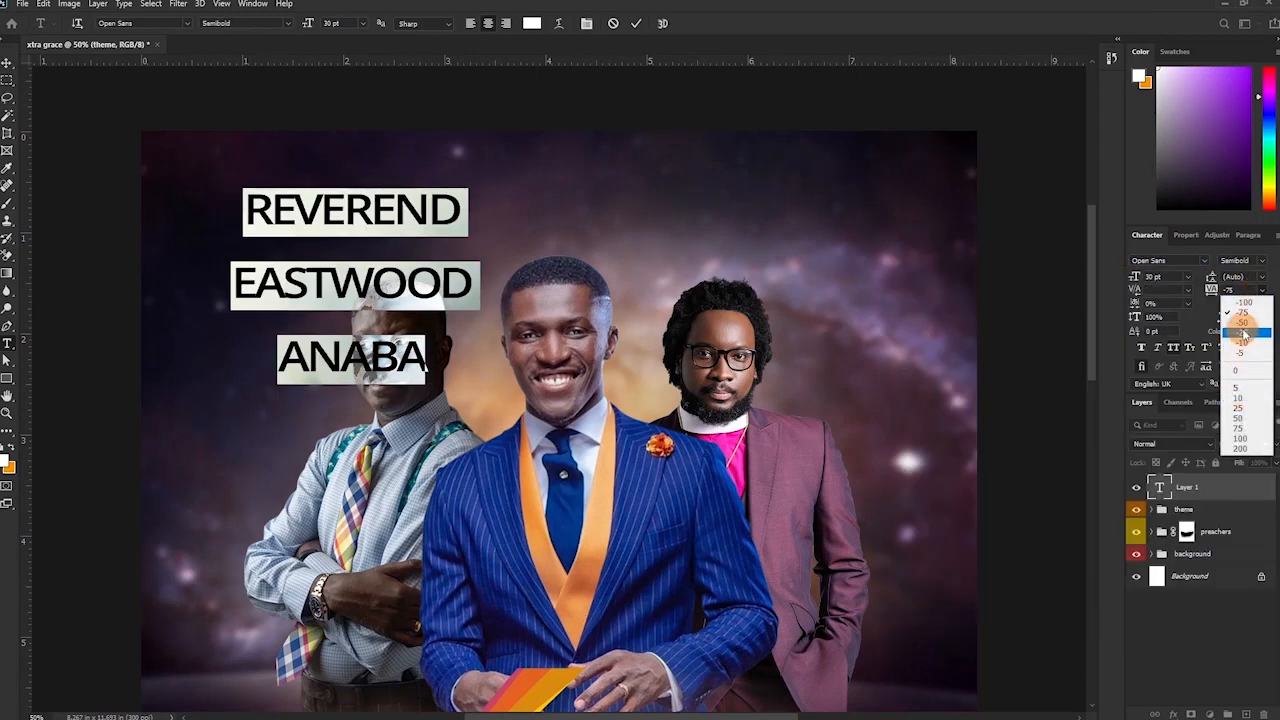
left_click(1242, 334)
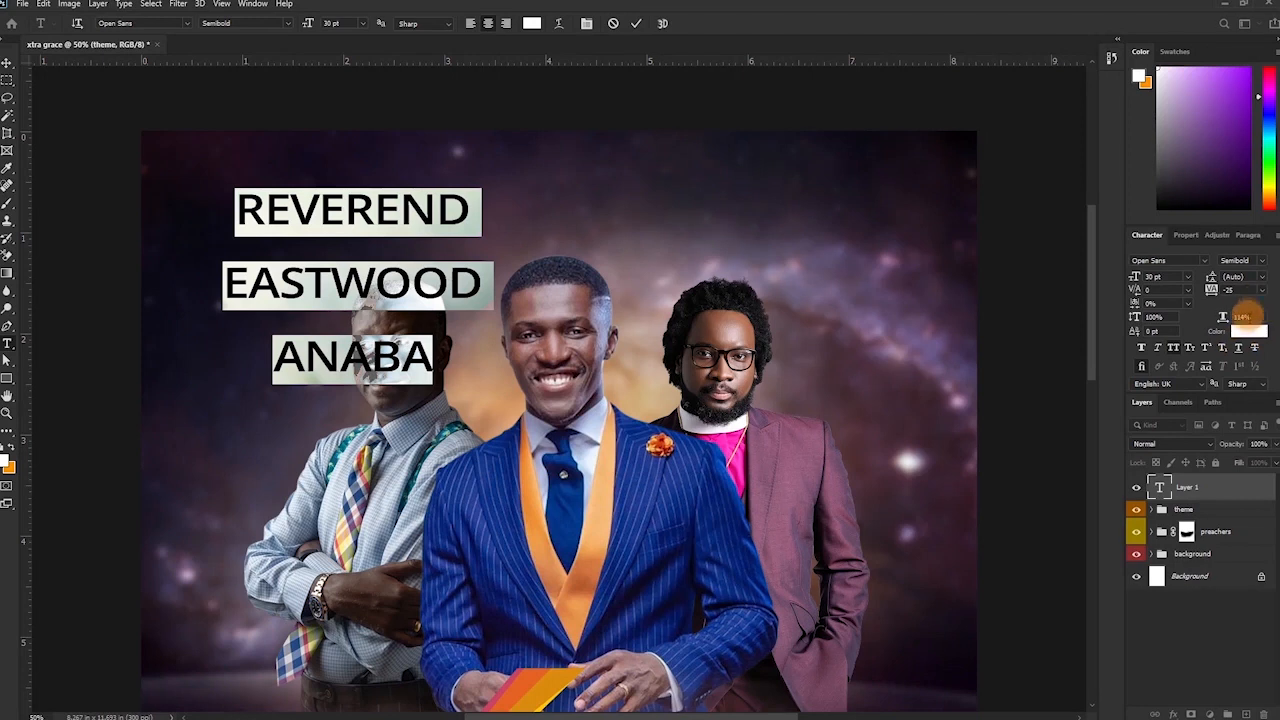
left_click_drag(474, 209, 178, 210)
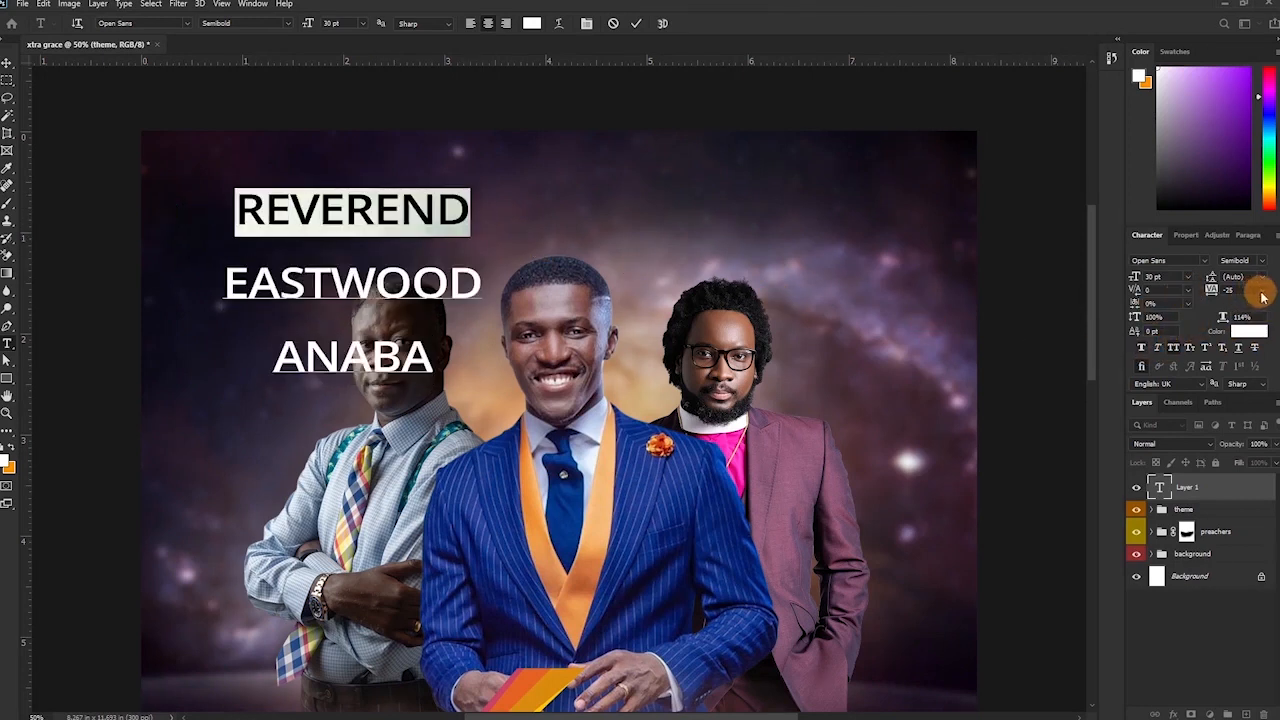
left_click(1262, 290)
left_click(1240, 368)
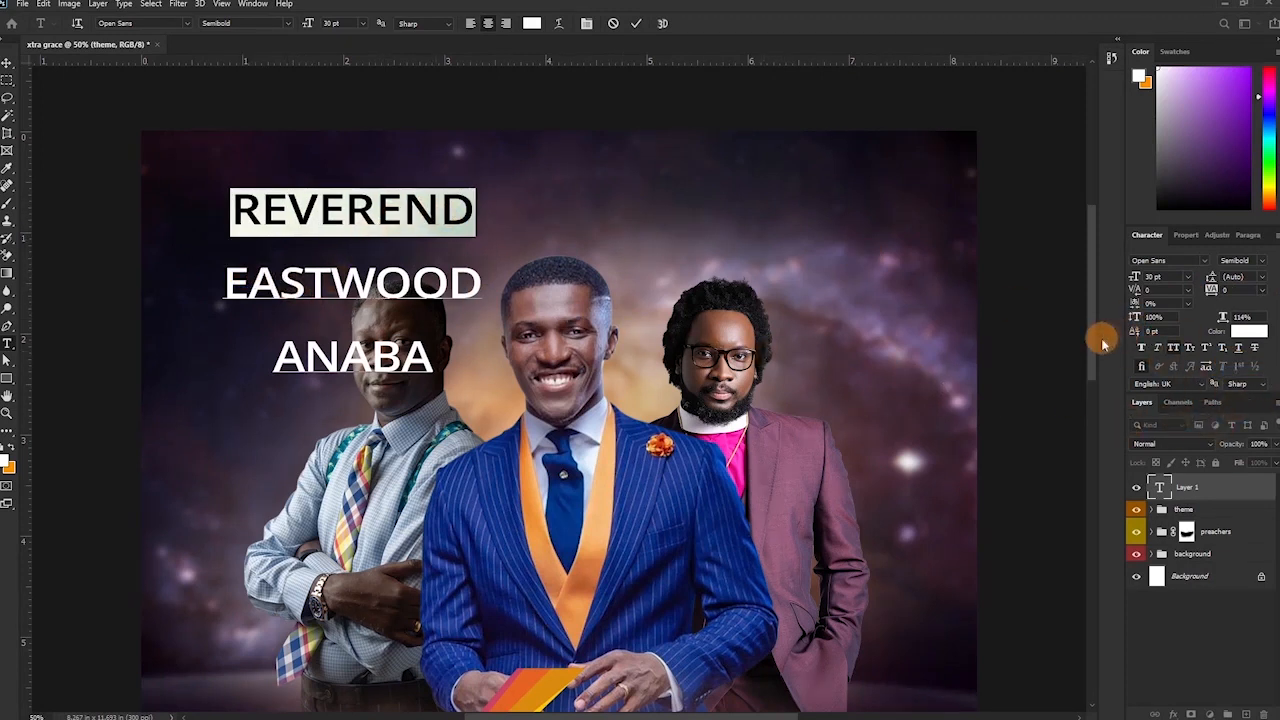
Turn REVEREND from all capitals into 'Reverend' with a capital R.
left_click(1173, 347)
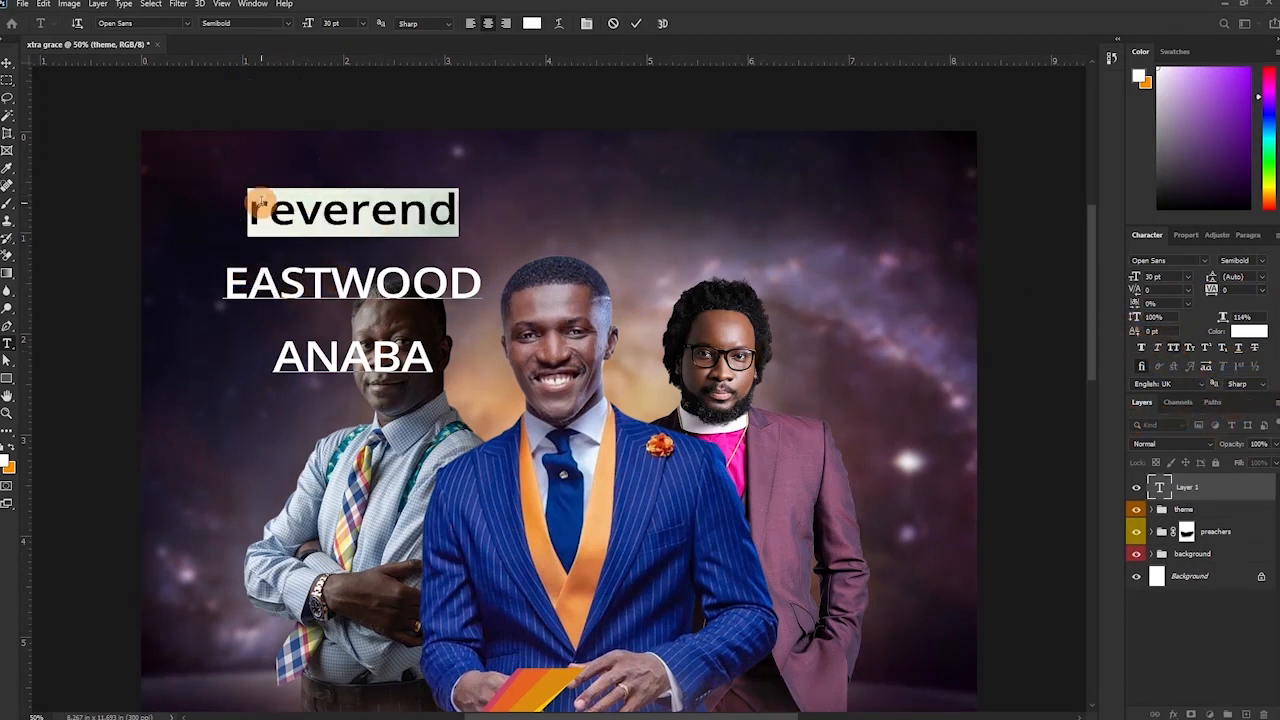
left_click_drag(263, 212, 215, 216)
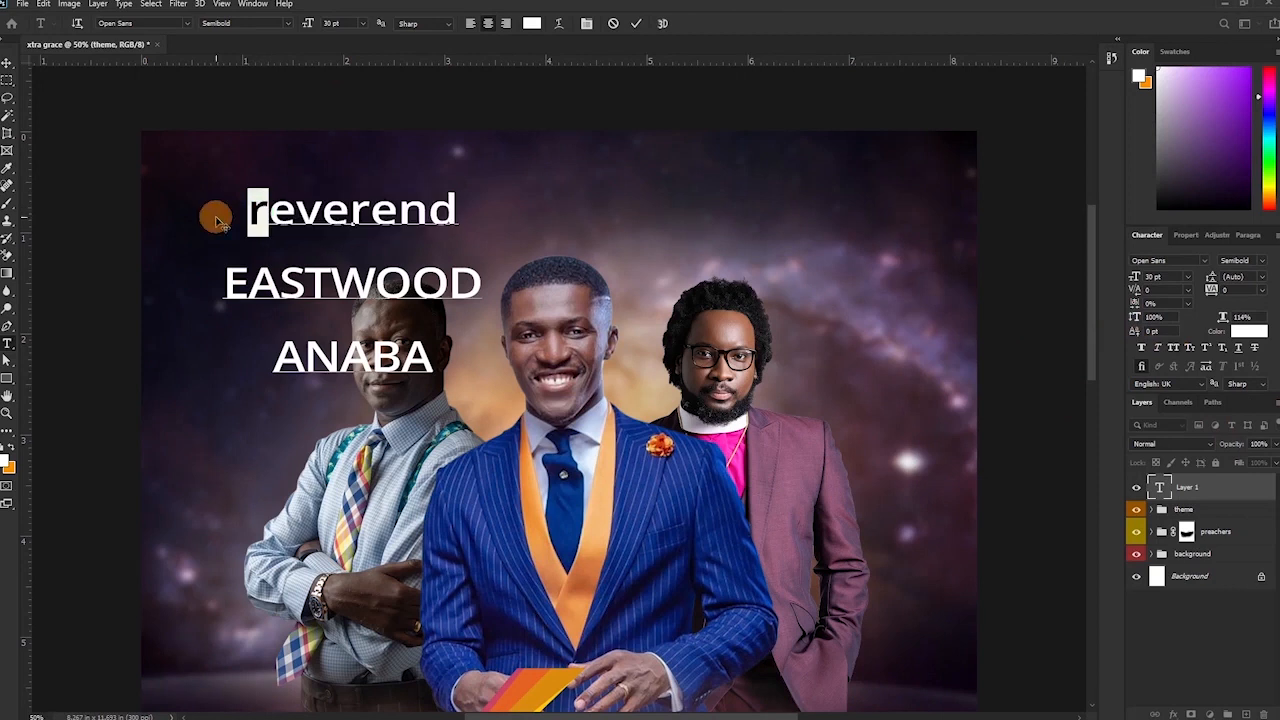
type("R")
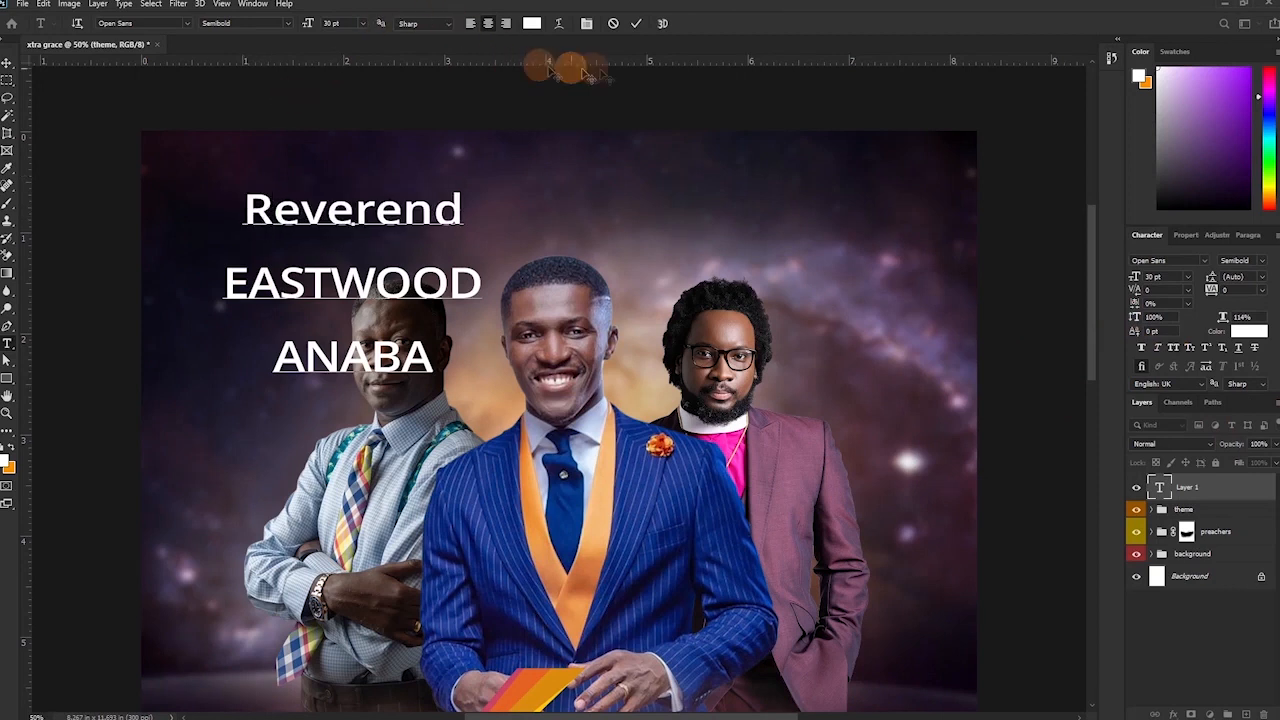
left_click(634, 24)
Give the word Reverend a new script font in golden yellow #ffc600.
double_click(330, 216)
left_click_drag(243, 210, 477, 206)
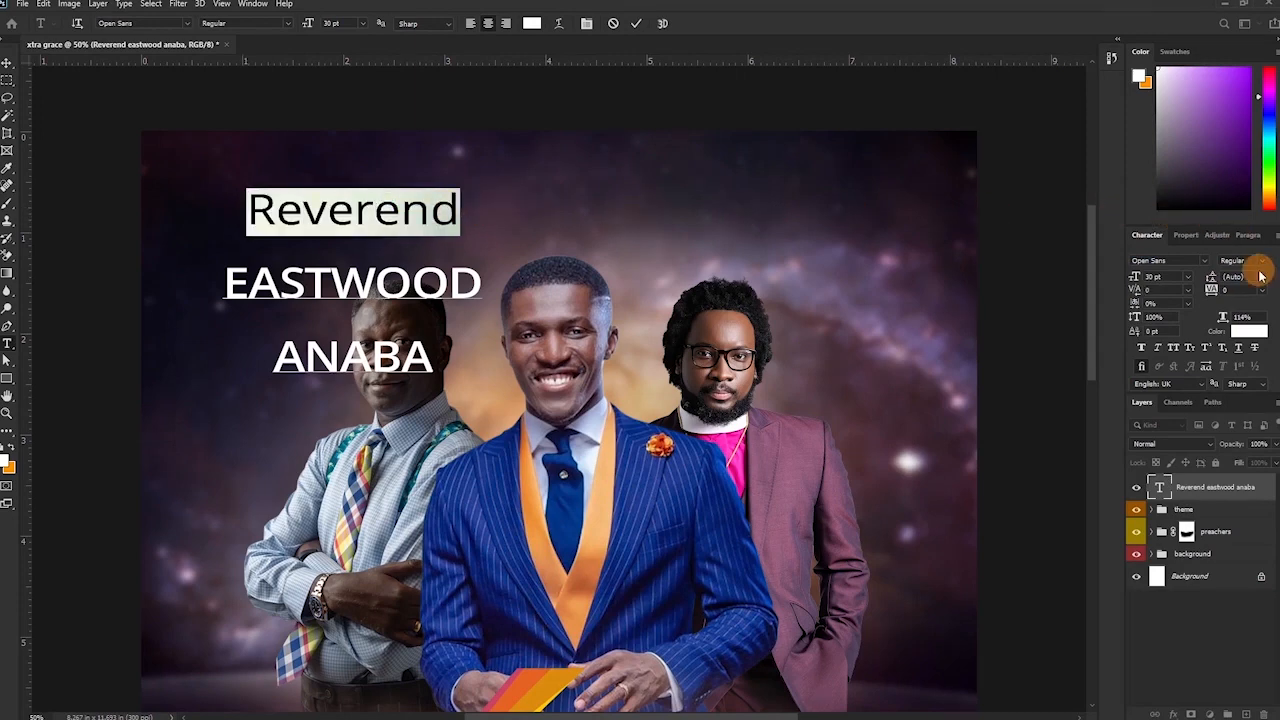
left_click(1207, 262)
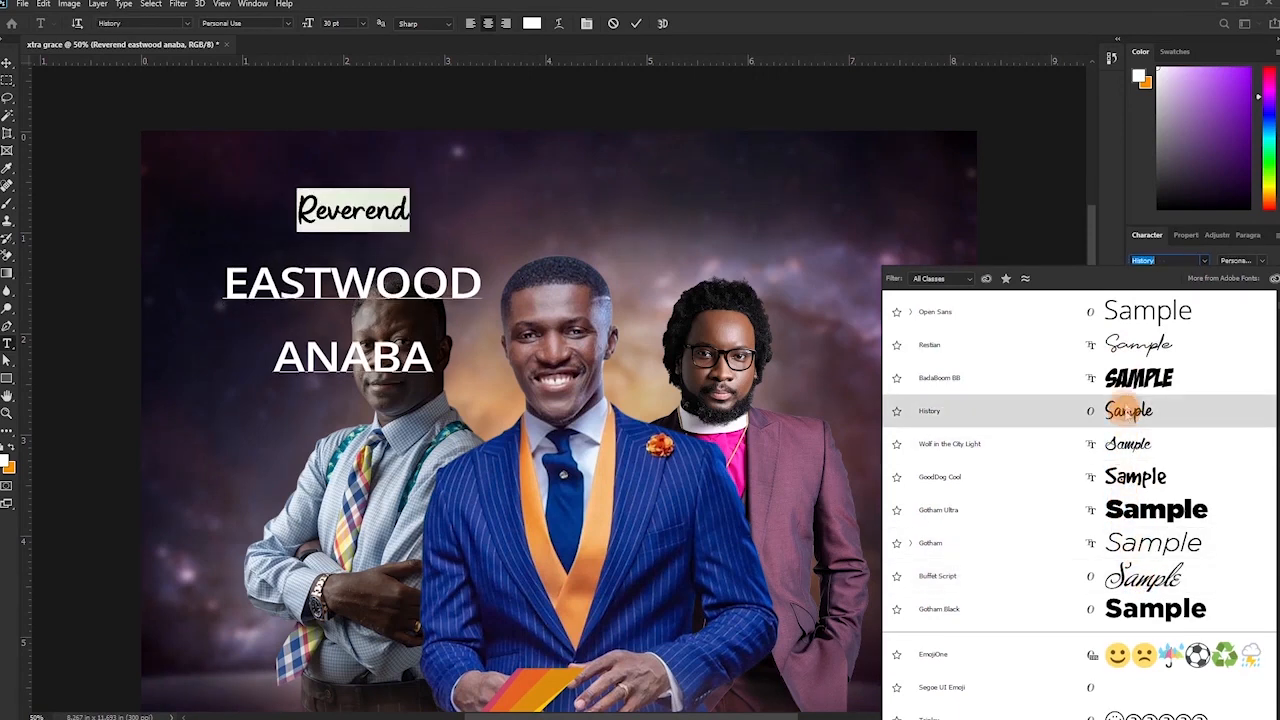
left_click(1130, 377)
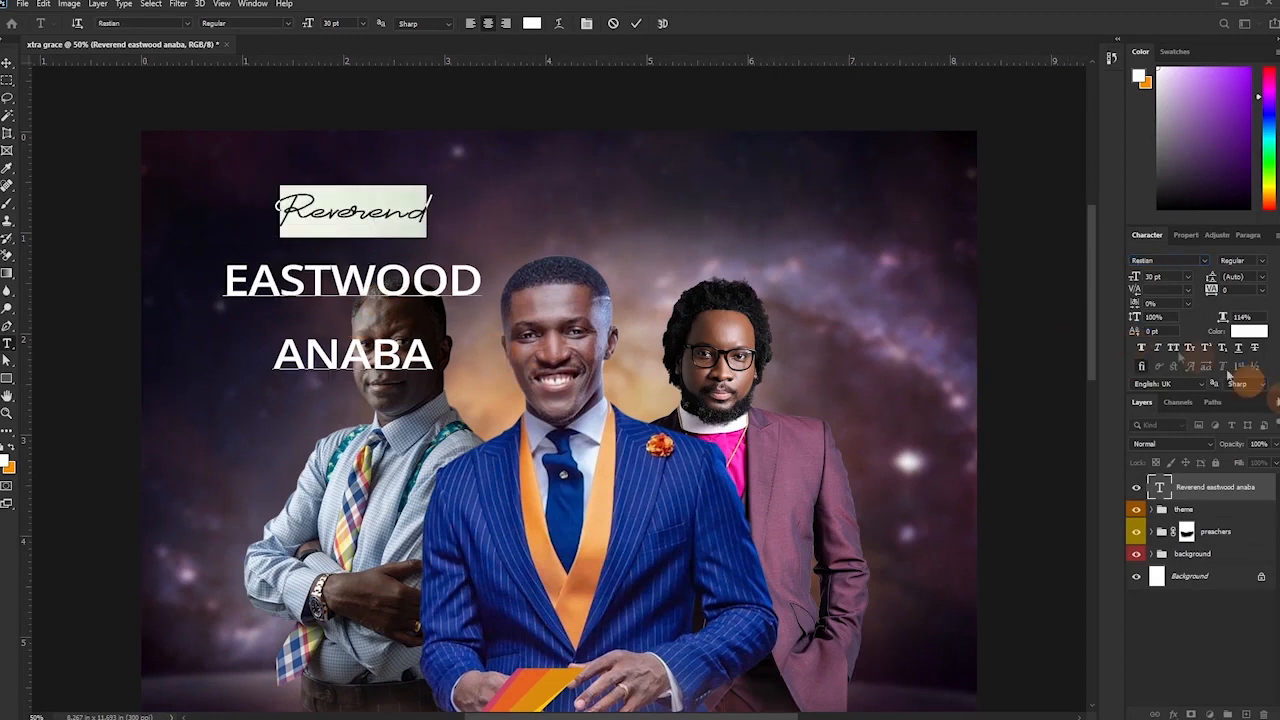
left_click(1244, 331)
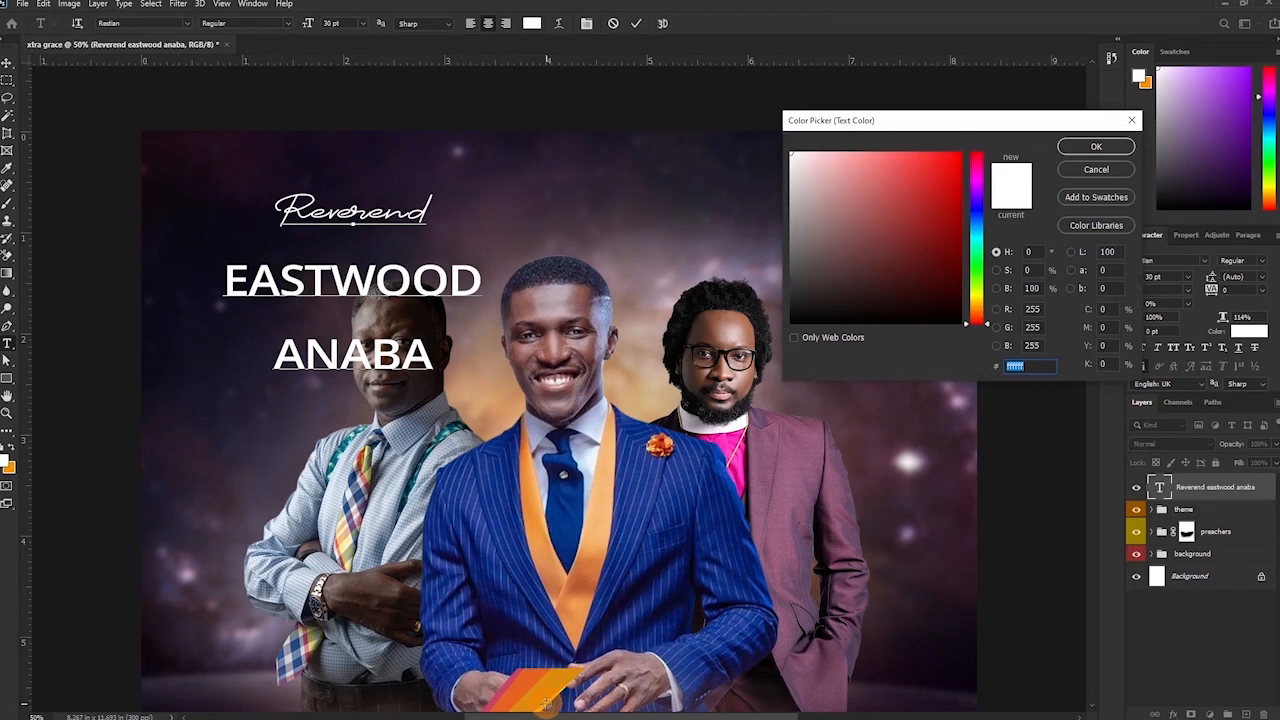
type("ffc600")
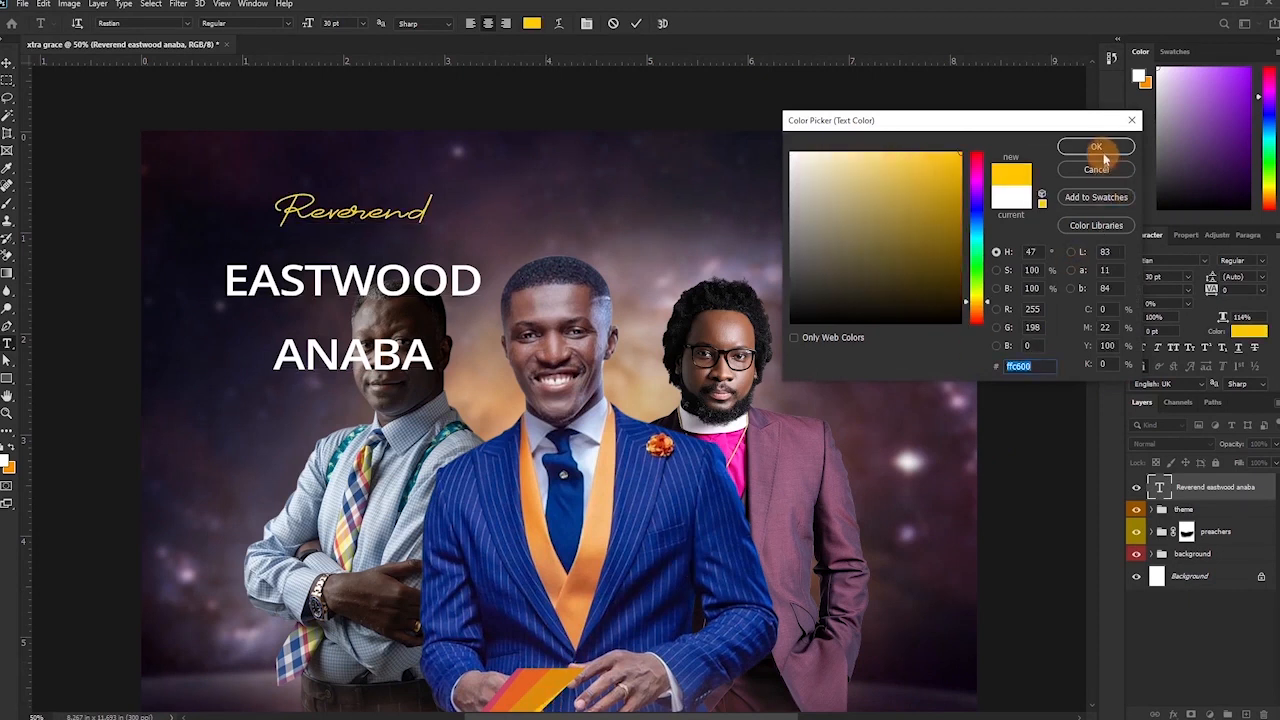
left_click(1099, 145)
left_click(285, 345)
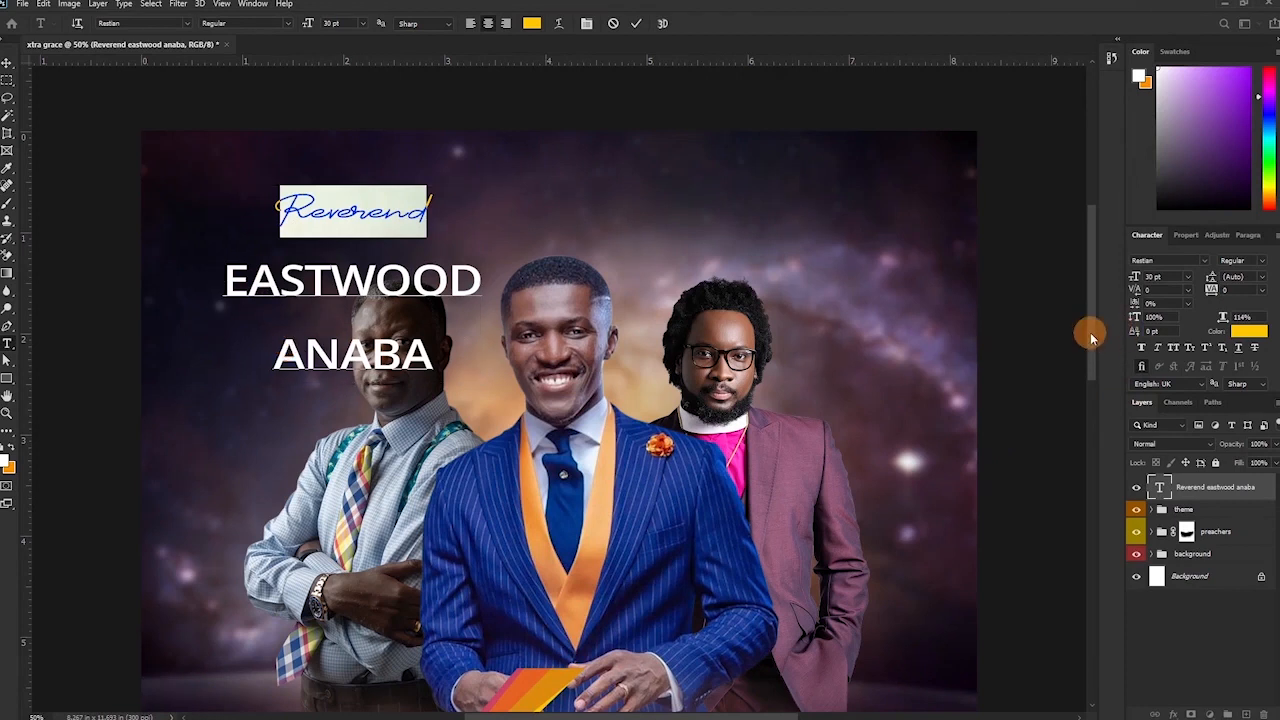
Shrink the name label and tighten its line spacing to 16 pt.
left_click(636, 27)
key("v")
key("ctrl+t")
left_click_drag(483, 380, 389, 214)
left_click(658, 26)
left_click(1262, 280)
left_click(1236, 386)
left_click(1262, 278)
left_click(1239, 374)
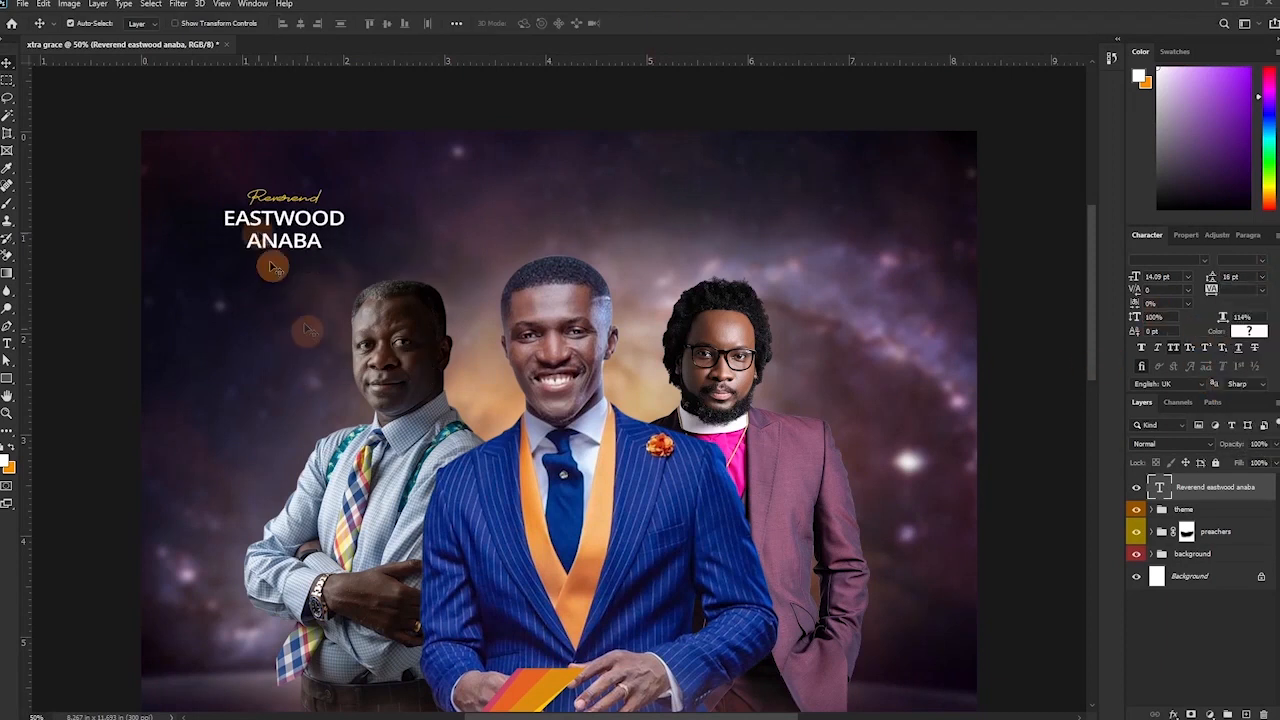
Right-align the name label and enlarge the word Reverend.
key("t")
left_click(502, 26)
key("v")
key("t")
left_click_drag(211, 198, 297, 197)
left_click_drag(1134, 278, 1139, 279)
left_click(635, 22)
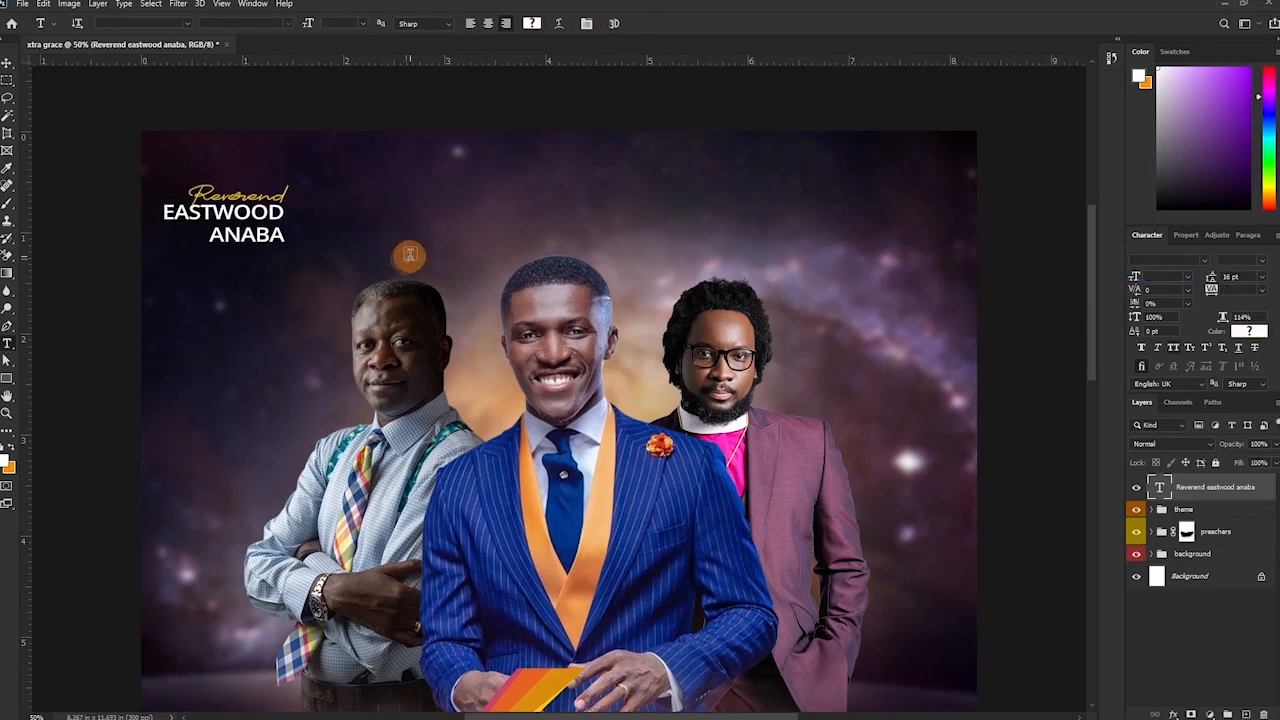
Position the label above the left preacher and duplicate it, placing a copy over the middle preacher.
key("v")
left_click_drag(252, 225, 400, 228)
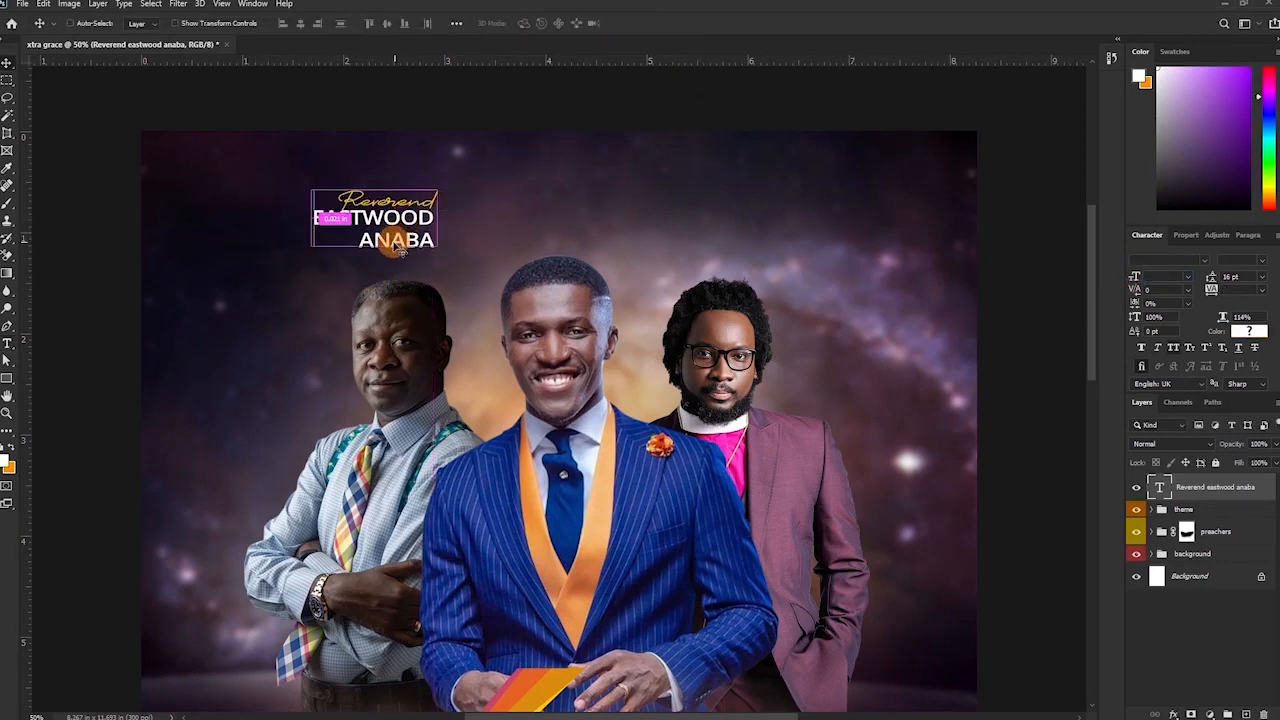
key("ctrl+j")
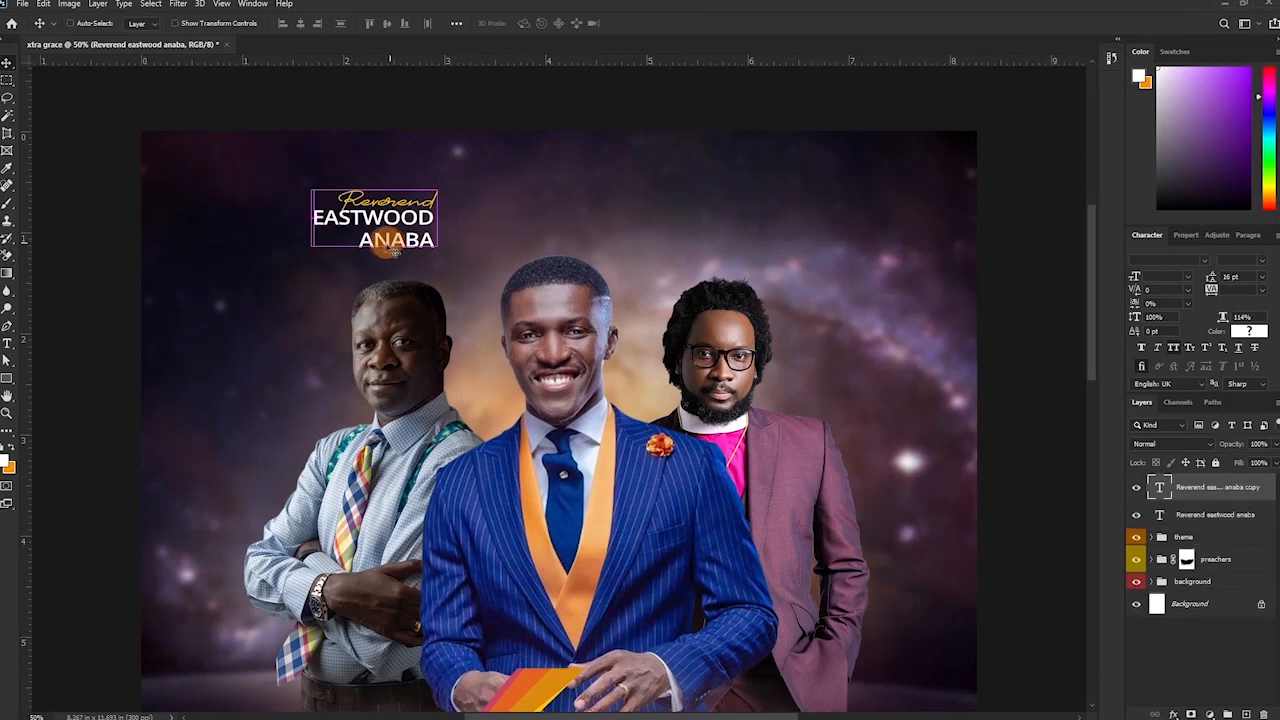
left_click_drag(397, 250, 703, 238)
key("ctrl+j")
Retitle the middle copy 'Host' with the middle preacher's name, centre-aligned above him.
key("t")
left_click(553, 221)
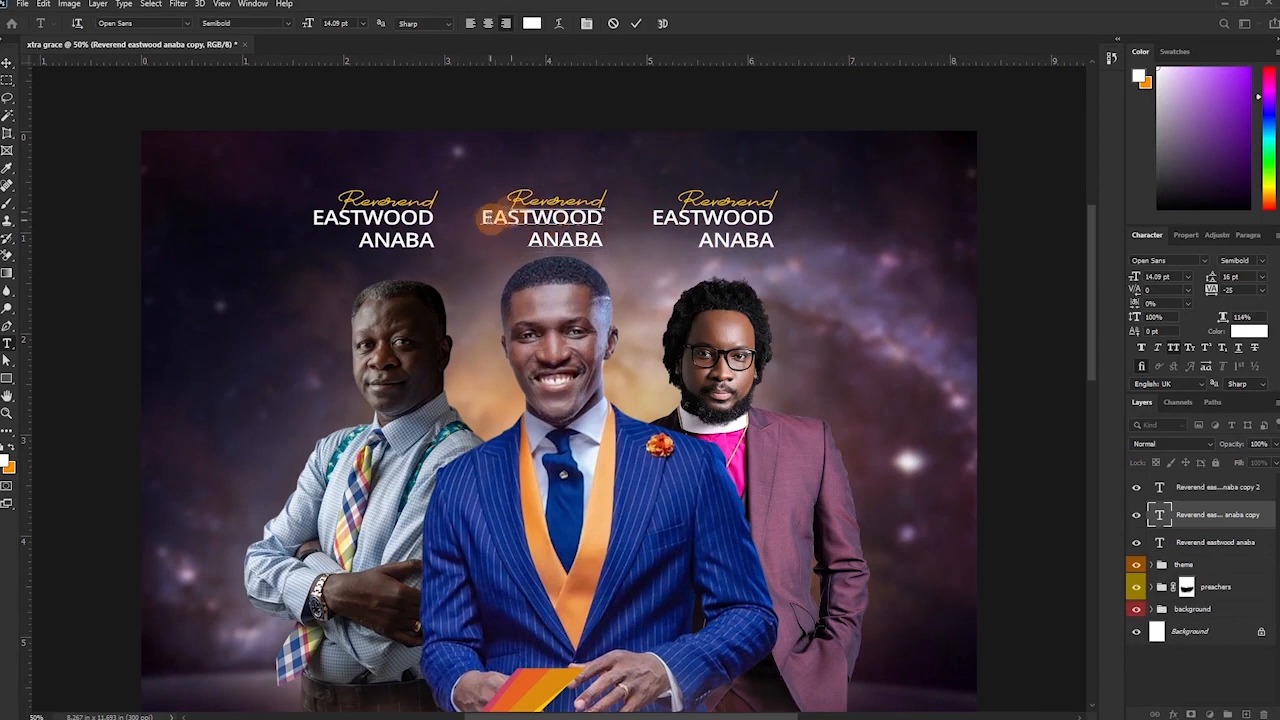
left_click_drag(482, 217, 608, 246)
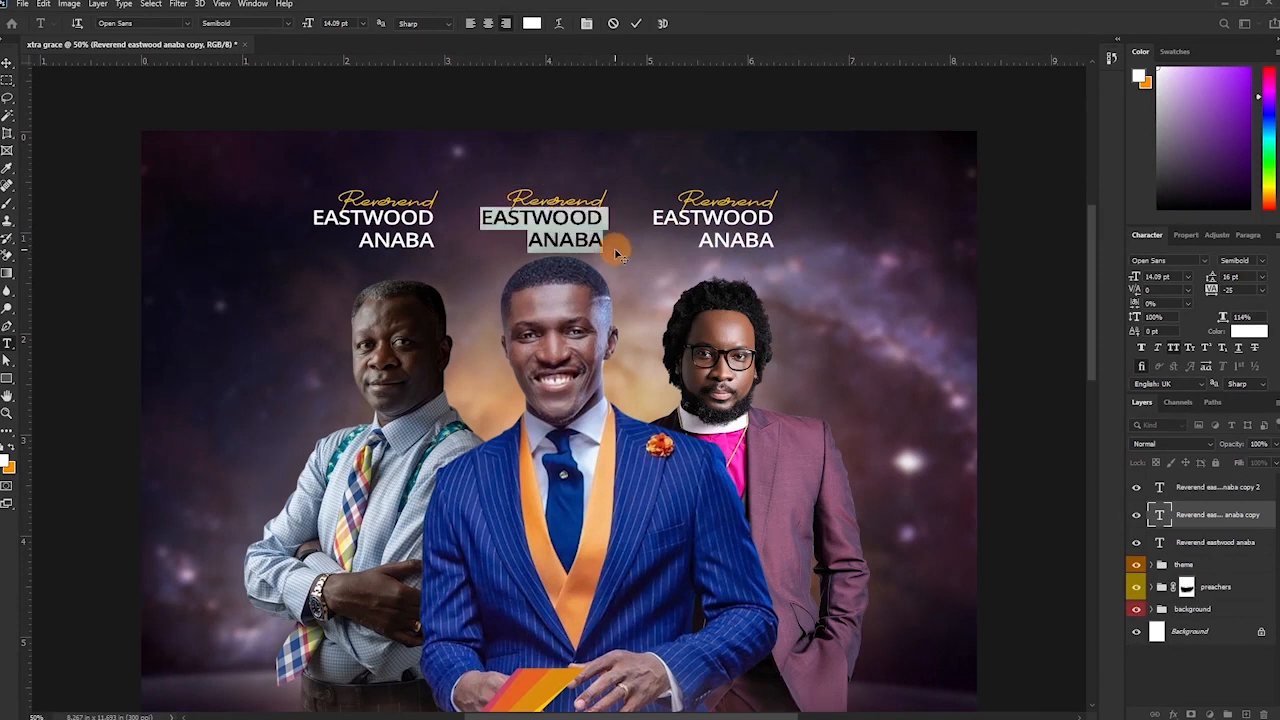
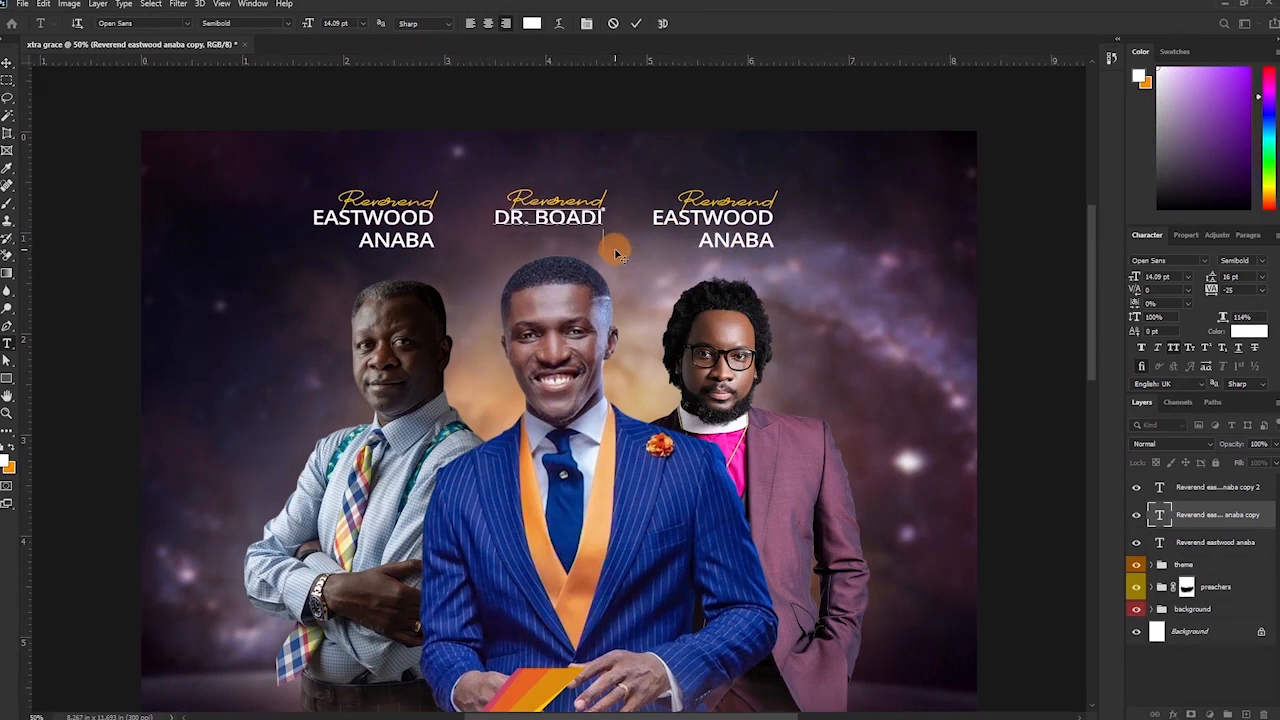
double_click(614, 194)
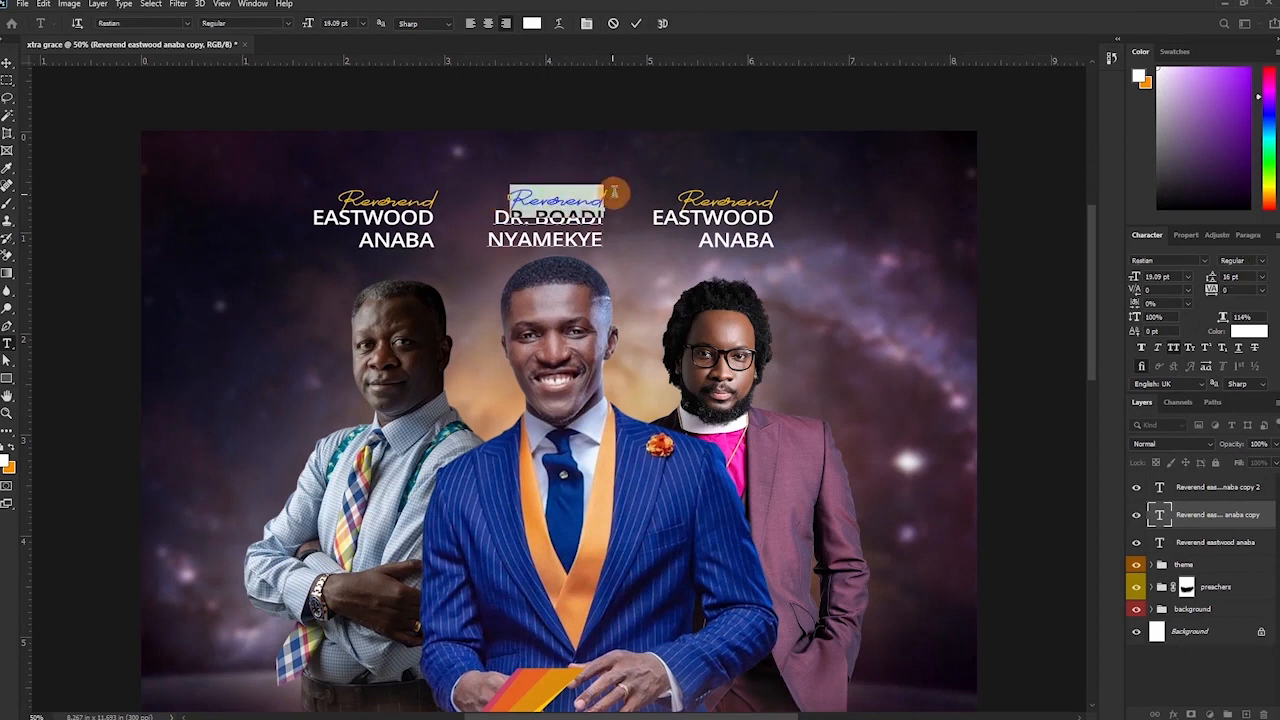
type("Hos")
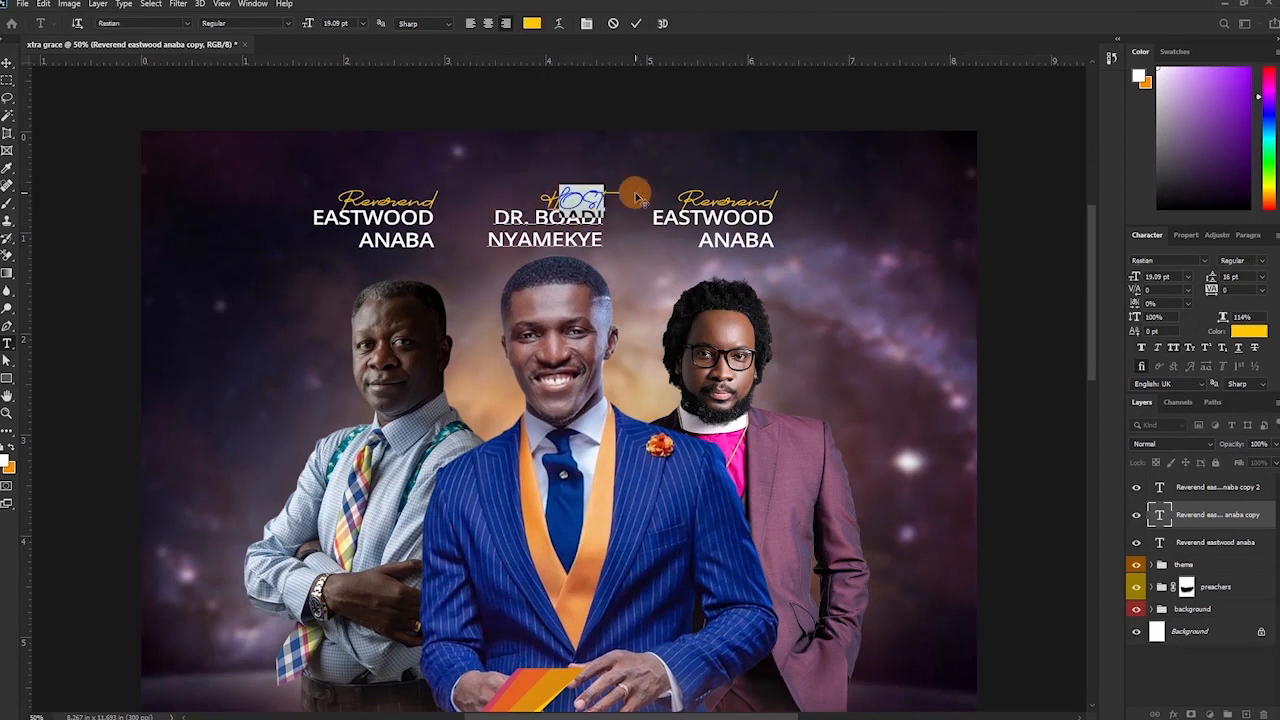
type("t")
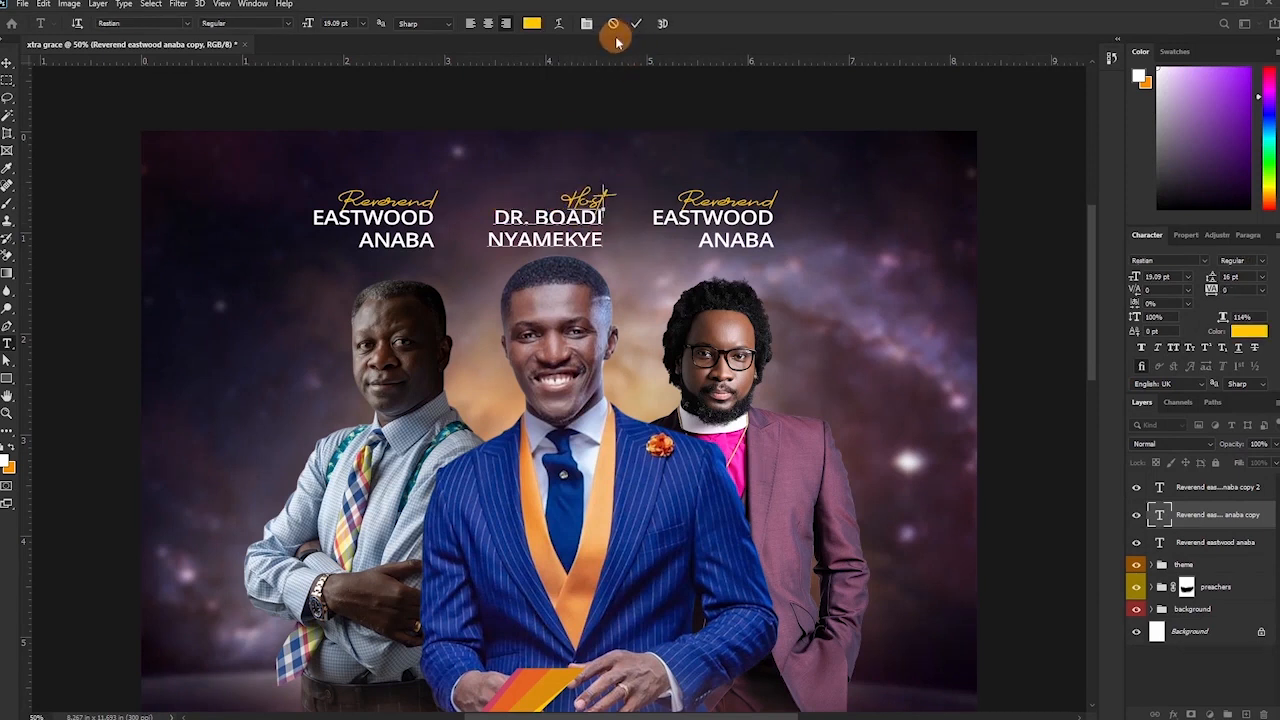
key("ctrl+a")
left_click(488, 23)
left_click(636, 23)
key("v")
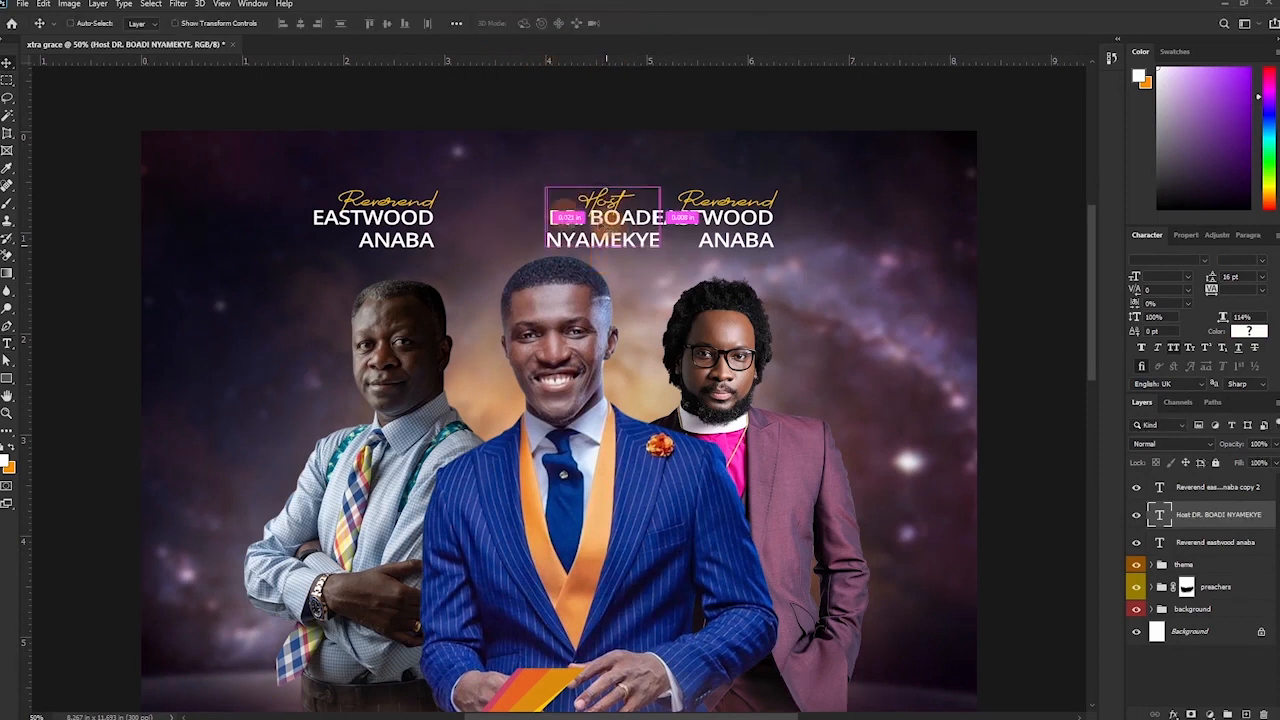
left_click_drag(598, 219, 553, 207)
Replace the right copy's title with 'Dr' and its name with the right preacher's name.
key("t")
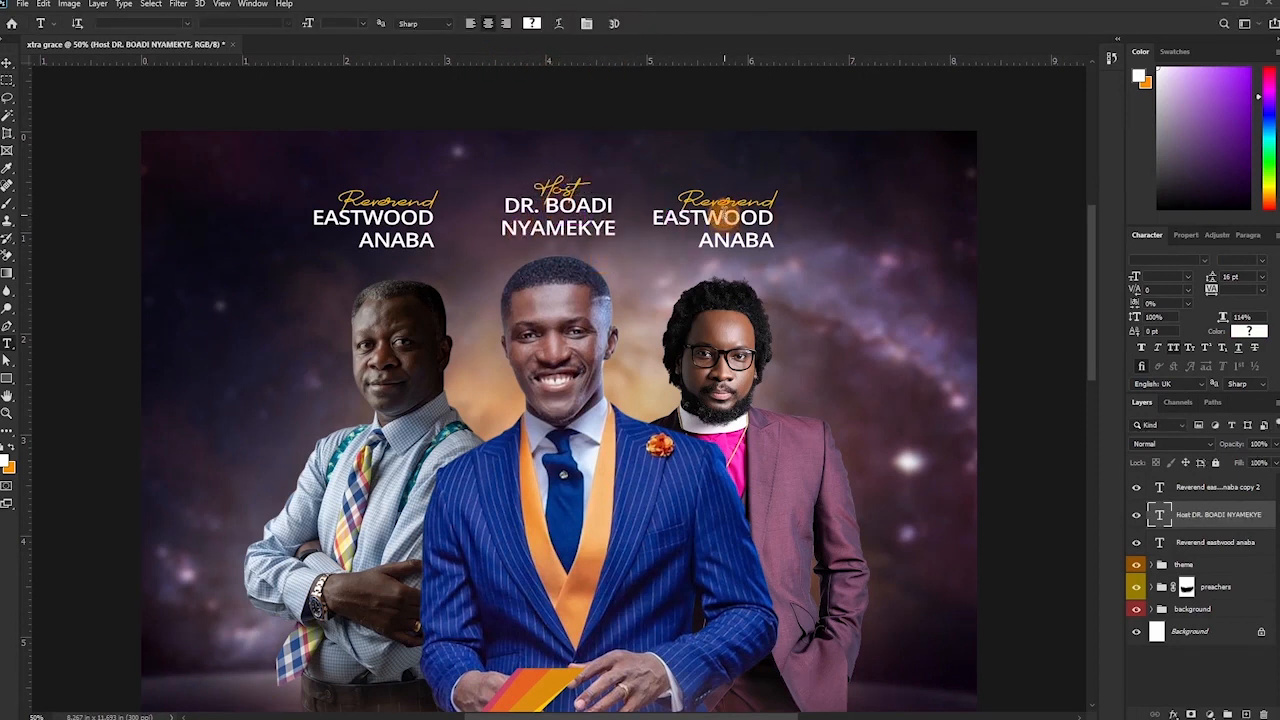
left_click(718, 218)
left_click_drag(680, 196, 788, 200)
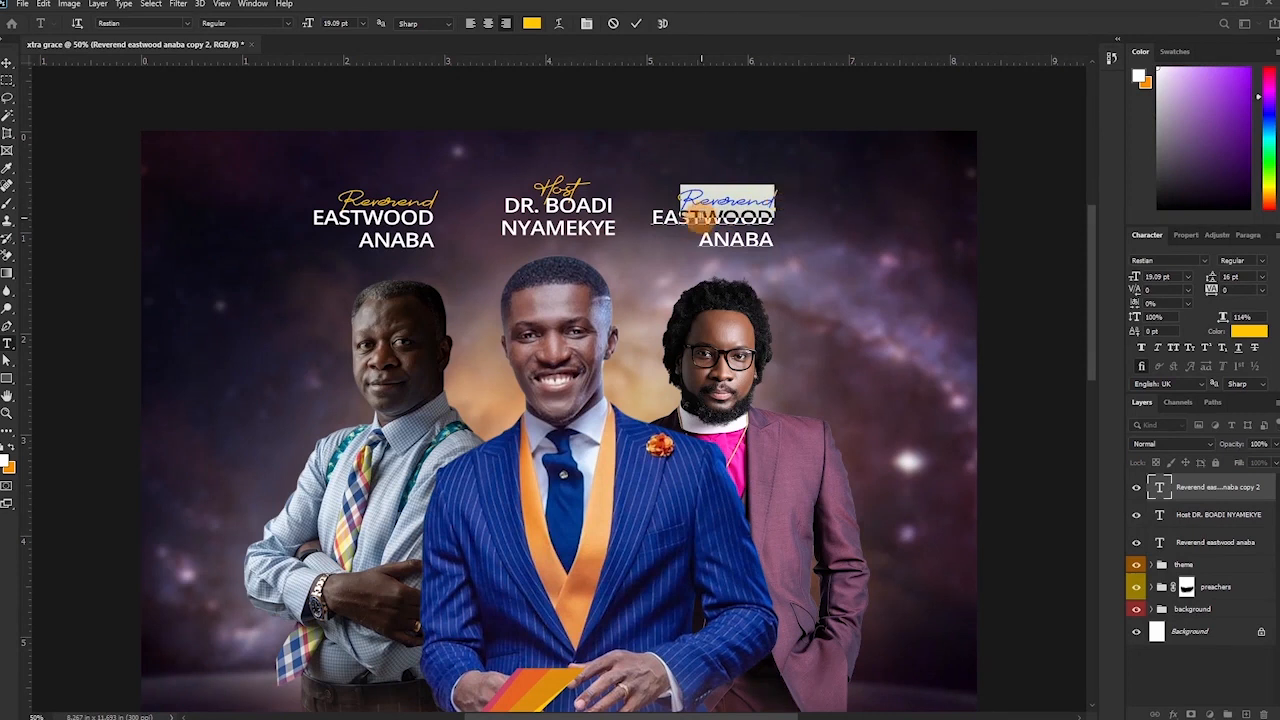
type("Dr")
left_click_drag(652, 218, 803, 221)
left_click_drag(699, 240, 779, 243)
type("BADU")
Left-align the right label, change its title to 'Pastor' and move it over the right preacher.
left_click_drag(696, 200, 784, 244)
left_click(471, 23)
left_click(804, 198)
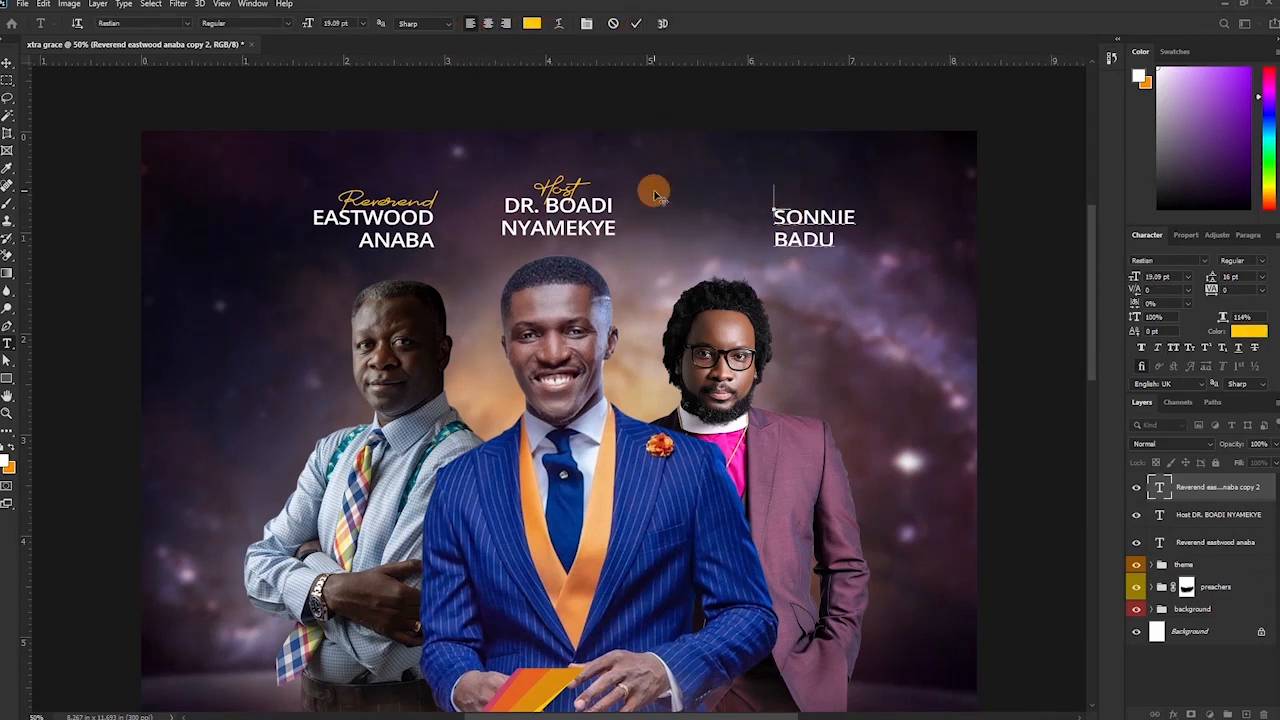
type("Pastor")
left_click(636, 24)
key("v")
left_click_drag(829, 238, 743, 238)
left_click(1194, 541, "shift")
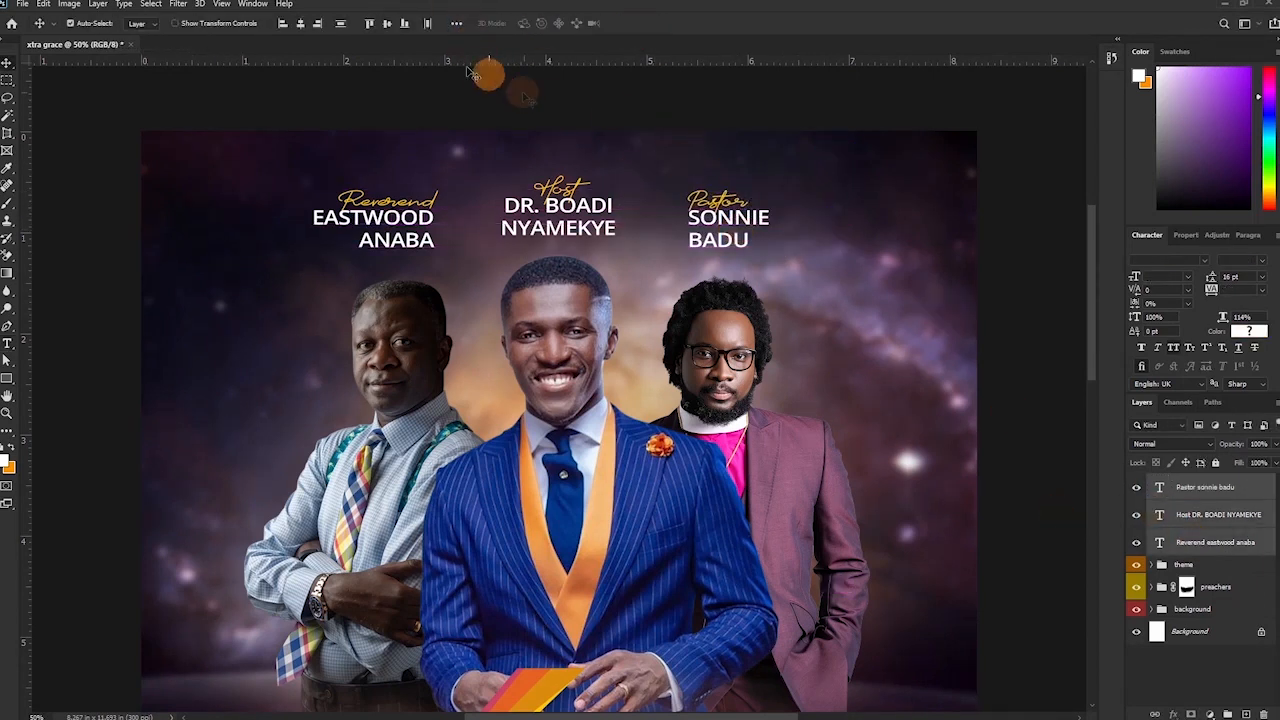
Align the three name labels vertically and nudge them up and slightly right.
left_click(404, 28)
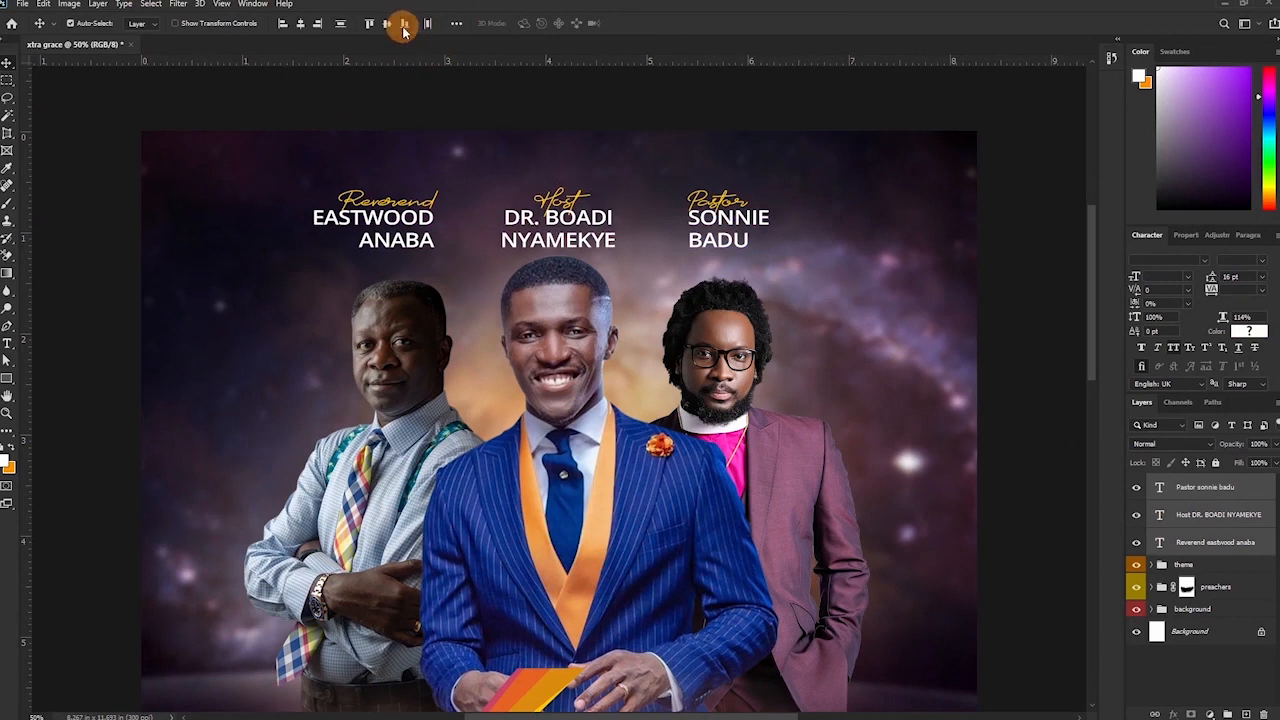
key("Up")
key("Up")
key("Up")
key("Up")
key("Up")
key("Up")
key("Up")
key("Up")
key("Up")
key("Up")
key("Up")
key("Up")
key("Up")
key("Up")
key("Up")
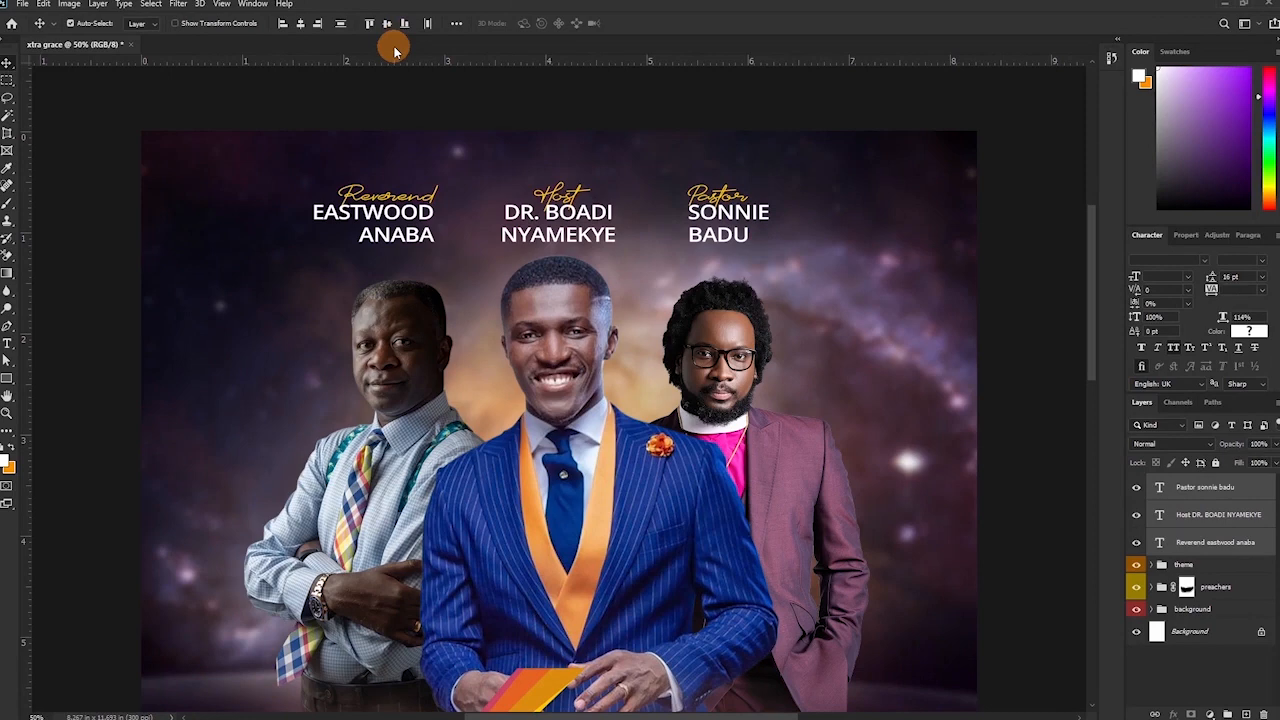
key("ctrl+minus")
key("ctrl+minus")
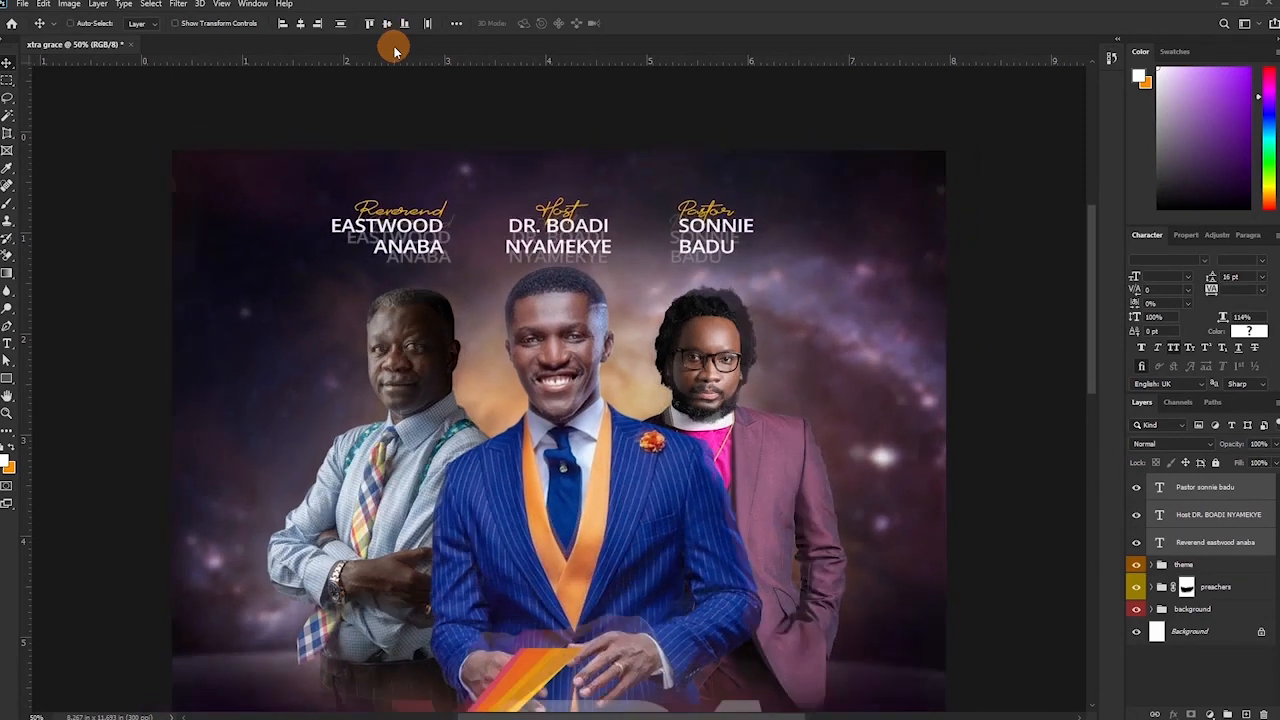
key("Right")
key("Right")
key("Right")
key("Right")
key("Right")
key("Right")
key("Right")
key("Right")
key("Right")
key("Right")
key("Right")
key("Right")
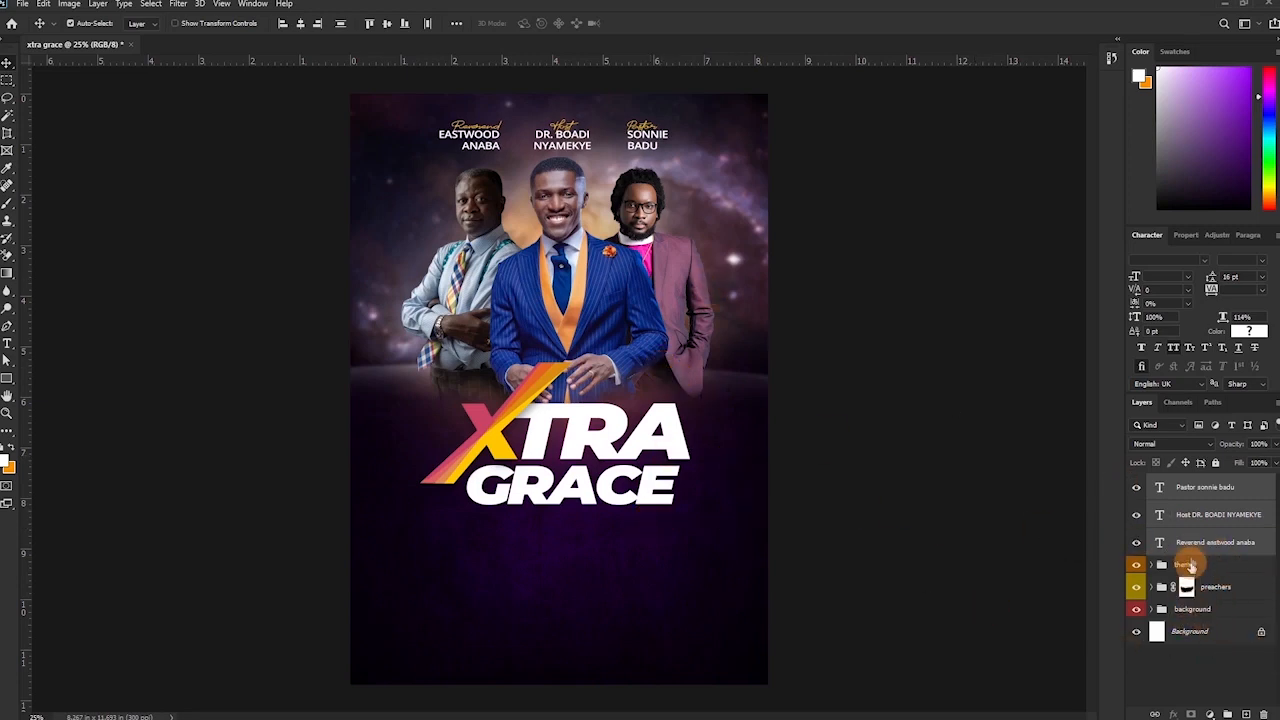
Move the labels into the preachers group and nudge the group two steps lower.
left_click_drag(1215, 543, 1186, 586)
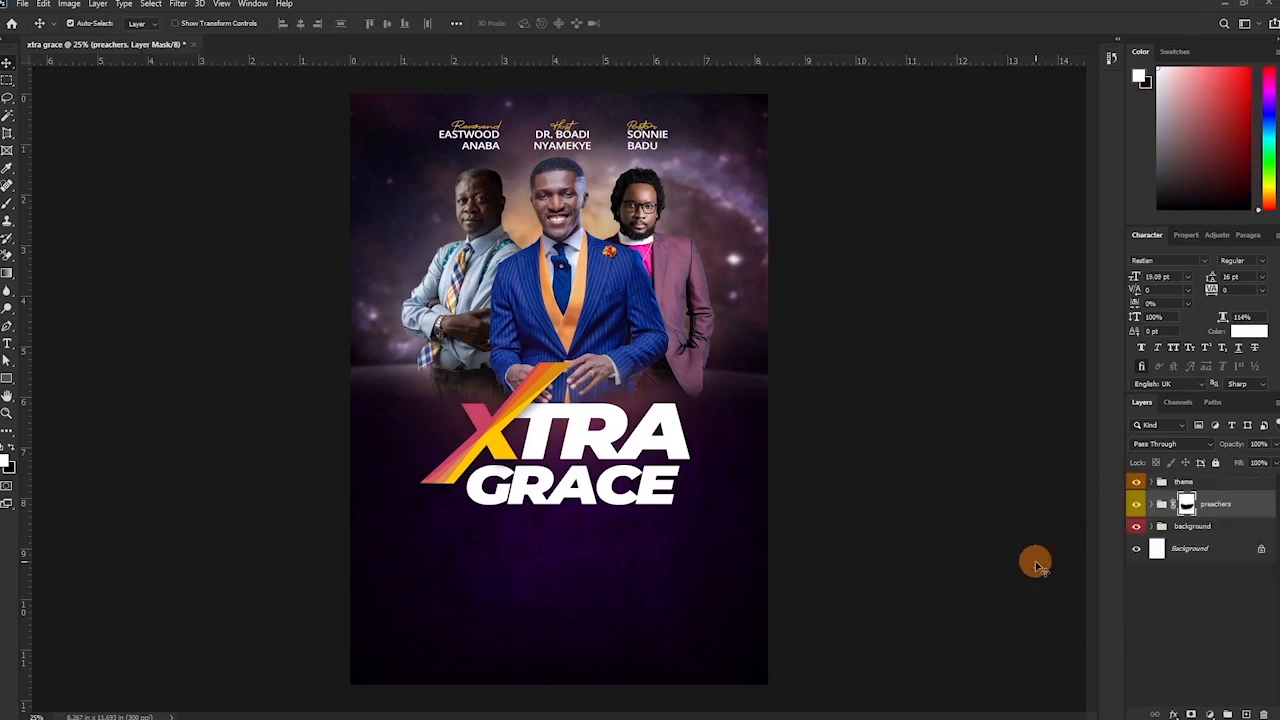
key("Down")
key("Down")
key("Down")
key("Down")
key("Down")
key("Down")
key("Down")
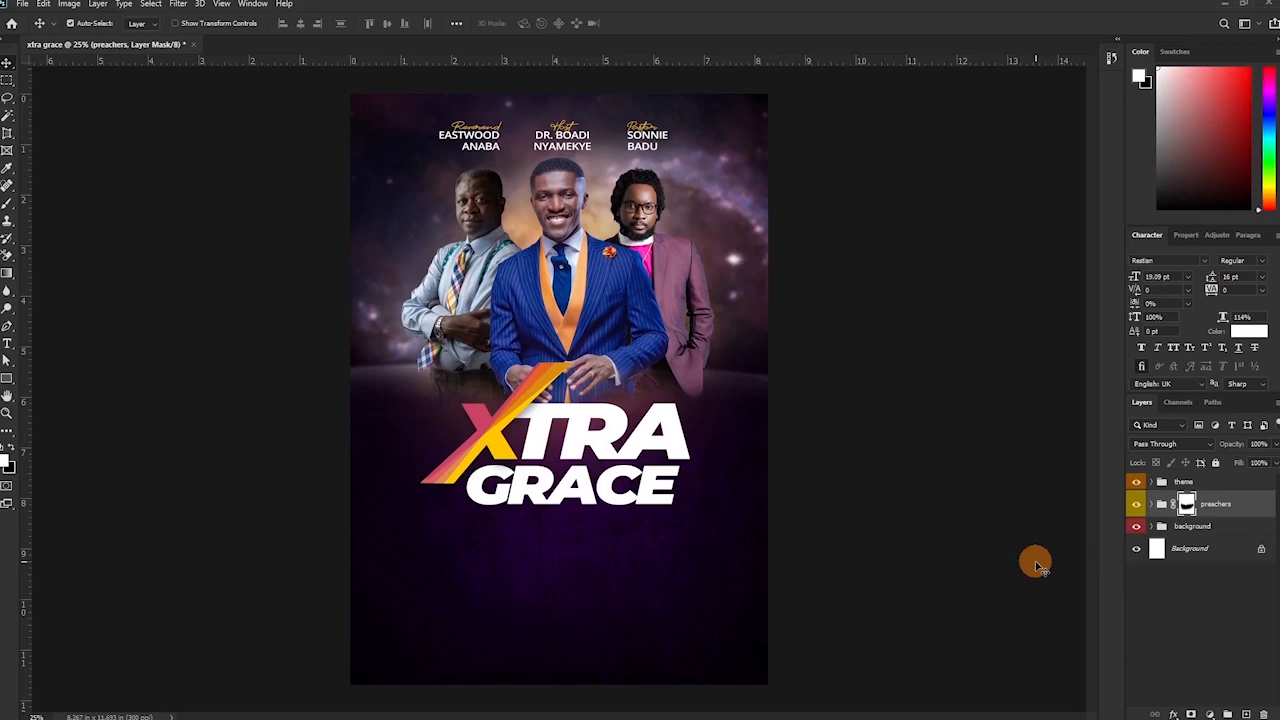
key("Down")
key("Down")
key("Down")
key("Down")
key("Down")
key("Down")
key("Down")
key("Down")
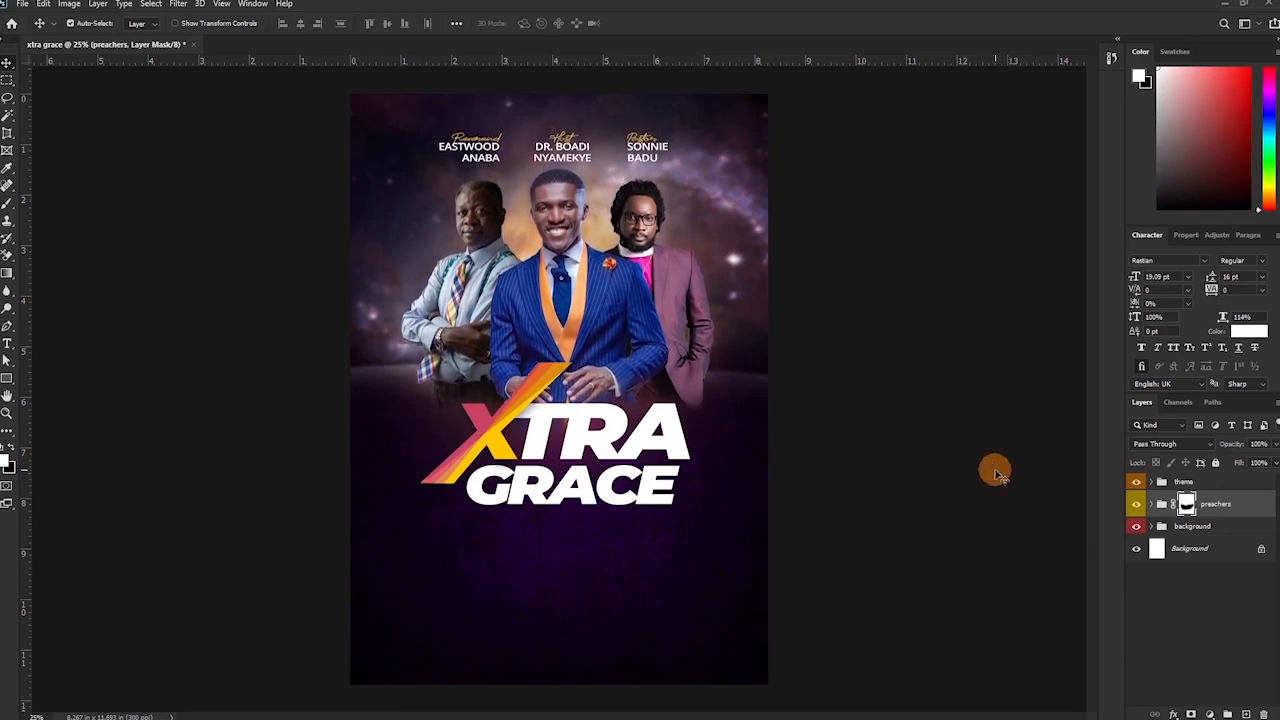
key("u")
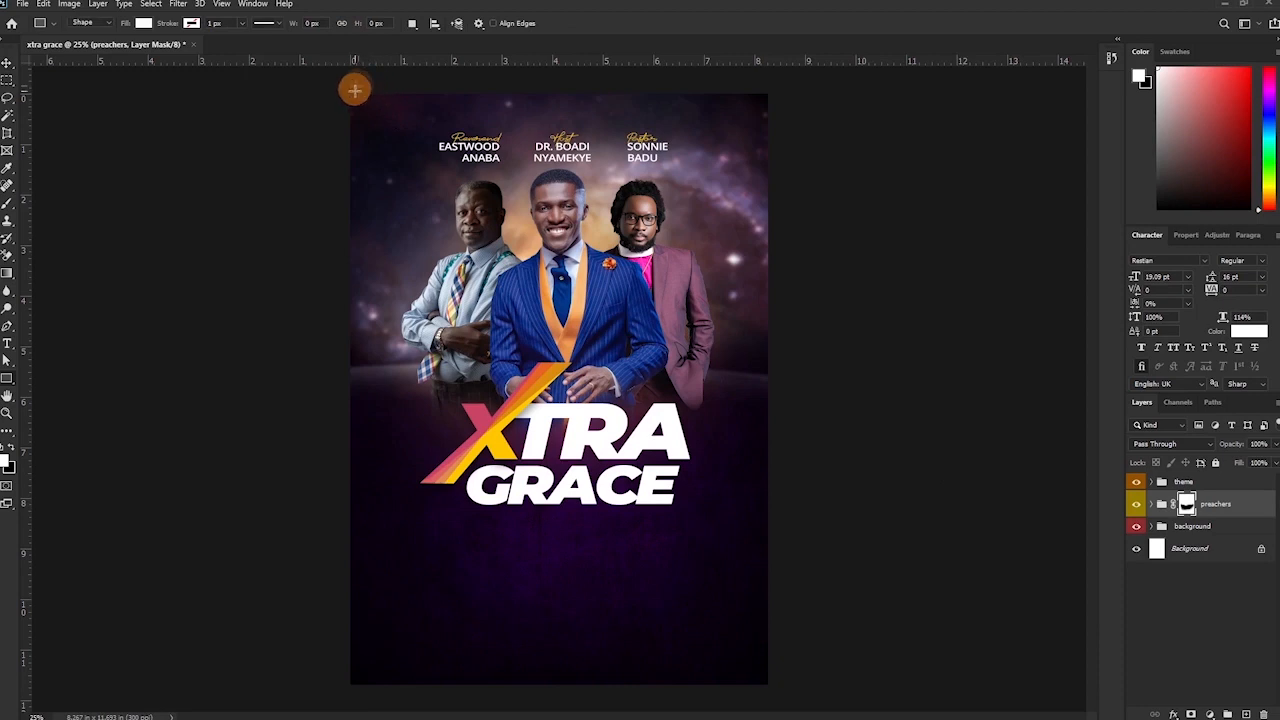
Draw a tall 340 × 868 px white rectangle at the top-left, then zoom to the area below the title.
left_click_drag(363, 86, 421, 229)
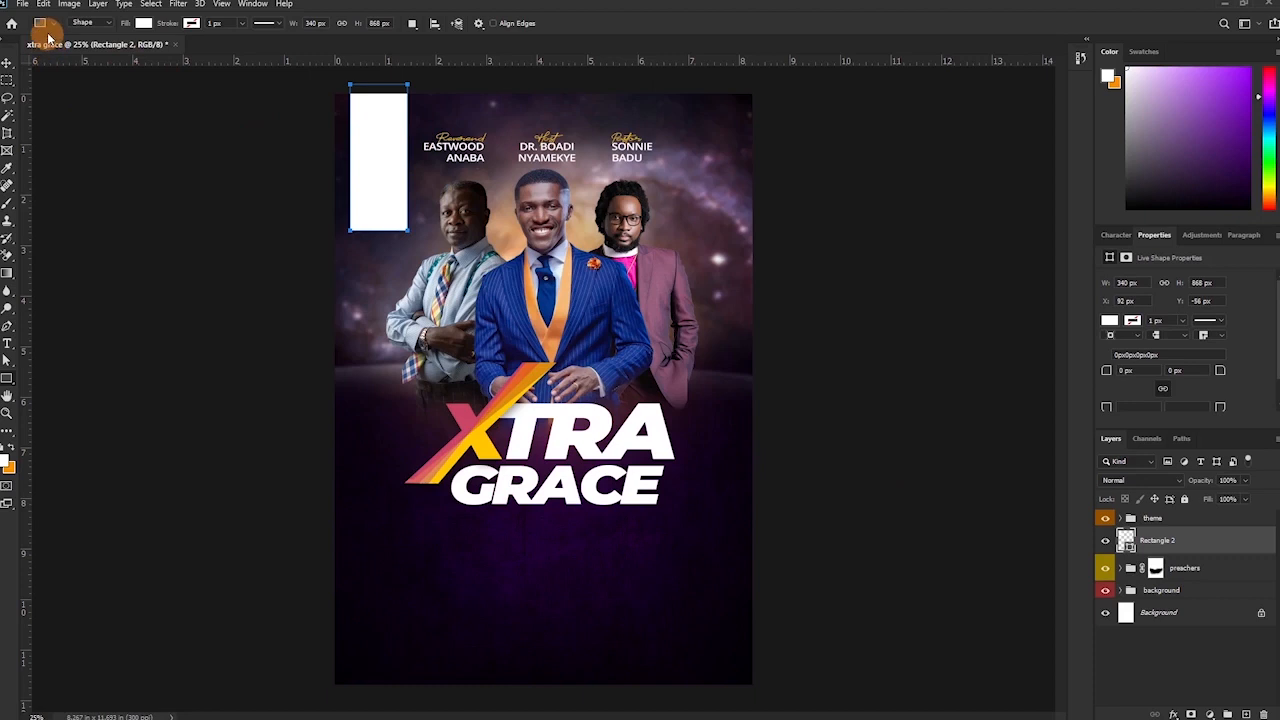
key("v")
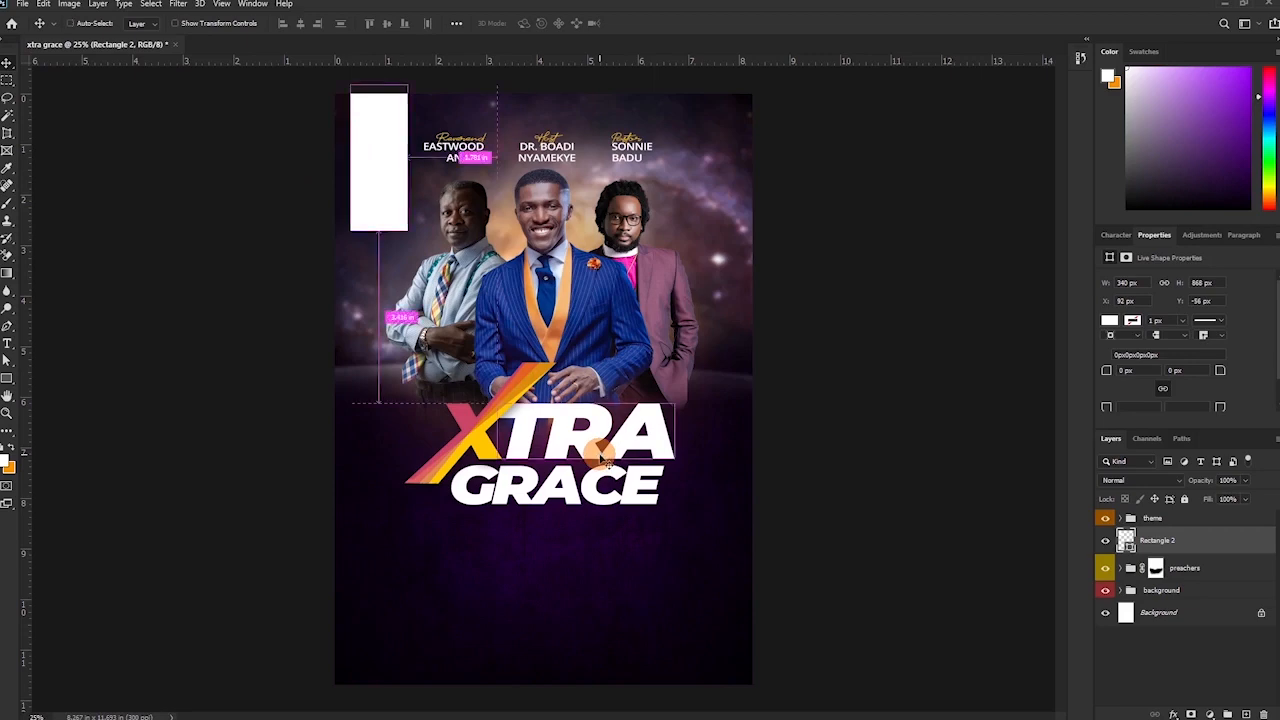
key("ctrl+plus")
left_click_drag(569, 486, 639, 311)
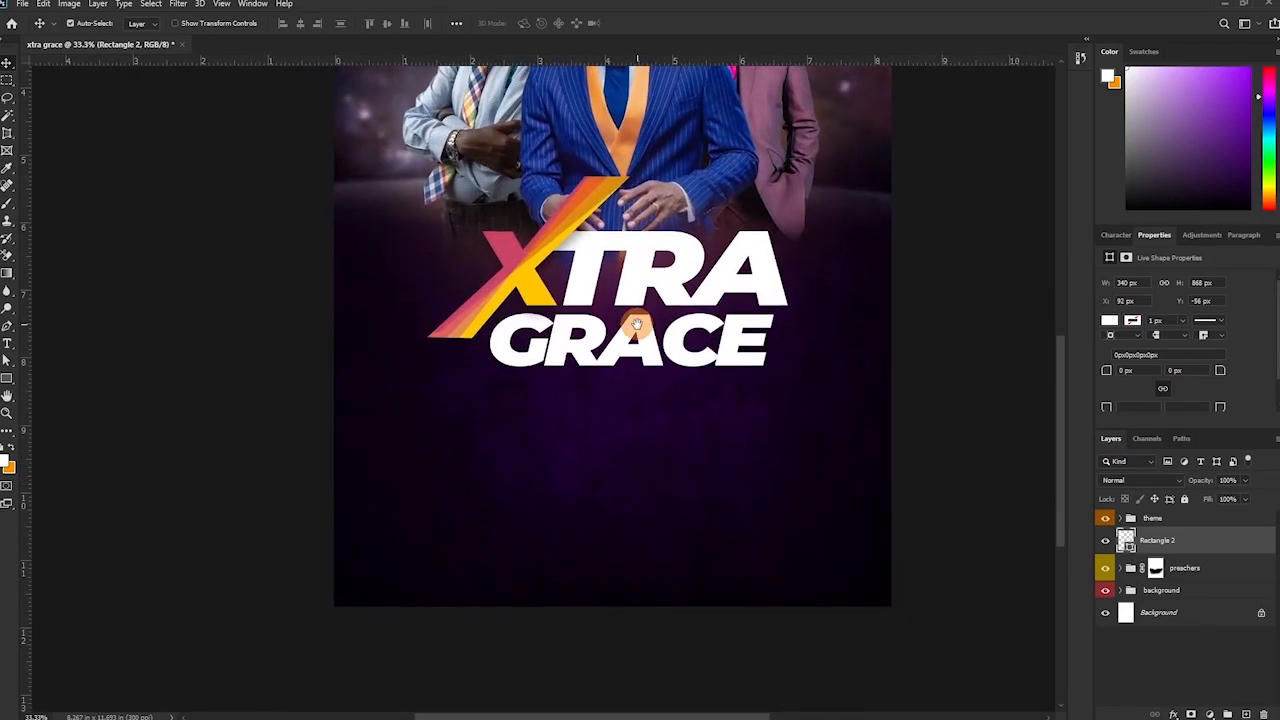
key("t")
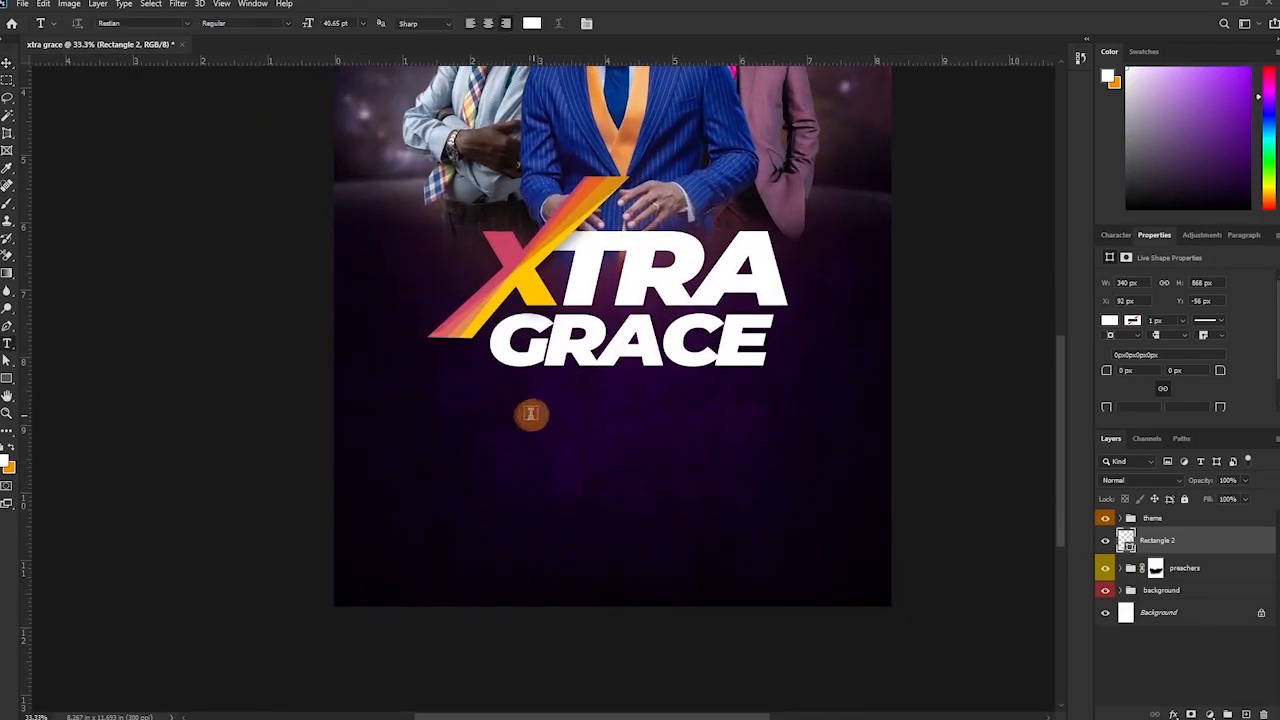
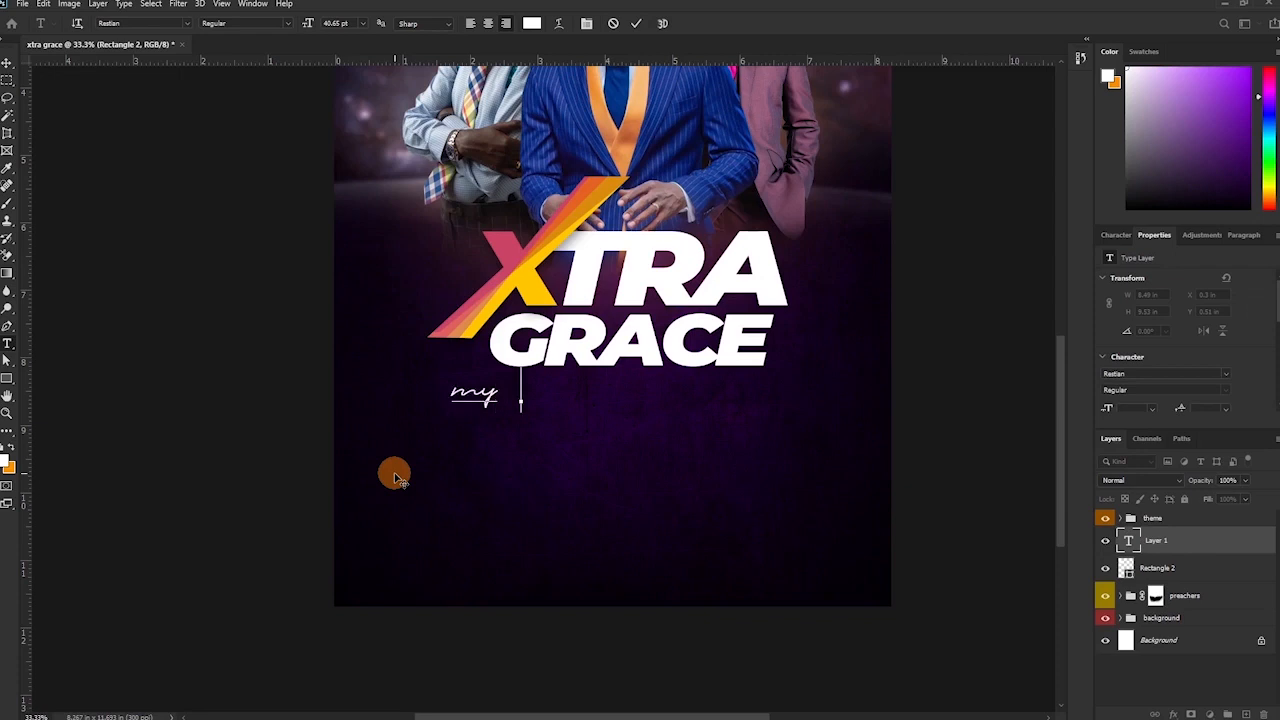
Type the tagline 'Cup runneth over', place it beneath GRACE at about 80% size, and add dots.
type("Cup runneth over")
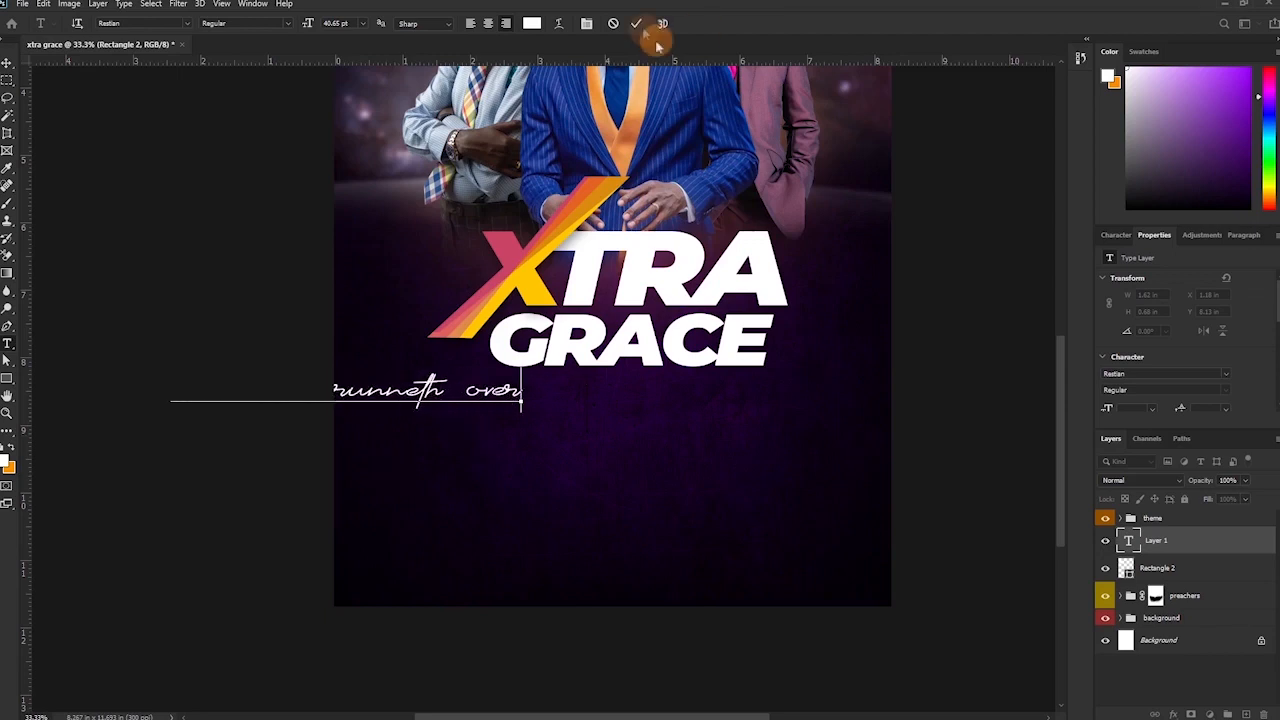
left_click(636, 23)
left_click_drag(453, 394, 519, 401)
key("ctrl+t")
left_click_drag(800, 402, 751, 389)
key("Return")
key("t")
left_click(520, 382)
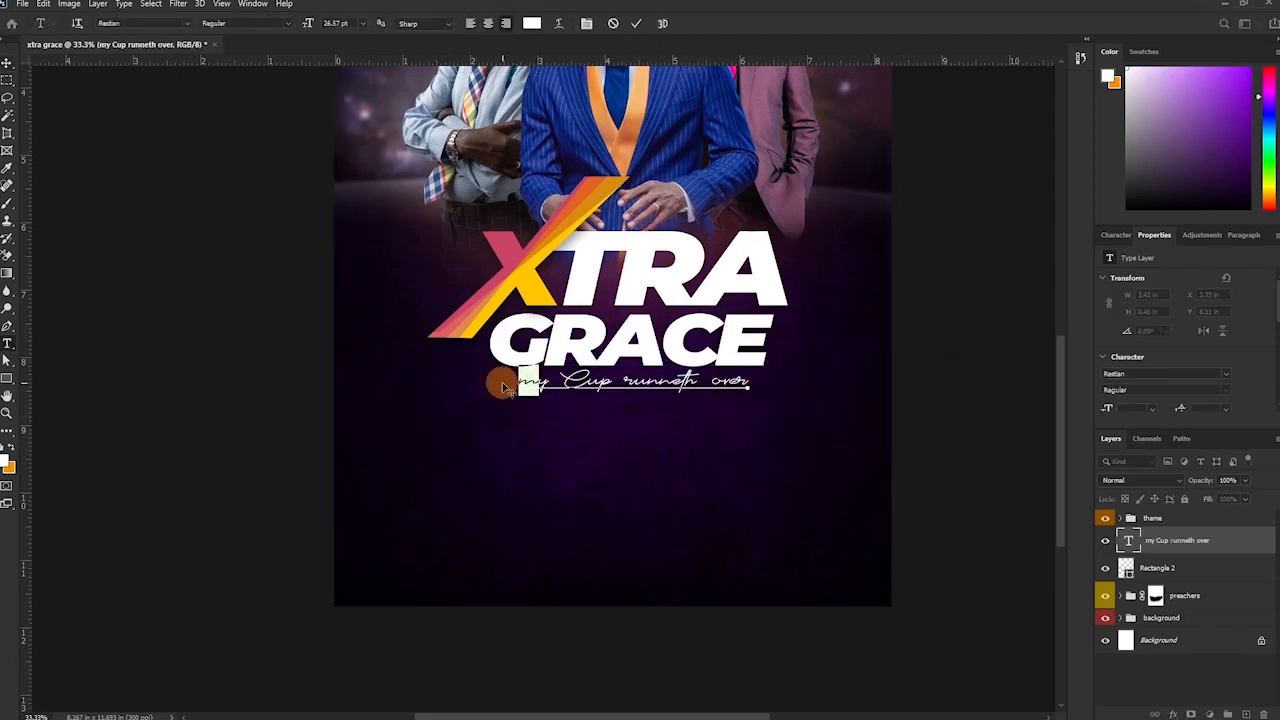
type("...")
left_click(752, 383)
type("...")
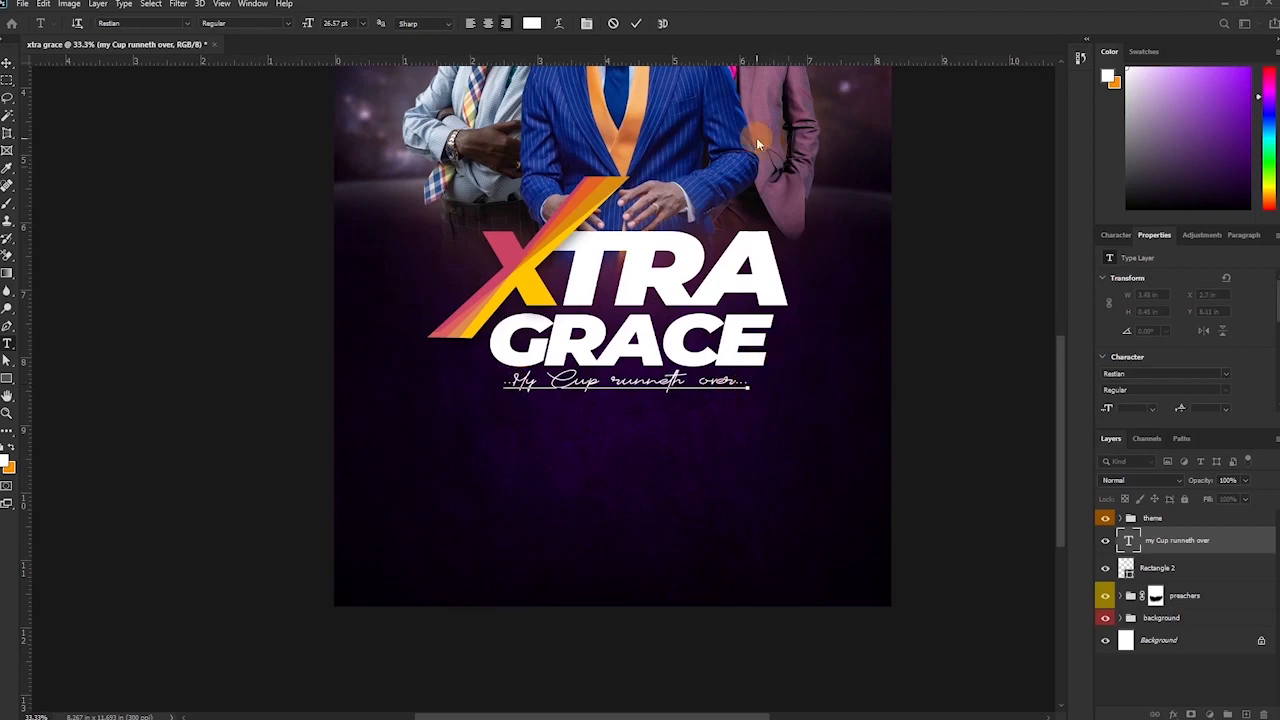
left_click(637, 24)
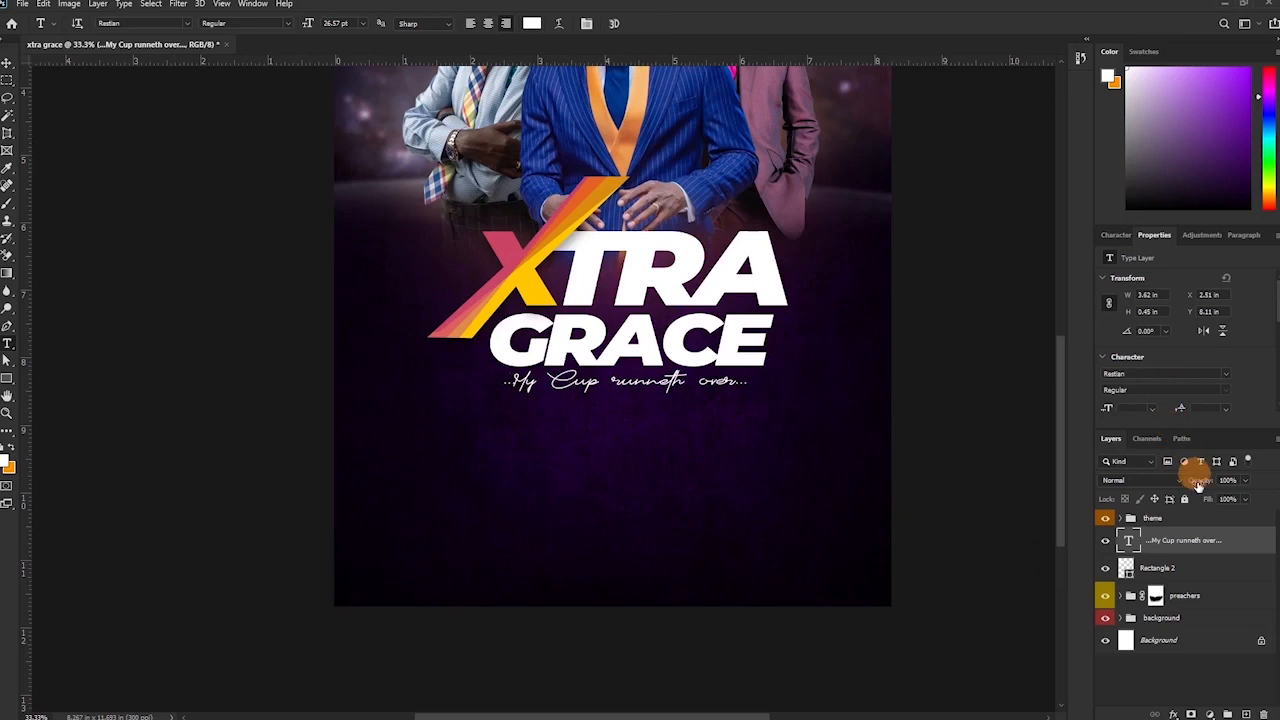
Colour the tagline yellow, sampled from the orange stripe.
left_click(1130, 237)
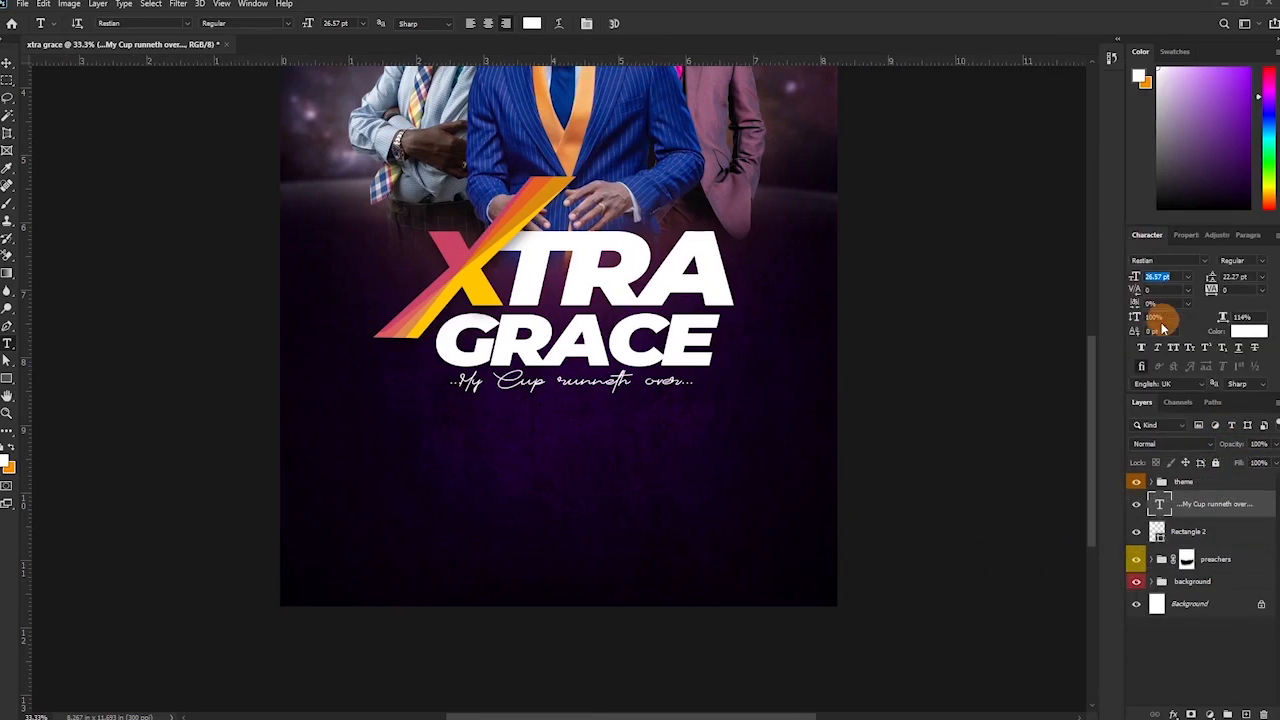
left_click(1248, 331)
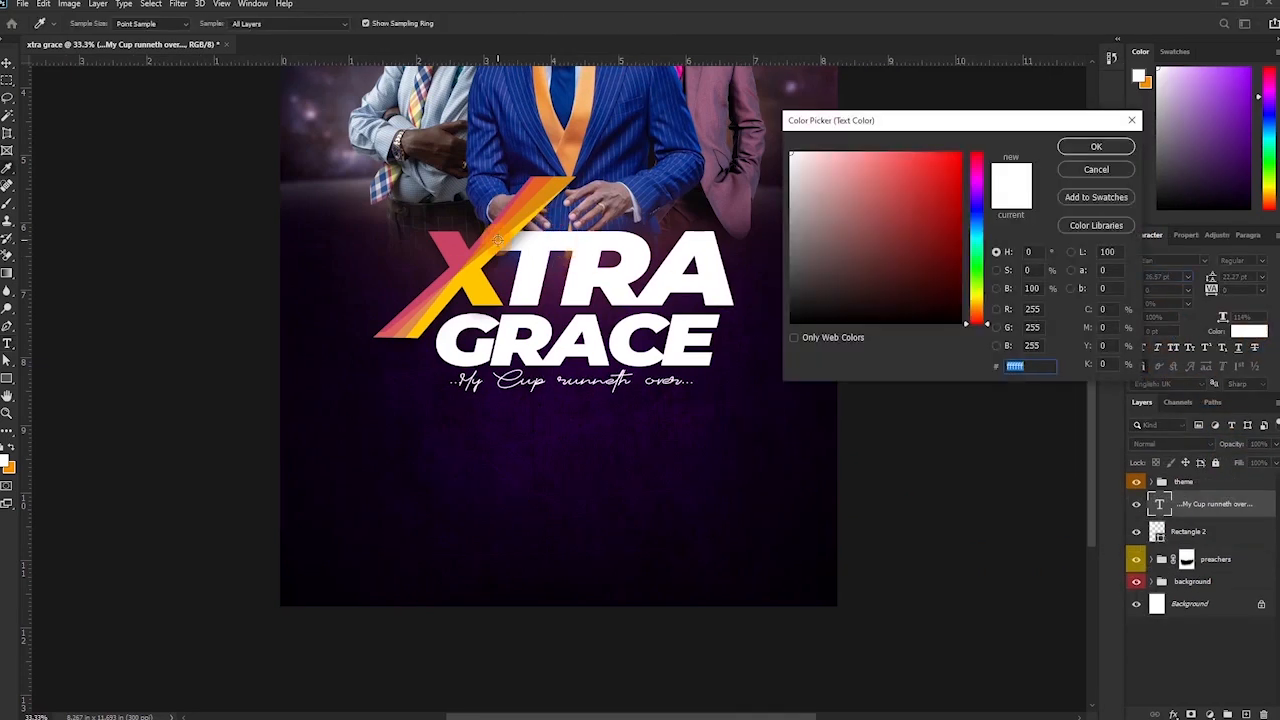
left_click(498, 244)
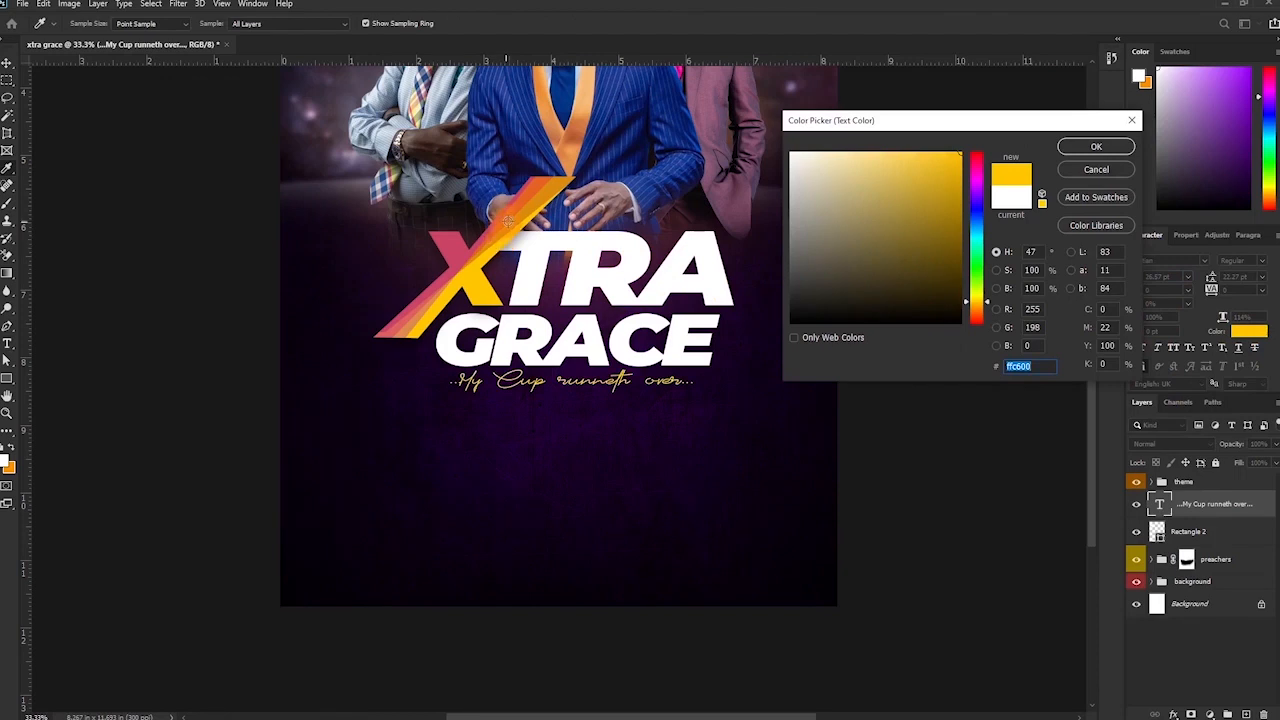
left_click(532, 210)
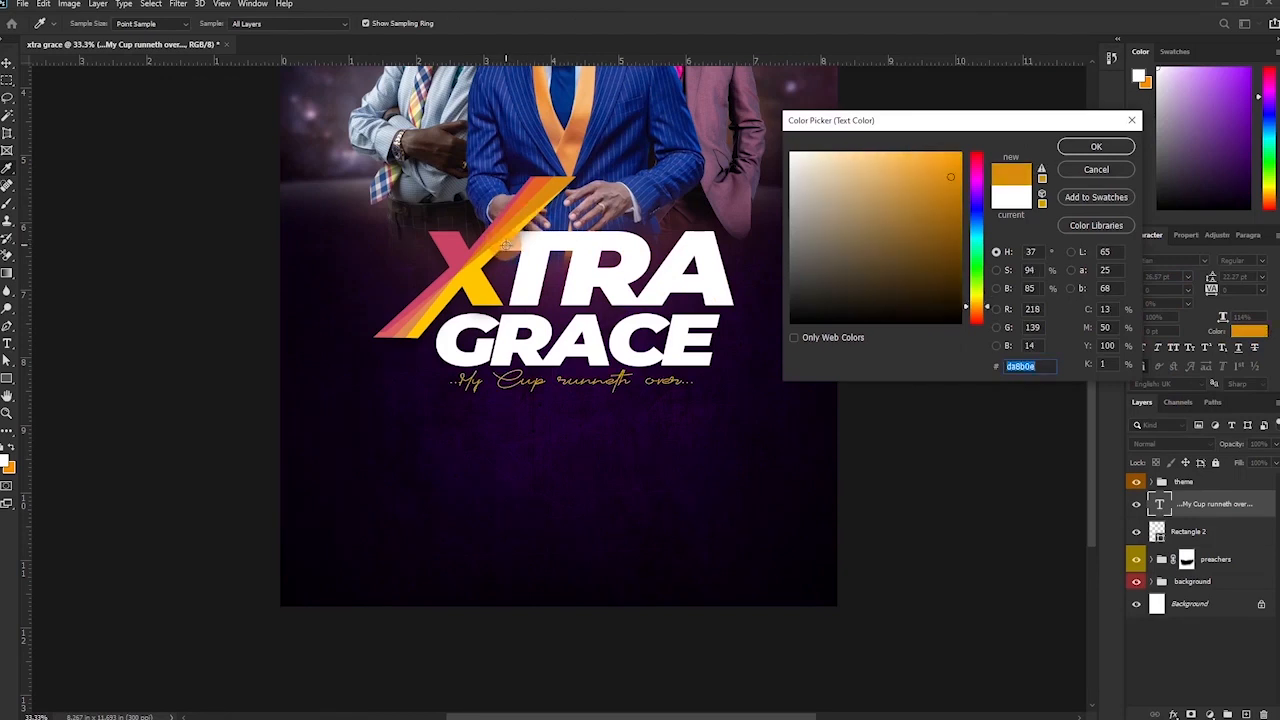
left_click(499, 245)
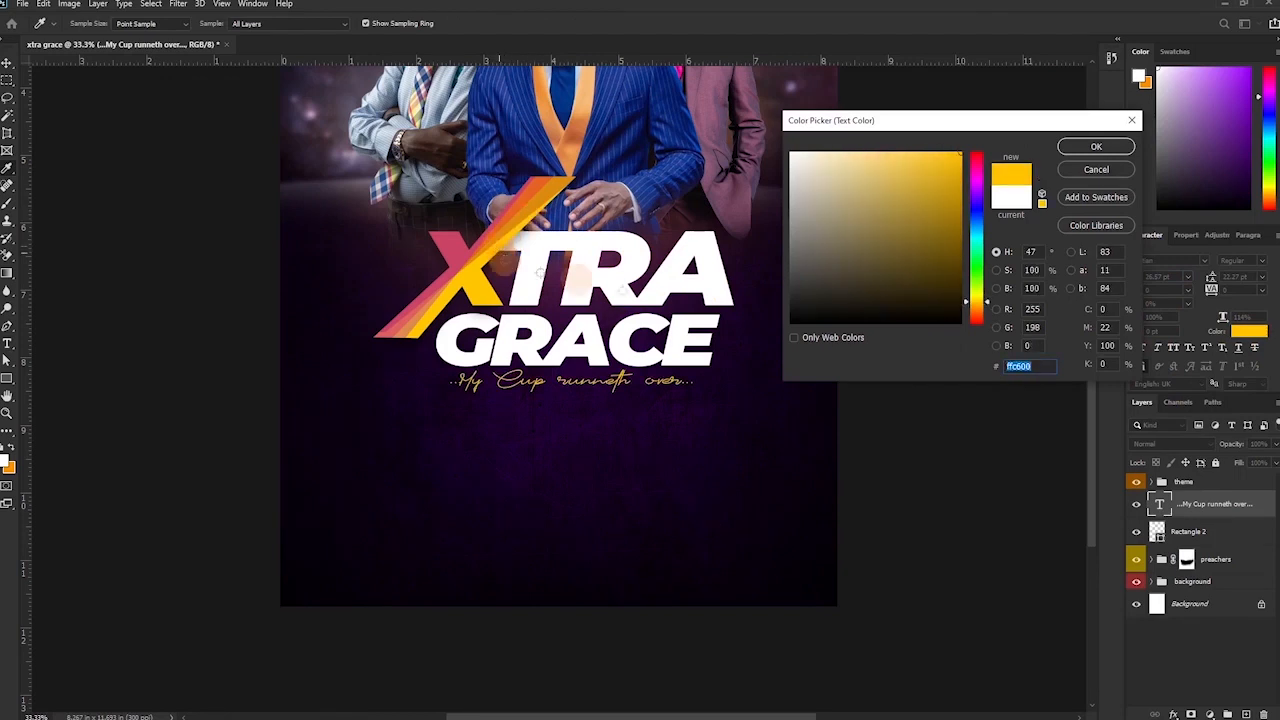
left_click(1095, 147)
Nudge the tagline up and right, stack it above the theme group, and capitalise Runneth Over.
key("v")
key("Up")
key("Up")
key("Up")
key("Up")
key("Up")
key("Up")
key("Up")
key("Up")
key("Up")
key("Up")
key("Up")
key("Up")
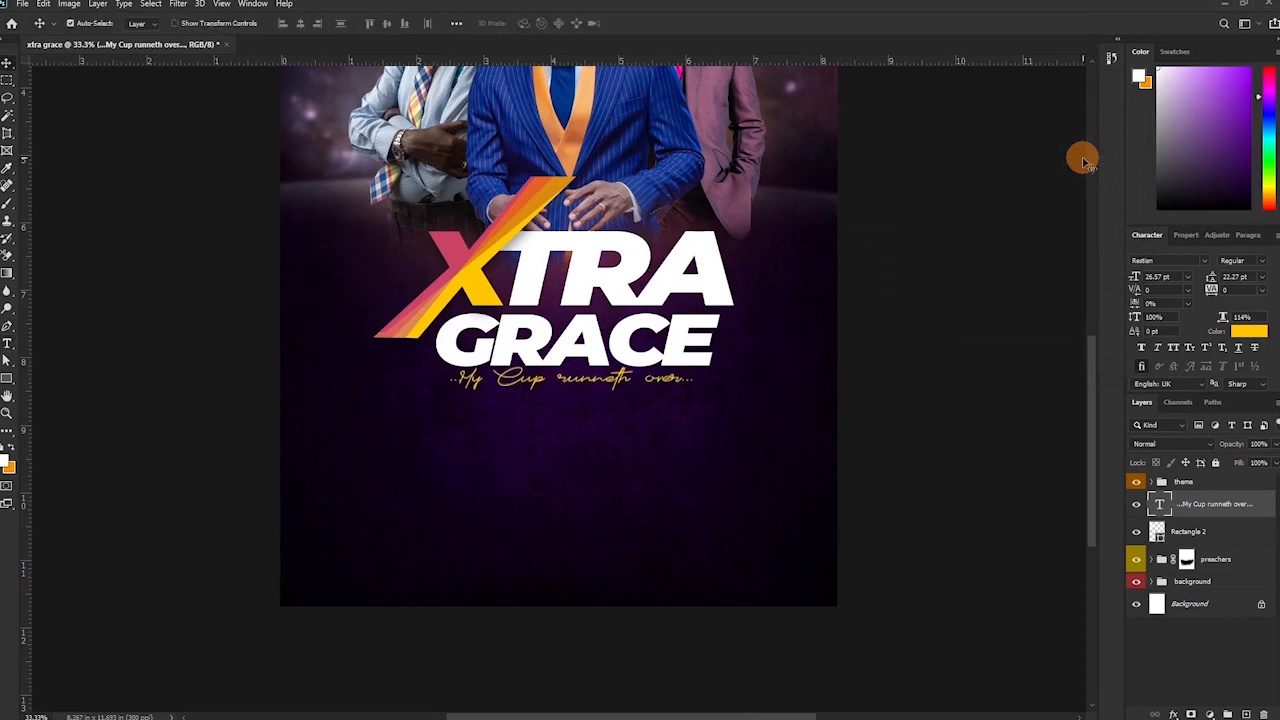
key("Up")
key("Up")
key("Up")
key("Up")
key("Up")
key("Up")
key("Up")
key("Up")
key("Up")
key("Up")
key("Up")
key("Up")
key("Up")
left_click_drag(1222, 509, 1222, 476)
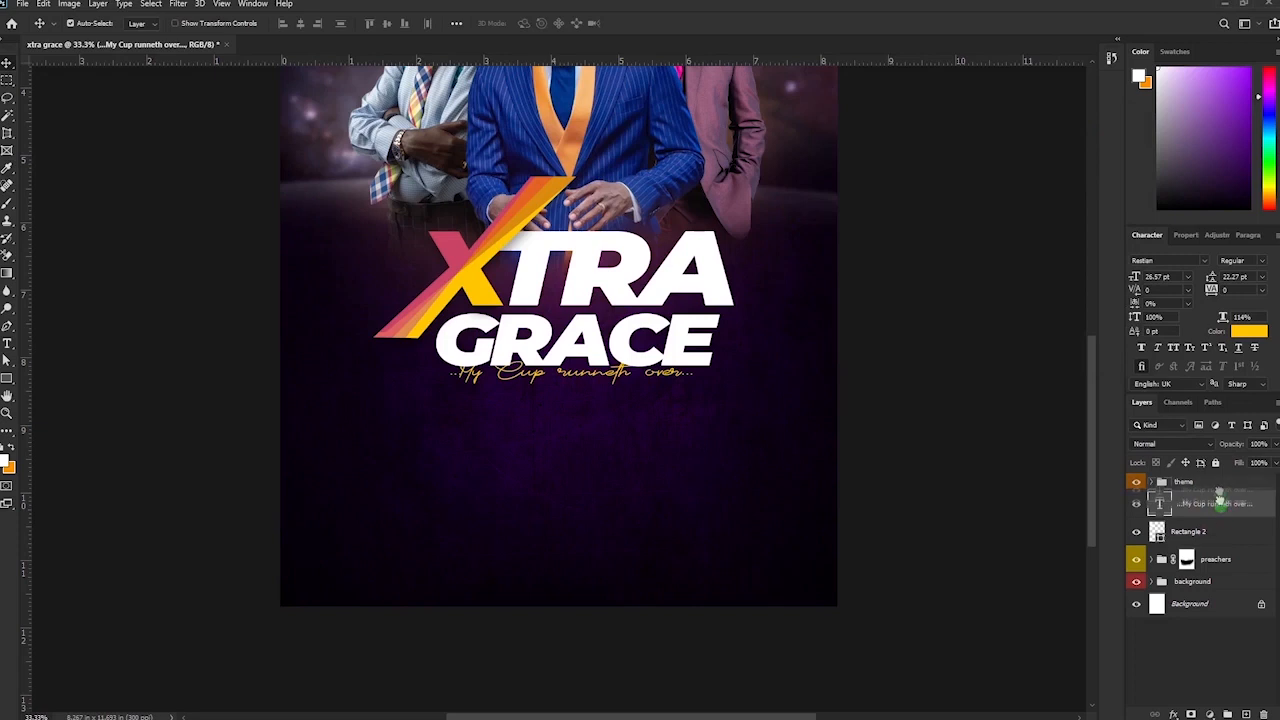
left_click(636, 24)
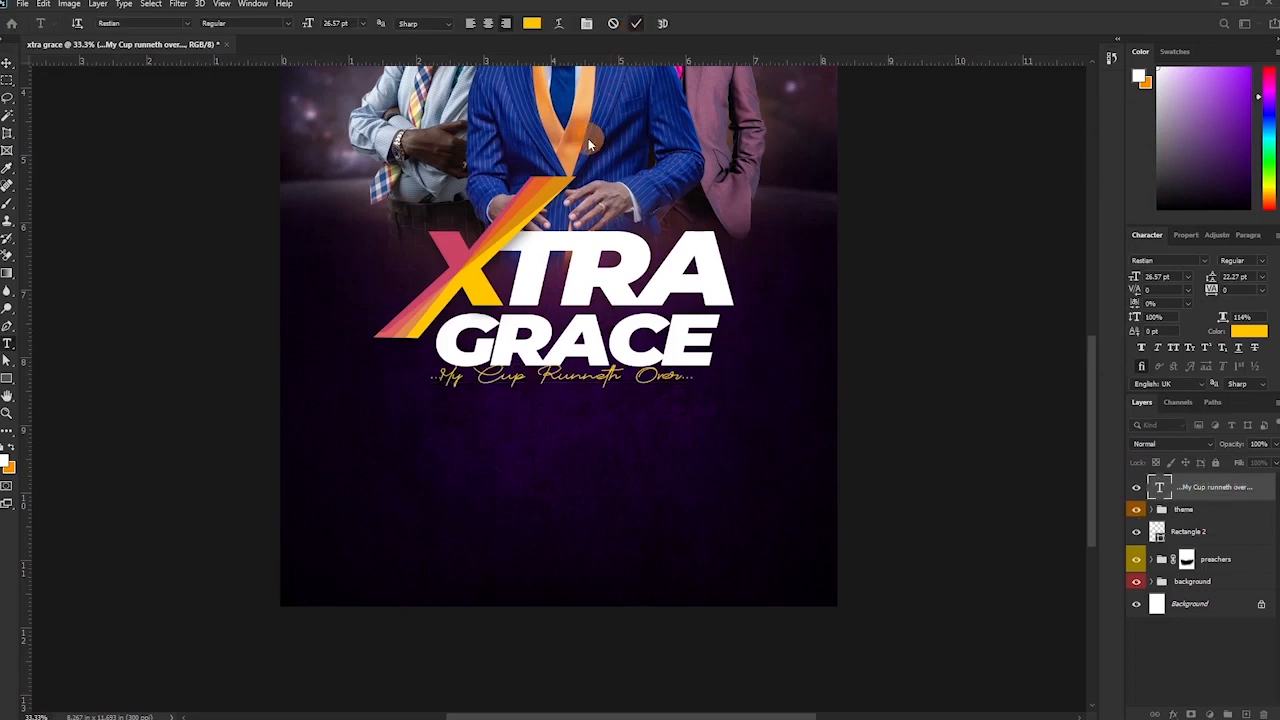
key("v")
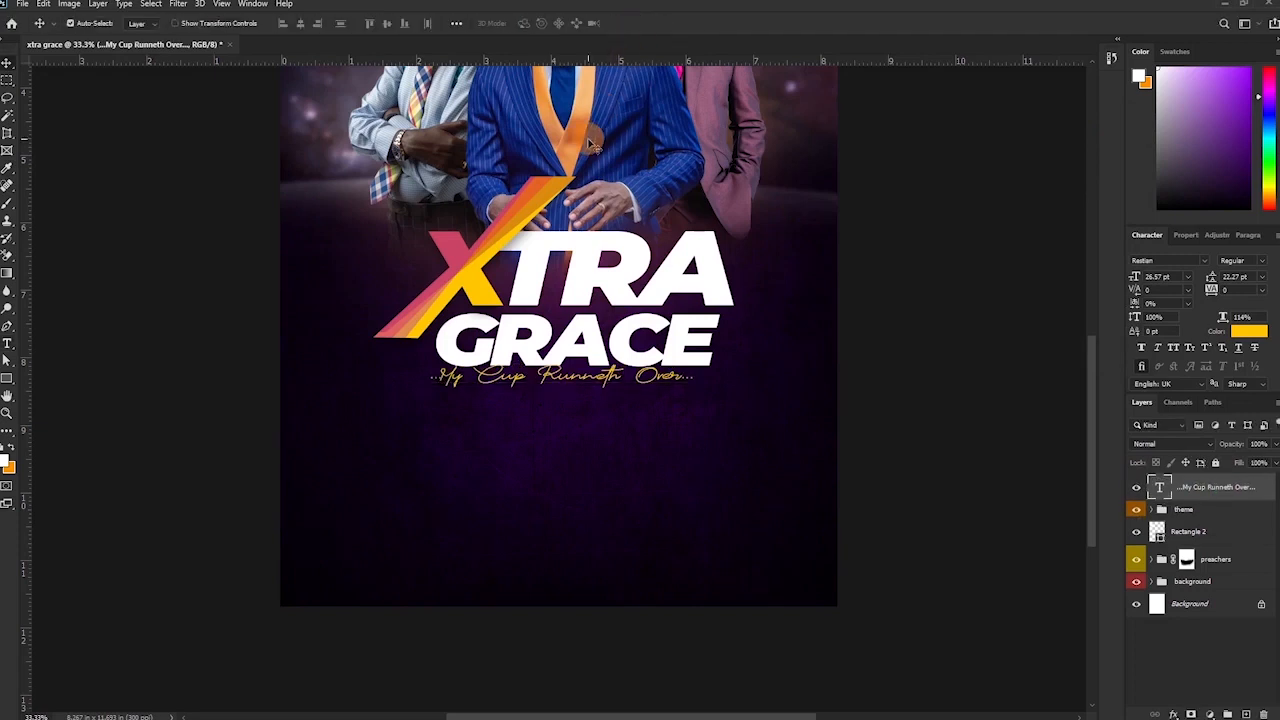
key("Right")
key("Right")
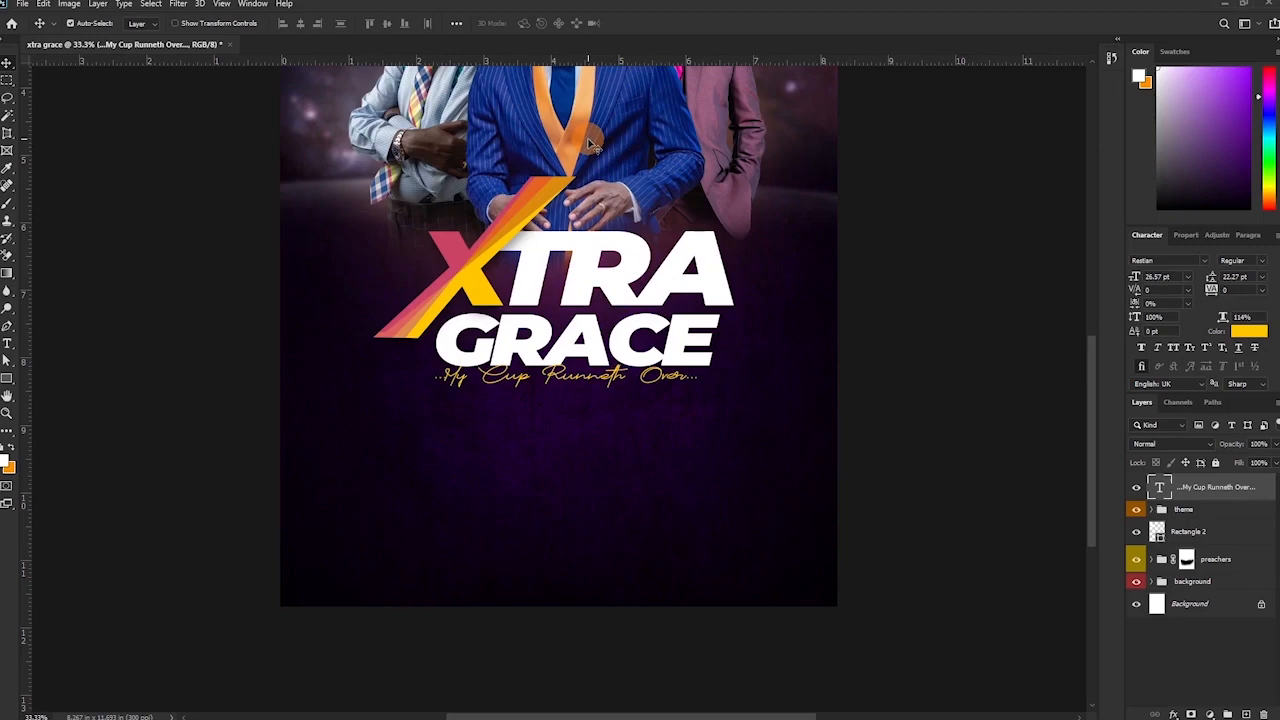
mouse_move(1228, 697)
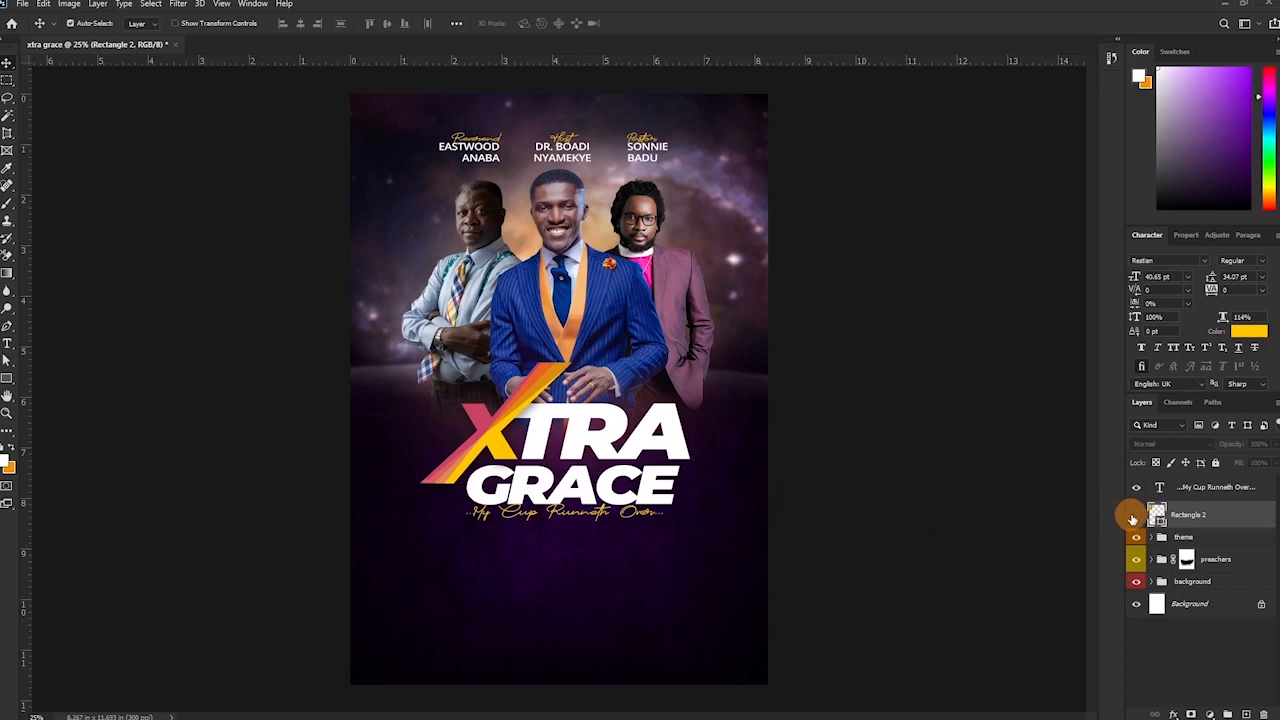
Reveal the orange rectangle, shift it slightly right, and curve its bottom edge into a wave.
left_click(1135, 515)
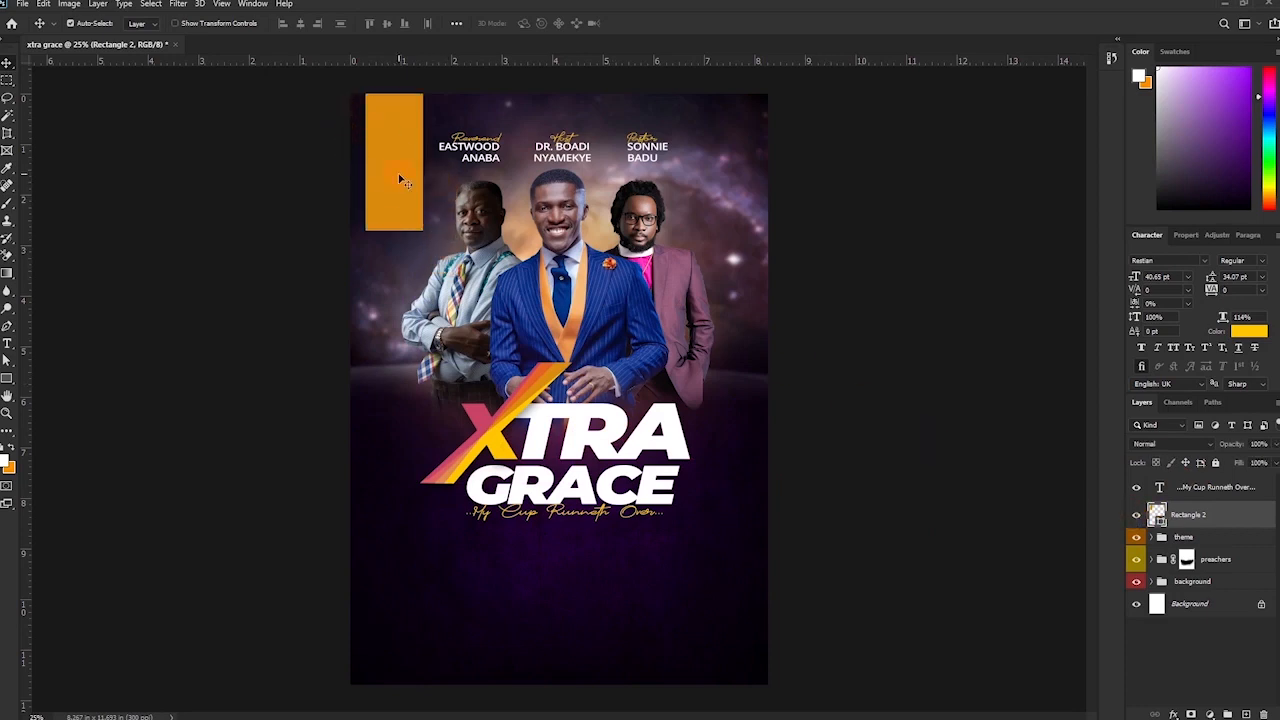
left_click_drag(399, 179, 407, 179)
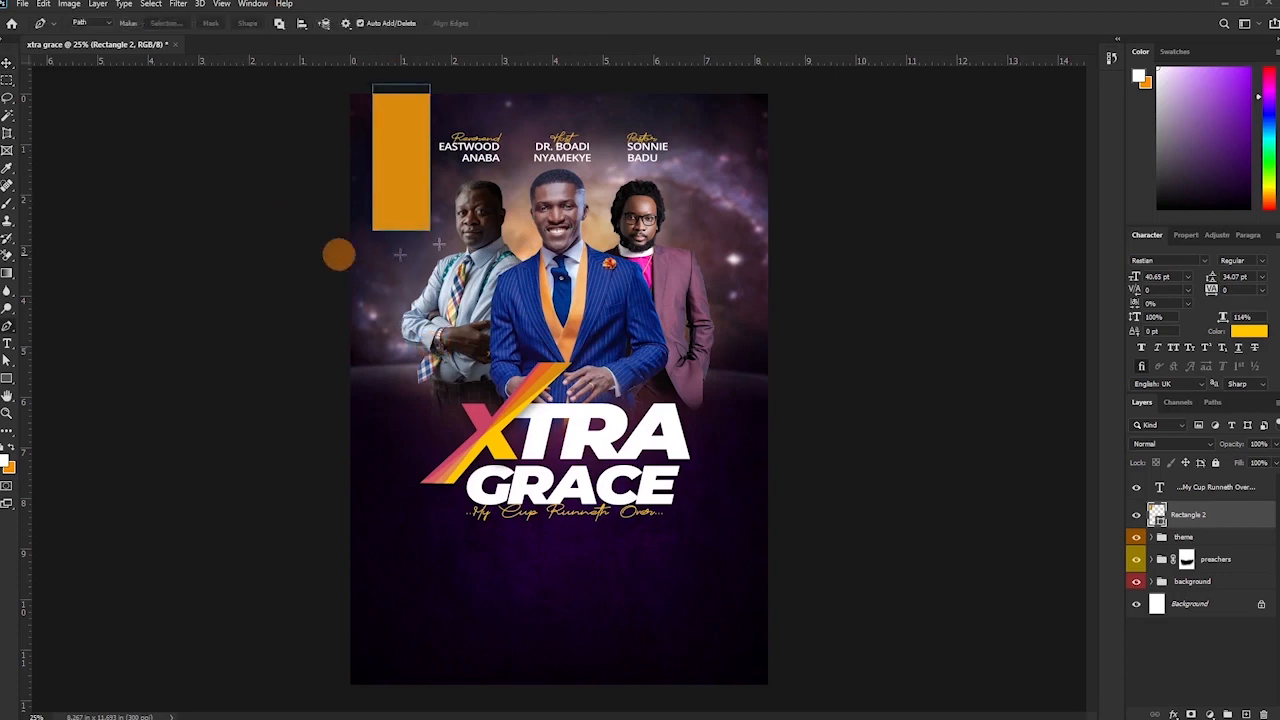
left_click(10, 329)
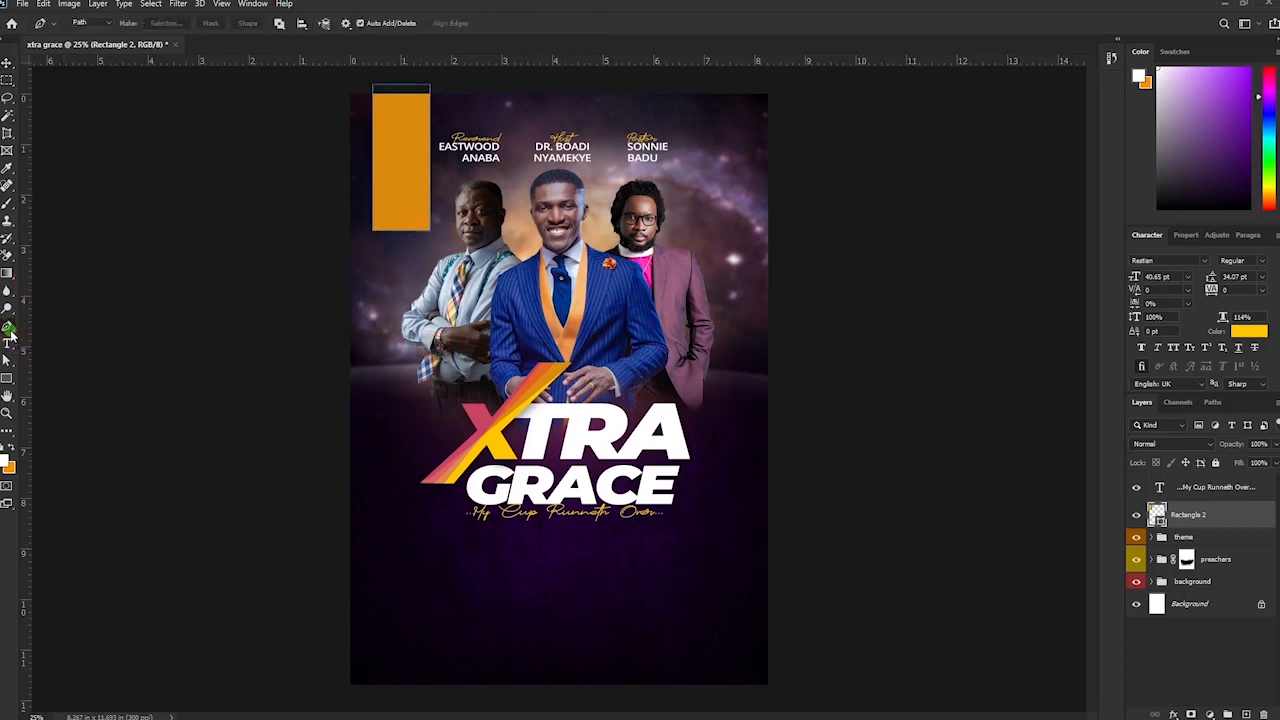
right_click(9, 333)
left_click(60, 364)
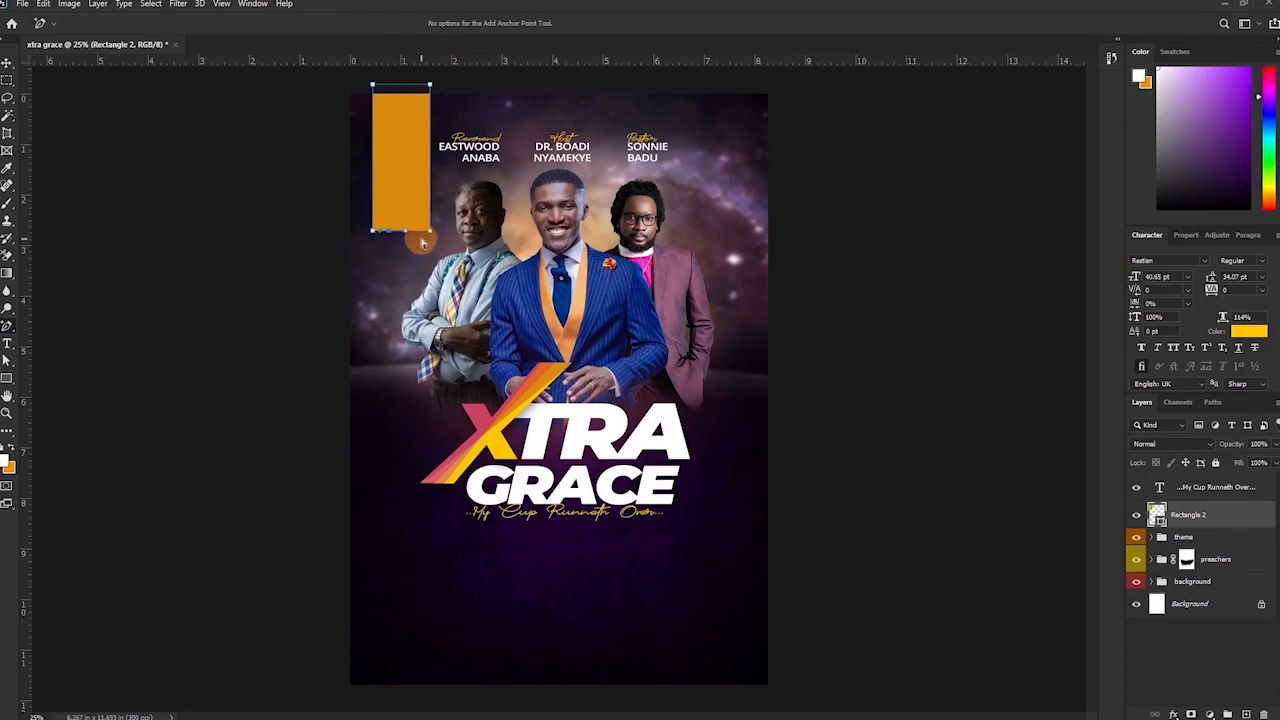
key("ctrl+plus")
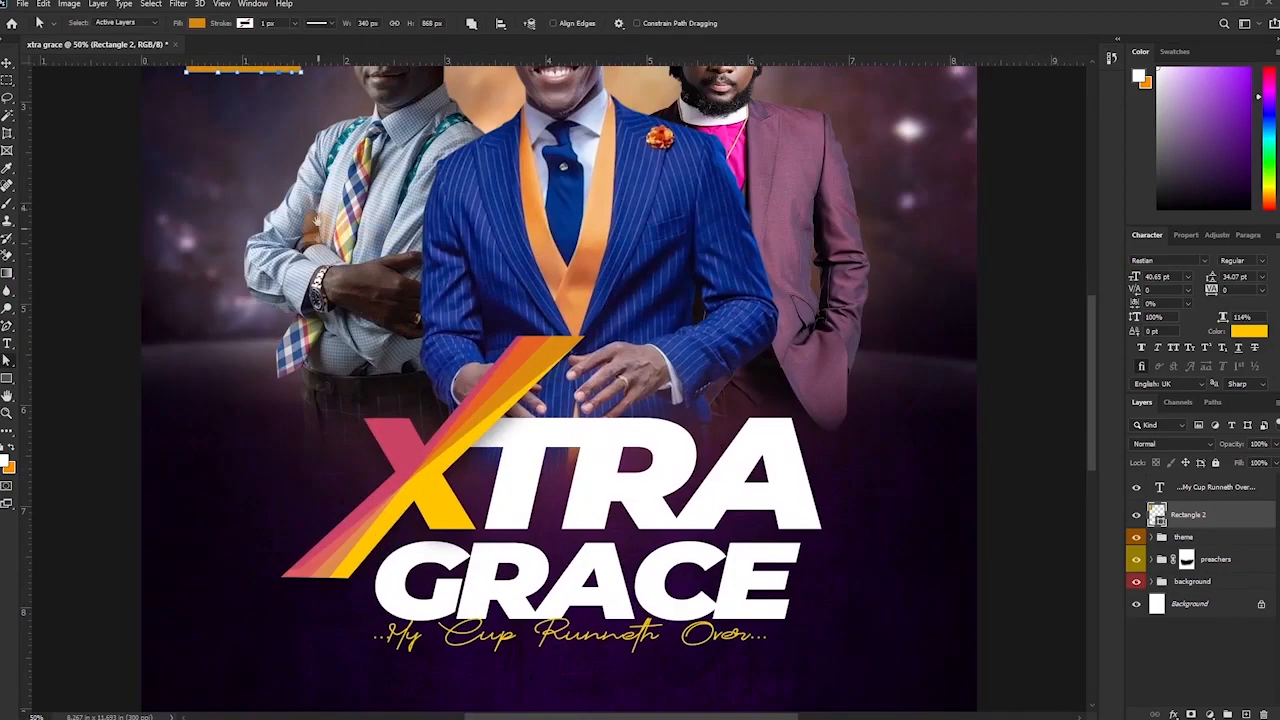
key("ctrl+plus")
left_click_drag(497, 387, 531, 387)
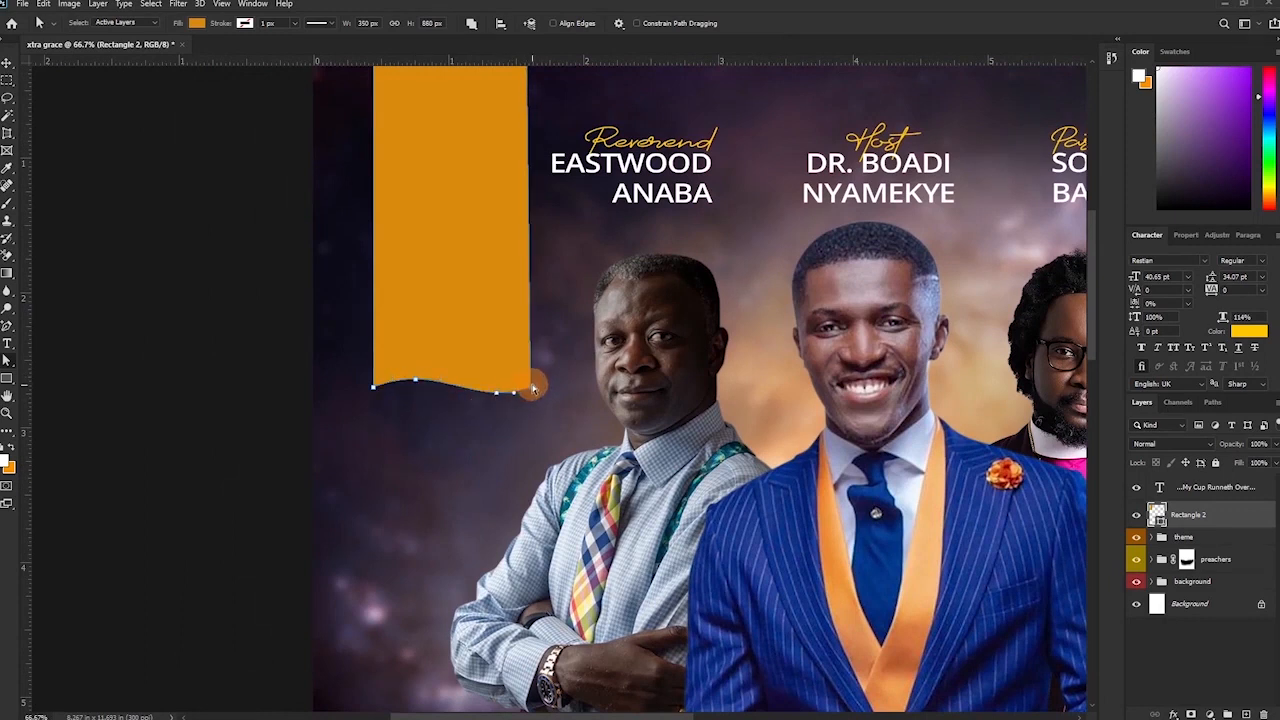
key("ctrl+z")
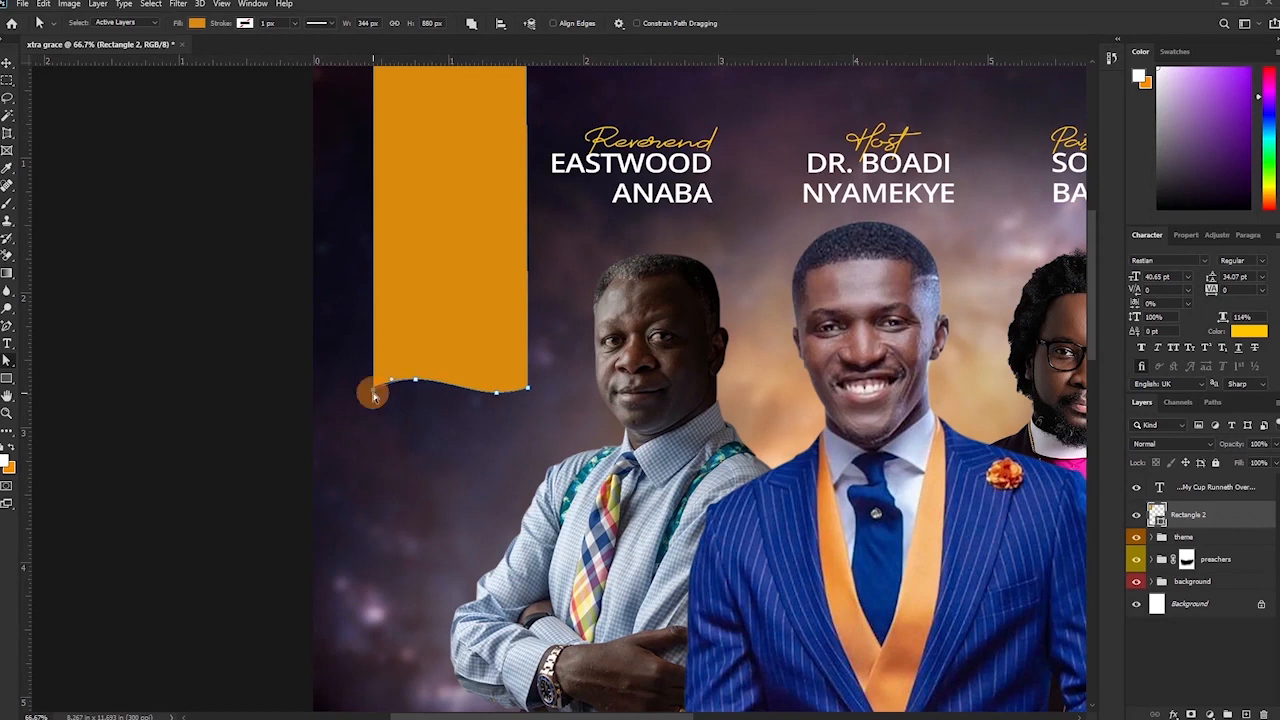
left_click(416, 382, "shift")
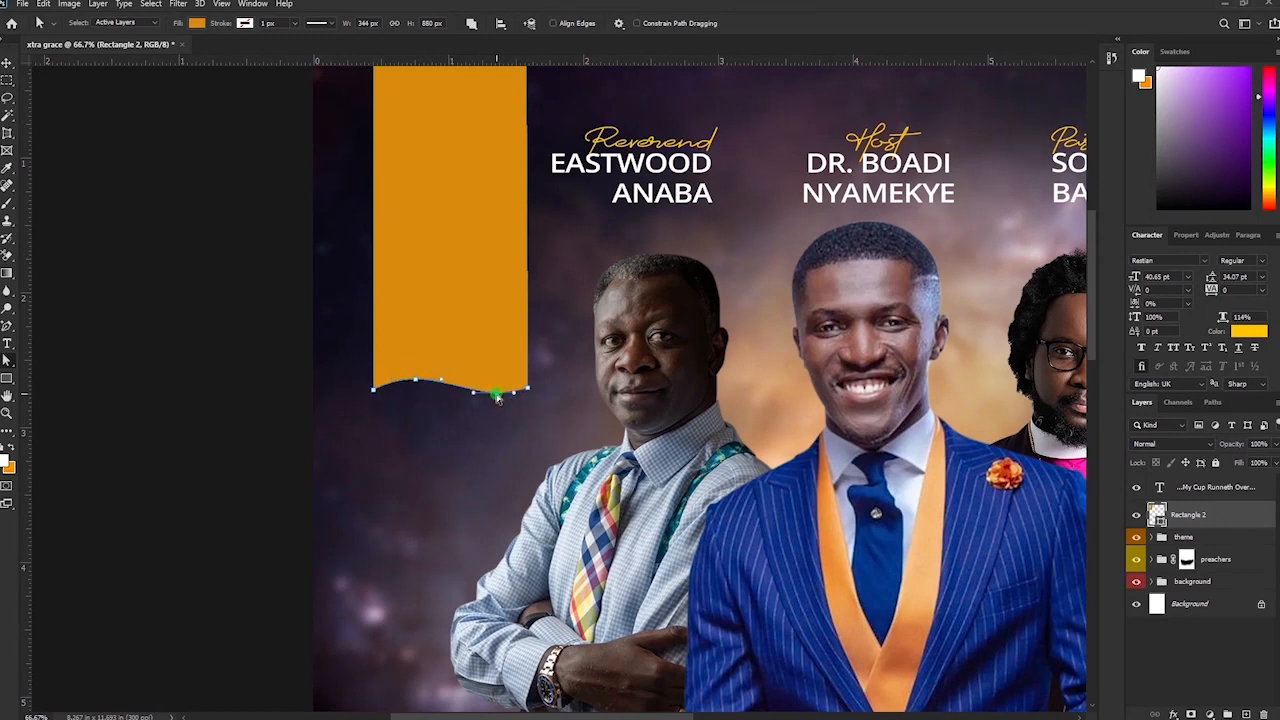
left_click_drag(497, 399, 497, 400)
left_click(626, 335)
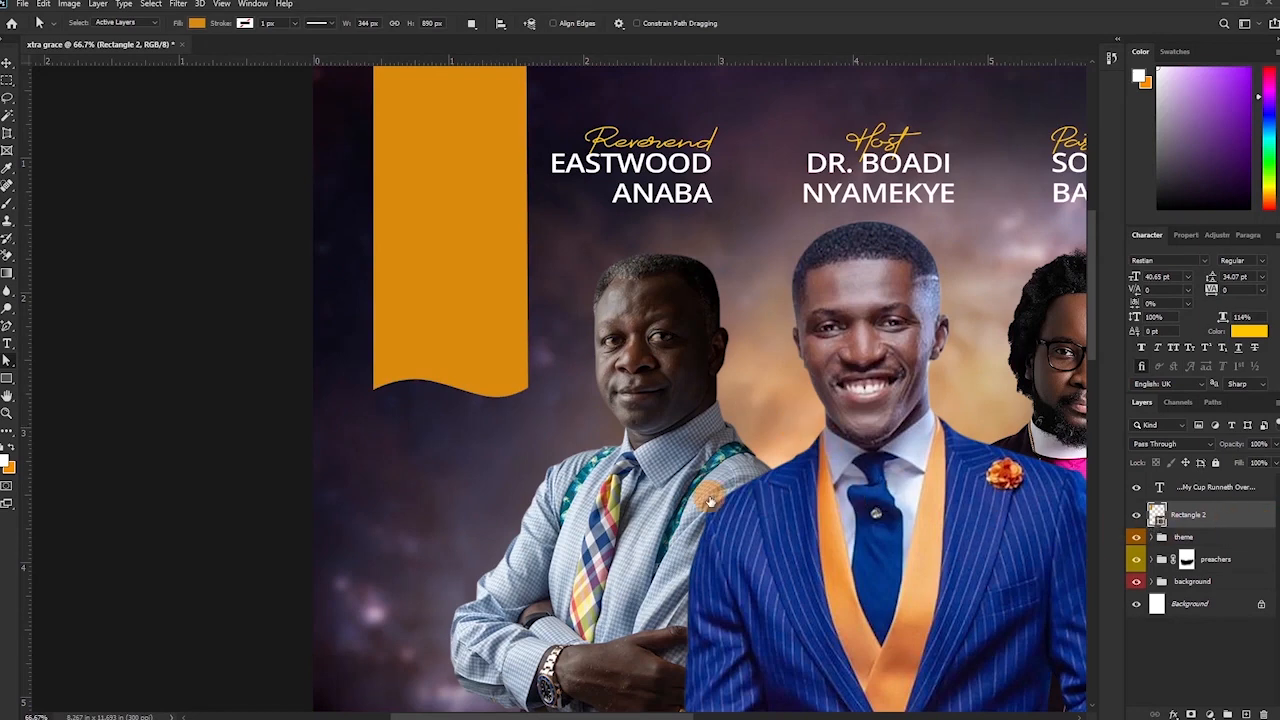
Give the orange ribbon a Multiply drop shadow: 46% opacity, 90°, 34 px distance, 128 px size.
double_click(1262, 537)
left_click(769, 310)
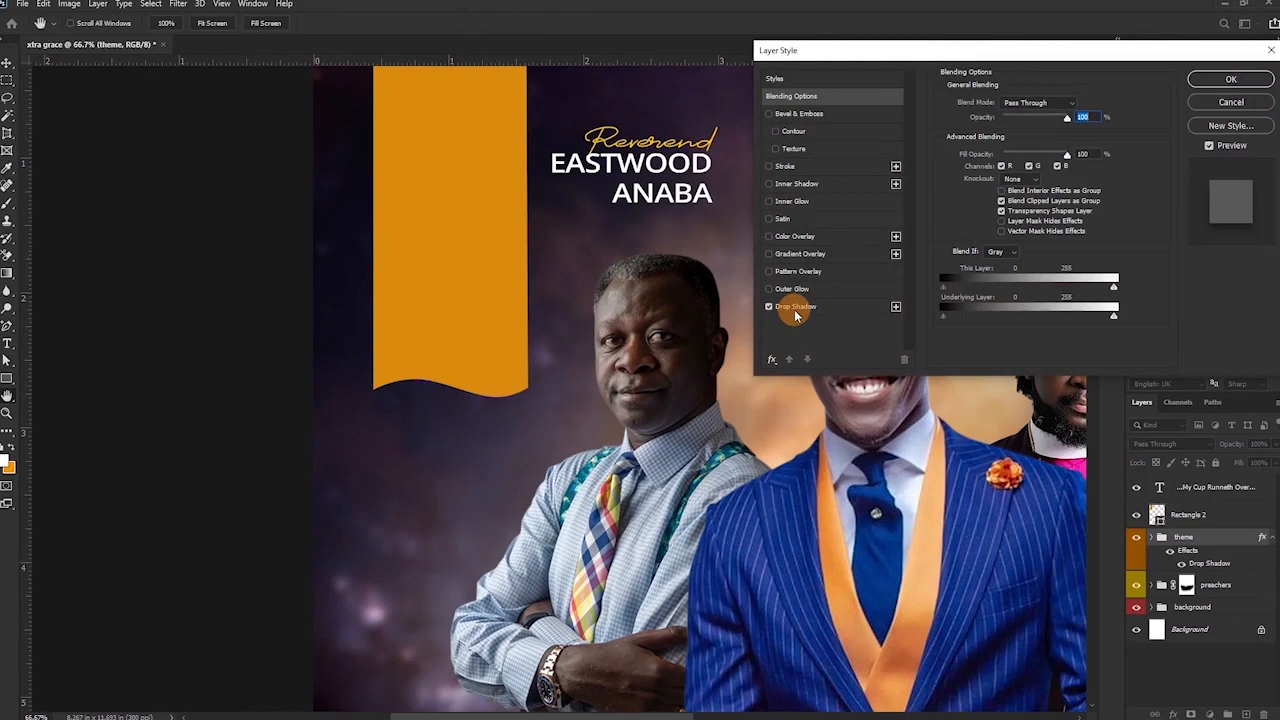
left_click(1224, 521)
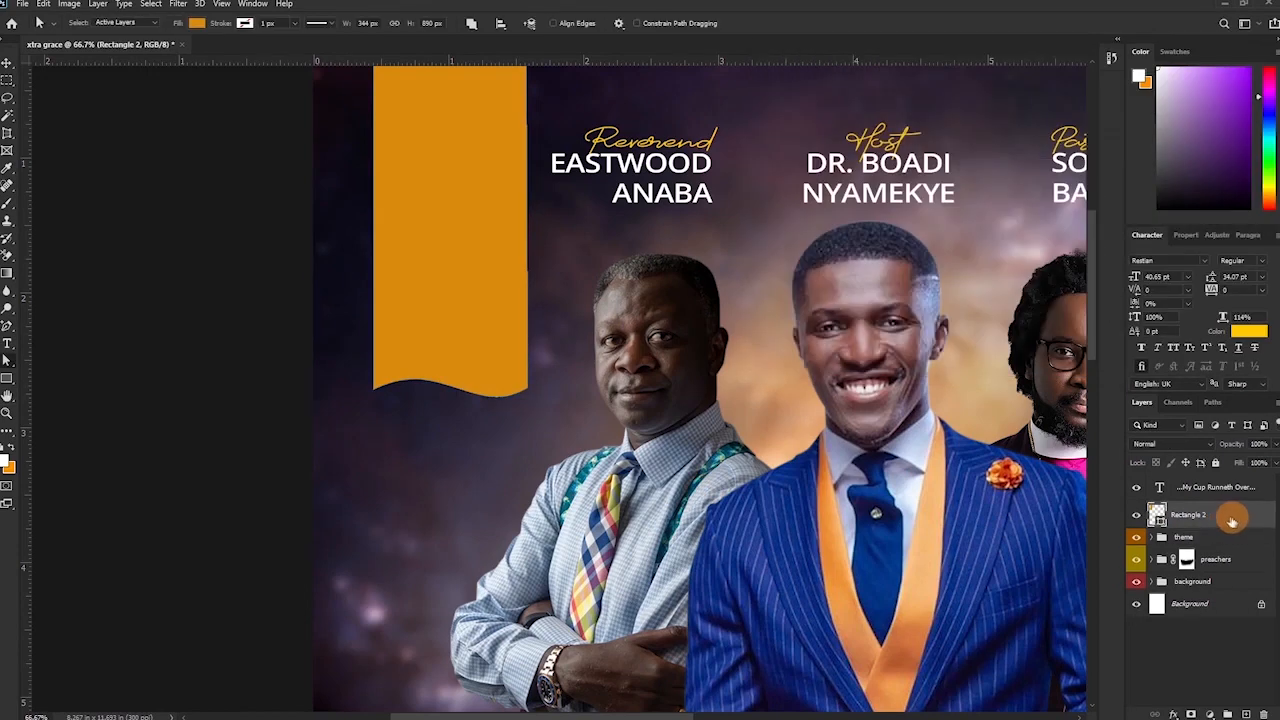
double_click(1237, 521)
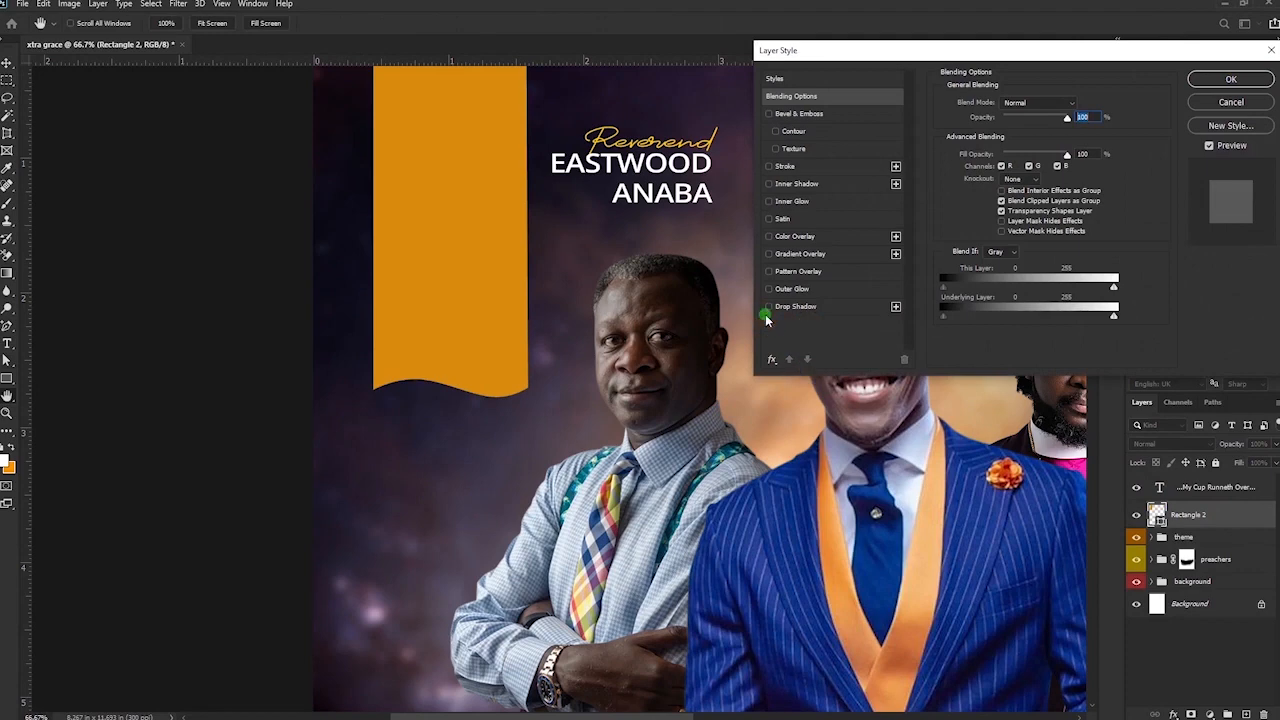
left_click(768, 309)
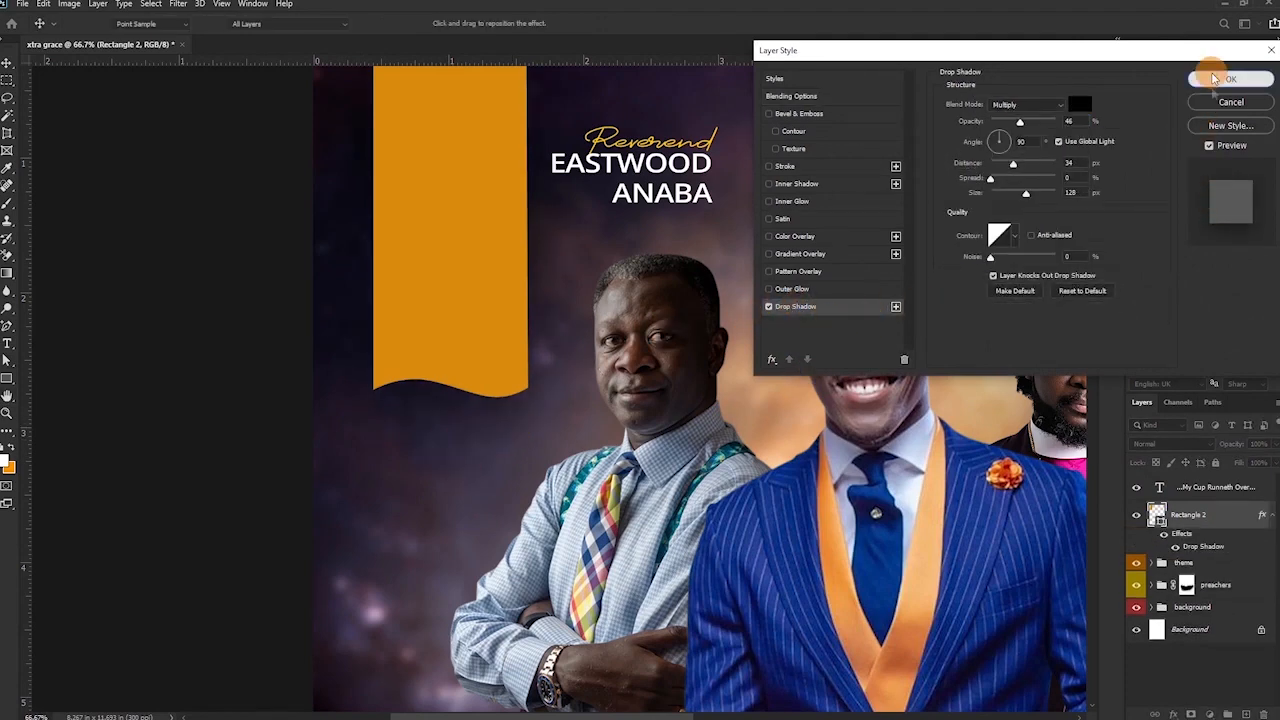
left_click(1231, 79)
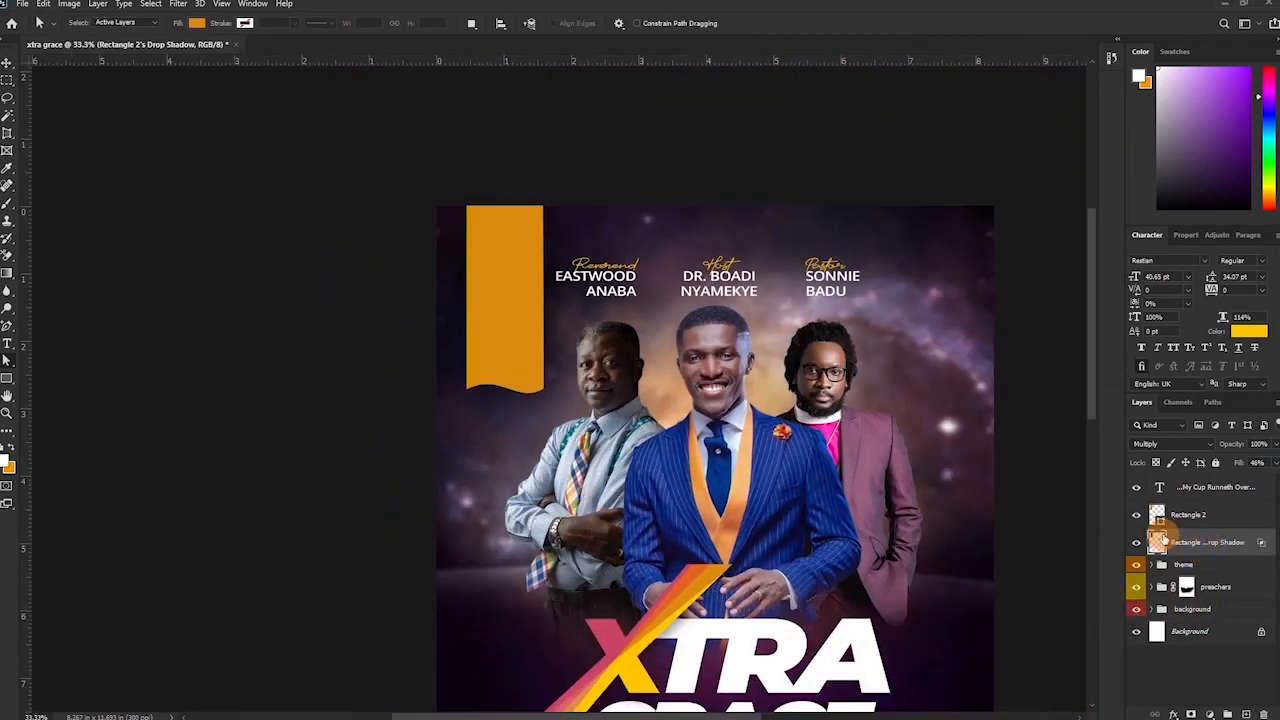
Drag textile-1824172_1920 from the church flyer folder onto the canvas over the ribbon.
mouse_move(326, 716)
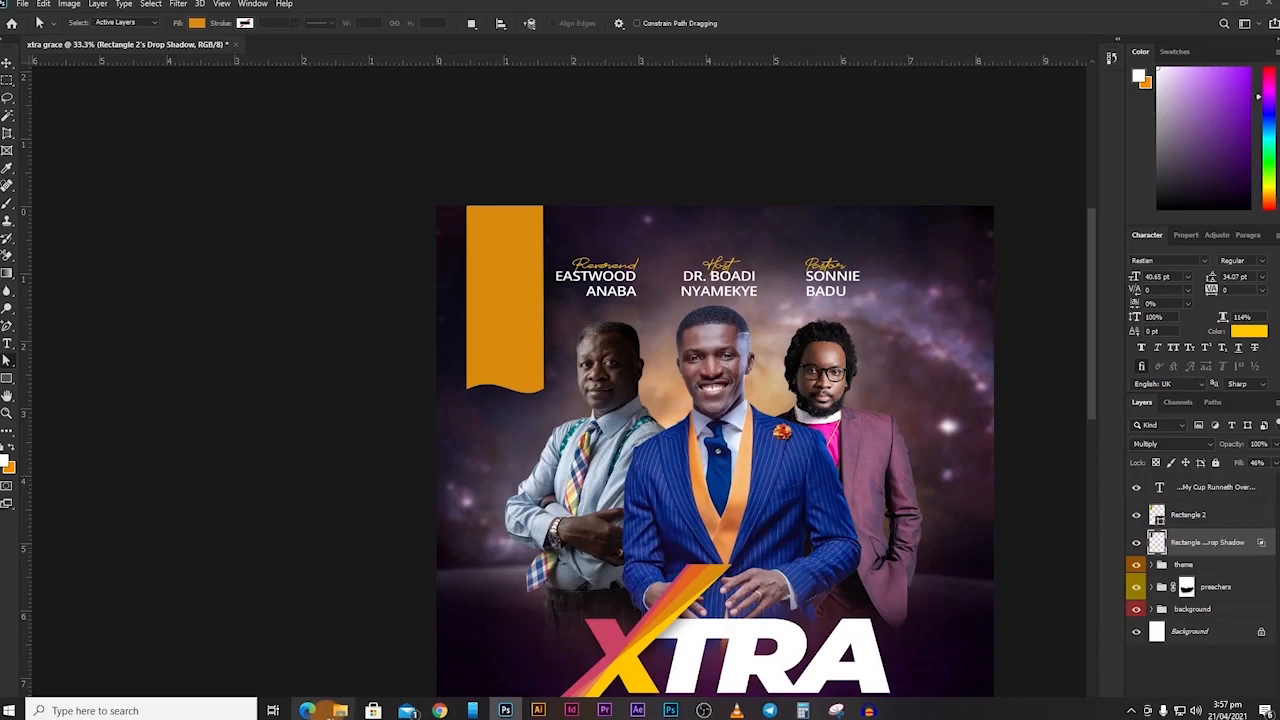
left_click(243, 668)
left_click(392, 237)
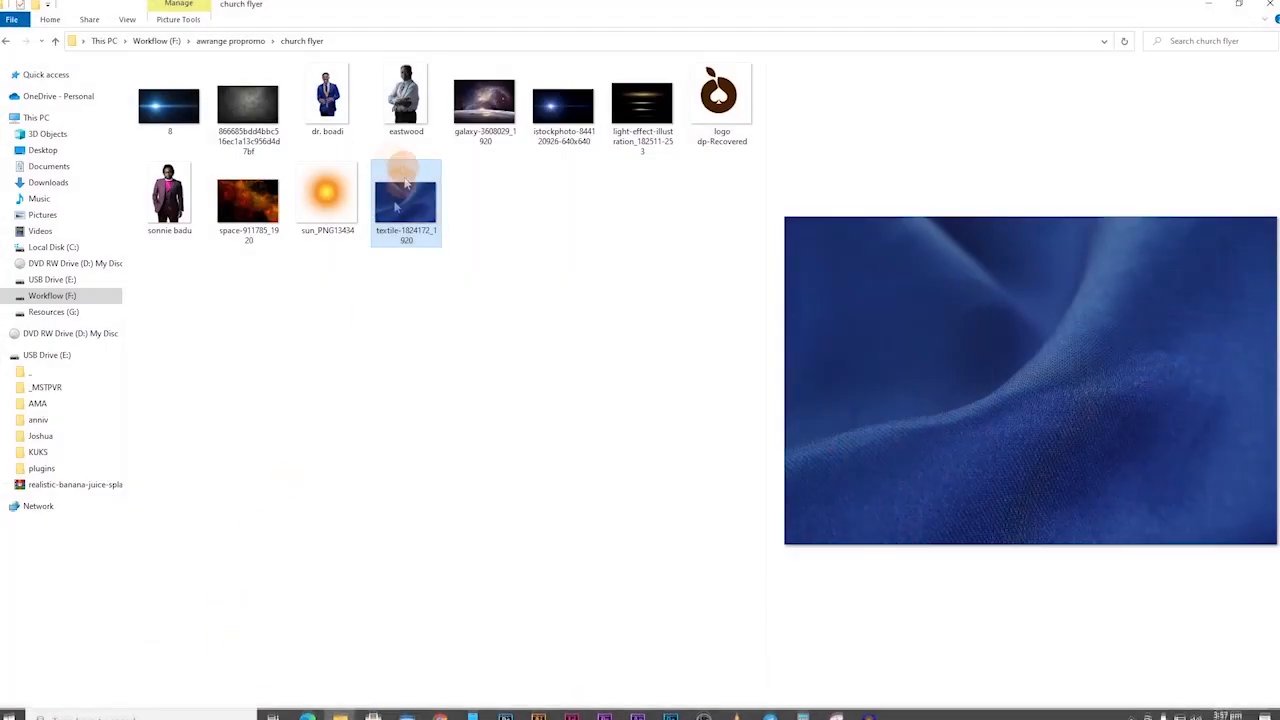
left_click_drag(401, 237, 505, 289)
left_click_drag(576, 431, 390, 272)
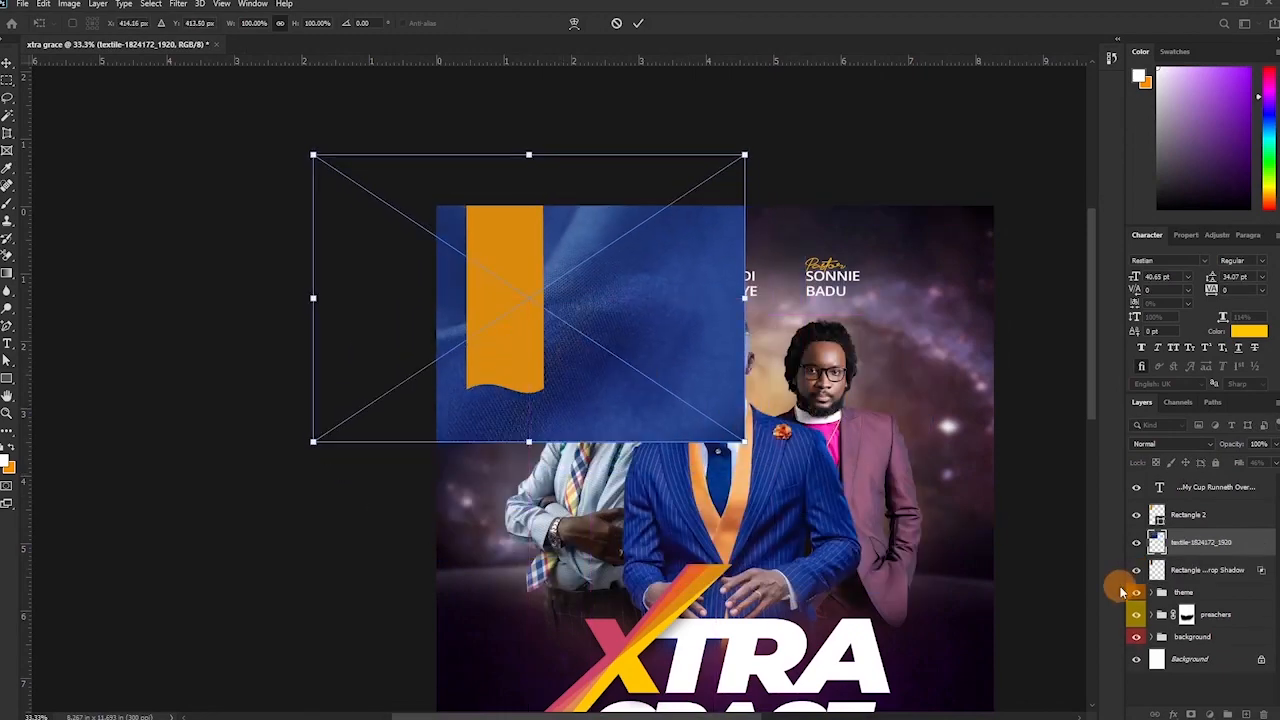
Place the textile layer above Rectangle 2, clip it to the ribbon, and blend it in Difference mode.
left_click_drag(1158, 543, 1190, 500)
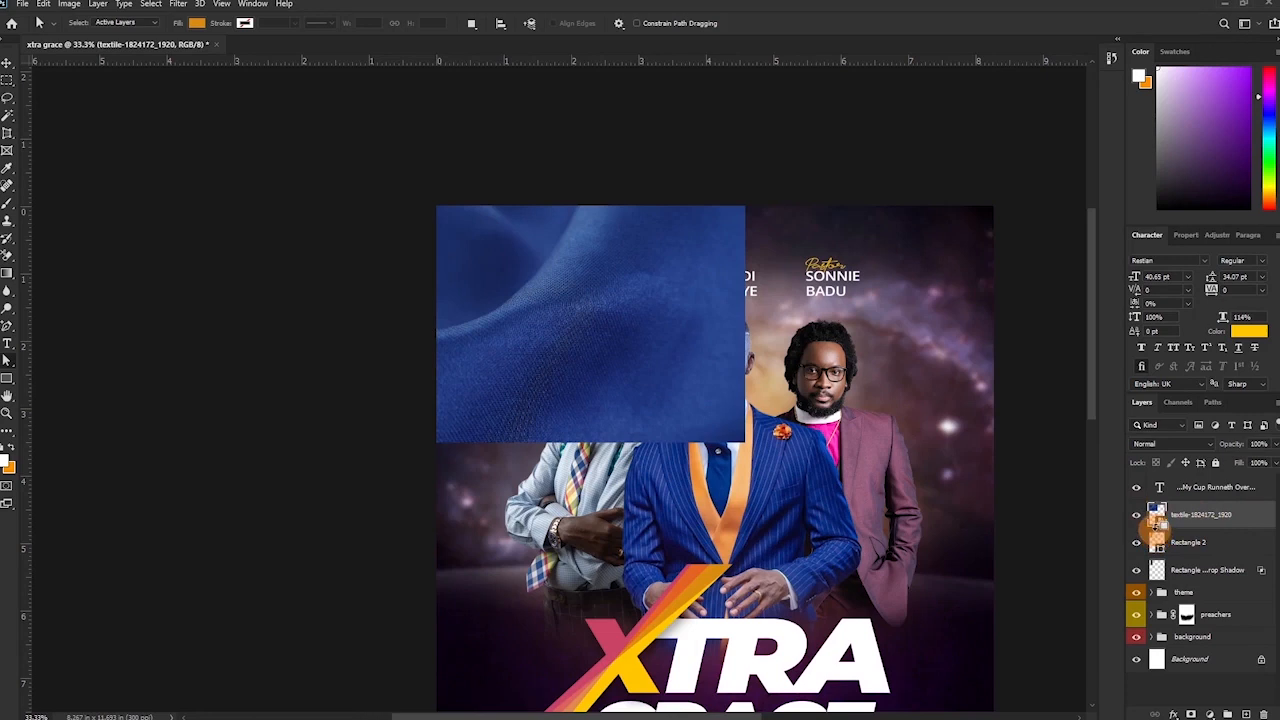
left_click(1157, 526, "alt")
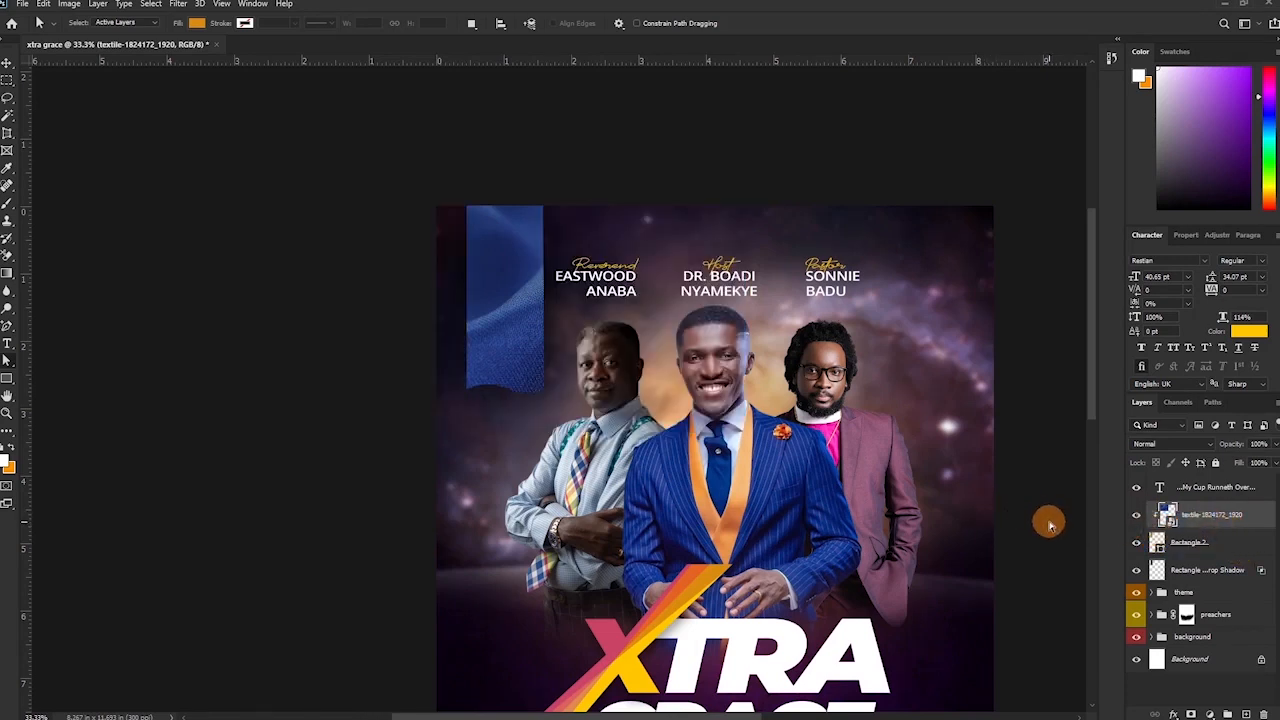
left_click(1168, 445)
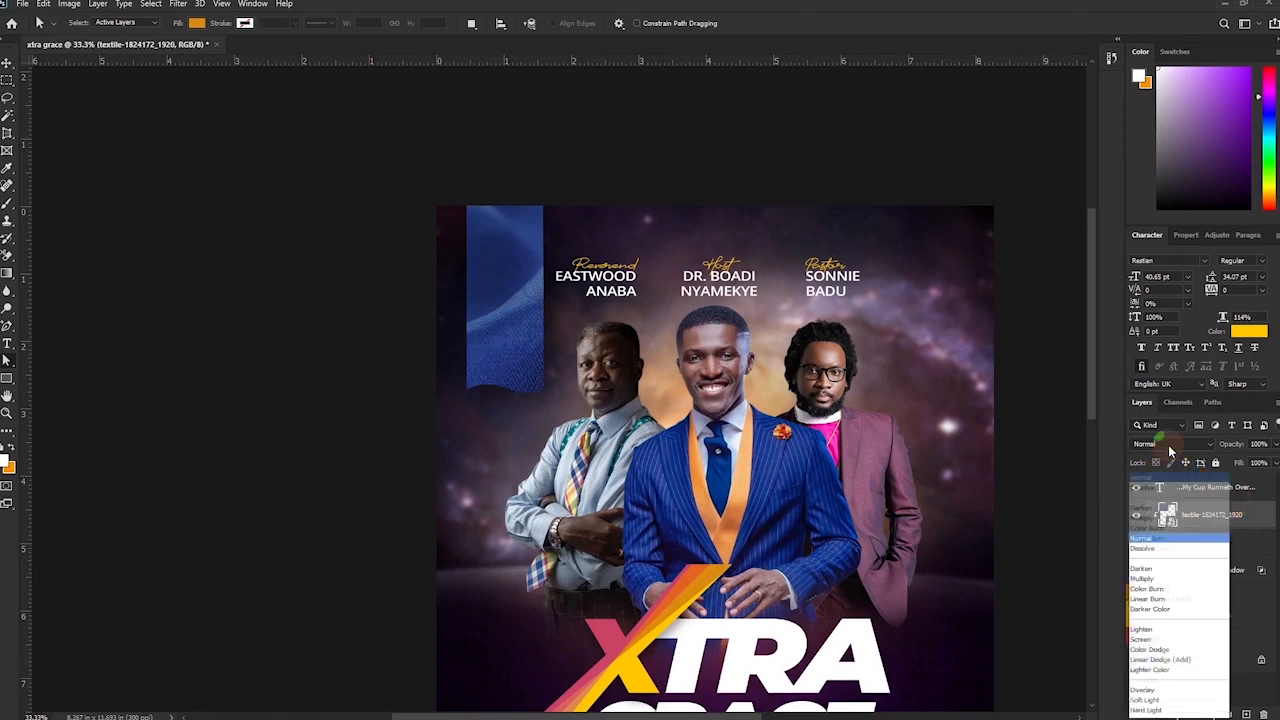
left_click(1144, 411)
key("Down")
key("Down")
key("Down")
key("Down")
key("Down")
key("Down")
key("Down")
key("Down")
key("Down")
key("Down")
key("Down")
key("Down")
key("Down")
key("Down")
key("Down")
key("Down")
key("Down")
key("Down")
key("Down")
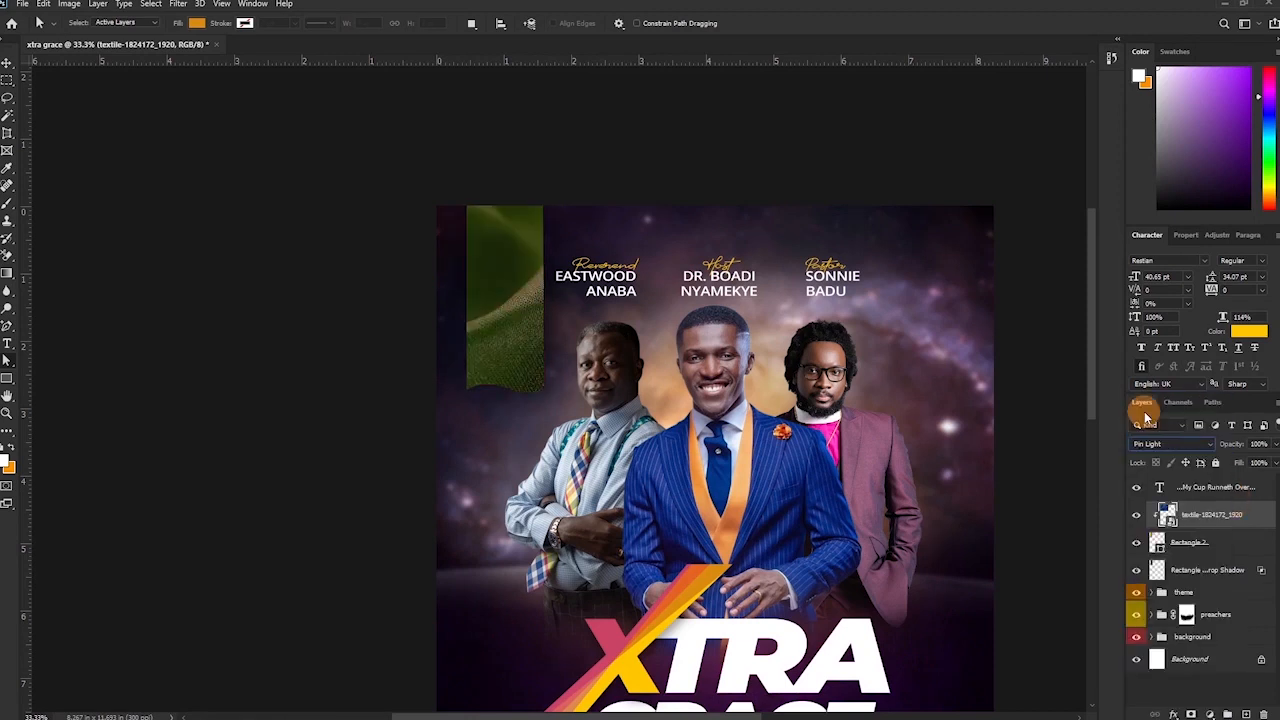
key("Down")
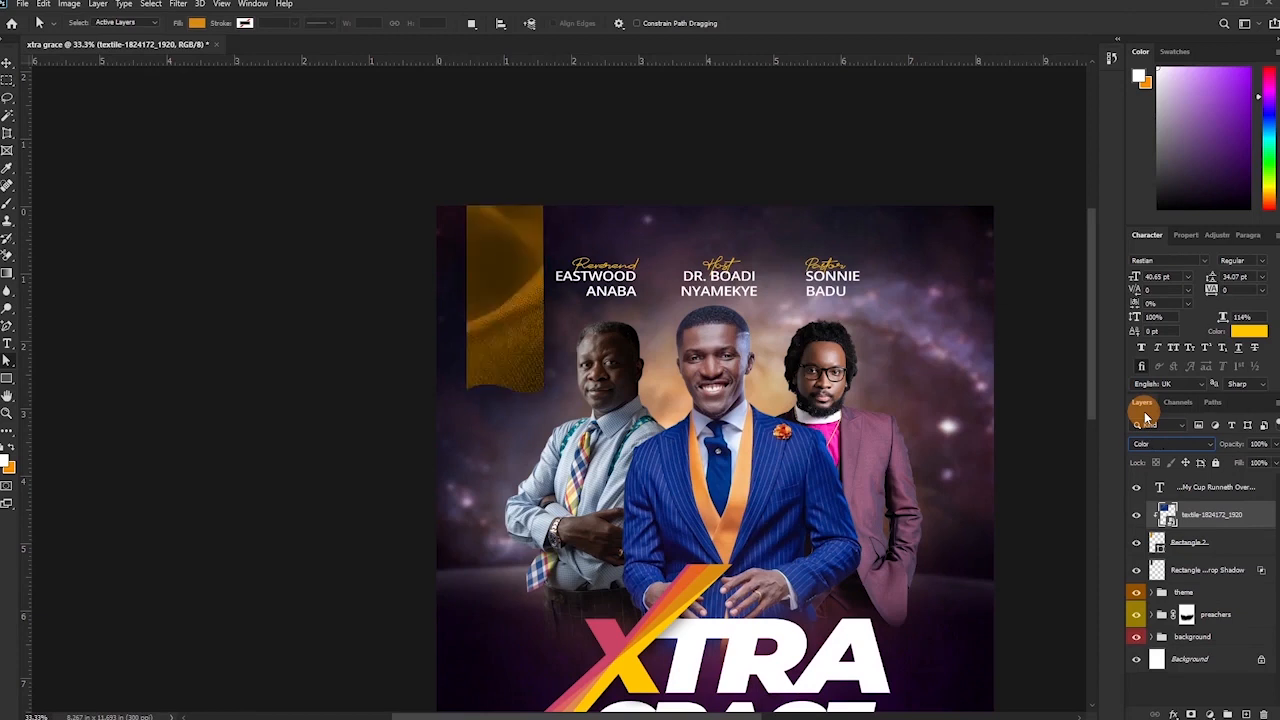
key("Up")
key("Up")
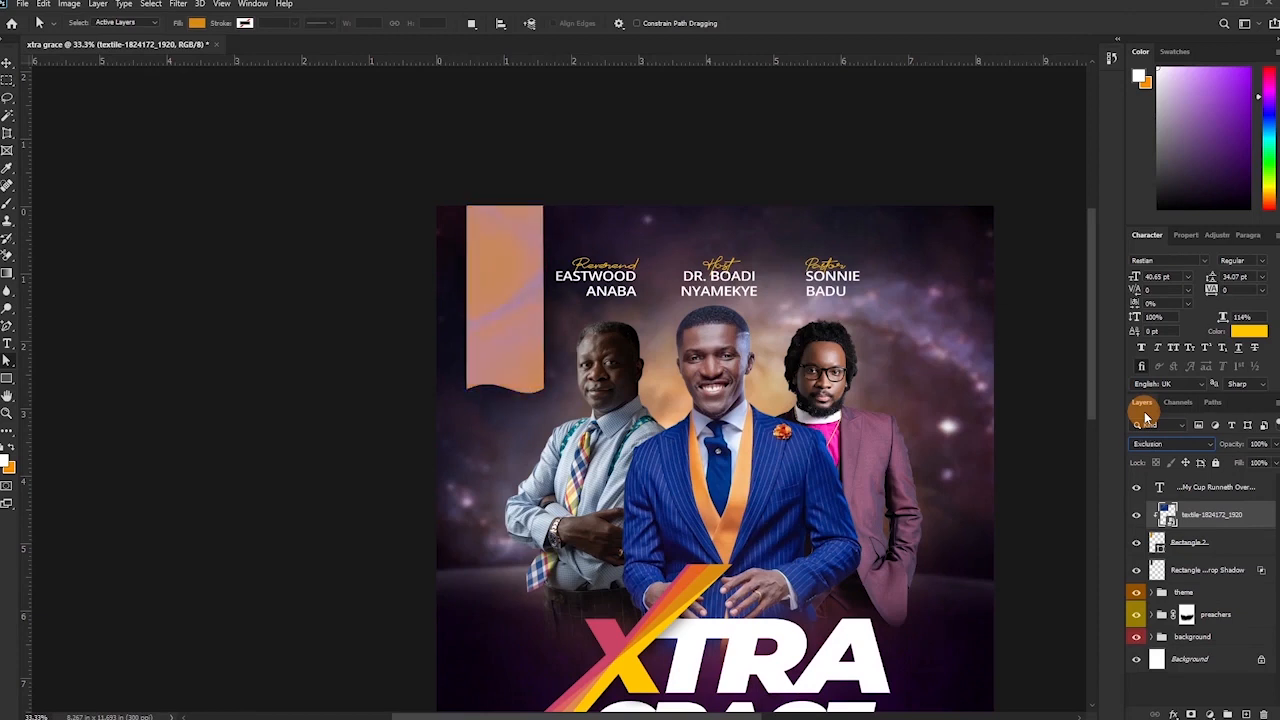
key("Up")
key("Up")
key("Up")
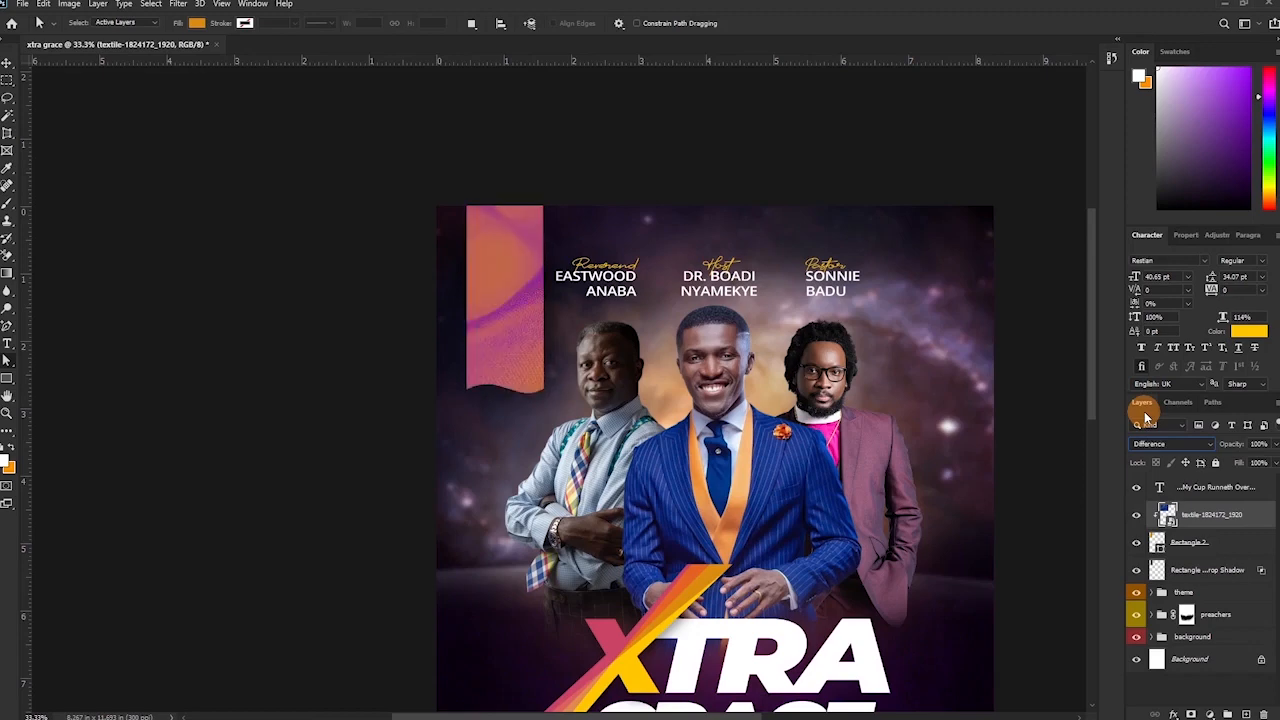
key("ctrl+minus")
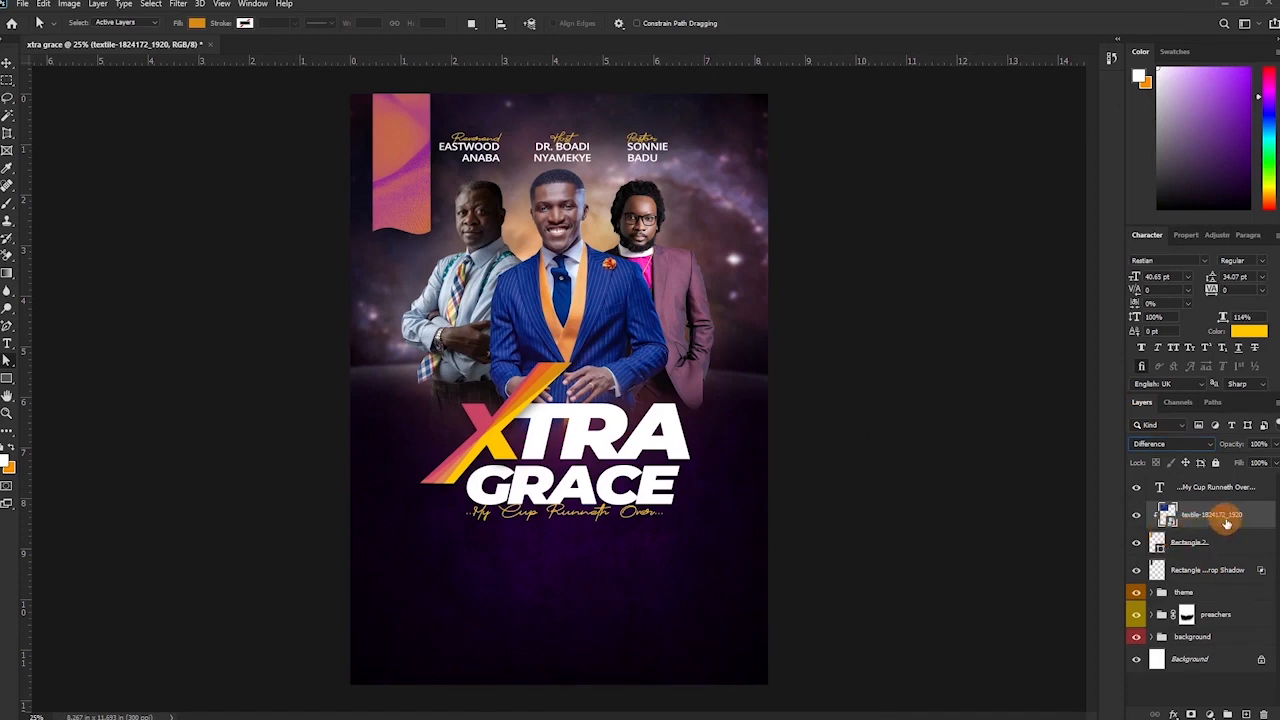
Rotate the textile inside the ribbon and commit the transform.
key("ctrl+t")
left_click_drag(618, 287, 648, 170)
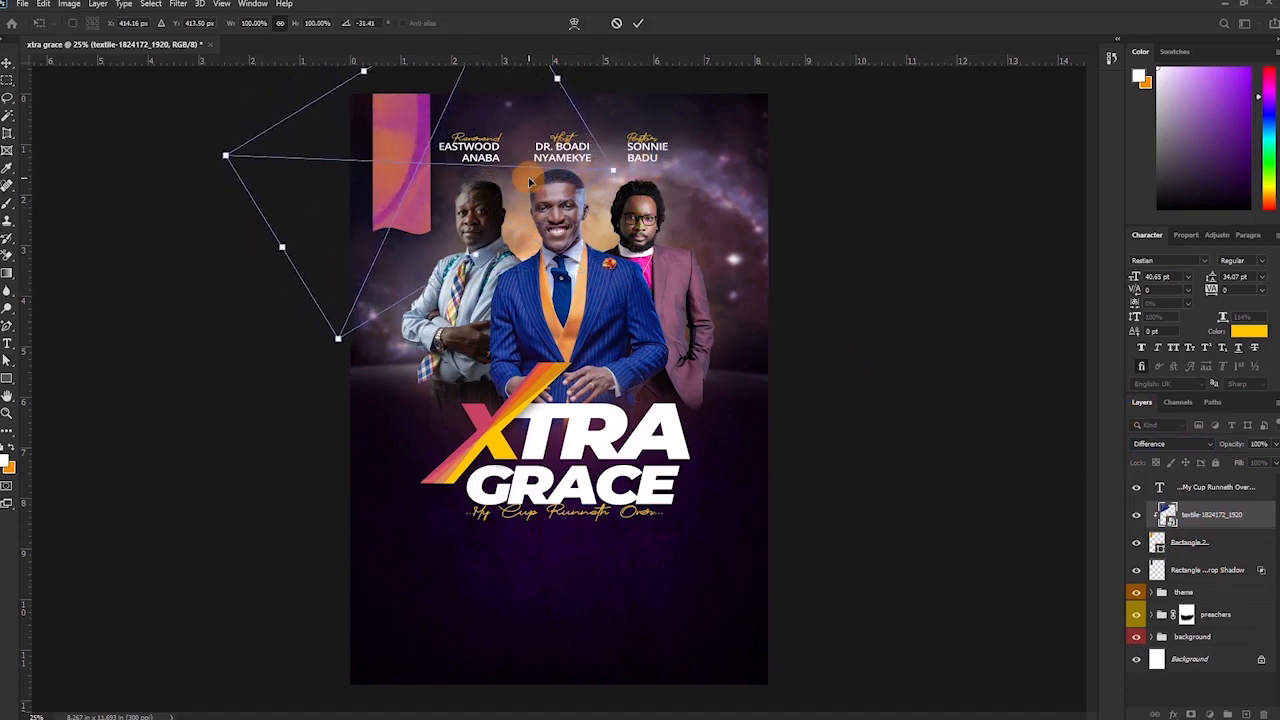
key("Return")
key("a")
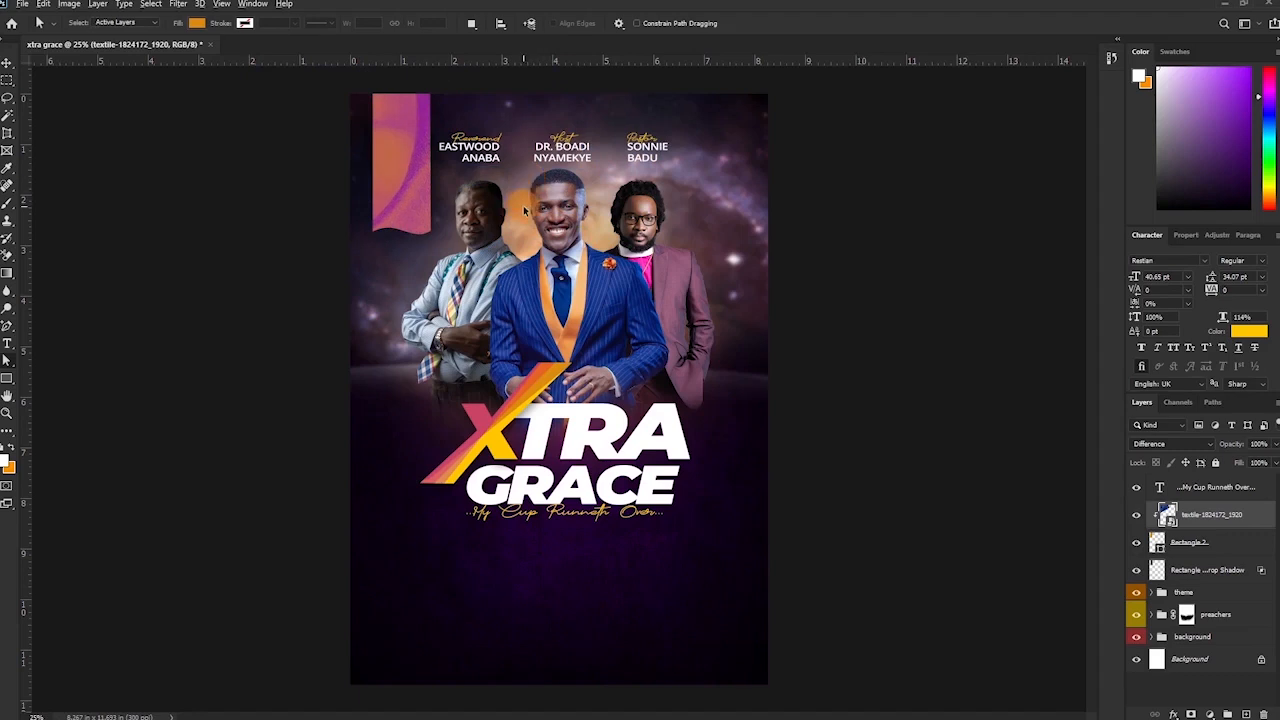
Drag the church logo from the flyer folder onto the ribbon and scale it to fit.
mouse_move(168, 717)
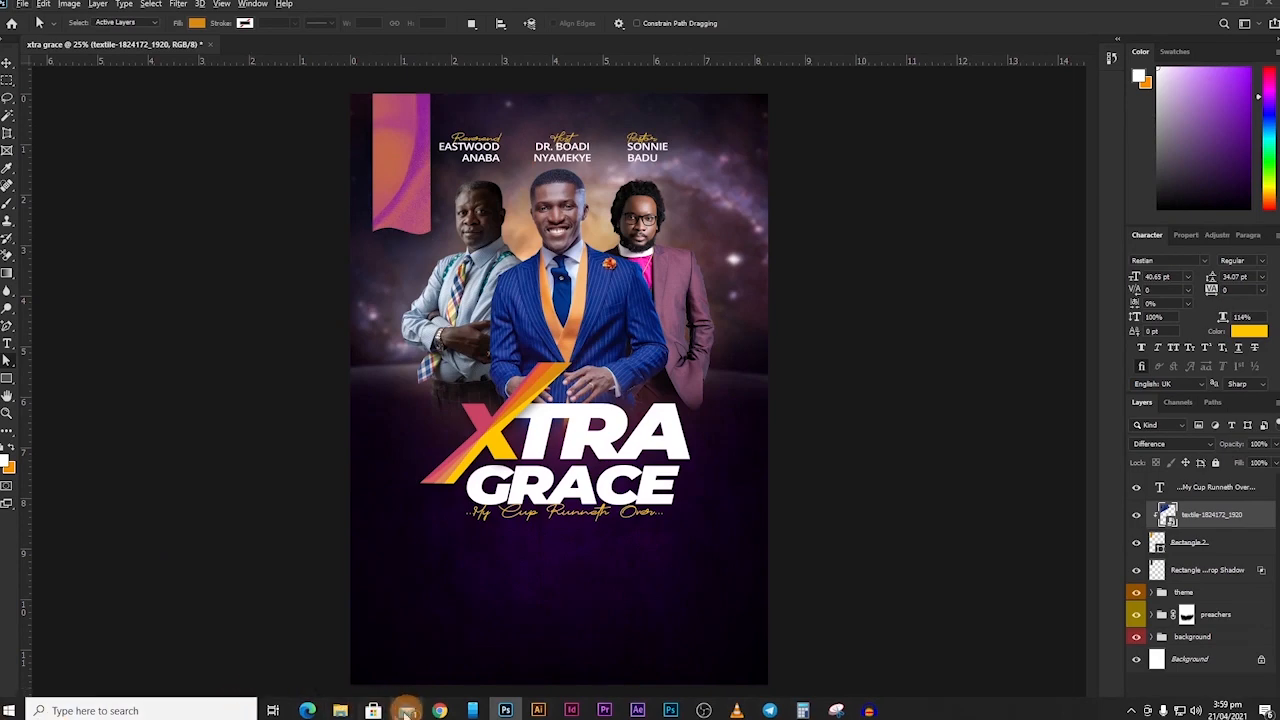
mouse_move(340, 710)
left_click(150, 625)
left_click_drag(721, 100, 569, 385)
left_click_drag(569, 389, 420, 160)
left_click_drag(504, 78, 450, 130)
mouse_move(418, 160)
left_mouse_down()
mouse_move(404, 137)
mouse_move(400, 149)
left_mouse_up()
key("Return")
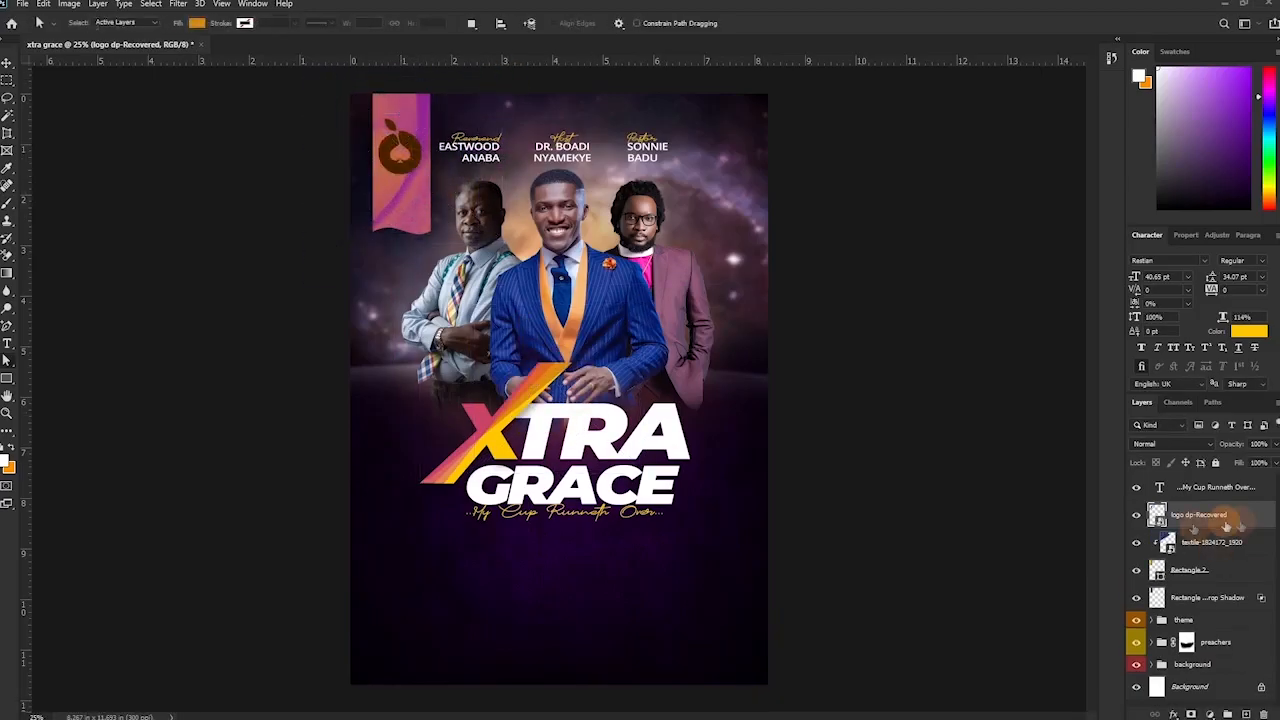
Add a white Color Overlay to the logo and slightly lower its opacity.
double_click(1248, 518)
left_click(808, 237)
left_click(1076, 106)
left_click(668, 153)
left_click(797, 155)
left_click(1097, 146)
left_click(1234, 78)
left_click_drag(1232, 446, 1220, 449)
Zoom in on the ribbon and add the Grace text line with all caps turned off.
key("v")
key("ctrl+plus")
key("ctrl+plus")
left_click_drag(406, 186, 638, 560)
key("t")
left_click(442, 361)
type("THE")
key("ctrl+a")
left_click(1173, 347)
key("ctrl+Return")
Move the Grace text onto the ribbon and reduce its size.
key("v")
left_click_drag(424, 434, 540, 457)
left_click_drag(1134, 277, 1120, 281)
mouse_move(513, 383)
left_mouse_down()
mouse_move(493, 371)
mouse_move(521, 366)
left_mouse_up()
key("ctrl+t")
key("Return")
Set Grace in Cinzel Black at 16.59 pt, pale pink, below the logo.
left_click(1166, 260)
type("cin")
left_click(1140, 379)
left_click_drag(398, 363, 422, 363)
key("ctrl+t")
left_click_drag(547, 370, 516, 361)
key("Return")
left_click(1249, 331)
left_click(493, 272)
left_click(1095, 149)
Duplicate the Grace layer and retype it as 'ministries' and 'international' on two lines.
key("ctrl+j")
key("shift+Down")
key("shift+Down")
key("shift+Down")
key("t")
left_click(495, 371)
key("ctrl+a")
type("ministries")
key("Return")
type("international")
Format INTERNATIONAL in Open Sans bold capitals and shrink the MINISTRIES line.
double_click(500, 395)
left_click(1188, 277)
left_click(1171, 341)
left_click(1188, 277)
left_click(1171, 320)
left_click(1205, 260)
left_click(1000, 335)
double_click(380, 364)
left_click(1188, 277)
left_click(1171, 363)
Tighten the leading to 11 pt, shrink INTERNATIONAL to 6 pt and commit the text.
left_click(1188, 277)
left_click(1171, 327)
double_click(500, 395)
left_click(1262, 260)
left_click(1190, 440)
key("ctrl+a")
left_click(1262, 277)
left_click(1240, 406)
left_click(1262, 277)
left_click(1240, 350)
double_click(490, 387)
left_click(1188, 277)
left_click(1165, 292)
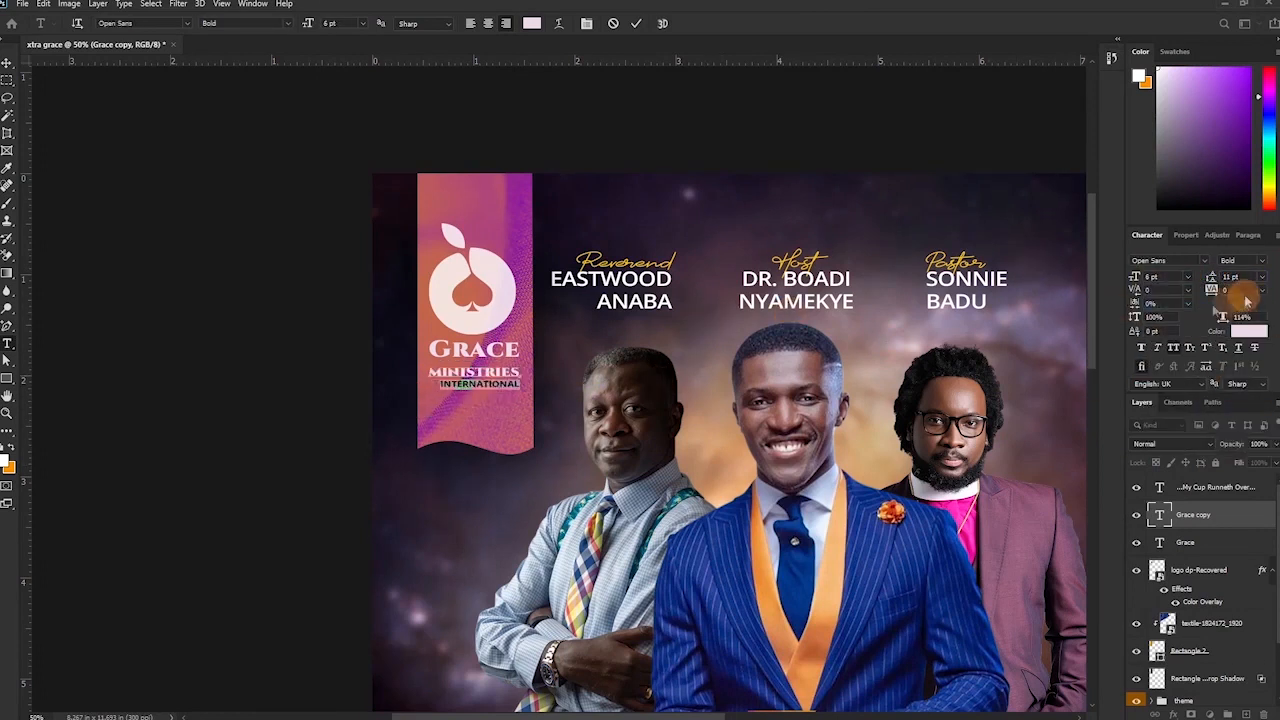
left_click(636, 23)
Centre-align the logo with its text layers and move the block back onto the ribbon.
key("v")
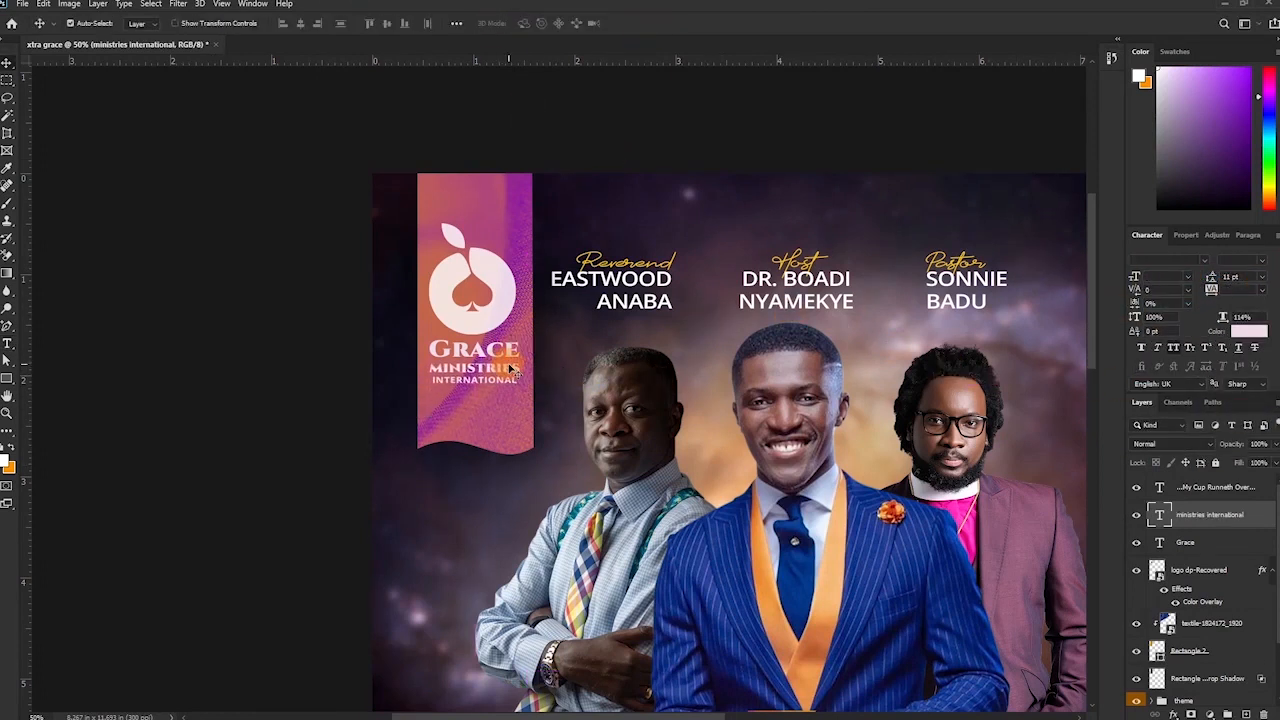
left_click(1236, 543, "ctrl")
left_click(1222, 490, "ctrl")
left_click(1205, 570, "ctrl")
left_click(301, 23)
left_click_drag(735, 308, 497, 305)
key("ctrl+minus")
key("ctrl+minus")
Group the logo, text and ribbon shadow layers as 'logo', colour-coded green, nudged slightly right.
left_click(1233, 650, "shift")
left_click(1272, 570)
key("ctrl+g")
double_click(1189, 486)
right_click(1246, 489)
left_click(1165, 261)
left_click(1208, 658, "ctrl")
key("ctrl+g")
double_click(1185, 481)
type("logo")
key("Return")
right_click(1140, 481)
left_click(1168, 563)
key("shift+Right")
key("shift+Right")
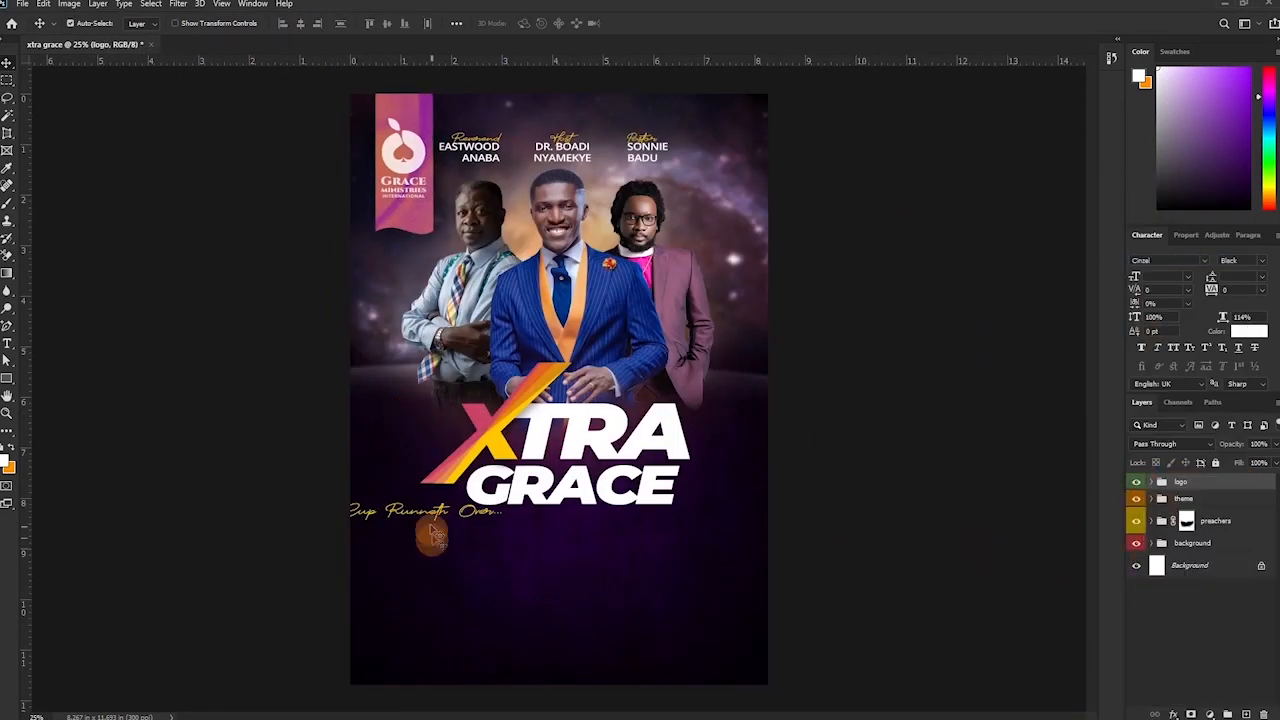
Centre the My Cup Runneth Over tagline under GRACE and move its layer into the theme group.
left_click_drag(435, 518, 591, 524)
left_click_drag(1208, 503, 1168, 517)
left_click(1157, 510)
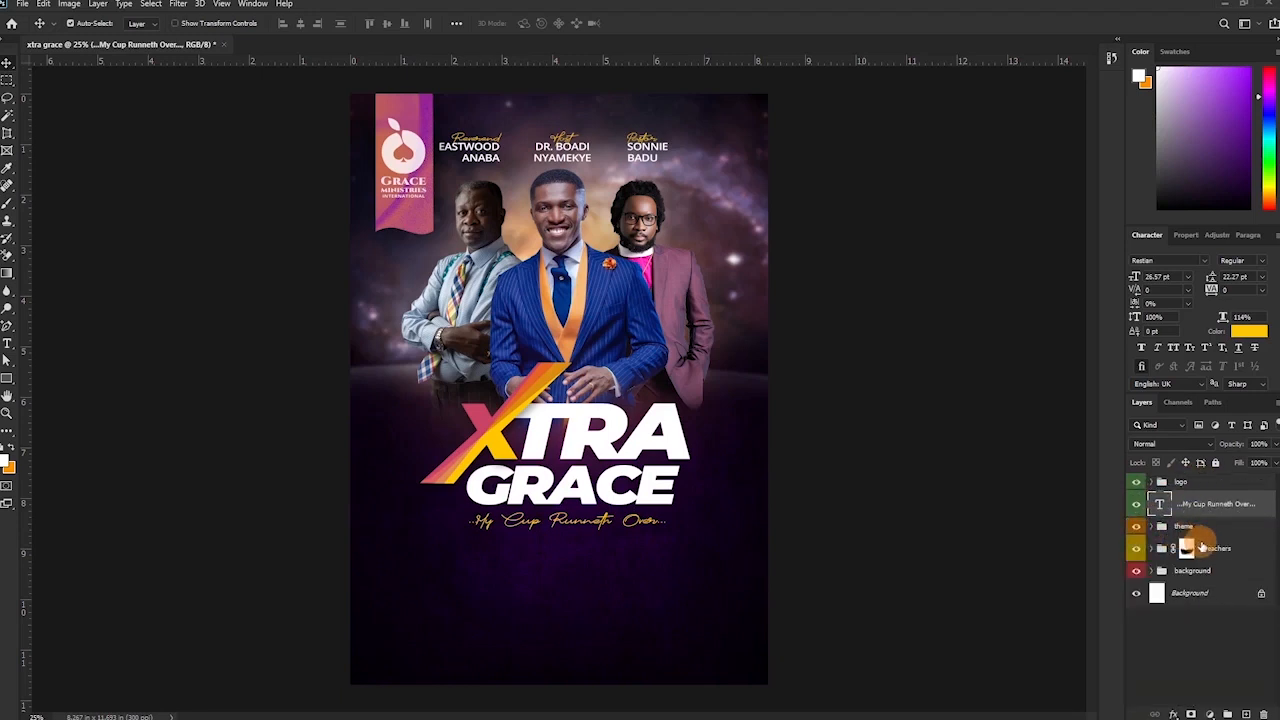
left_click(1203, 604)
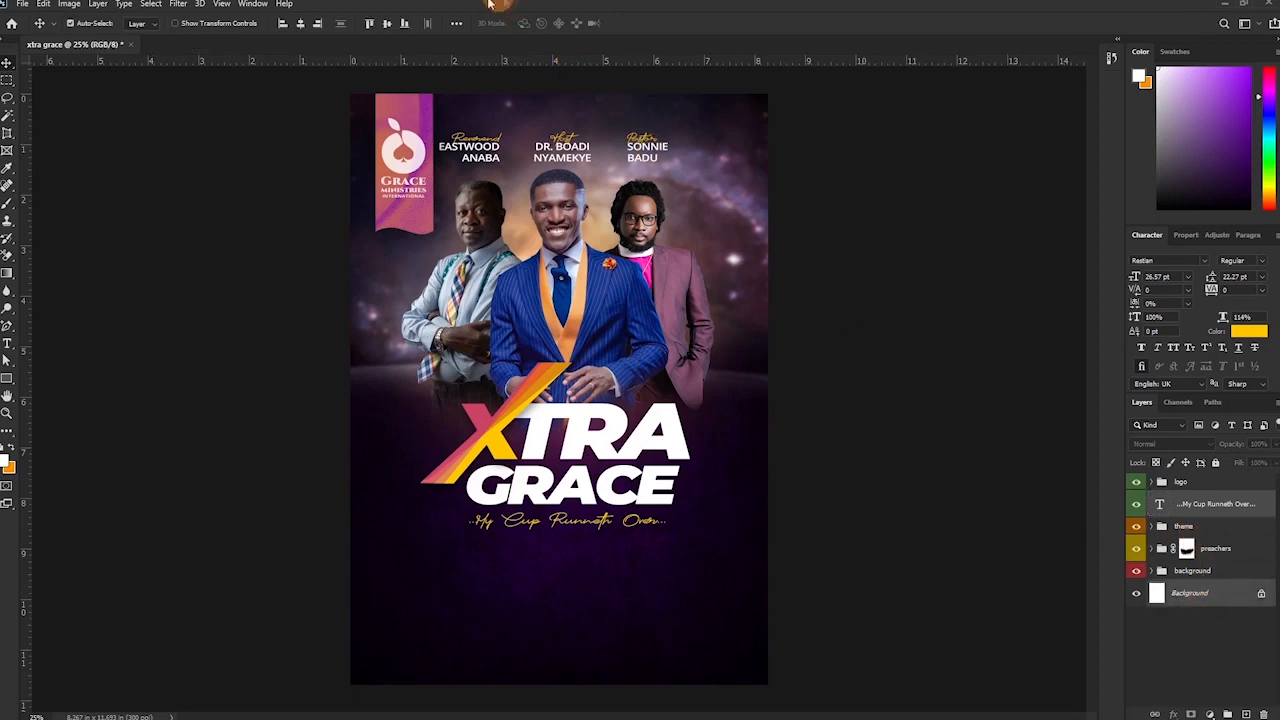
left_click_drag(1214, 502, 1212, 556)
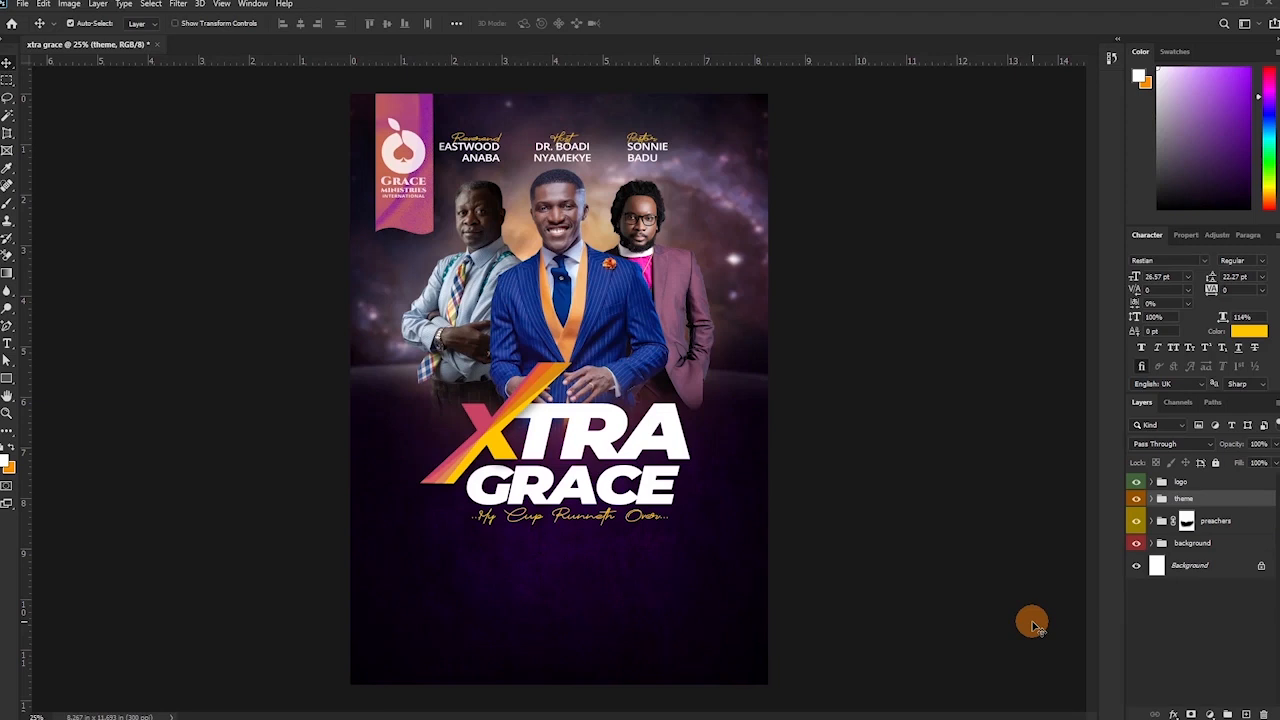
Drag the sun image from the church flyer folder into the poster.
mouse_move(352, 714)
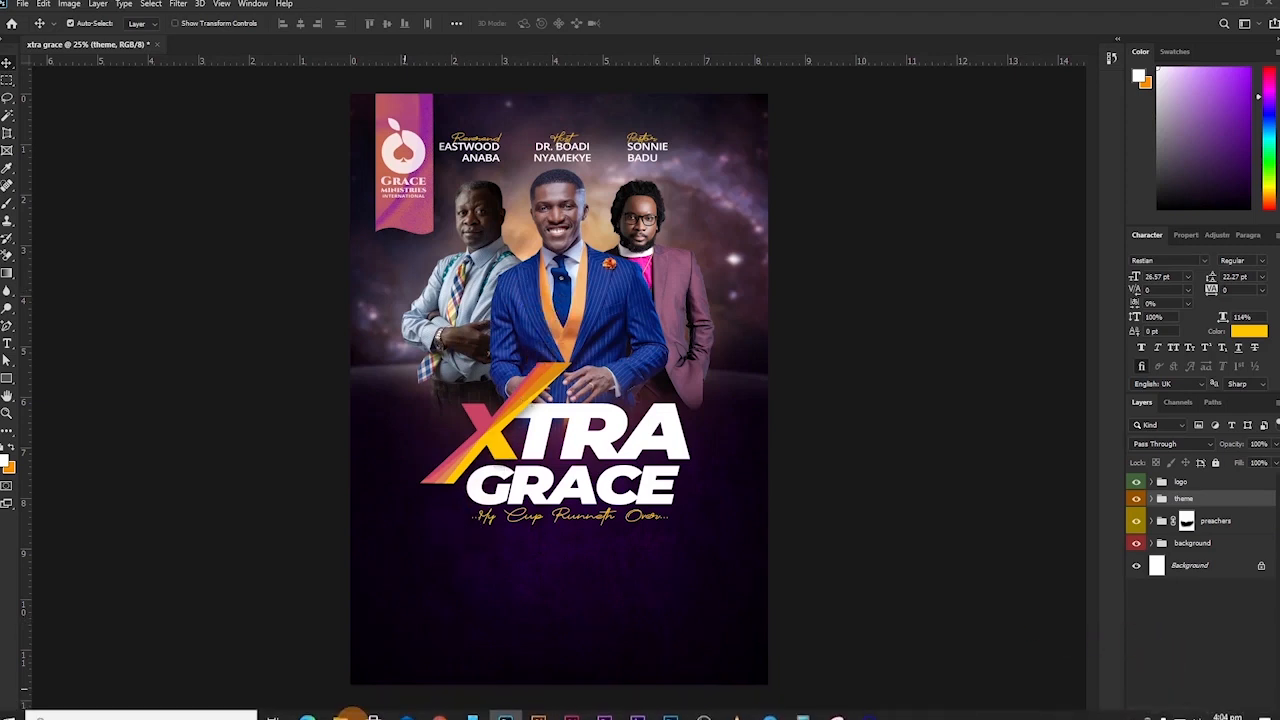
left_click(248, 667)
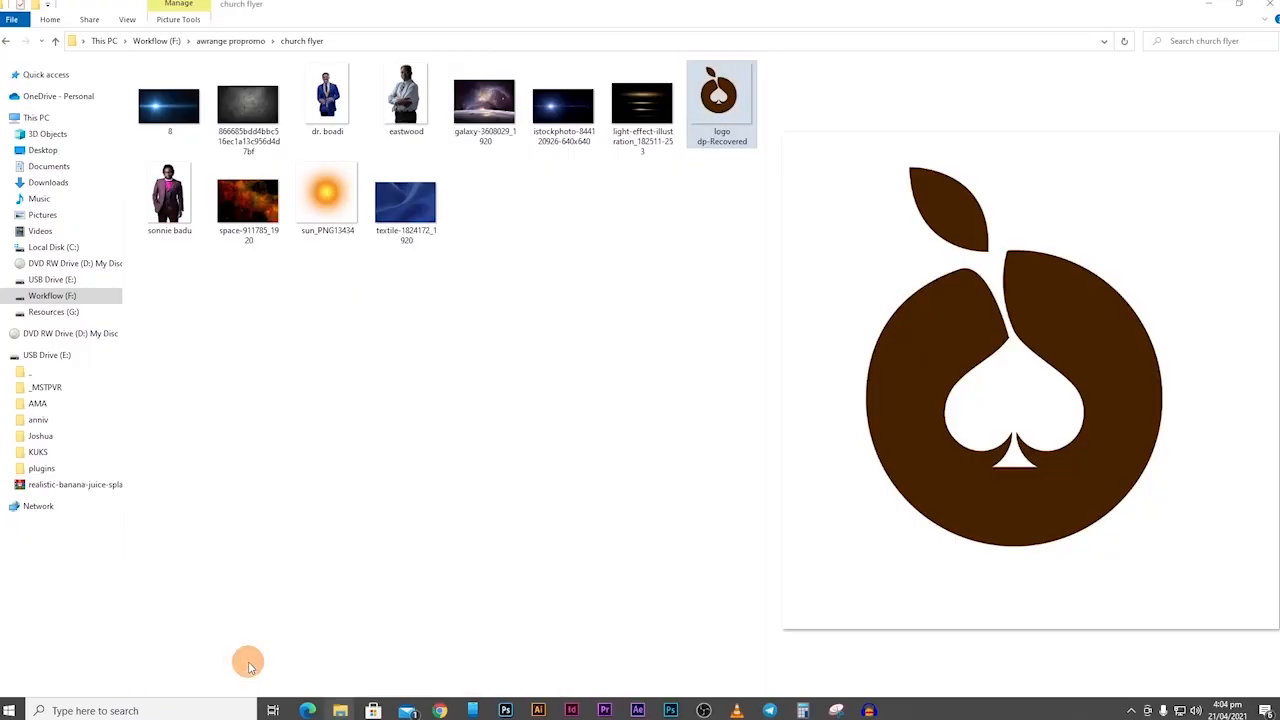
left_click_drag(328, 200, 516, 284)
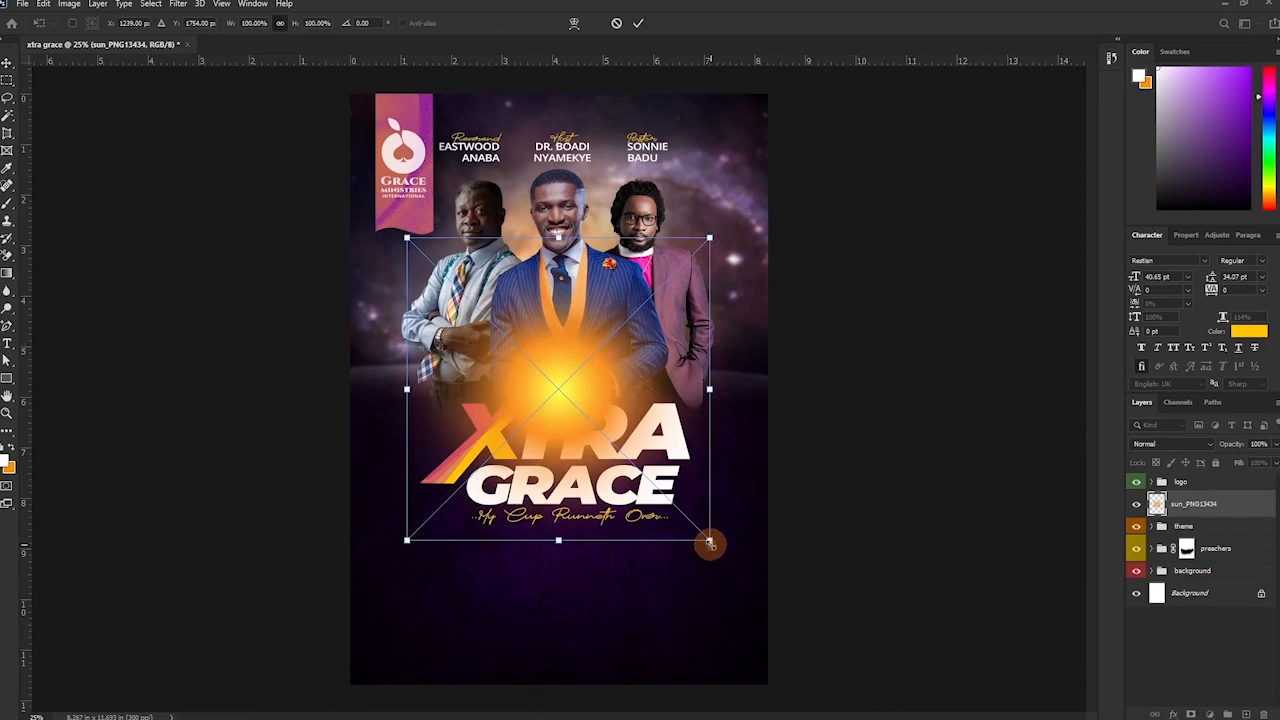
Shrink the sun glow behind the host's head and change its blend mode to Screen.
left_click_drag(687, 517, 533, 260)
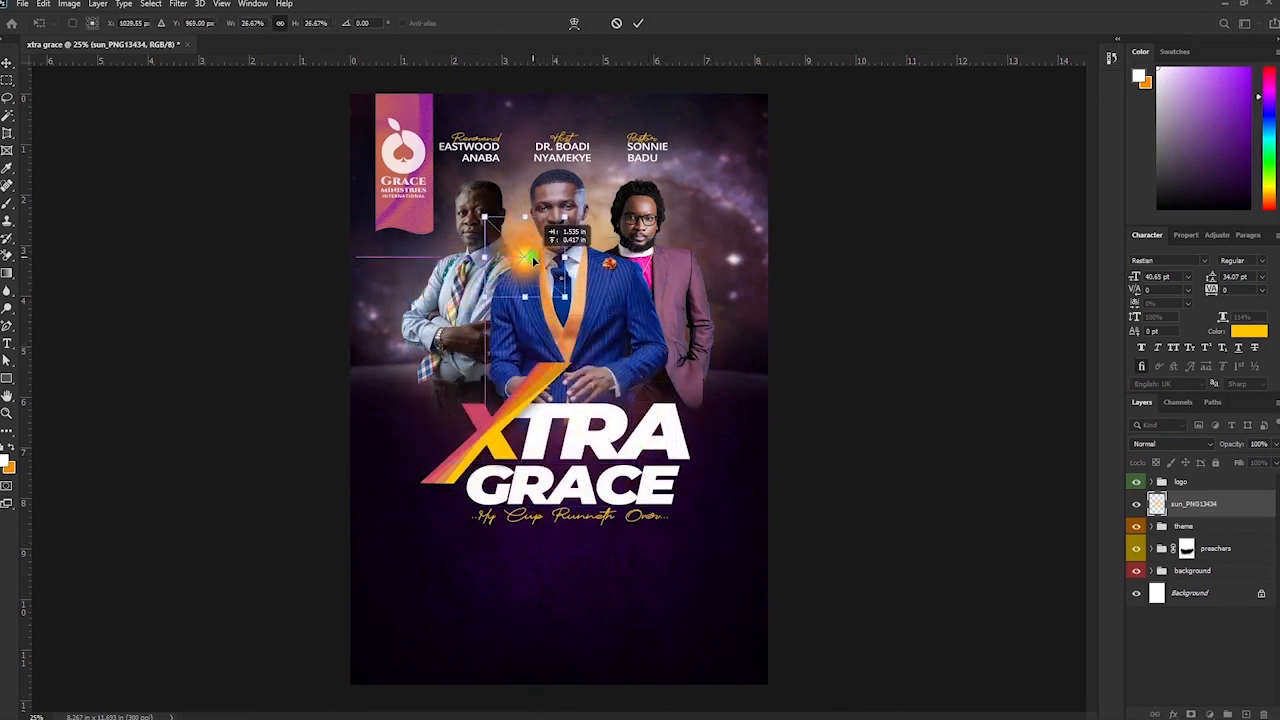
left_click_drag(484, 218, 455, 187)
left_click(1172, 443)
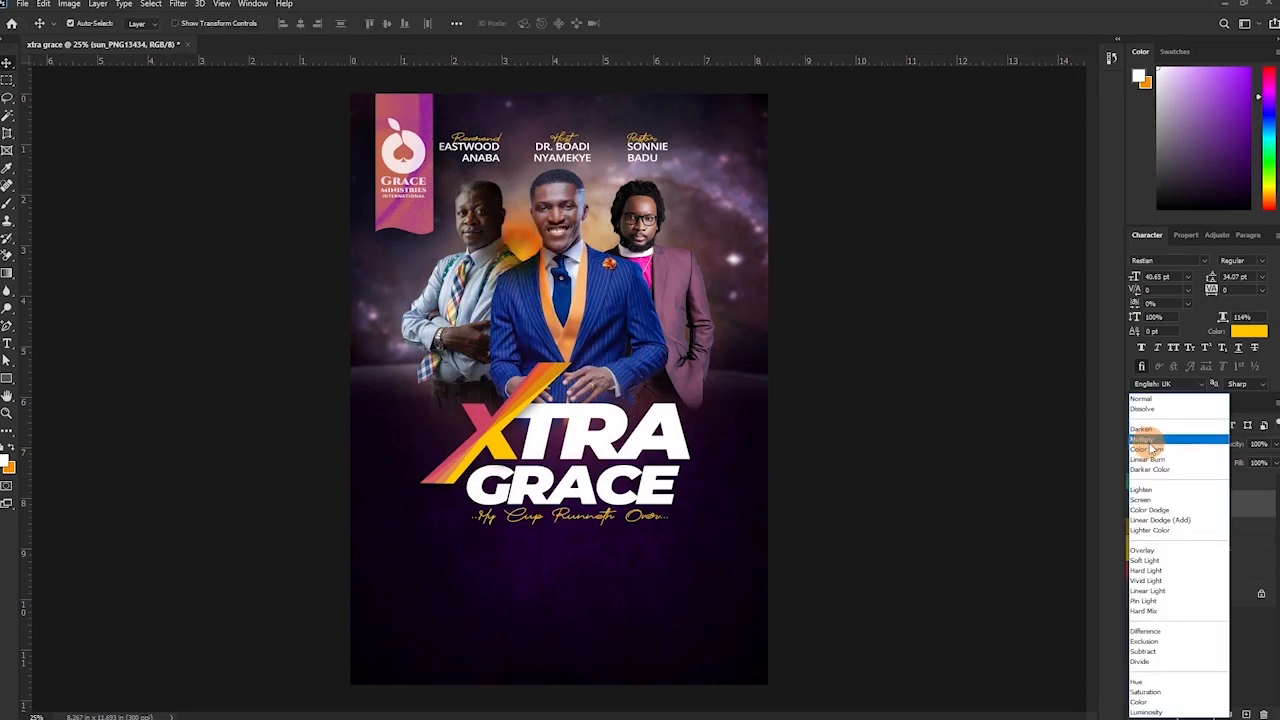
left_click(1149, 441)
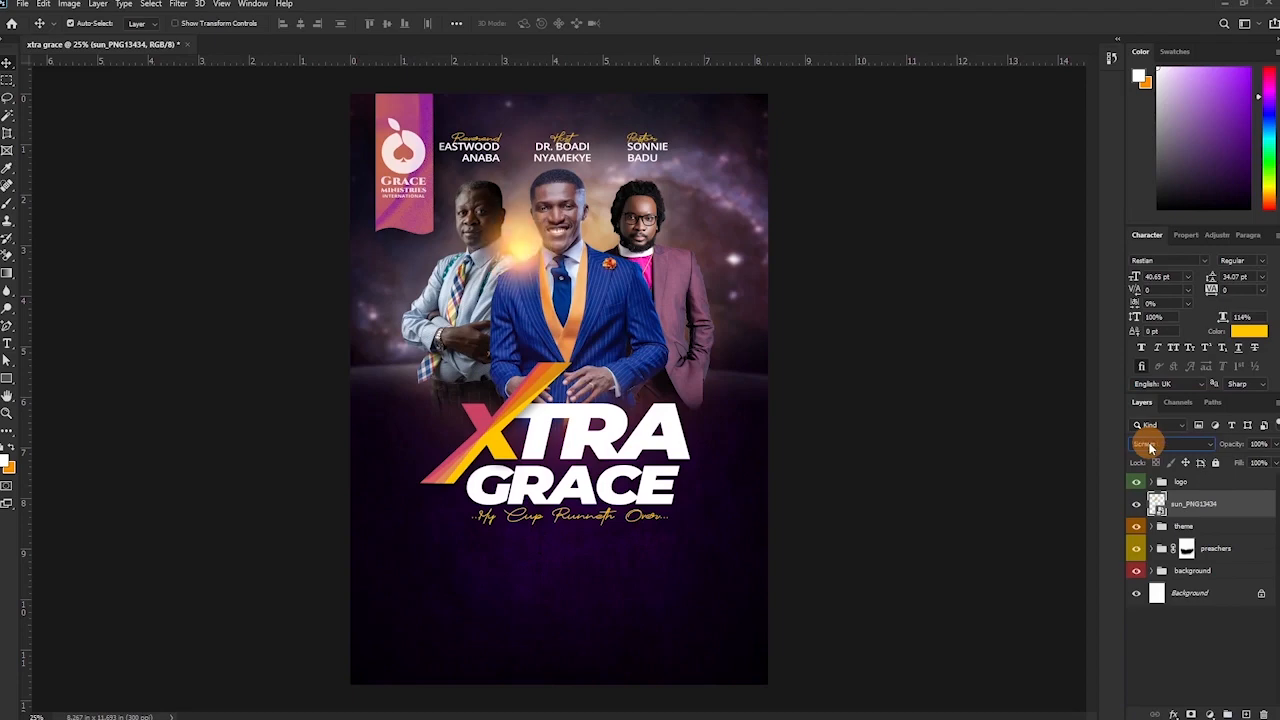
key("ctrl+plus")
key("ctrl+plus")
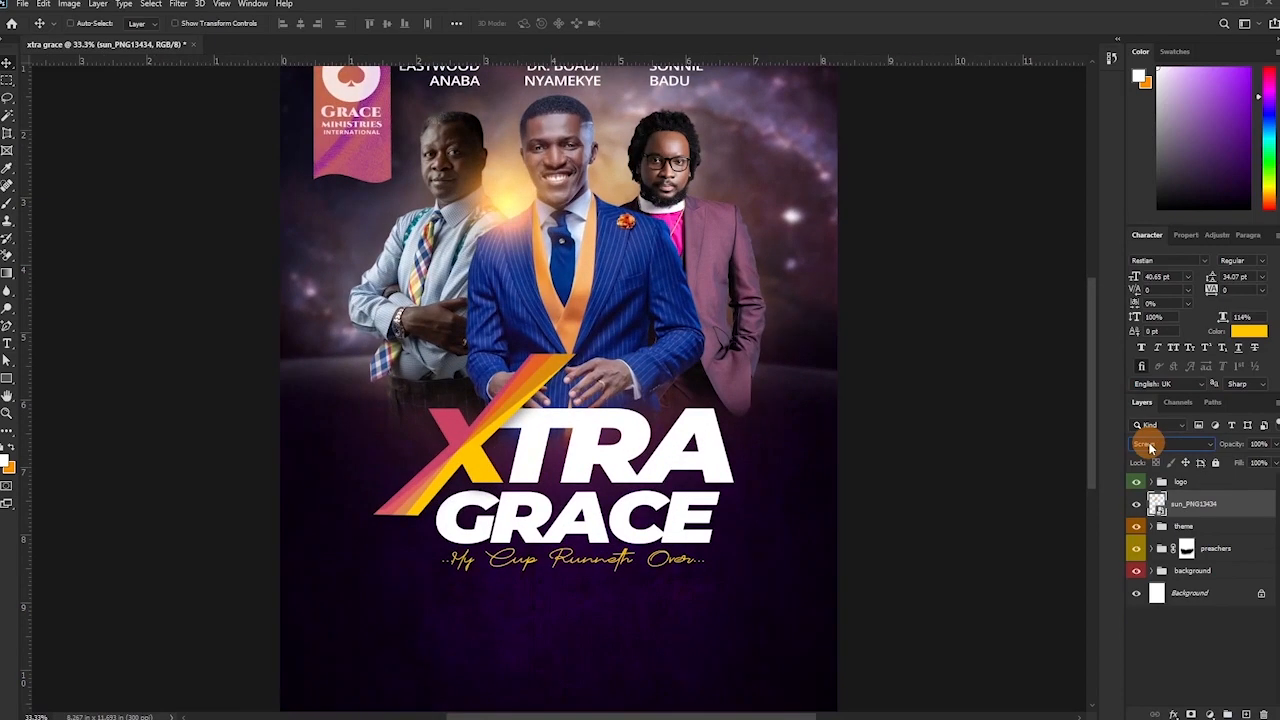
left_click_drag(497, 213, 470, 447)
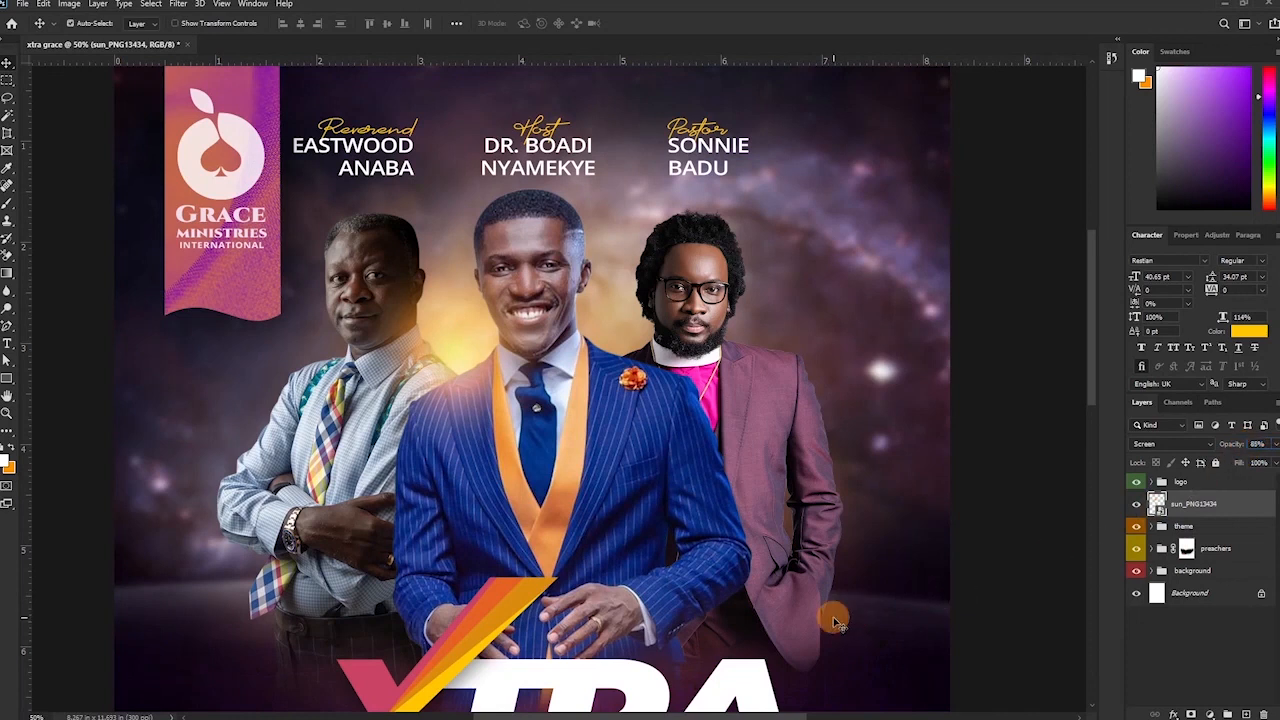
key("ctrl+t")
Enlarge the host's sun glow and add a smaller duplicate glow behind the host.
left_click_drag(567, 242, 571, 237)
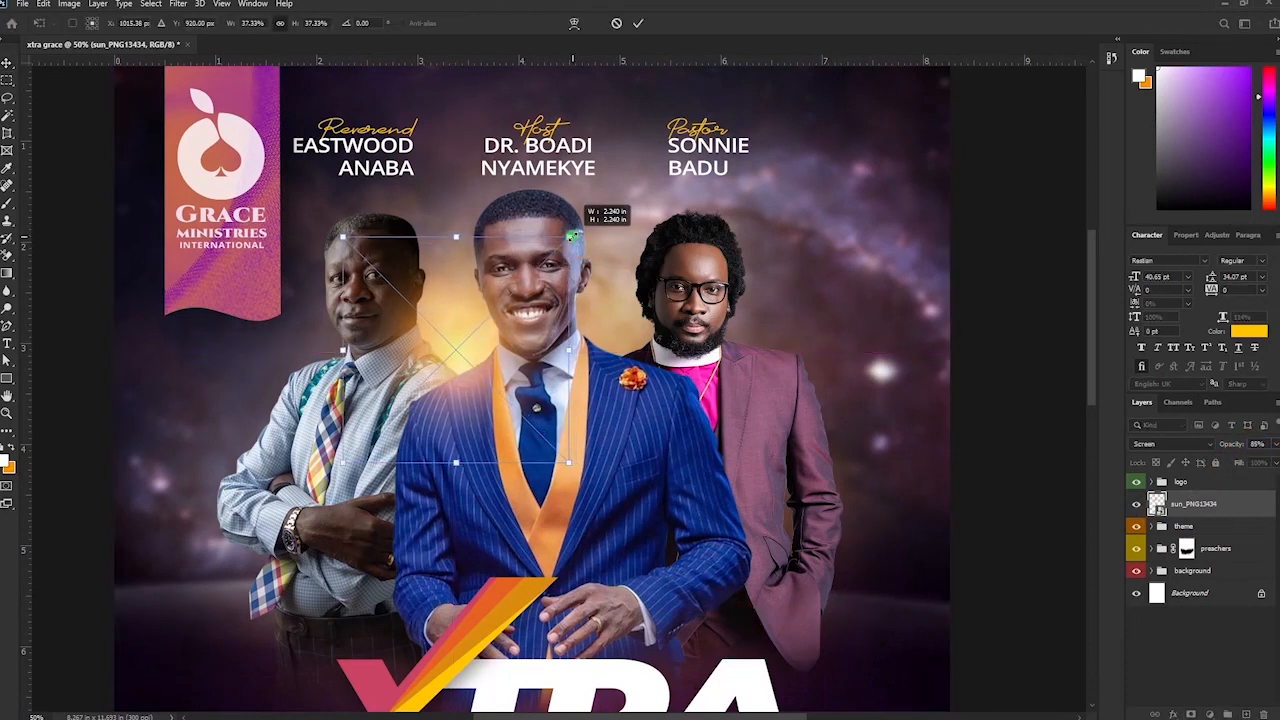
key("Return")
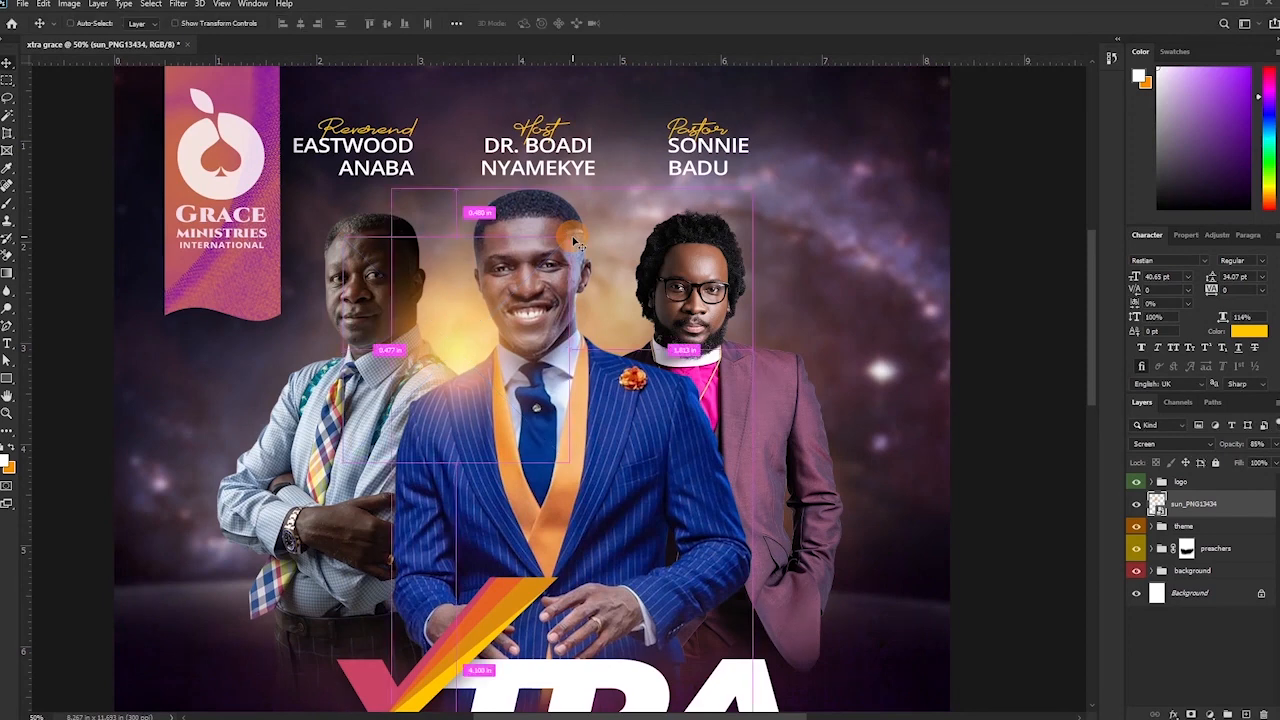
key("ctrl+j")
left_click_drag(578, 243, 627, 370)
key("ctrl+t")
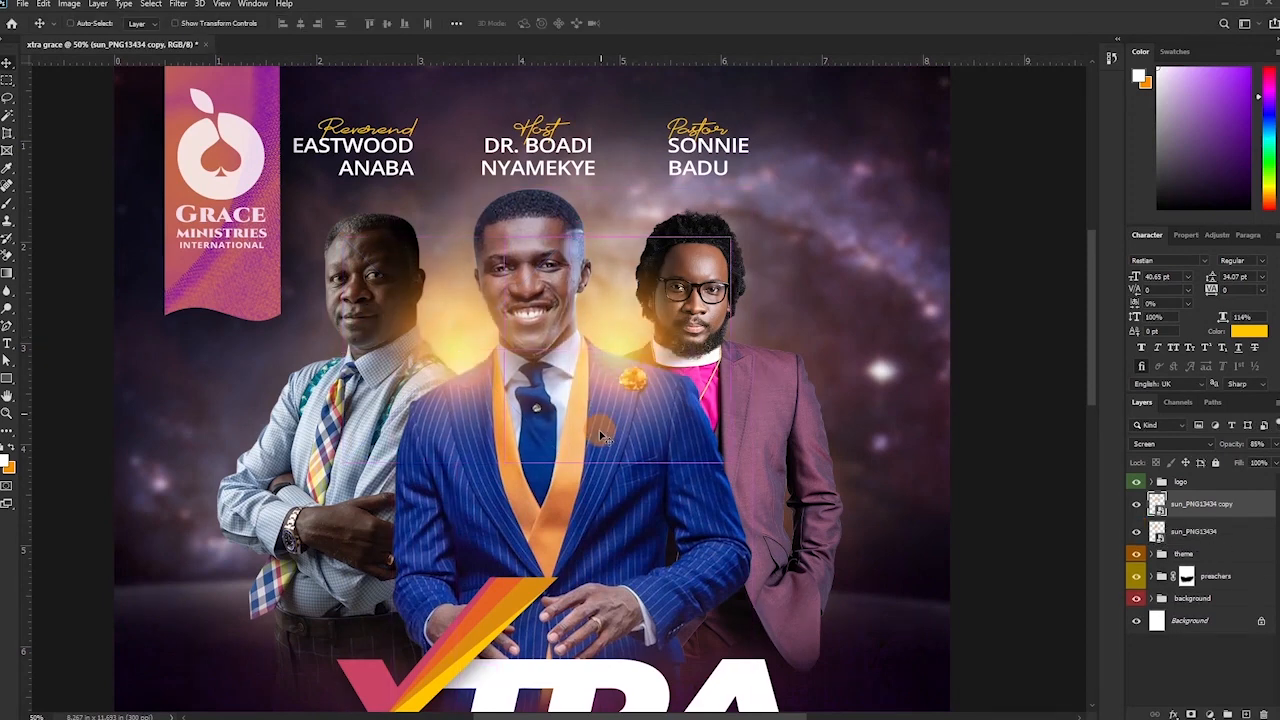
left_click_drag(687, 275, 641, 320)
left_click_drag(620, 380, 622, 372)
key("Return")
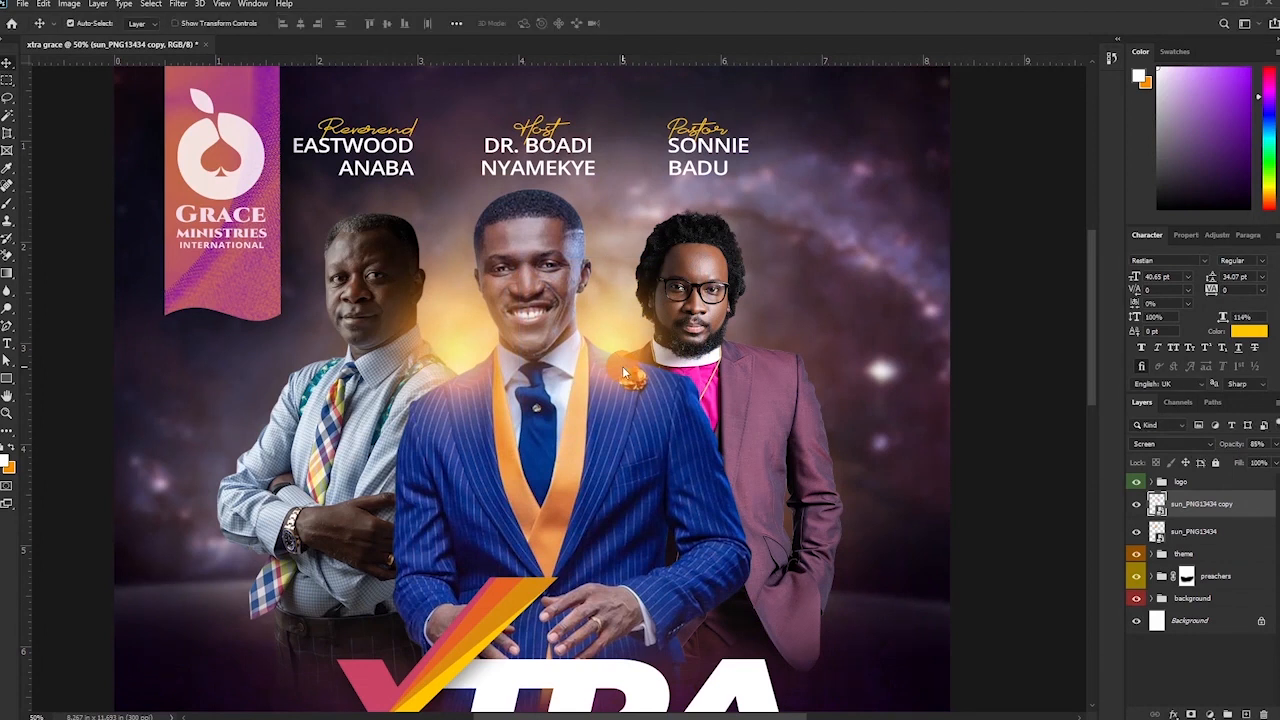
Place scaled, slightly rotated glow copies behind the right-hand and left-hand preachers.
key("ctrl+j")
left_click_drag(622, 370, 752, 370)
key("ctrl+t")
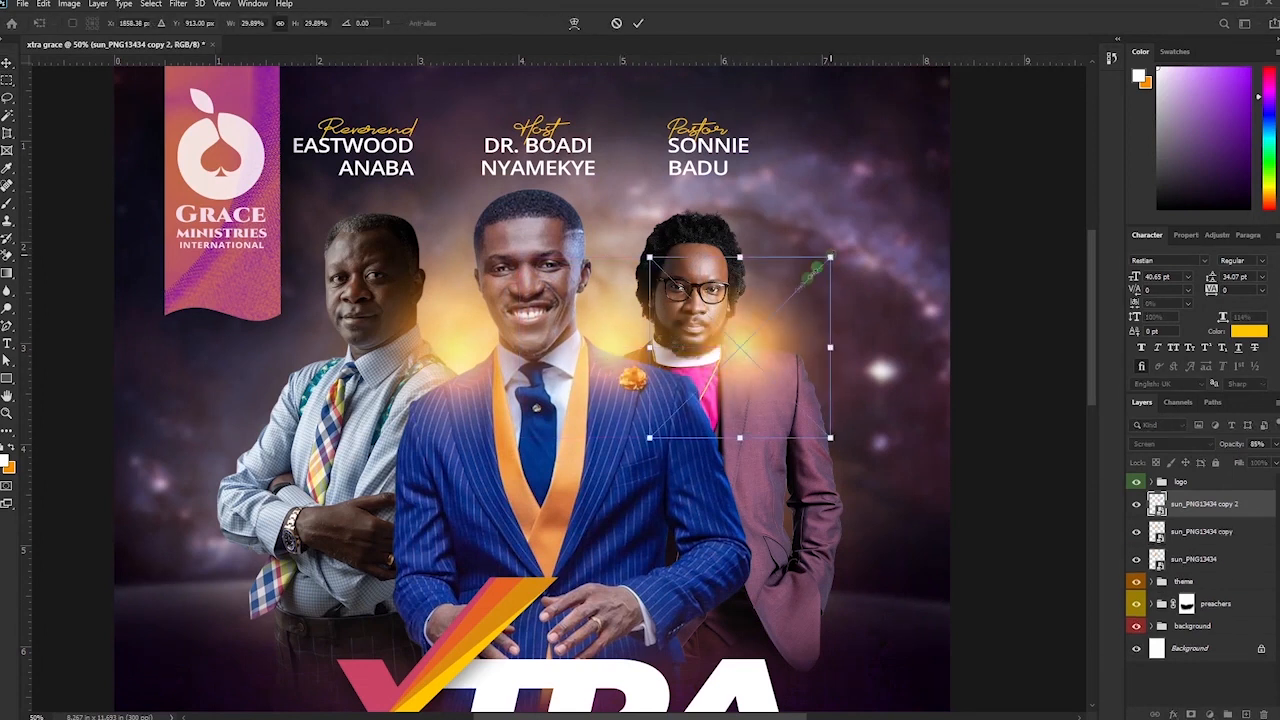
left_click_drag(831, 257, 753, 335)
left_click_drag(703, 391, 768, 342)
left_click_drag(738, 287, 738, 282)
left_click_drag(819, 337, 808, 284)
key("Return")
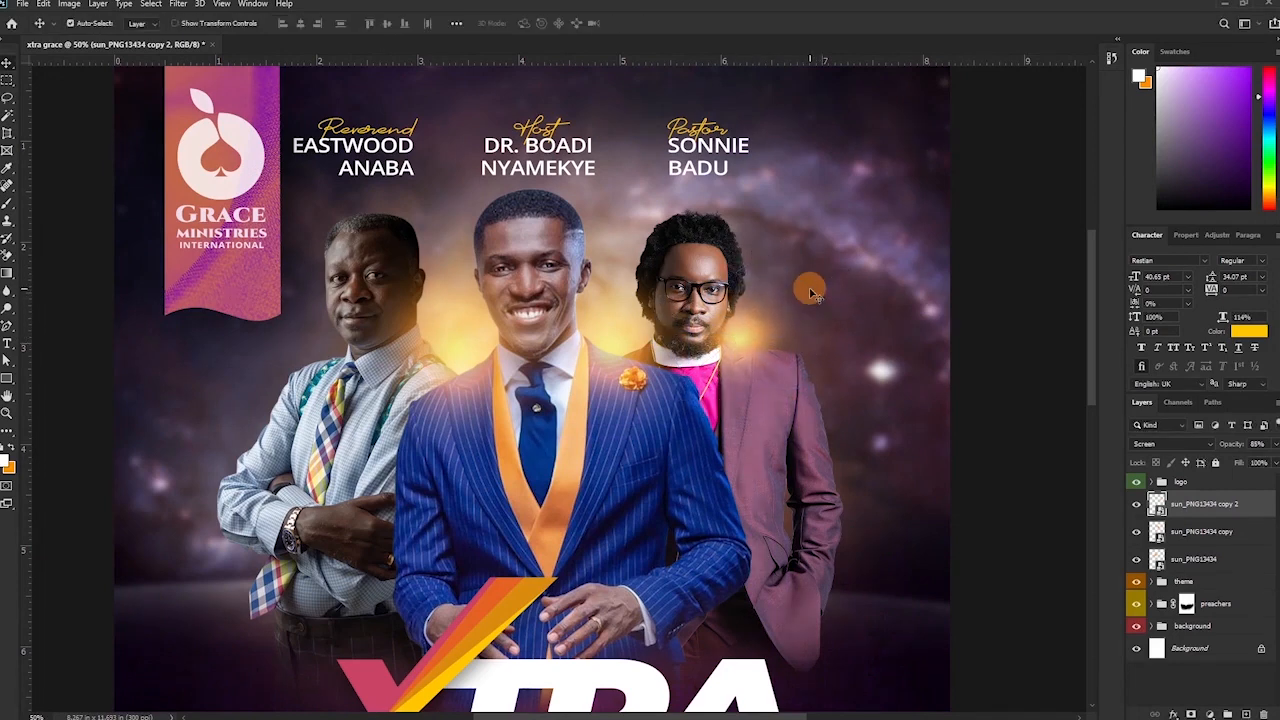
left_click_drag(810, 293, 394, 306)
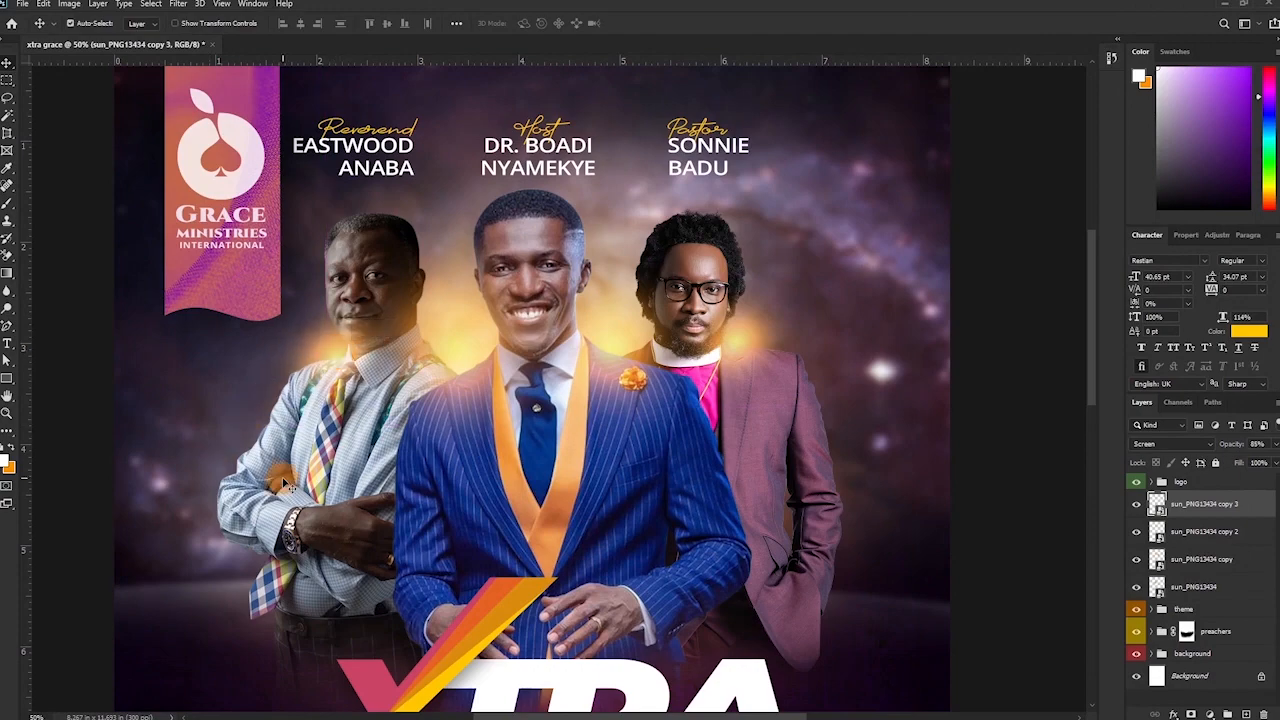
key("ctrl+minus")
key("ctrl+minus")
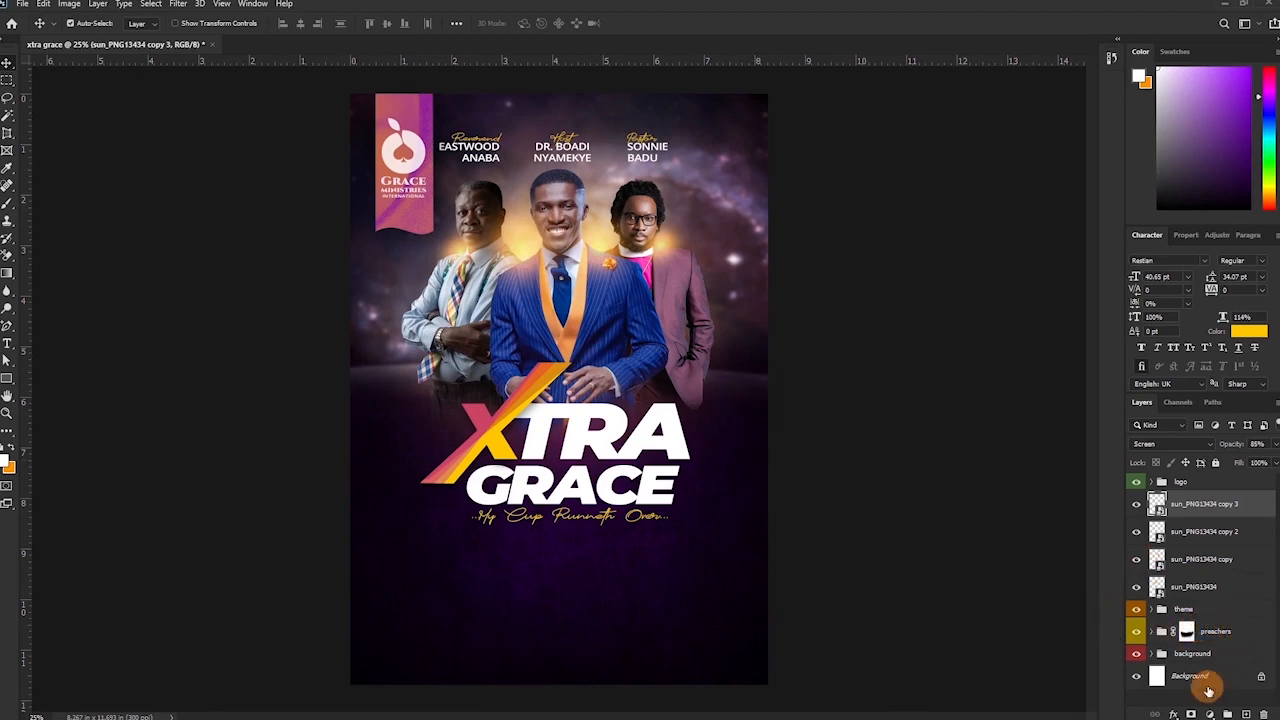
Duplicate the background sun glow, stretch it across the poster's upper half, and fade it to 5% opacity.
left_click(1162, 655)
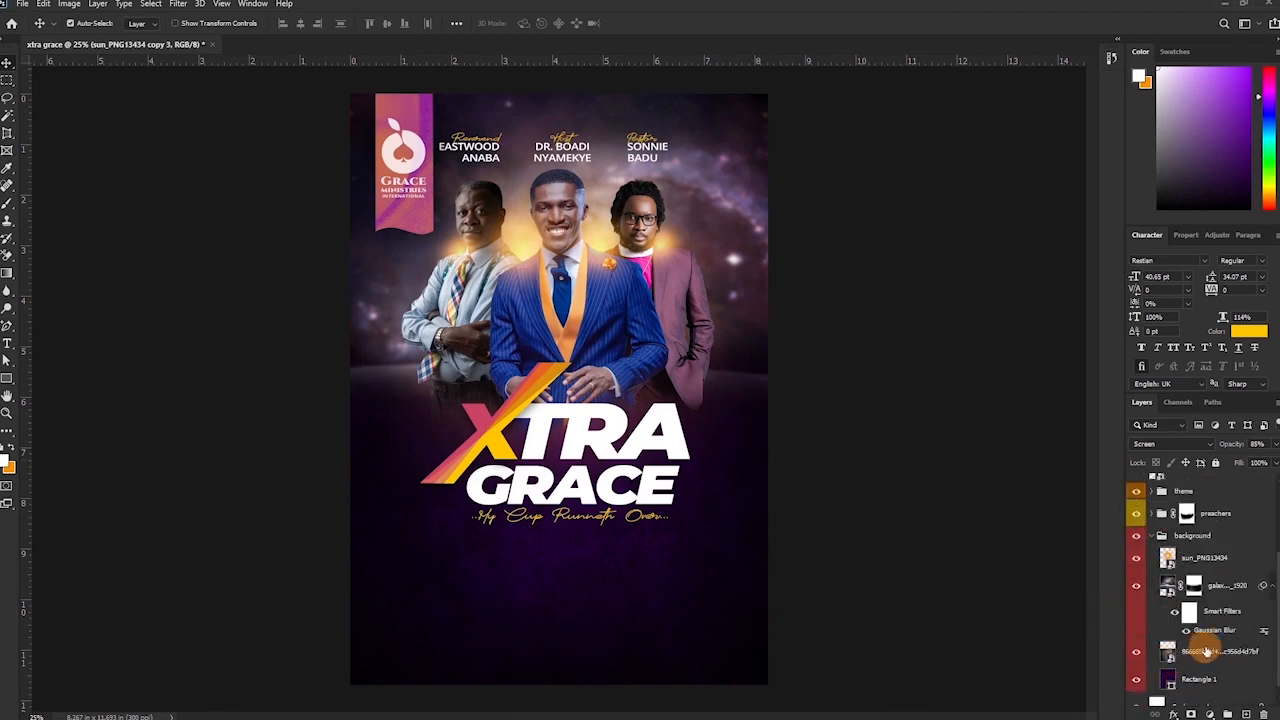
left_click(1204, 558)
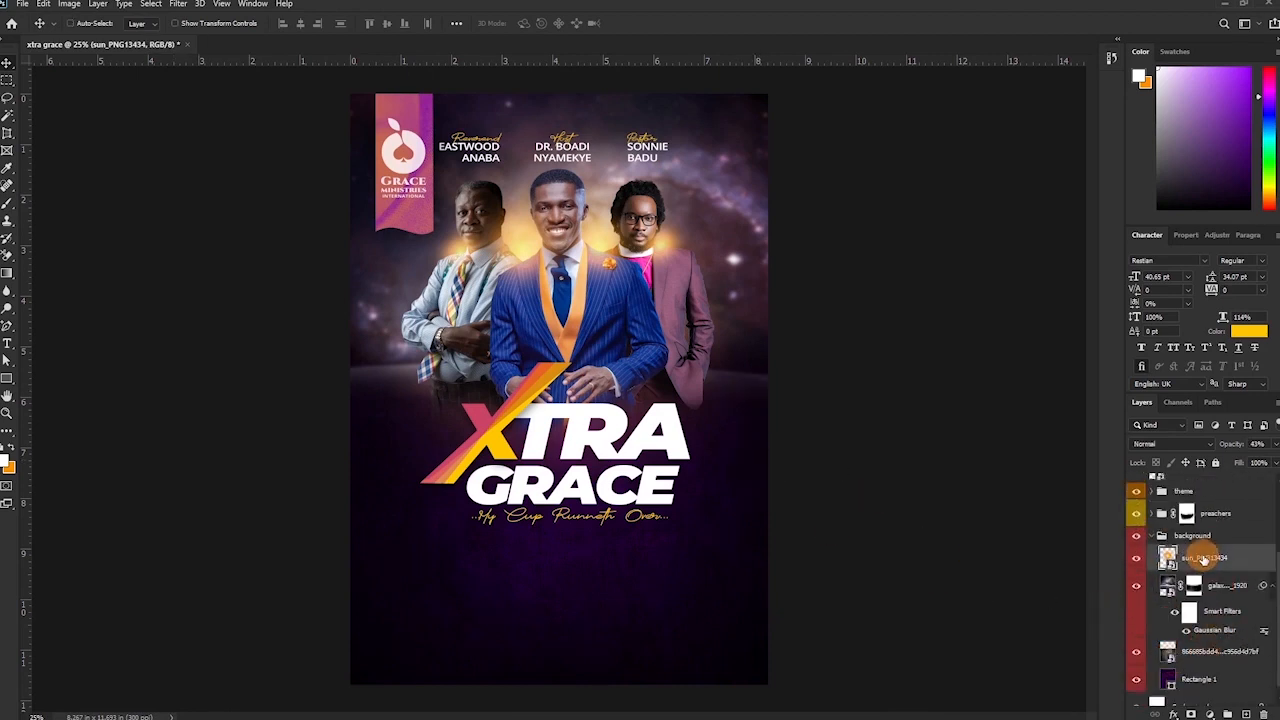
key("ctrl+j")
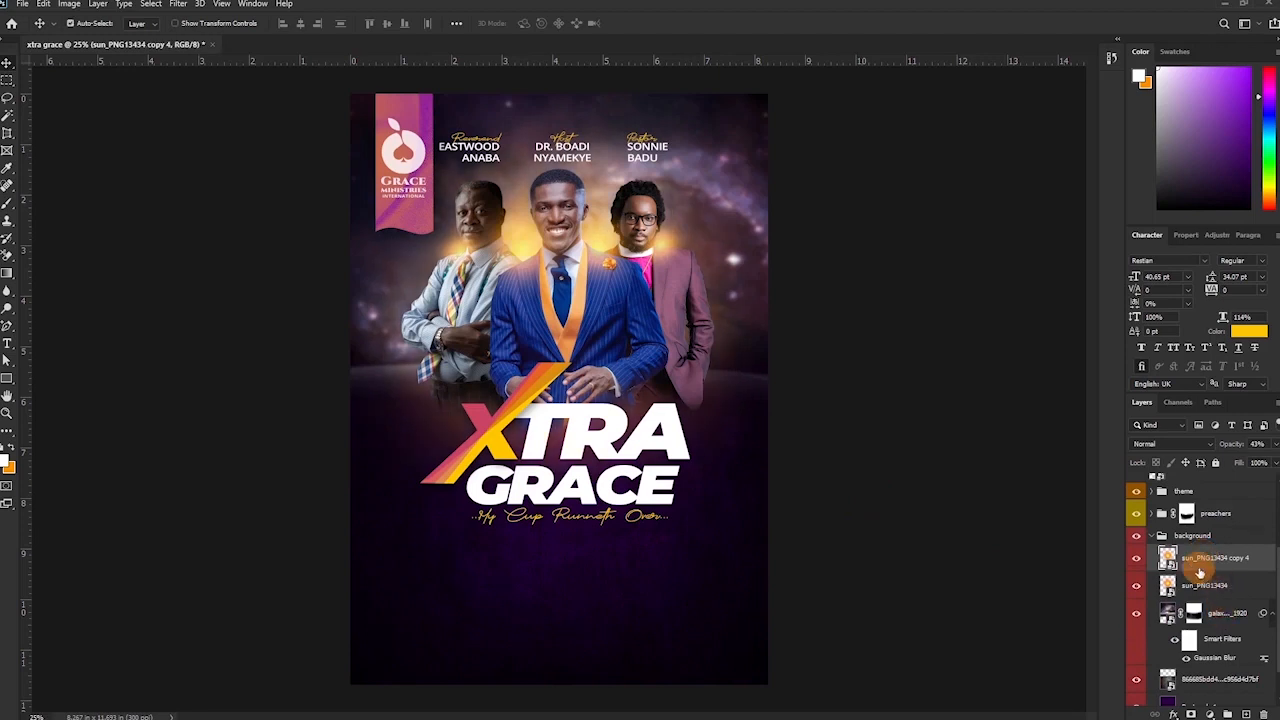
key("ctrl")
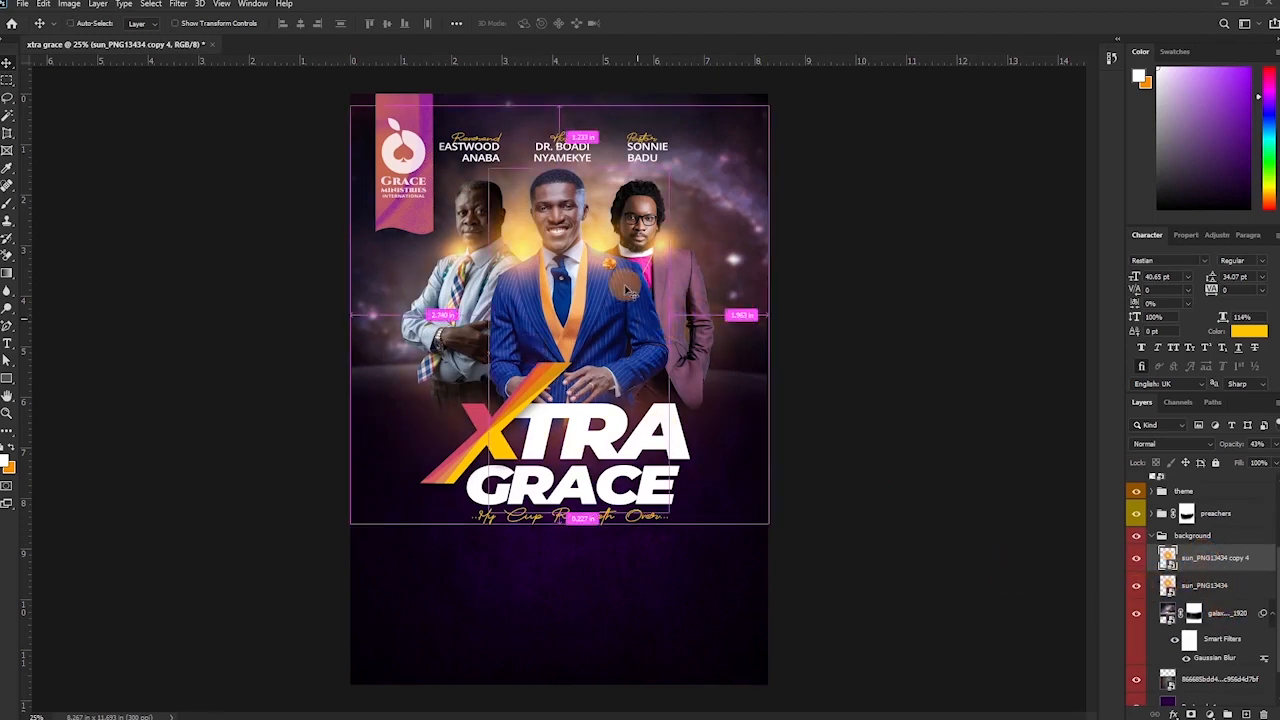
left_click_drag(617, 304, 588, 313)
left_click(829, 371)
key("ctrl+t")
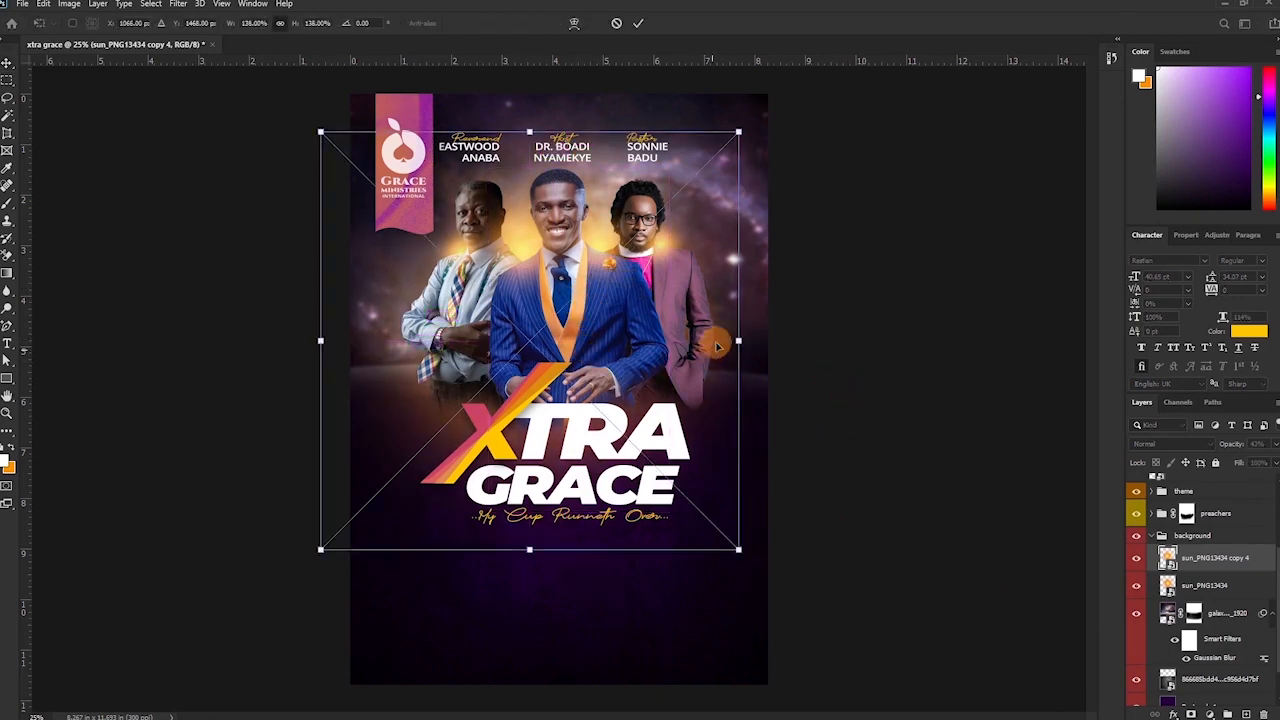
left_click_drag(738, 341, 820, 343)
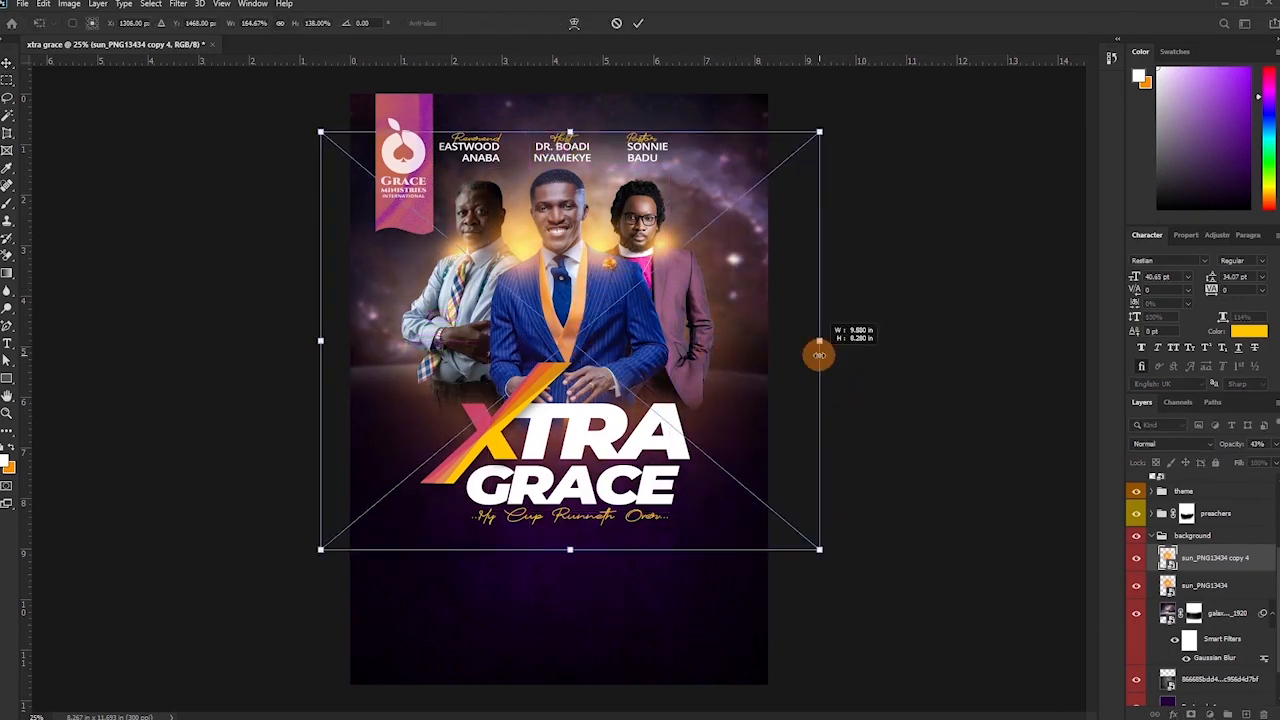
left_click_drag(323, 340, 257, 342)
key("Return")
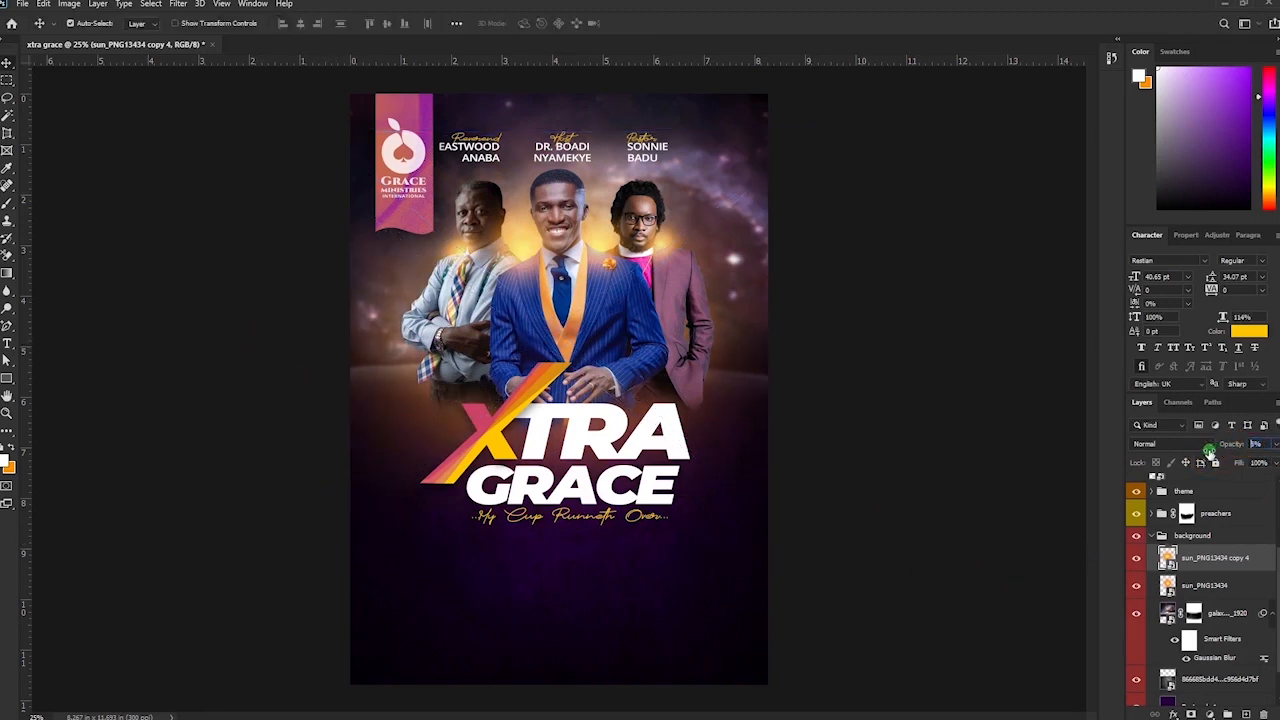
left_click_drag(1210, 452, 1207, 452)
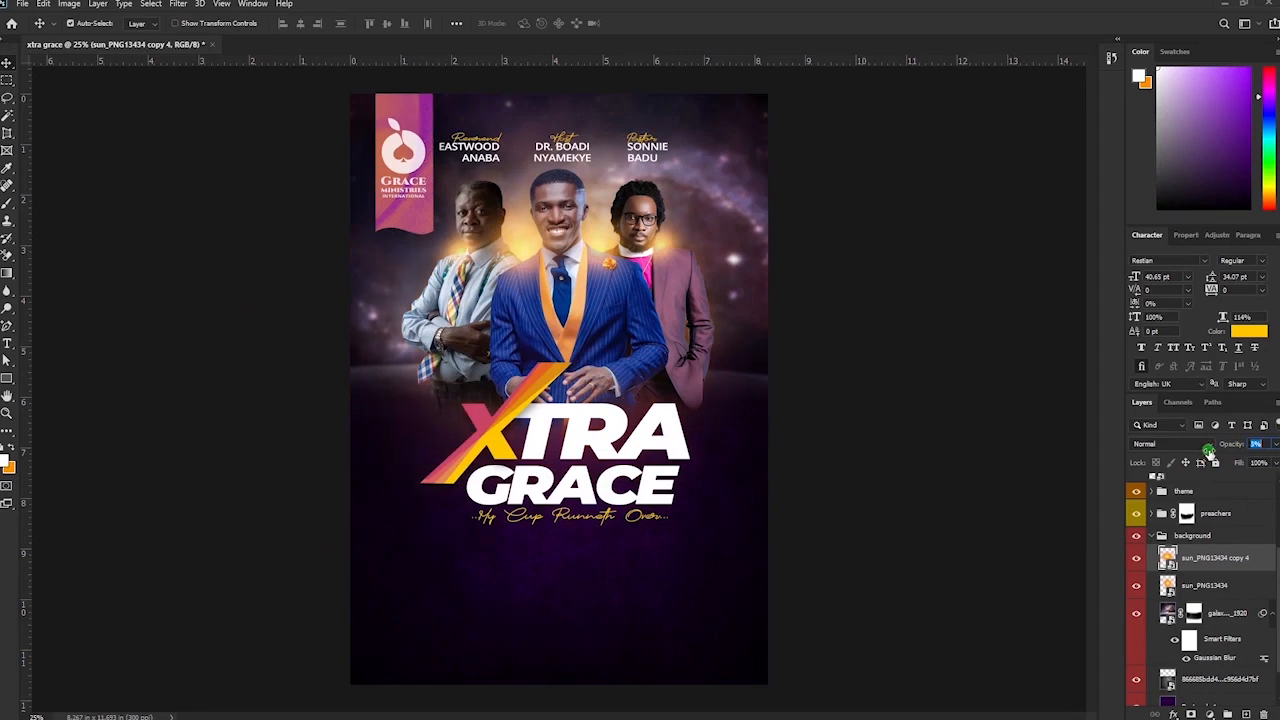
left_click(800, 489)
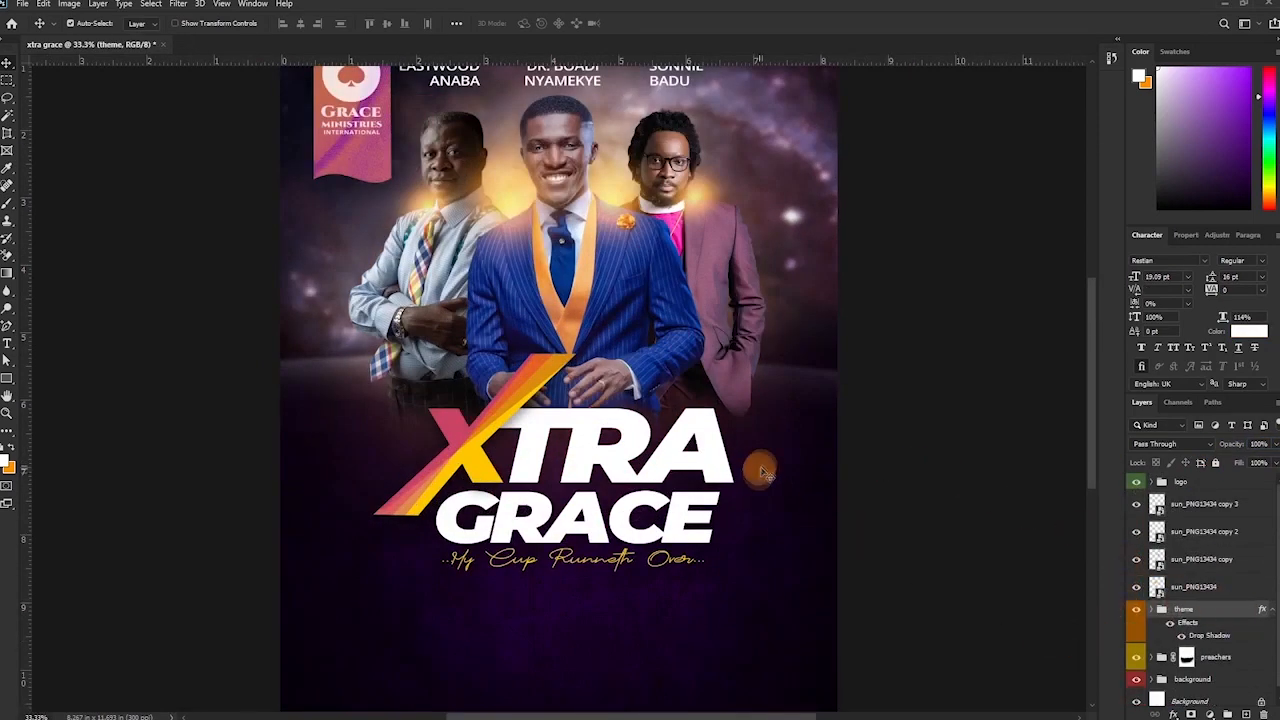
scroll(762, 470, "down", 2)
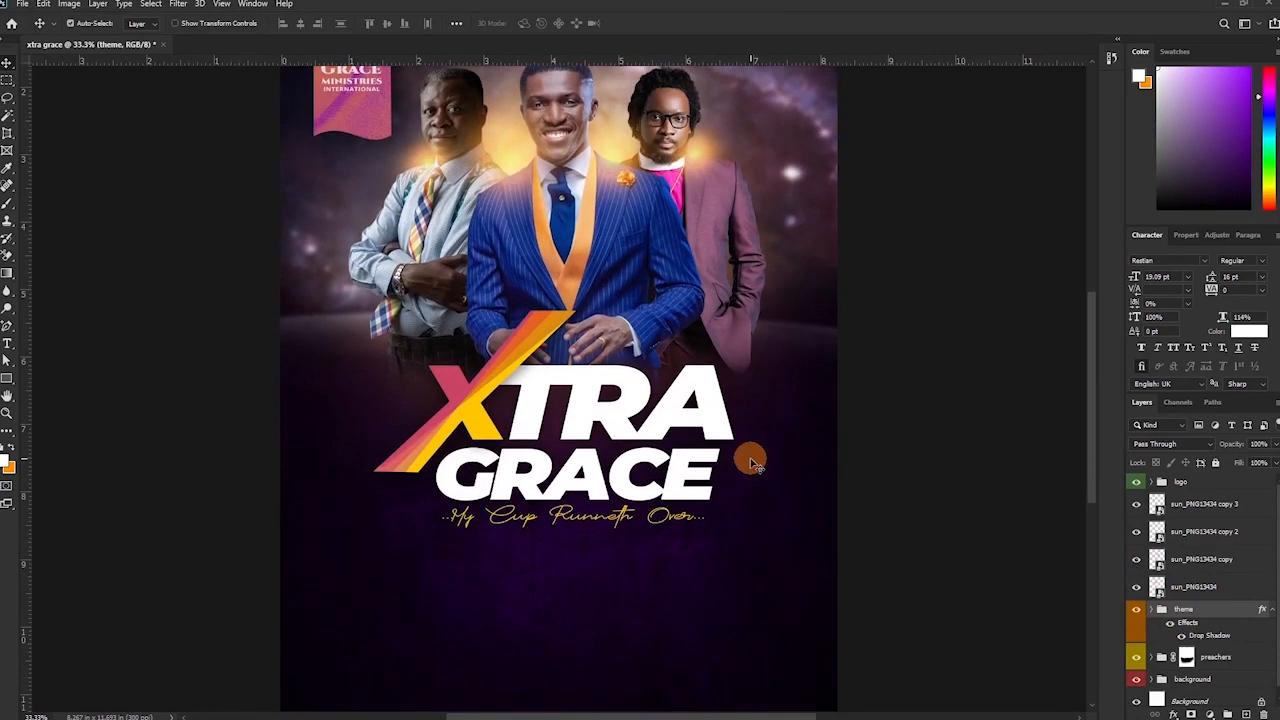
key("ctrl+minus")
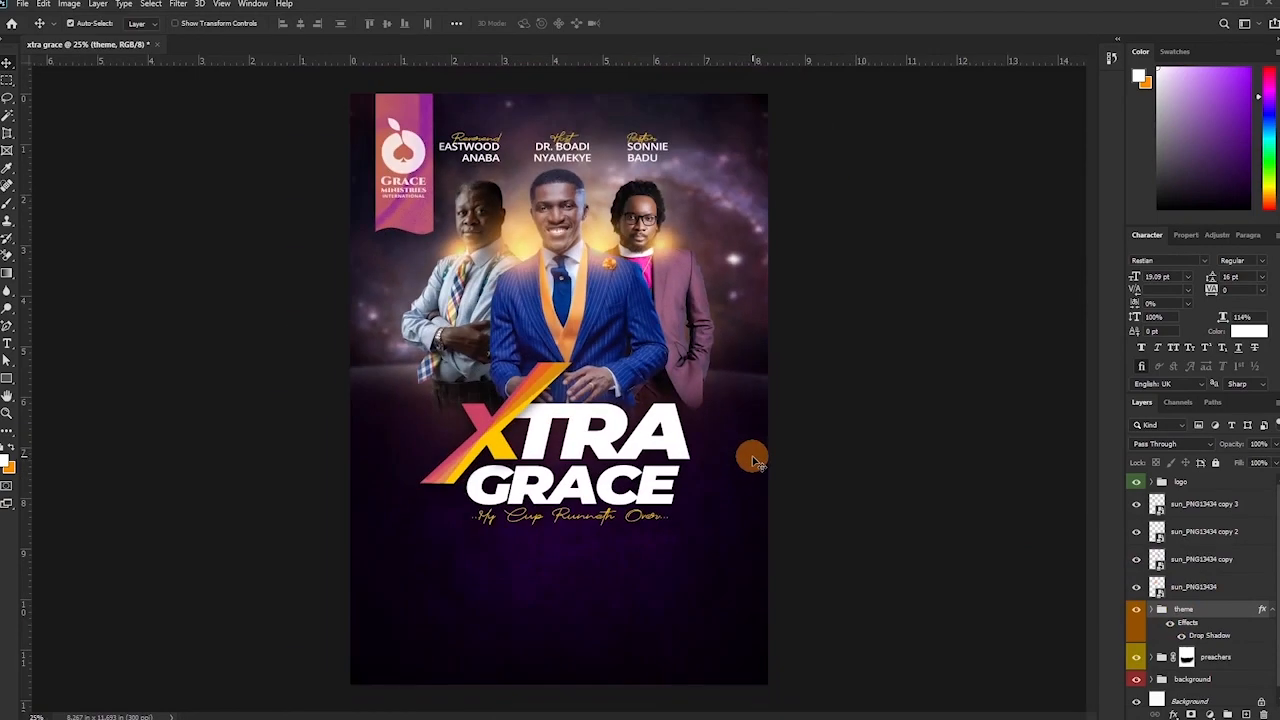
key("t")
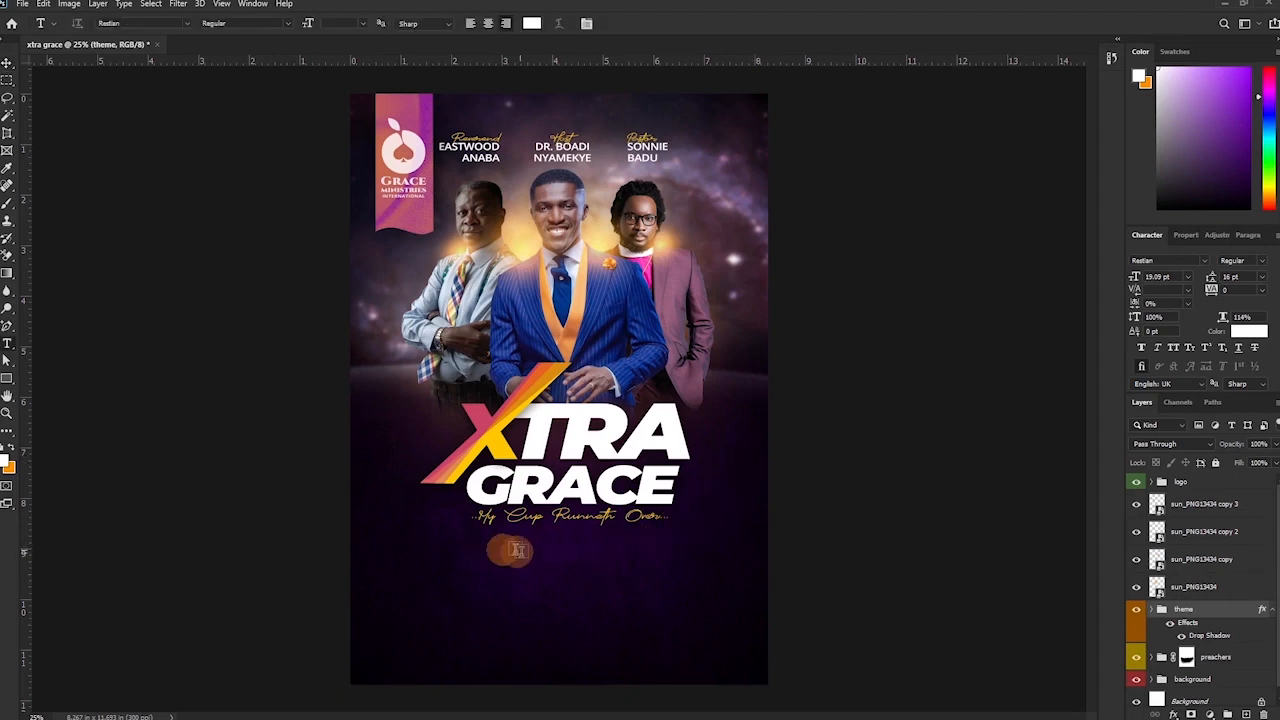
Add a '5TH MAY 2021' date line under the tagline in Open Sans Bold, white.
left_click(484, 568)
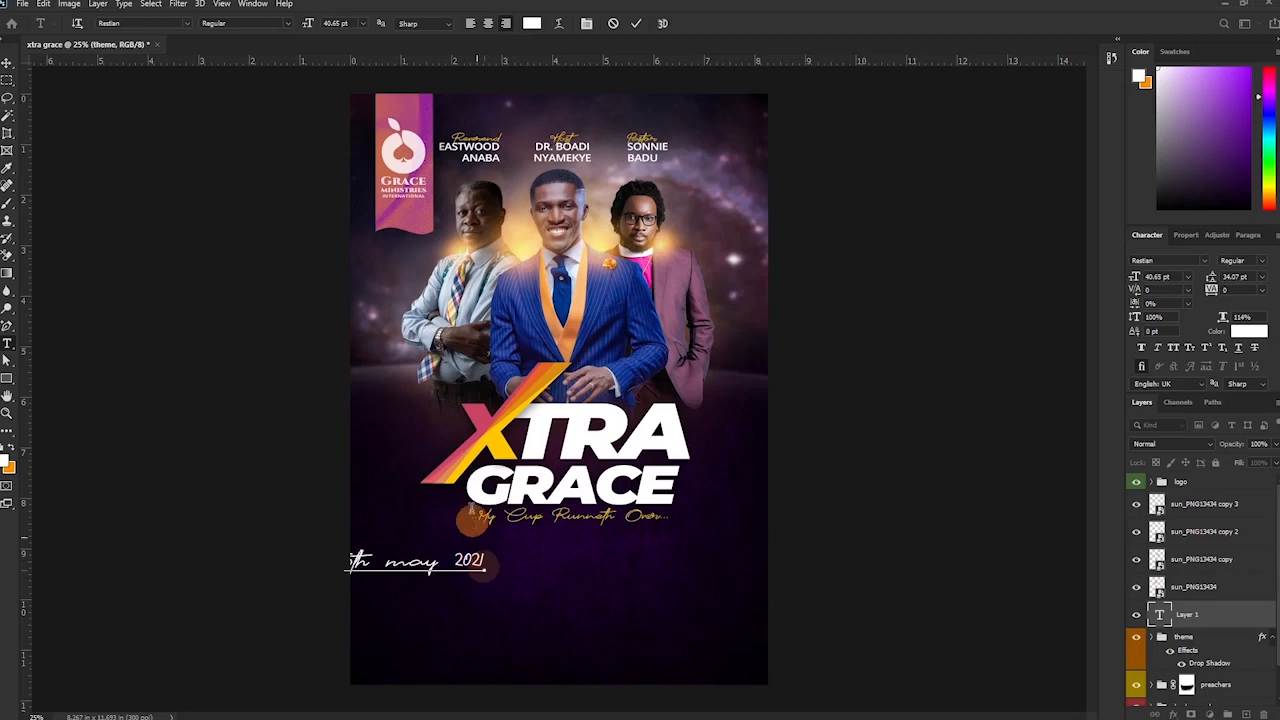
left_click(637, 24)
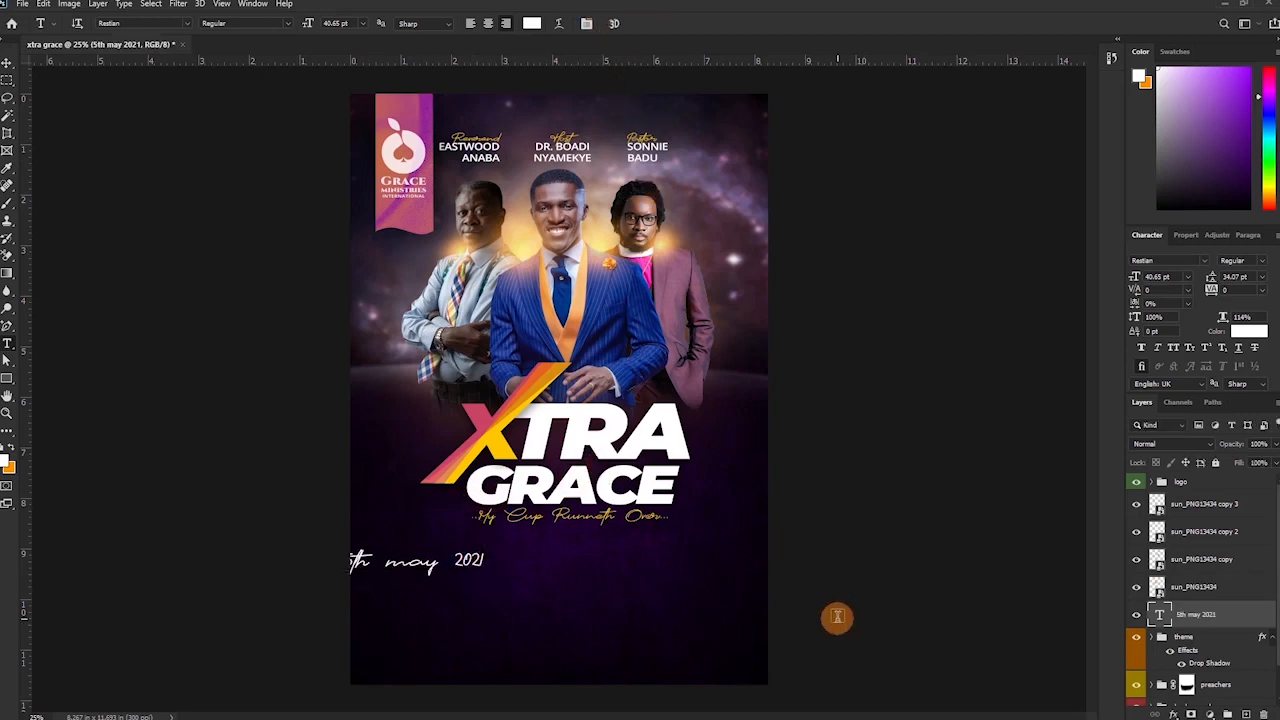
key("v")
left_click_drag(437, 597, 548, 566)
left_click(1171, 258)
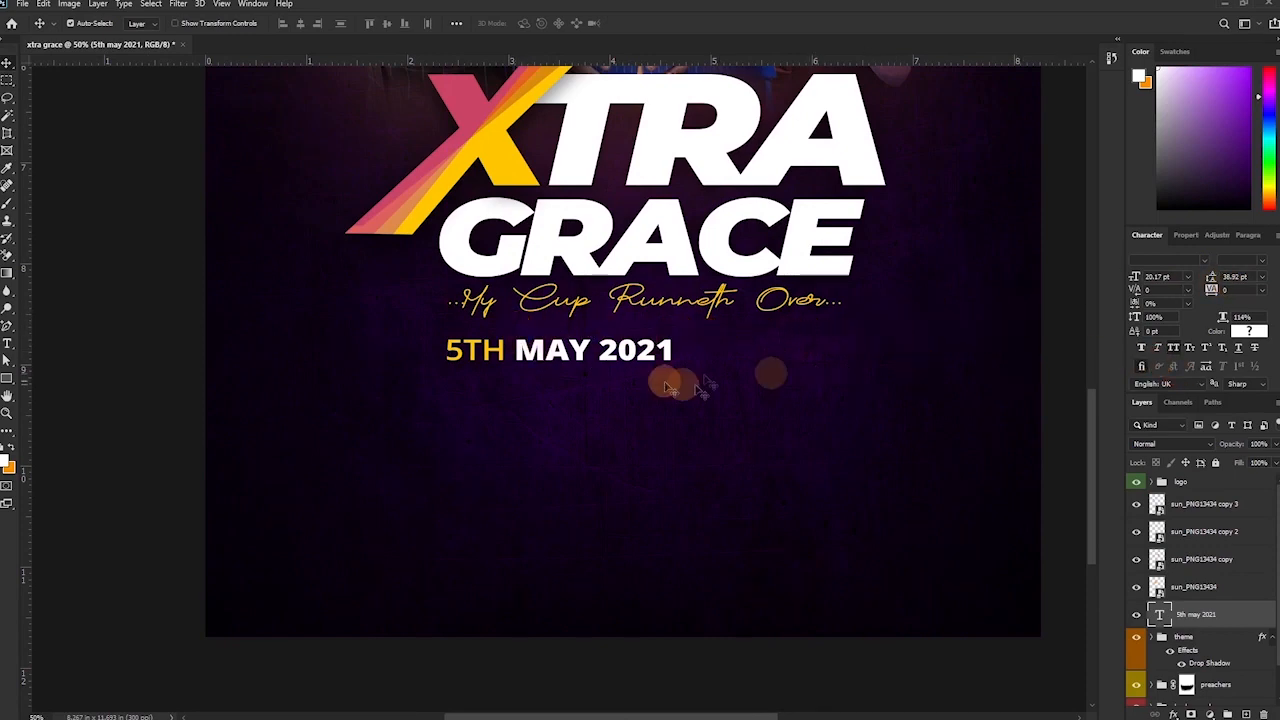
left_click(1260, 262)
left_click(1210, 448)
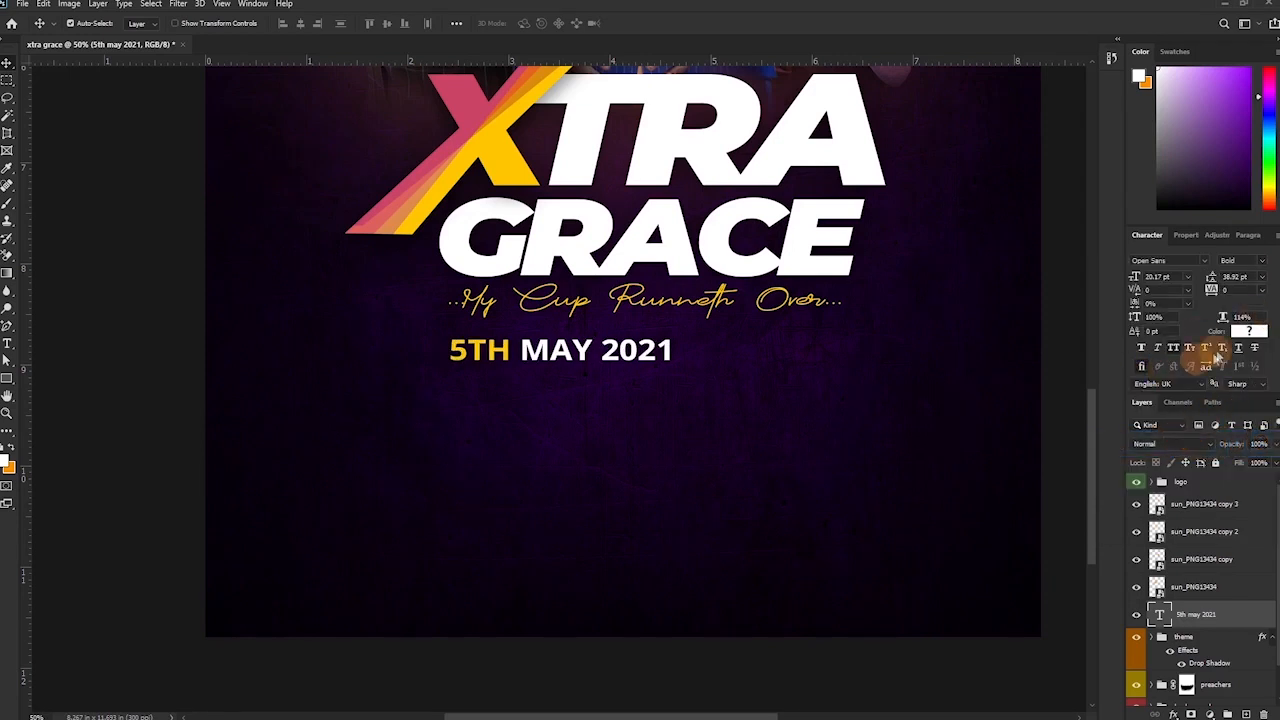
left_click(1262, 332)
left_click(752, 160)
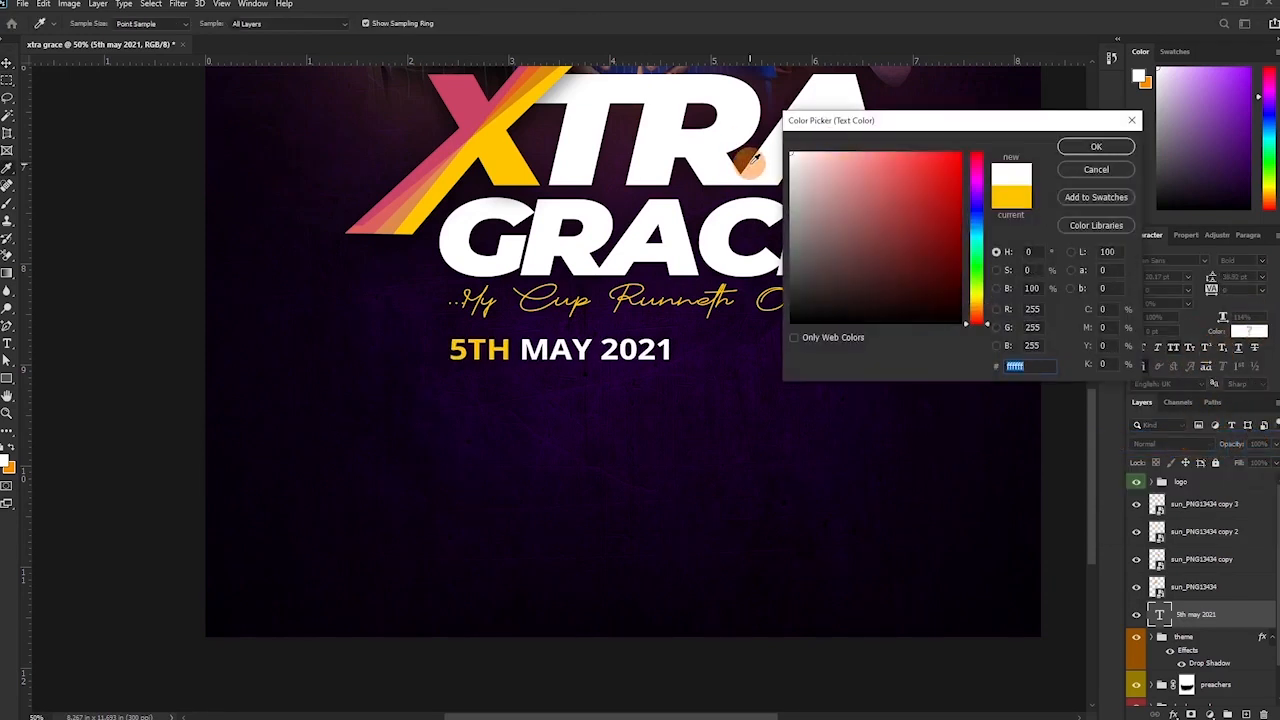
left_click(1100, 147)
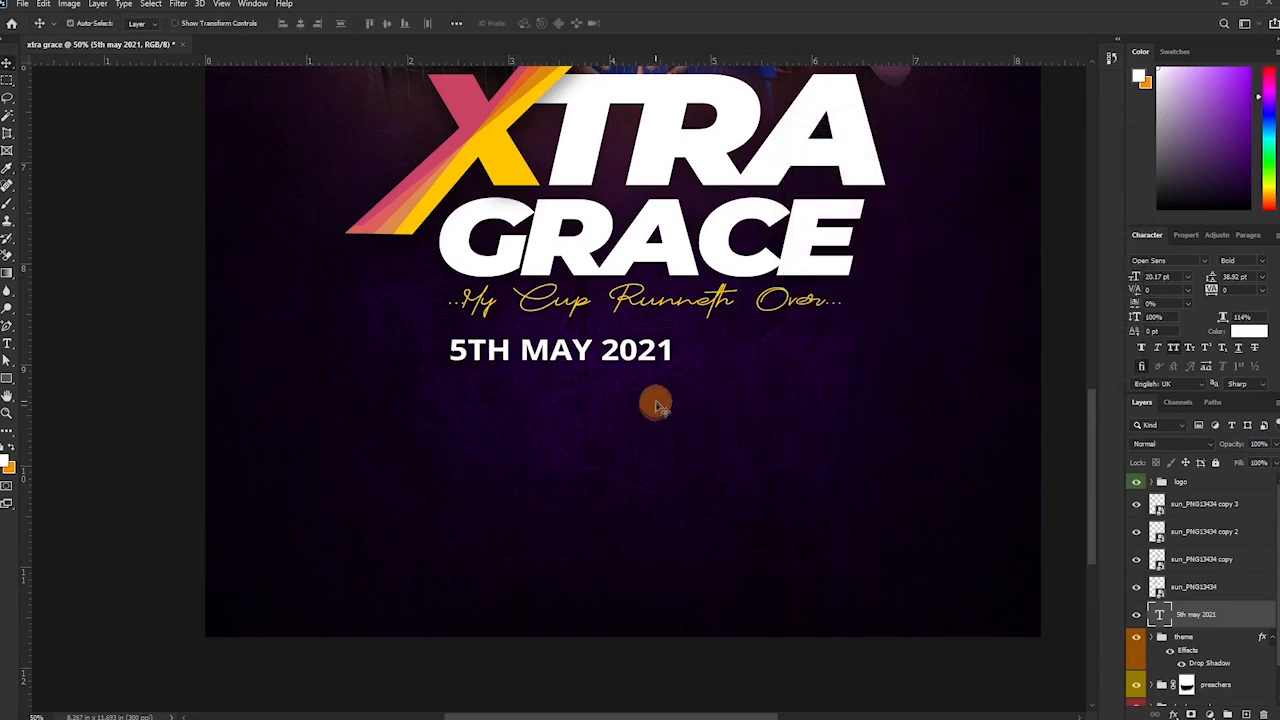
Duplicate the date text to its right and change it to '6PM'.
key("ctrl")
left_click_drag(571, 351, 837, 352)
double_click(800, 351)
type("6PM")
key("ctrl+Return")
left_click_drag(922, 350, 835, 353)
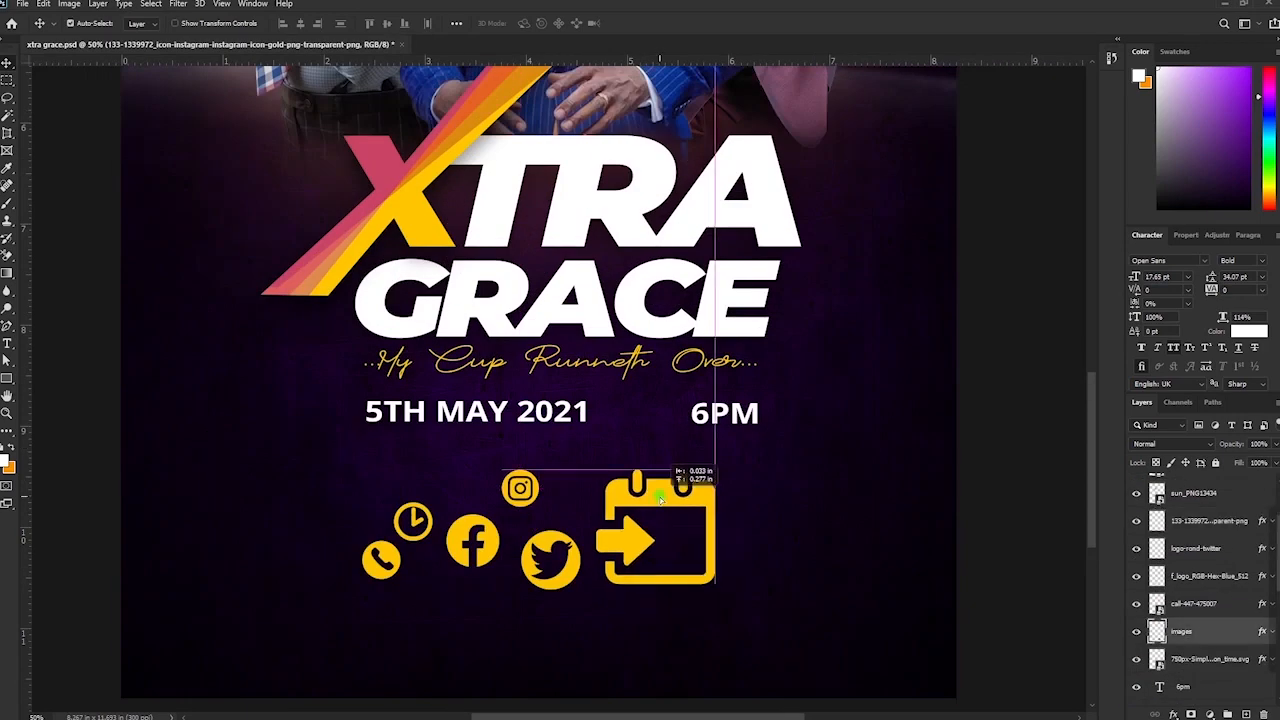
Place the calendar icon left of the date and shrink it to text height.
left_click(660, 500)
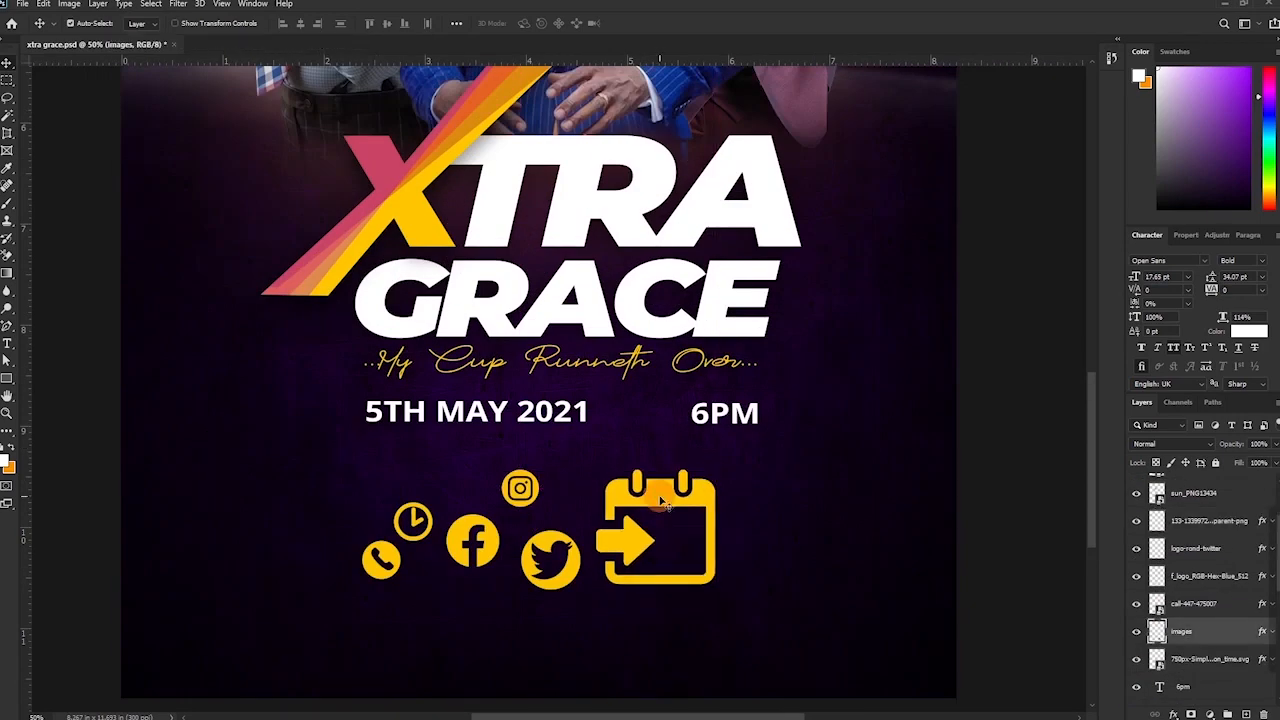
mouse_move(667, 503)
left_mouse_down()
mouse_move(640, 516)
mouse_move(672, 507)
left_mouse_up()
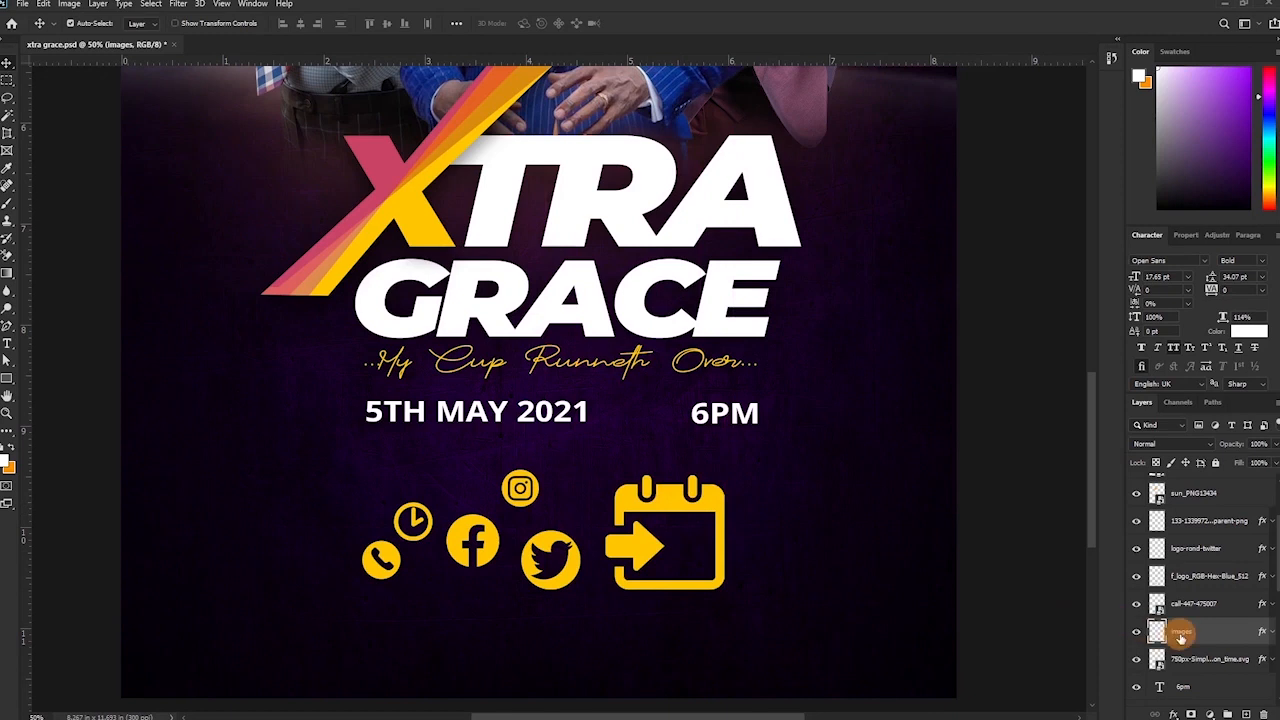
left_click_drag(681, 508, 313, 427)
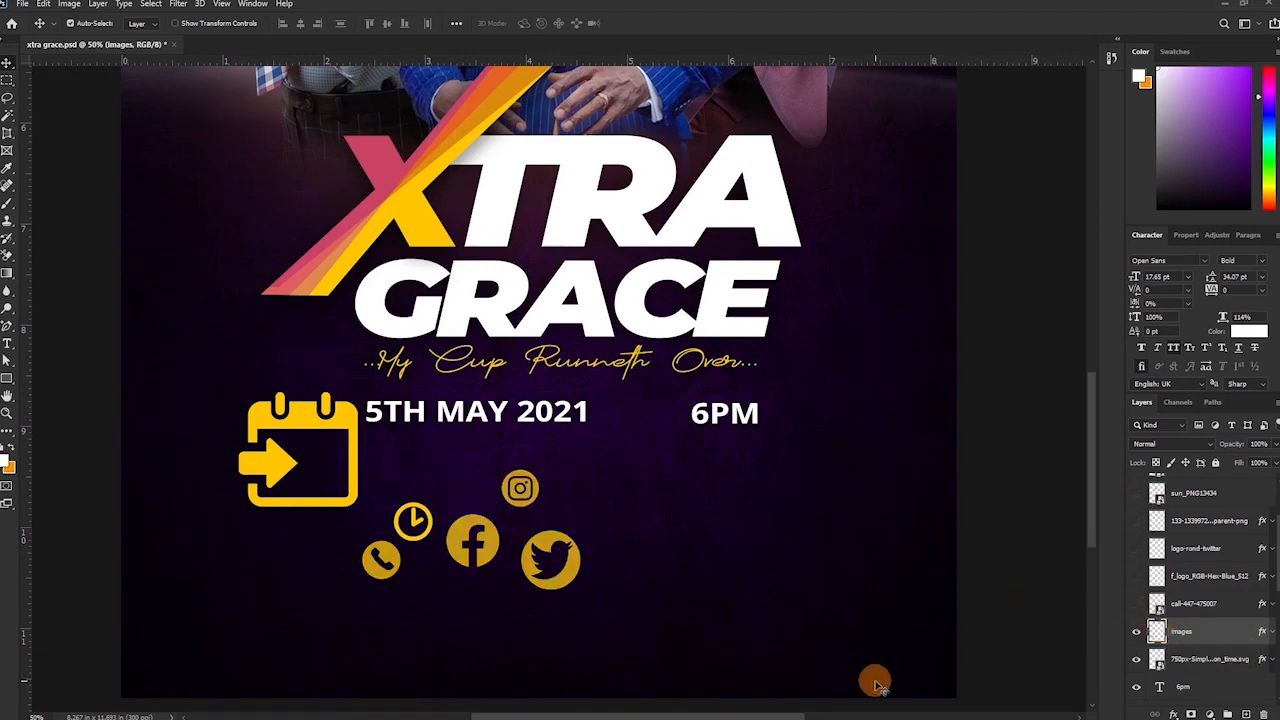
left_click(1136, 659)
key("ctrl+t")
left_click_drag(360, 509, 348, 407)
key("Return")
key("ctrl+plus")
key("ctrl+plus")
key("ctrl+t")
left_click_drag(546, 388, 73, 351)
key("Return")
Place the clock icon beside 6PM, sized to text height using guides.
left_click(1136, 659)
left_click_drag(217, 600, 720, 384)
key("ctrl+t")
left_click_drag(463, 61, 425, 341)
mouse_move(754, 323)
left_mouse_down()
mouse_move(711, 341)
mouse_move(735, 338)
left_mouse_up()
left_click_drag(646, 409, 684, 380)
key("Return")
key("shift+Left")
key("shift+Left")
key("shift+Left")
key("shift+Left")
key("shift+Left")
key("shift+Left")
key("shift+Left")
key("shift+Left")
key("shift+Left")
key("shift+Left")
left_click_drag(782, 368, 700, 362)
Shift the clock and 6PM left and centre the date row under the tagline.
scroll(1226, 646, "down", 1)
left_click(1213, 616, "shift")
key("shift+Left")
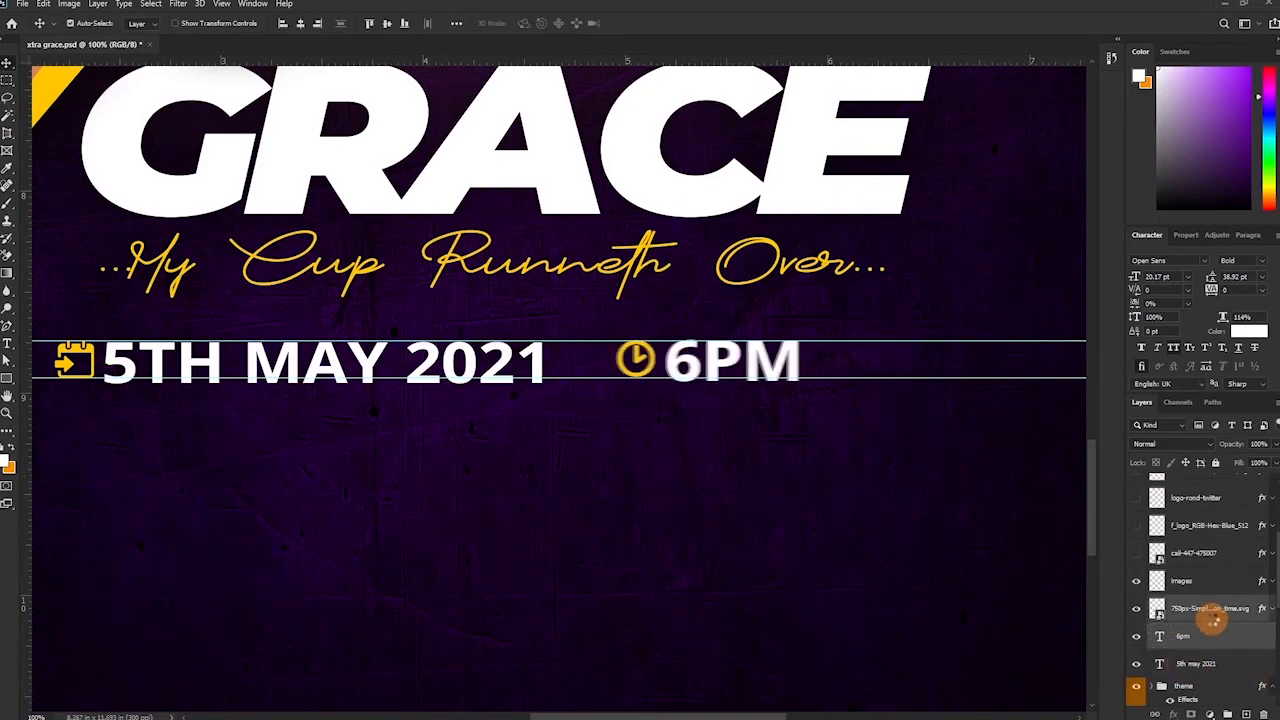
key("shift+Left")
key("shift+Left")
key("shift+Left")
key("shift+Left")
key("shift+Left")
key("shift+Left")
key("shift+Left")
left_click(1196, 663, "shift")
left_click(1136, 581)
left_click(1136, 581)
left_click(1183, 584, "shift")
key("ctrl+minus")
left_click_drag(430, 368, 483, 368)
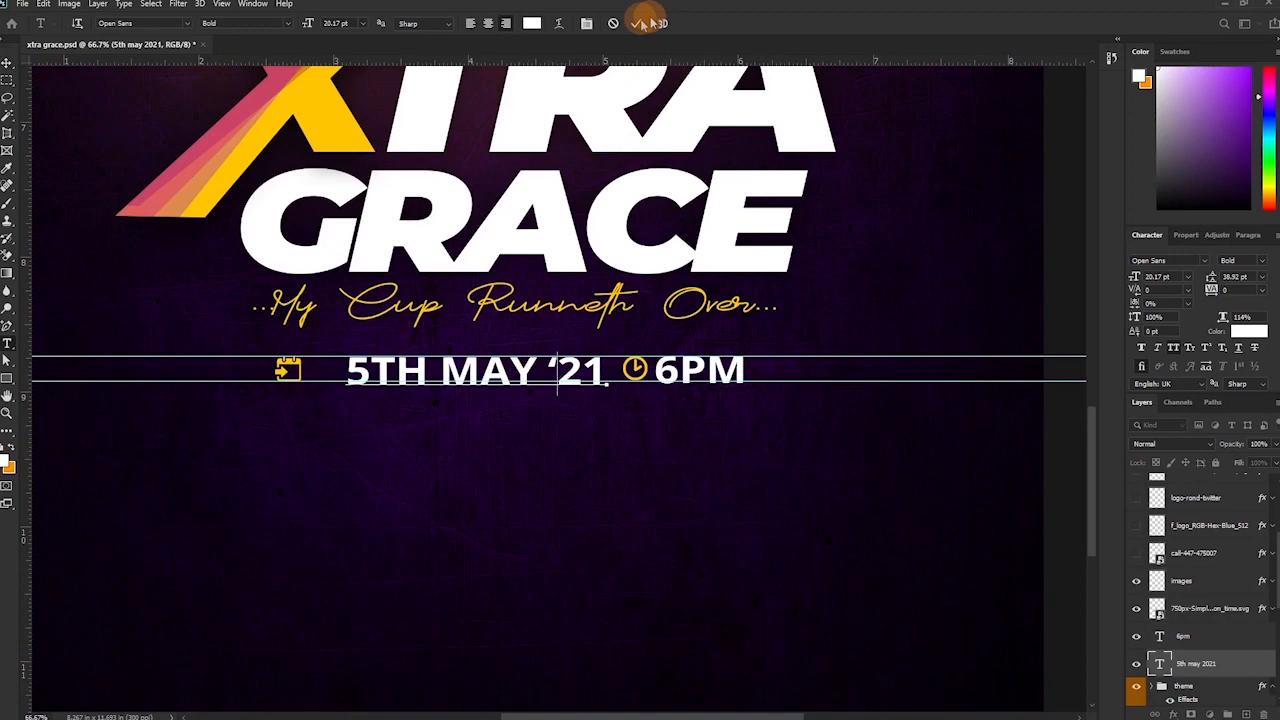
key("shift+Left")
Enlarge the whole date, time and icon row proportionally.
left_click(290, 370)
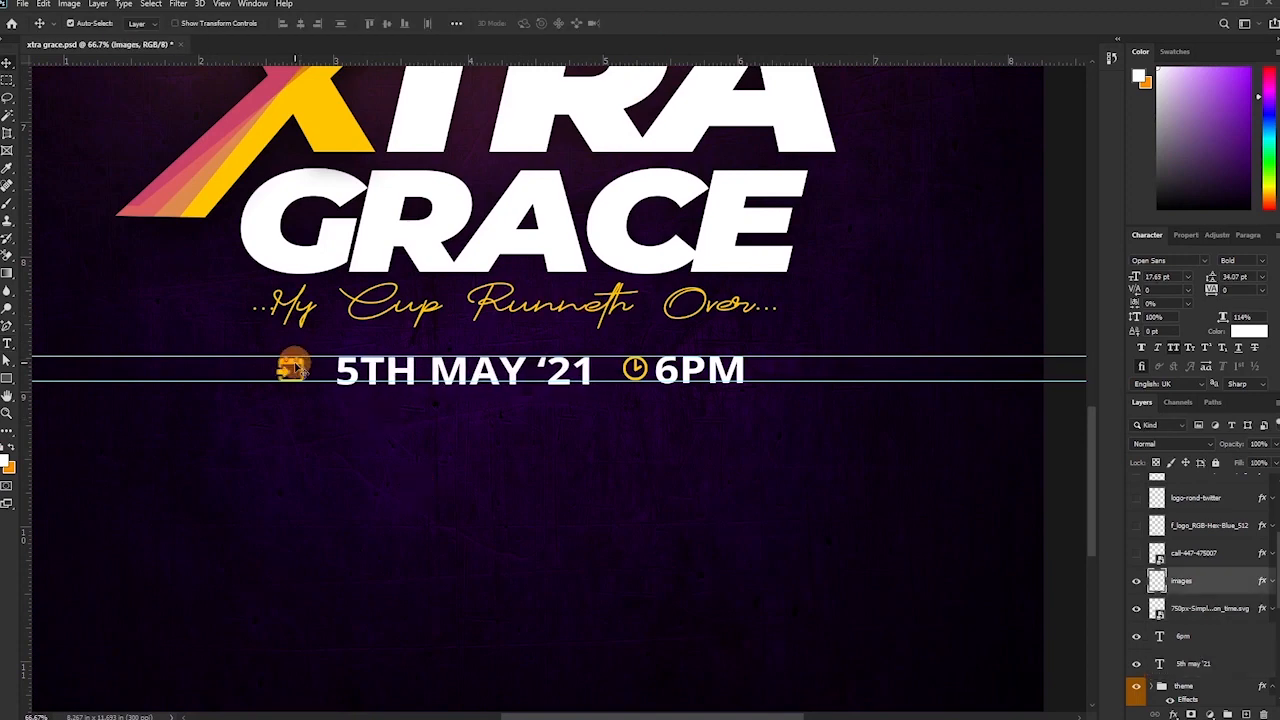
key("shift+Right")
key("shift+Right")
key("shift+Right")
key("shift+Right")
key("shift+Right")
key("shift+Right")
left_click(1211, 661, "shift")
left_click(1136, 581)
left_click(1136, 581)
key("ctrl+t")
key("shift+Left")
key("shift+Left")
key("shift+Left")
key("shift+Left")
key("shift+Left")
key("shift+Left")
key("shift+Left")
key("shift+Left")
left_click_drag(712, 386, 782, 409)
key("Return")
Set the date text's letter spacing to -10.
left_click(513, 369)
left_click(1262, 290)
left_click(1246, 334)
key("shift+Right")
left_click(290, 368)
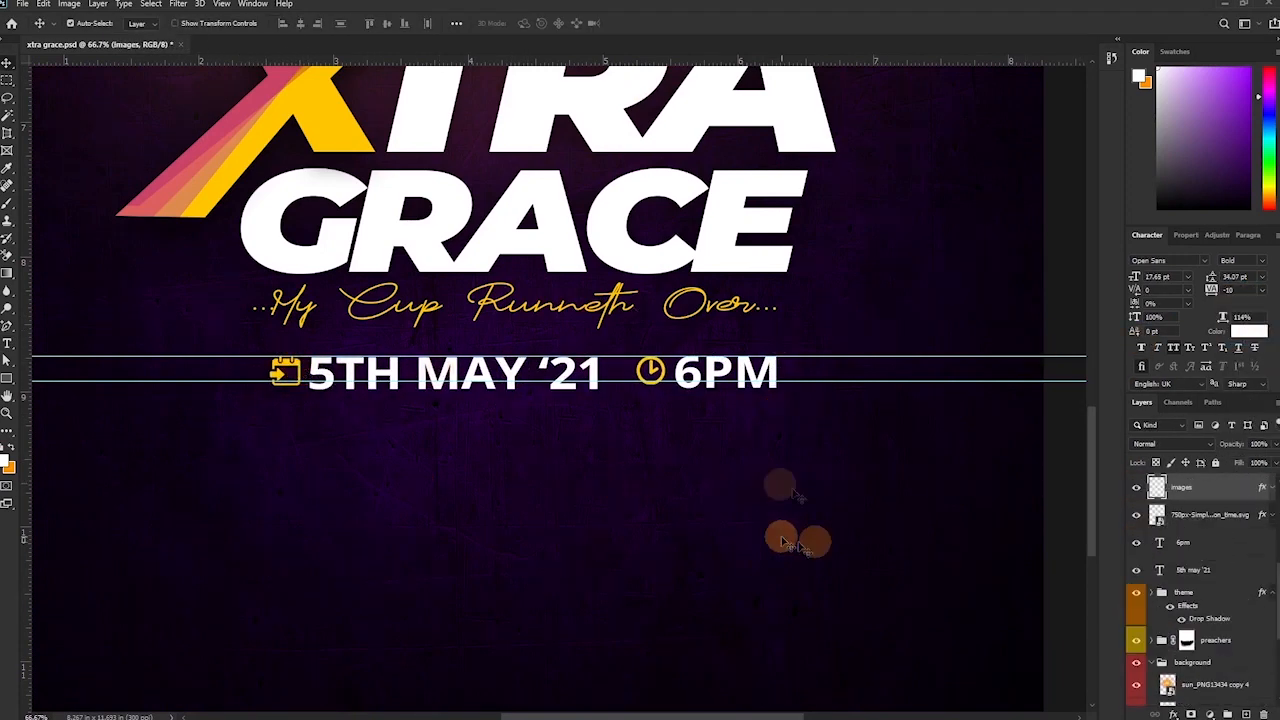
Duplicate the date text below as 'AWRANGE S. AUDITORIUM' and centre it.
left_click_drag(500, 368, 480, 432)
double_click(480, 432)
type("AWRANGE S")
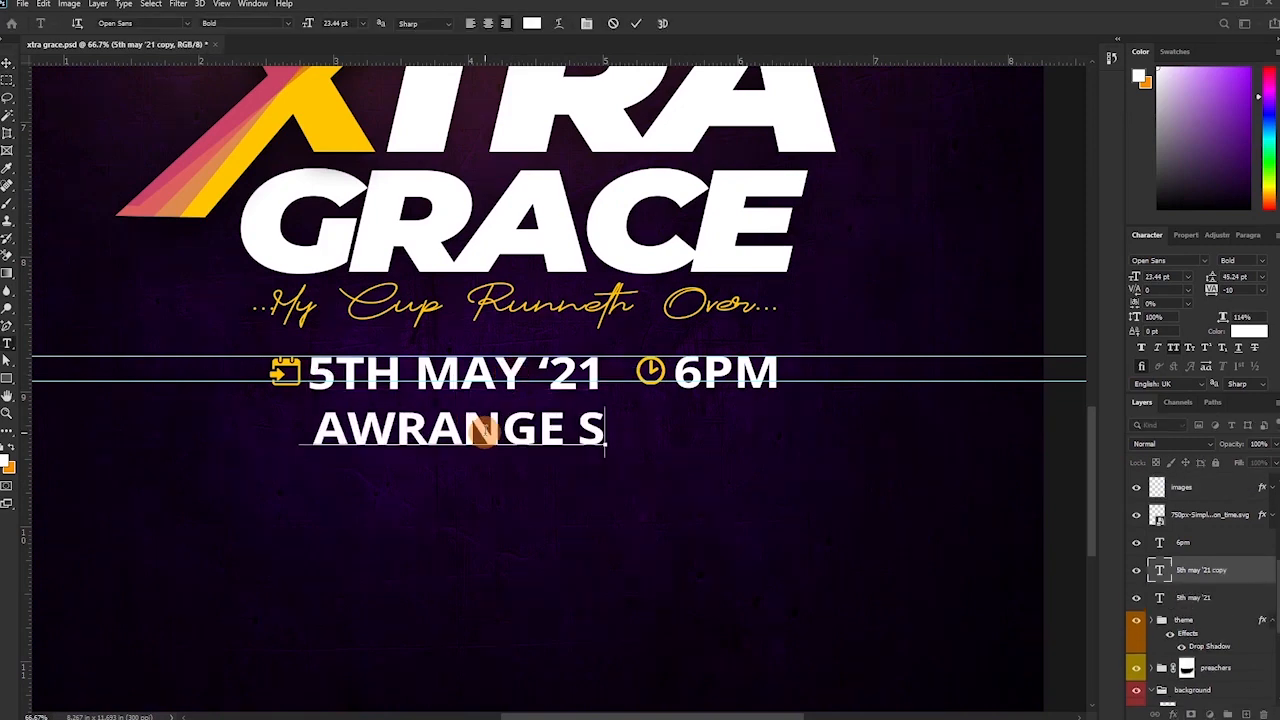
type(". AUDItorium")
left_click(640, 26)
key("v")
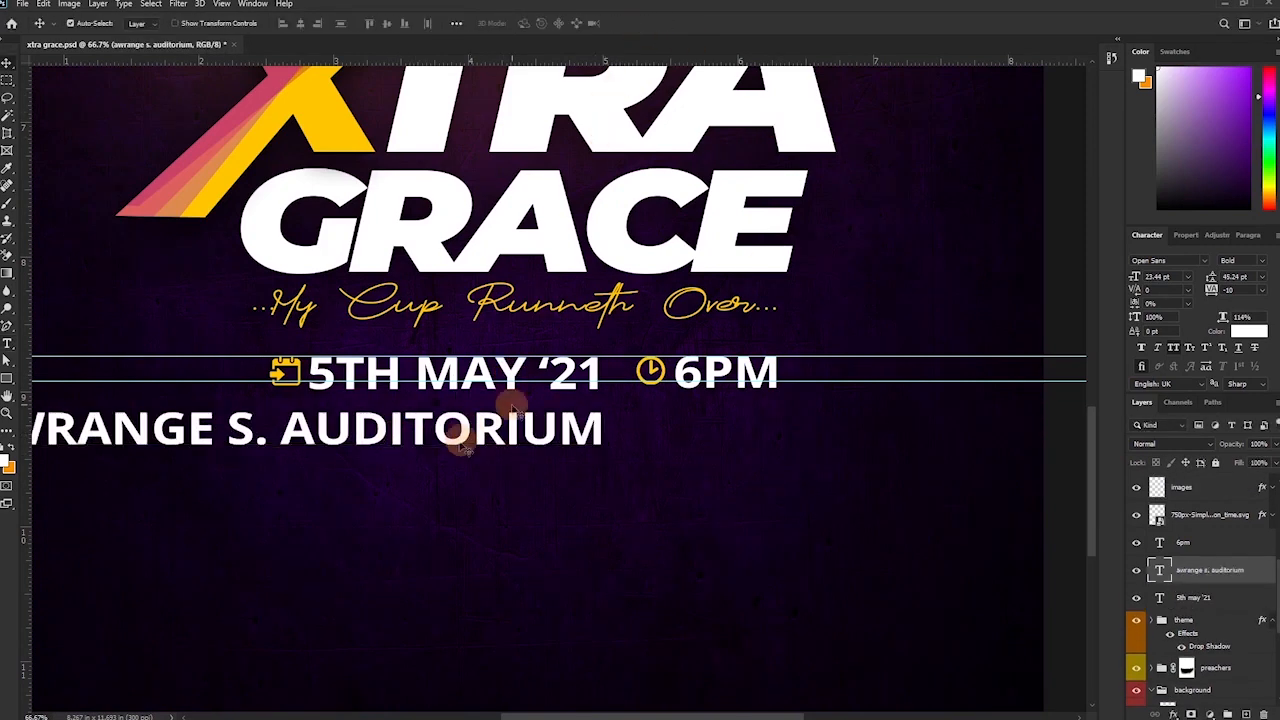
left_click_drag(486, 424, 712, 422)
Add a yellow 'KANESHIE ZONGO JUNCTION, ACCRA' line beneath the venue.
key("t")
left_click(824, 427)
key("Return")
type("kaneshie zongo junction, accra")
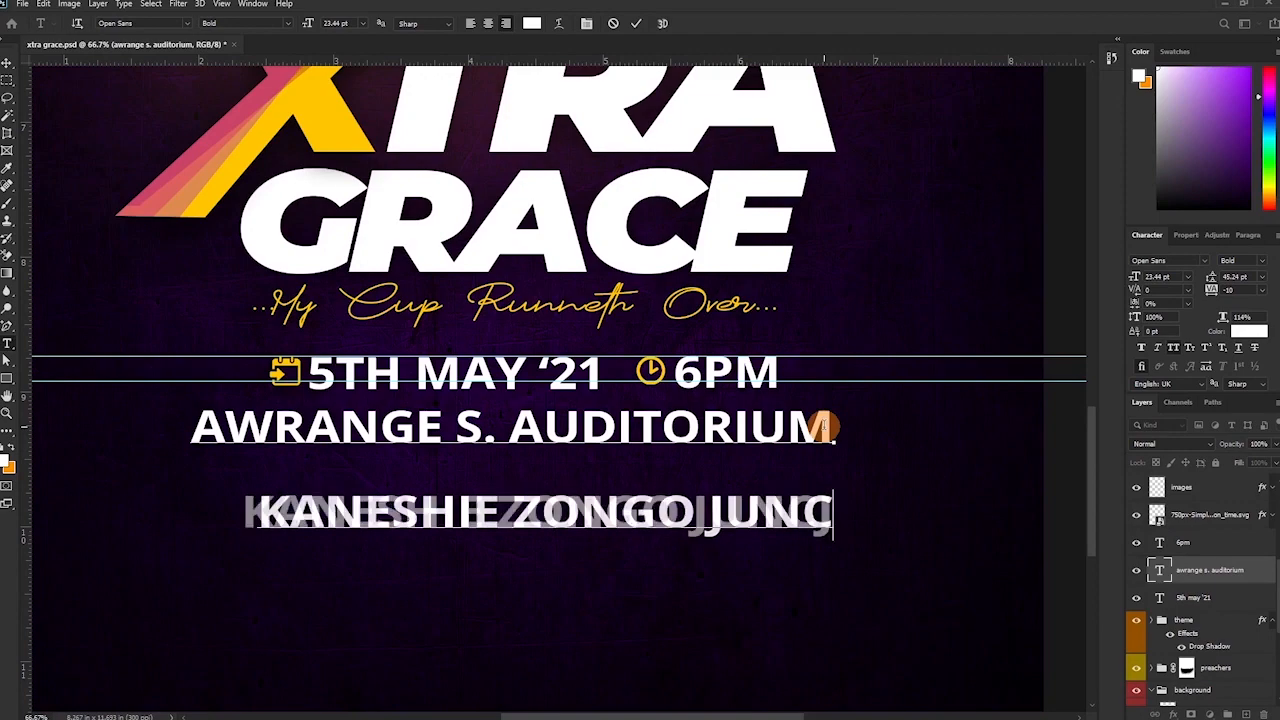
left_click_drag(833, 518, 18, 514)
left_click(1188, 277)
left_click(1168, 377)
left_click(1248, 331)
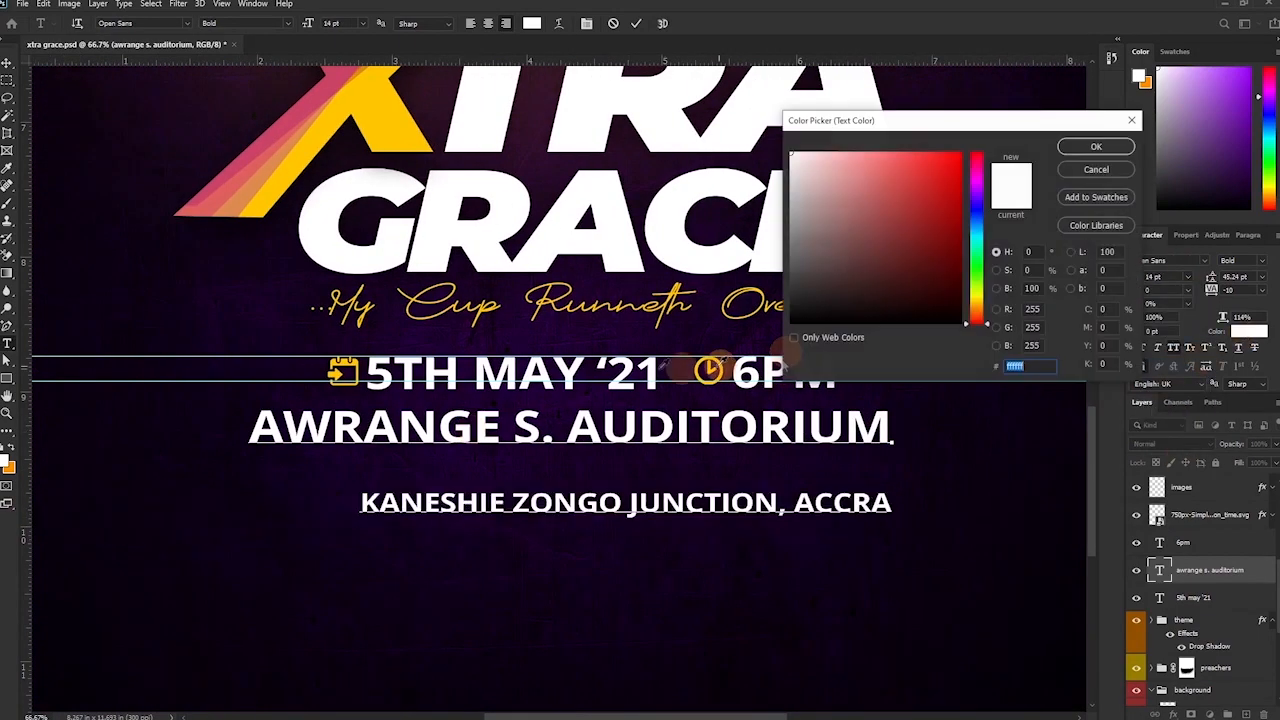
left_click(708, 370)
left_click(1097, 146)
Make the address 12 pt with wide letter spacing and tighten line spacing.
left_click(1188, 277)
left_click(1168, 367)
left_click(1262, 290)
left_click(1222, 443)
left_click_drag(1211, 290, 1279, 290)
left_click_drag(248, 430, 1052, 462)
left_click_drag(1211, 277, 1197, 280)
key("ctrl+Return")
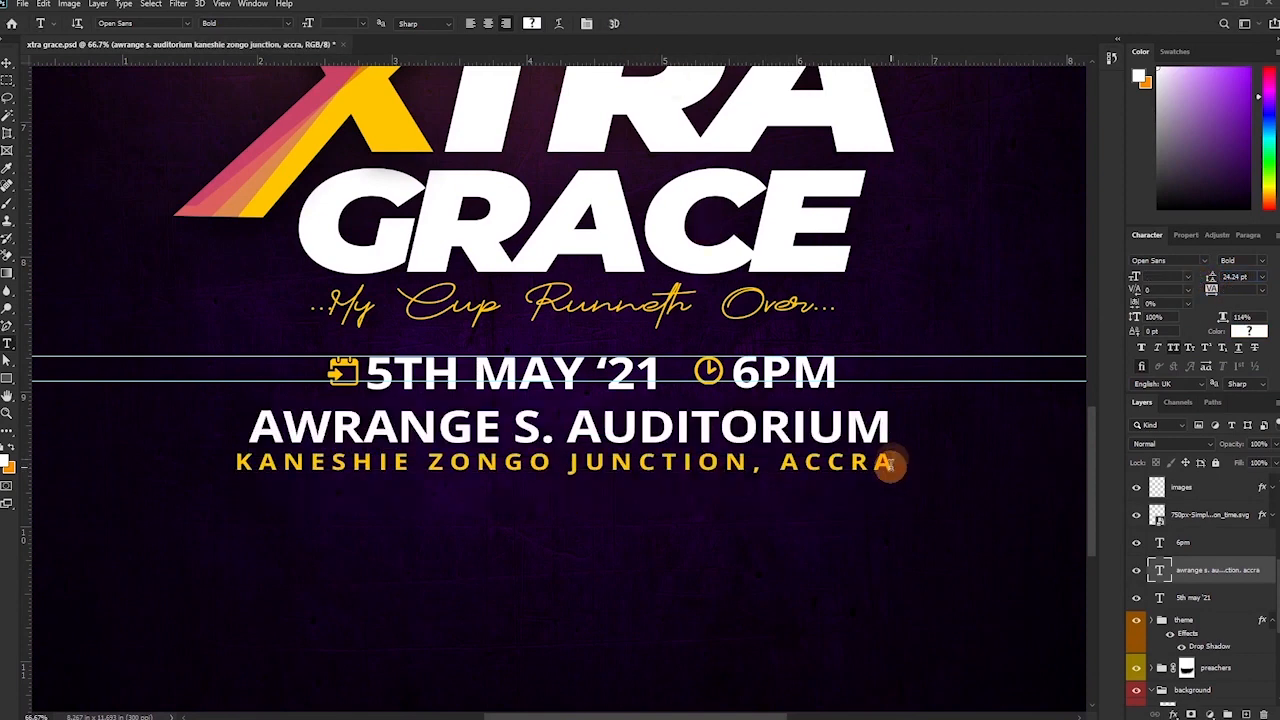
Scale the venue and address block down to fit under the date.
key("v")
key("ctrl+minus")
key("ctrl+t")
left_click_drag(318, 403, 386, 408)
left_click_drag(813, 454, 768, 448)
key("Return")
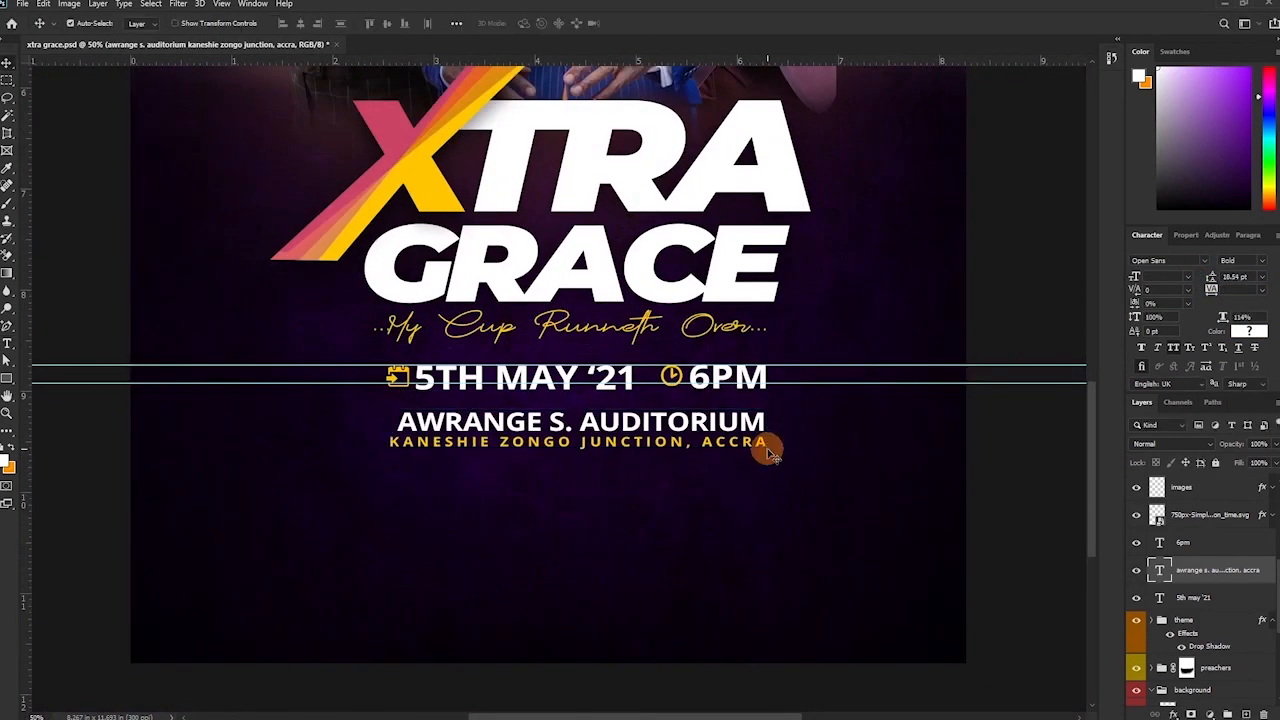
left_click_drag(382, 339, 766, 343)
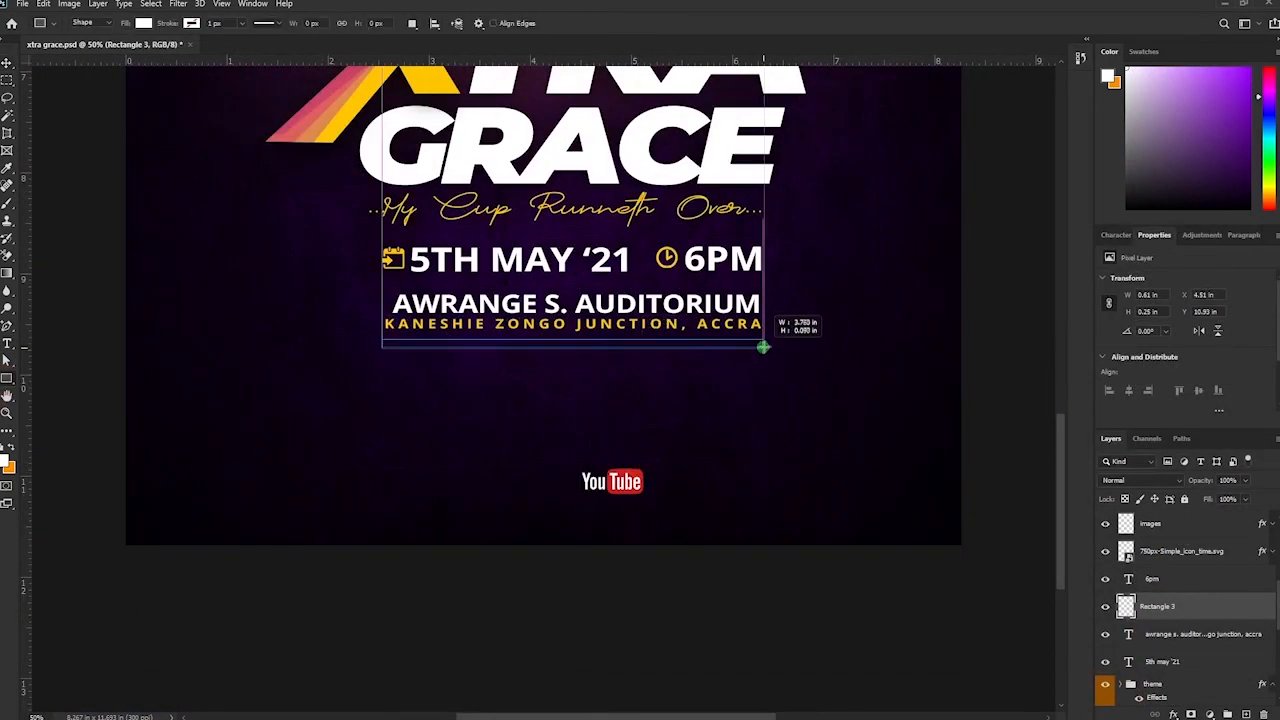
key("ctrl+z")
scroll(1132, 610, "up", 1)
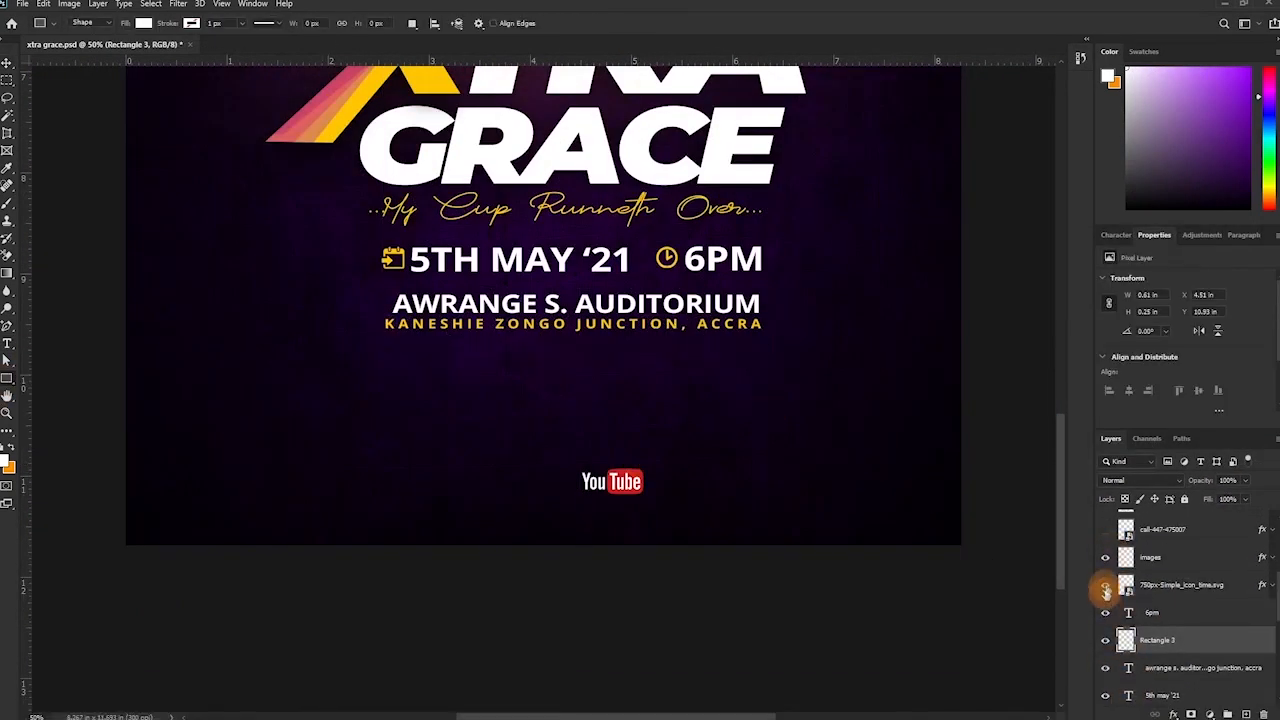
Rename the logo layer 'youtube' and move the logo up and right.
key("v")
double_click(1158, 641)
type("youtube")
key("Return")
left_click_drag(613, 482, 643, 422)
Draw a thin yellow rectangle line under the address.
right_click(8, 378)
left_click(60, 378)
mouse_move(384, 338)
left_mouse_down()
mouse_move(656, 363)
mouse_move(756, 340)
left_mouse_up()
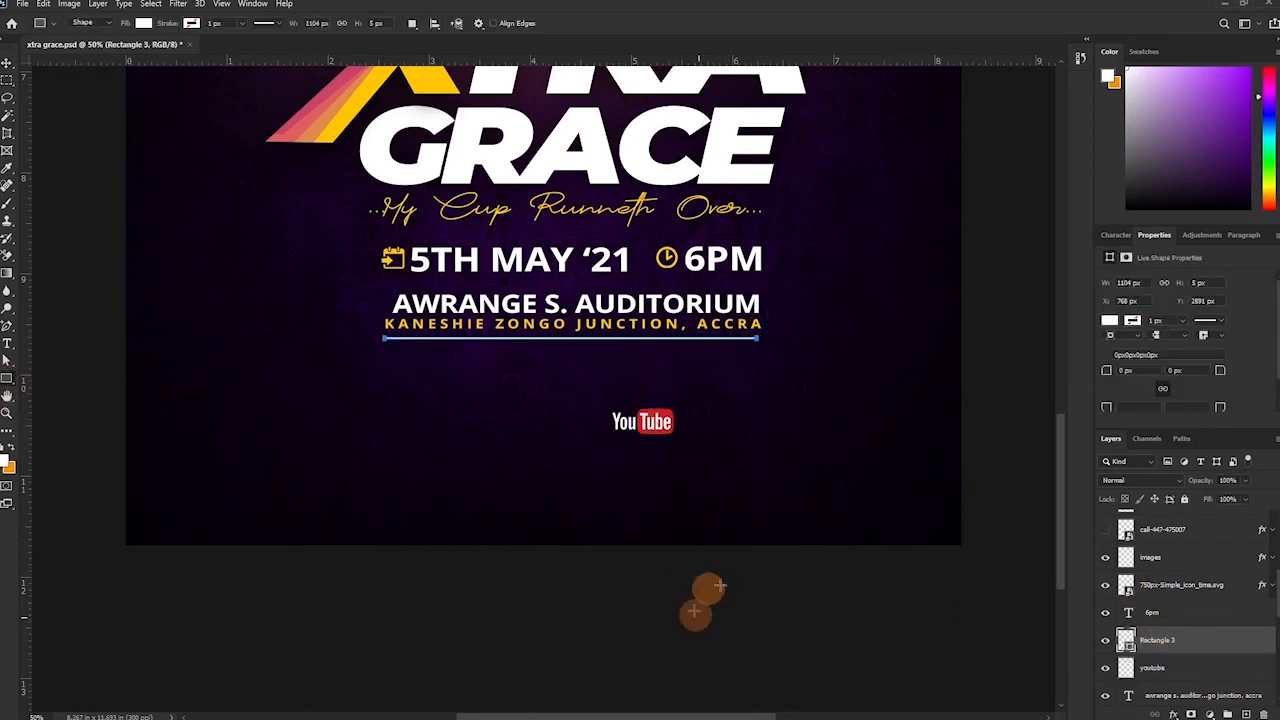
double_click(1126, 641)
left_click(1096, 146)
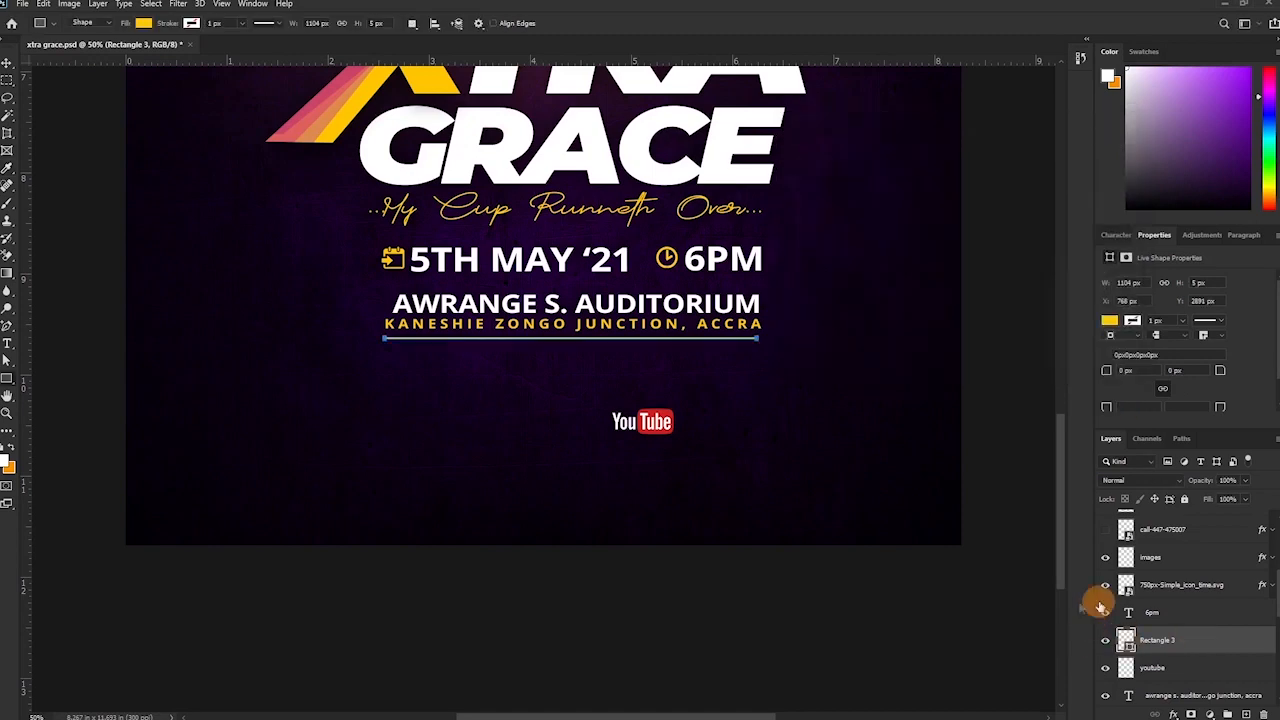
Tighten the address line's letter spacing and scale it up slightly.
key("t")
left_click_drag(383, 324, 763, 324)
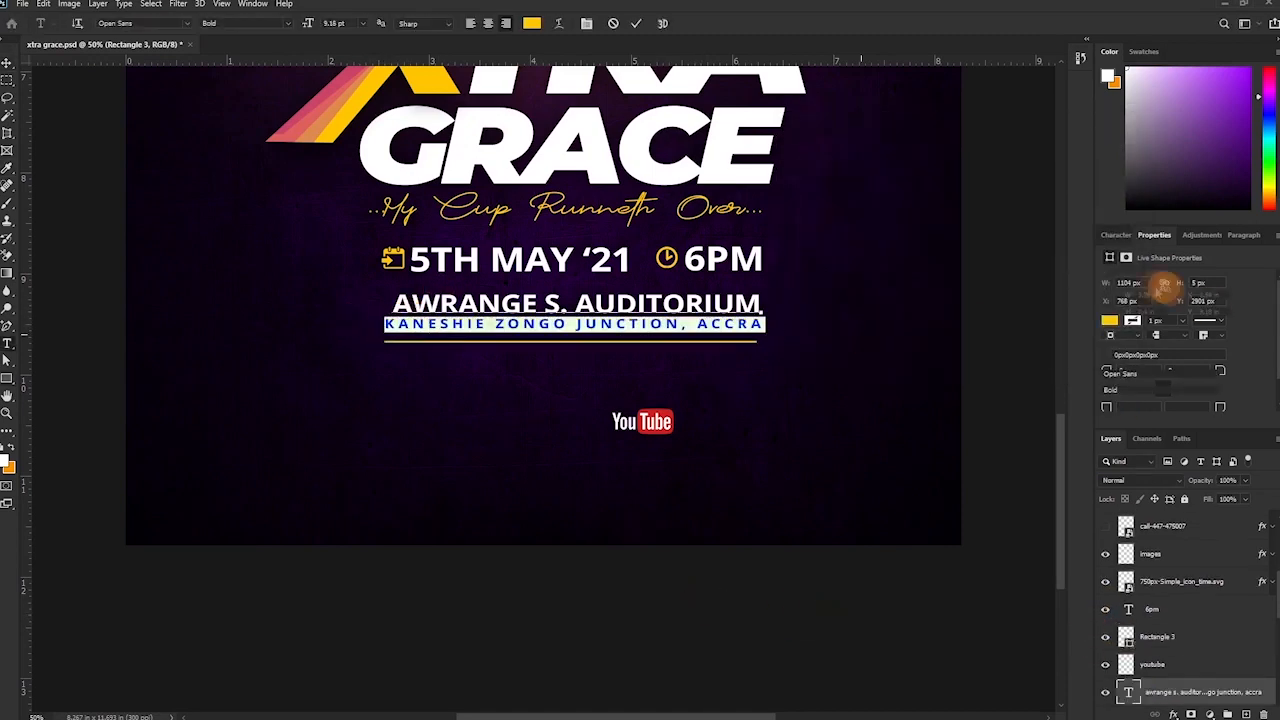
left_click_drag(1213, 290, 1205, 290)
left_click(635, 23)
key("ctrl+t")
left_click_drag(406, 332, 395, 334)
key("Return")
Thicken the yellow line into a wide bar.
key("ctrl+plus")
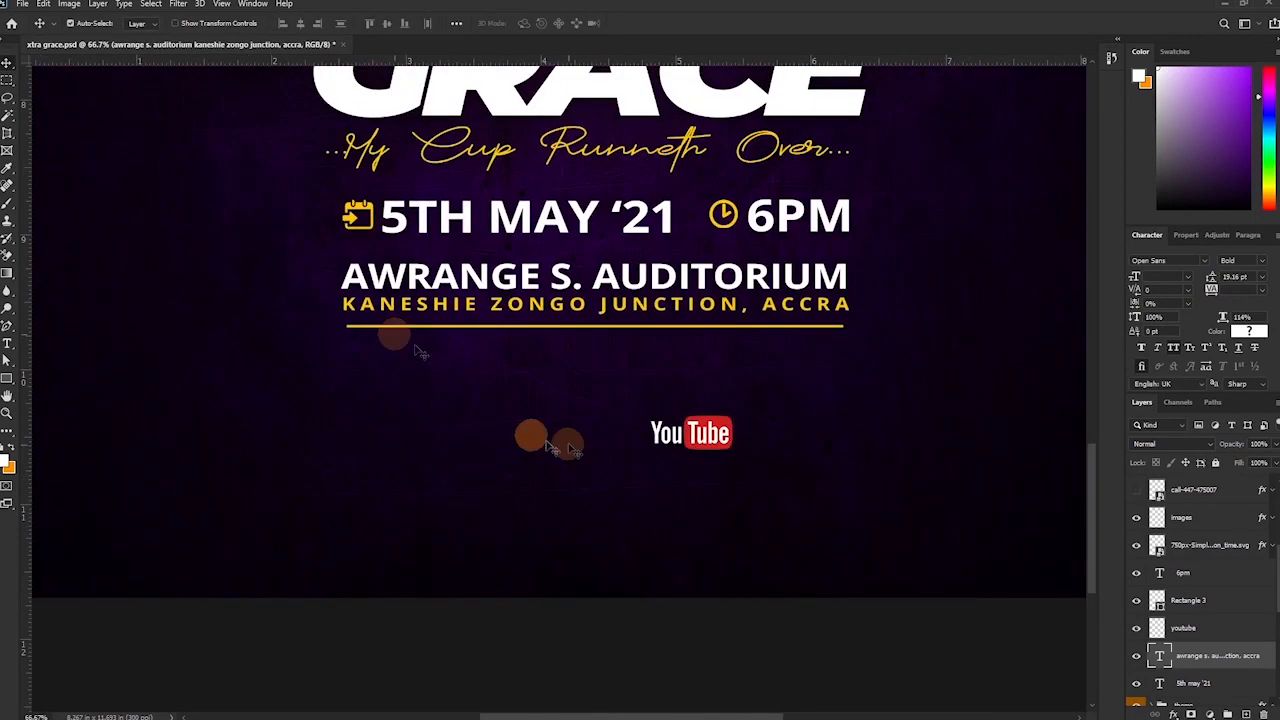
left_click_drag(601, 433, 699, 321)
left_click(693, 219)
key("ctrl+t")
key("Escape")
left_click(704, 214)
key("ctrl+t")
left_click_drag(694, 216, 695, 243)
key("ctrl+minus")
key("ctrl+minus")
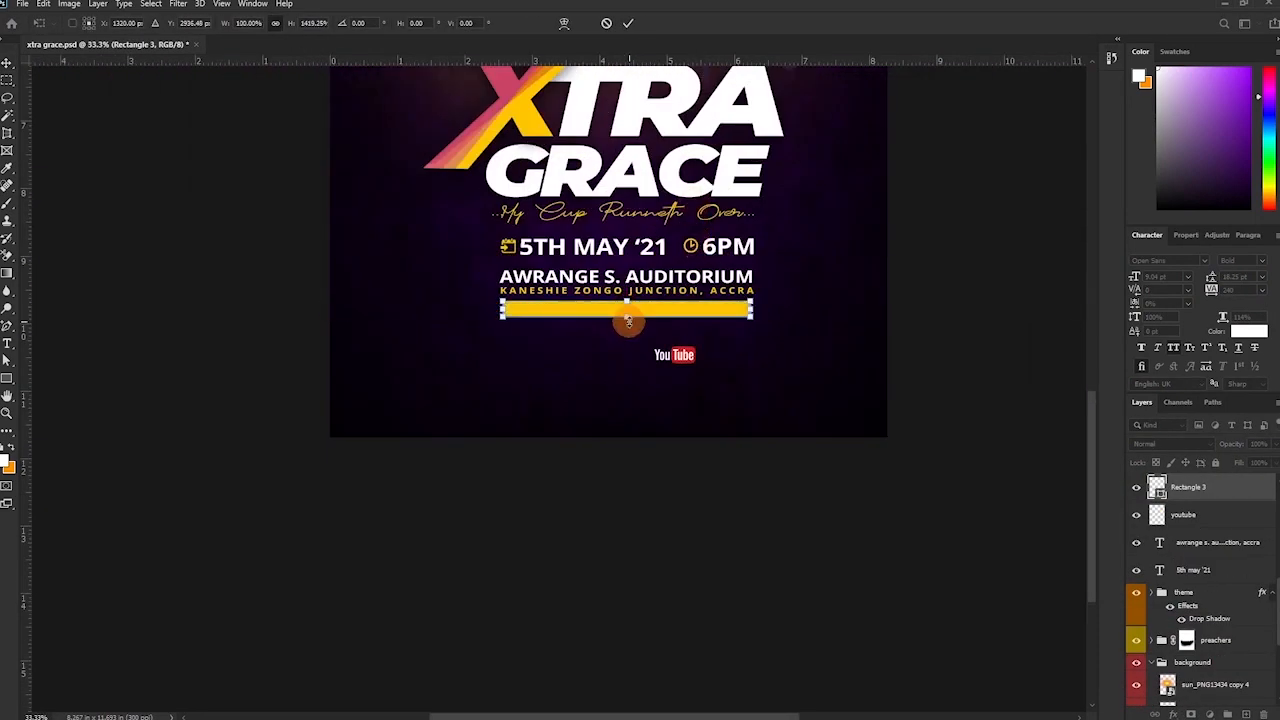
key("Return")
Try a pink fill on the bar, then set it back to sampled yellow.
double_click(1163, 491)
left_click(923, 291)
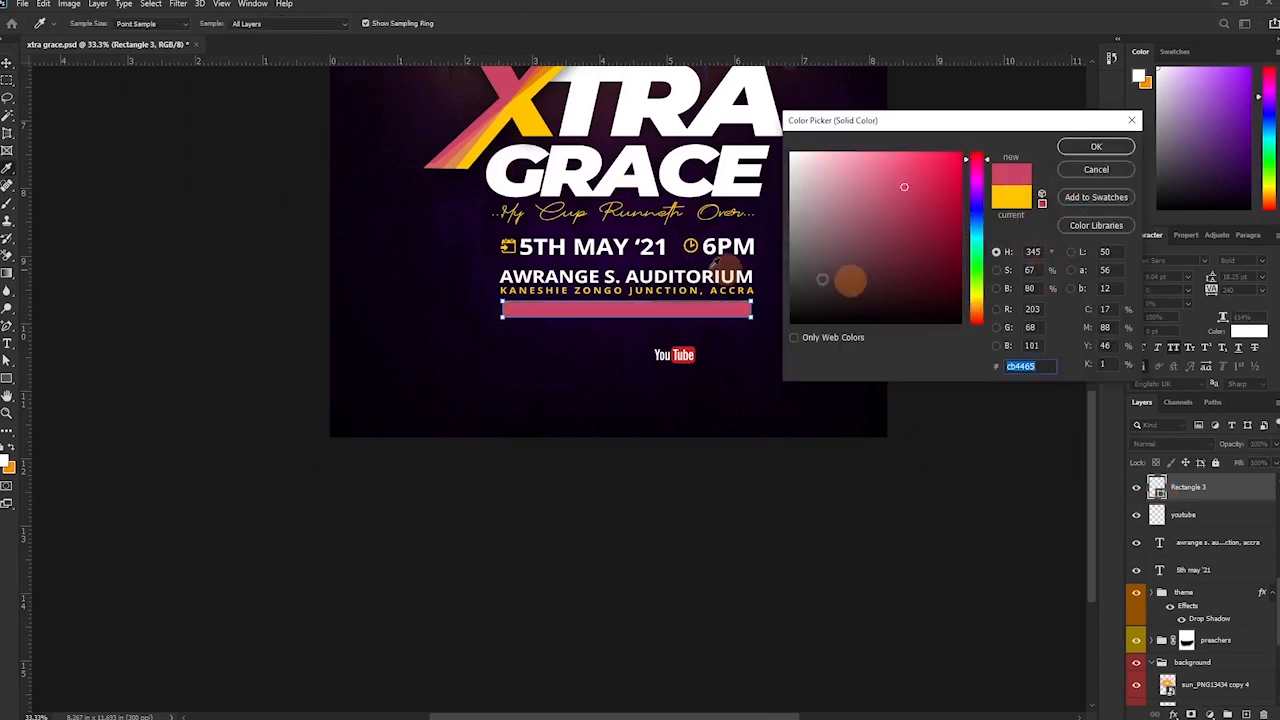
left_click(1094, 148)
key("ctrl+plus")
left_click_drag(856, 183, 902, 451)
double_click(1162, 493)
left_click(597, 163)
left_click(1094, 147)
Start a new 'JOIN' text line below the bar.
left_click_drag(771, 489, 800, 272)
key("t")
left_click(587, 360)
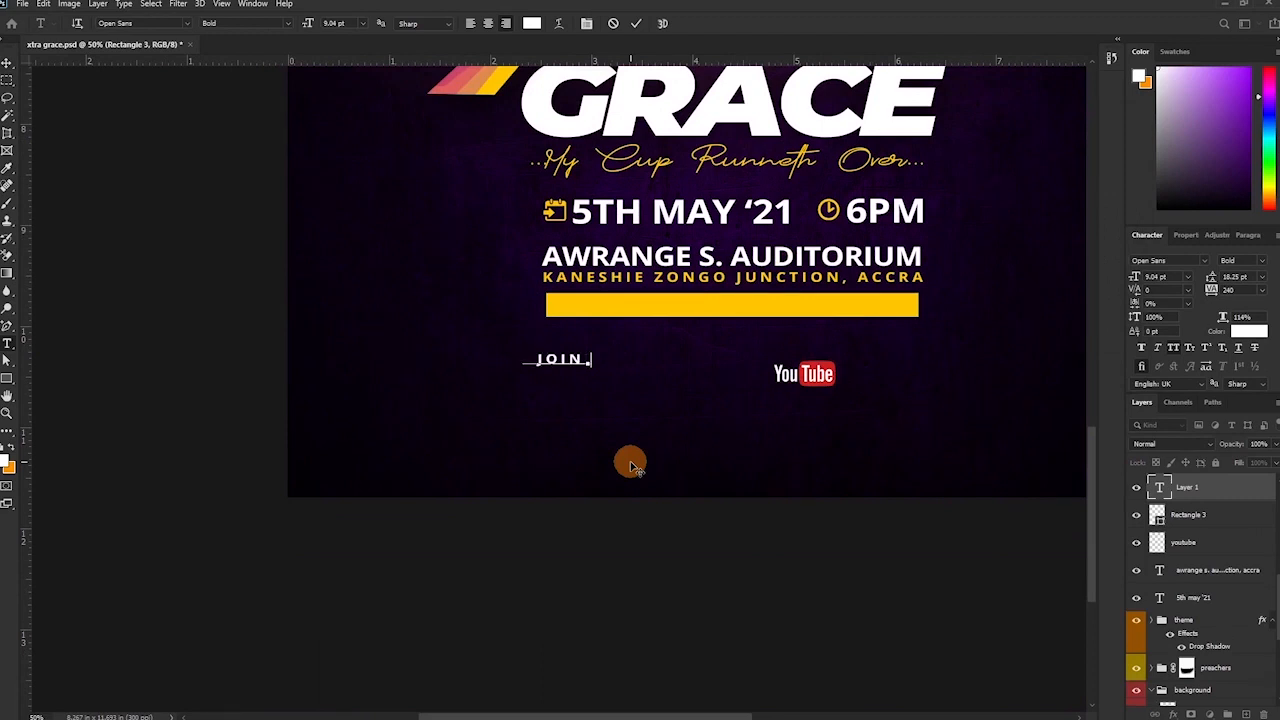
Commit the banner text and move WORSHIP WITH US ONLINE onto the yellow bar.
left_click(634, 26)
left_click_drag(476, 359, 282, 390)
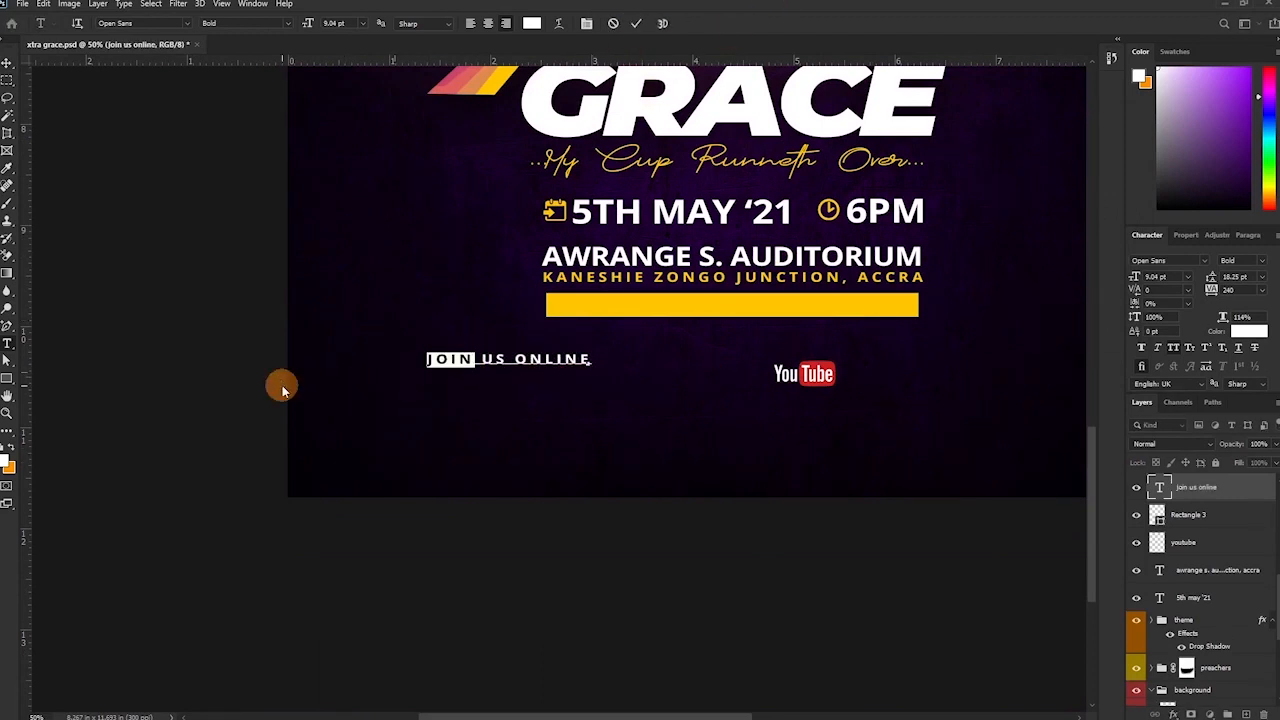
left_click(634, 23)
key("v")
left_click_drag(477, 362, 753, 308)
Centre the banner text vertically and horizontally on the yellow bar.
left_click(1219, 520, "shift")
left_click(301, 22)
left_click(1208, 515)
left_click(1210, 487, "shift")
Change the banner text colour to dark purple.
left_click(300, 23)
left_click(387, 23)
left_click(1212, 487)
left_click(1248, 331)
left_click(660, 383)
left_click(1097, 146)
Place the YouTube logo under the bar's left end and narrow the yellow bar from both sides.
left_click_drag(825, 376, 650, 345)
left_click(584, 310)
key("ctrl+t")
left_click_drag(546, 304, 587, 304)
left_click_drag(923, 304, 889, 304)
key("Return")
Show the Facebook logo, shrink it and position it beside YouTube.
scroll(1194, 594, "down", 2)
scroll(1180, 596, "up", 7)
left_click(1136, 551)
left_click_drag(650, 358, 709, 361)
key("ctrl+t")
left_click_drag(723, 317, 701, 338)
key("Return")
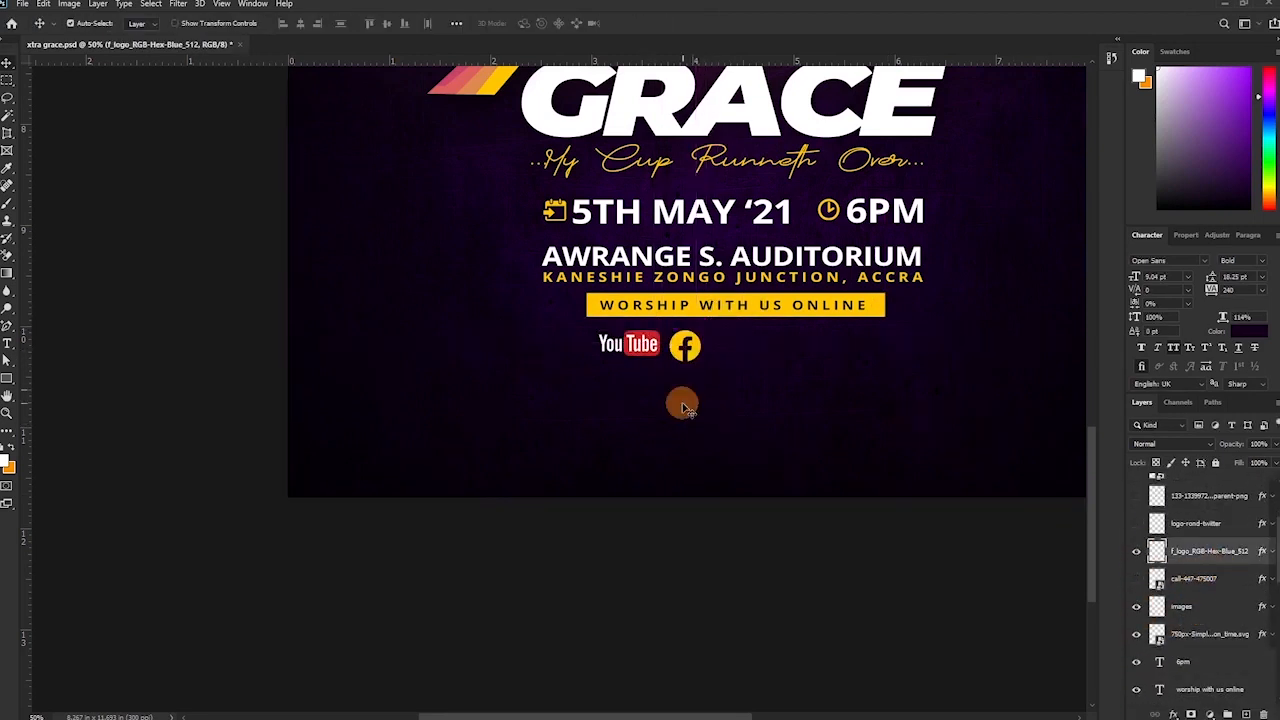
left_click(1264, 551)
left_click_drag(727, 369, 728, 370)
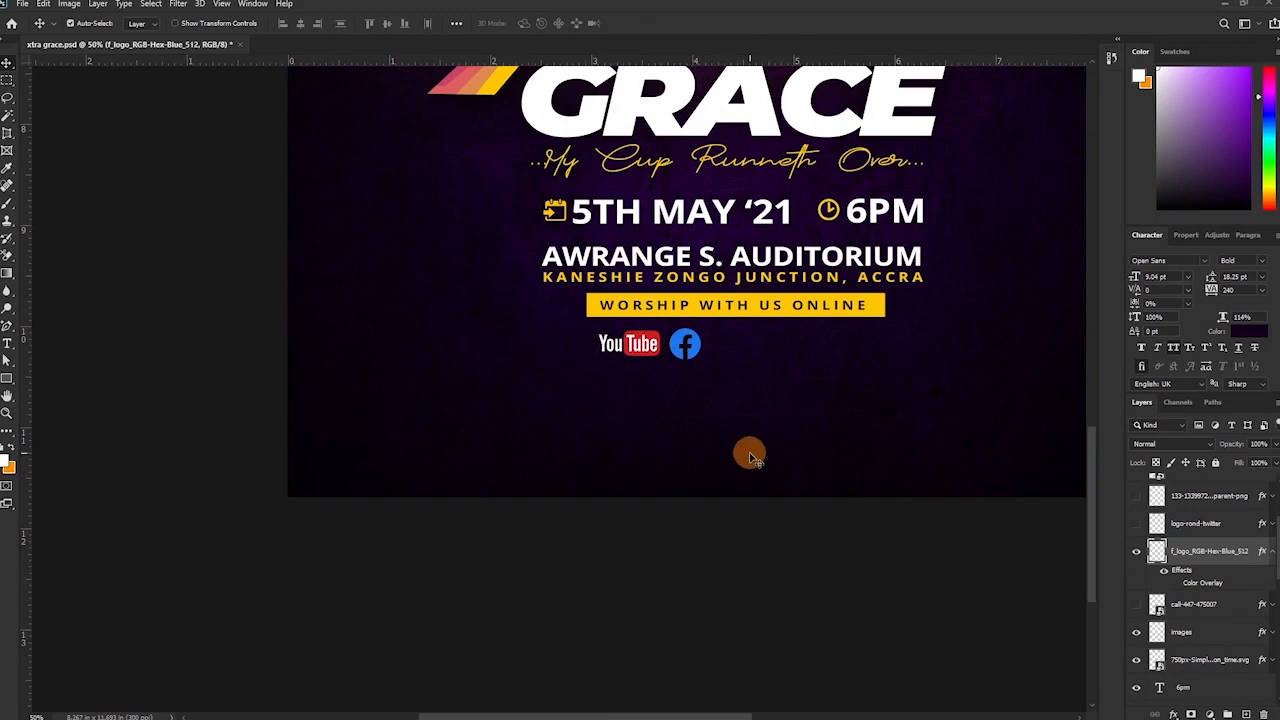
Retype the banner as CONNECT WITH US ONLINE and move the phone icon down.
key("t")
left_click_drag(680, 309, 533, 311)
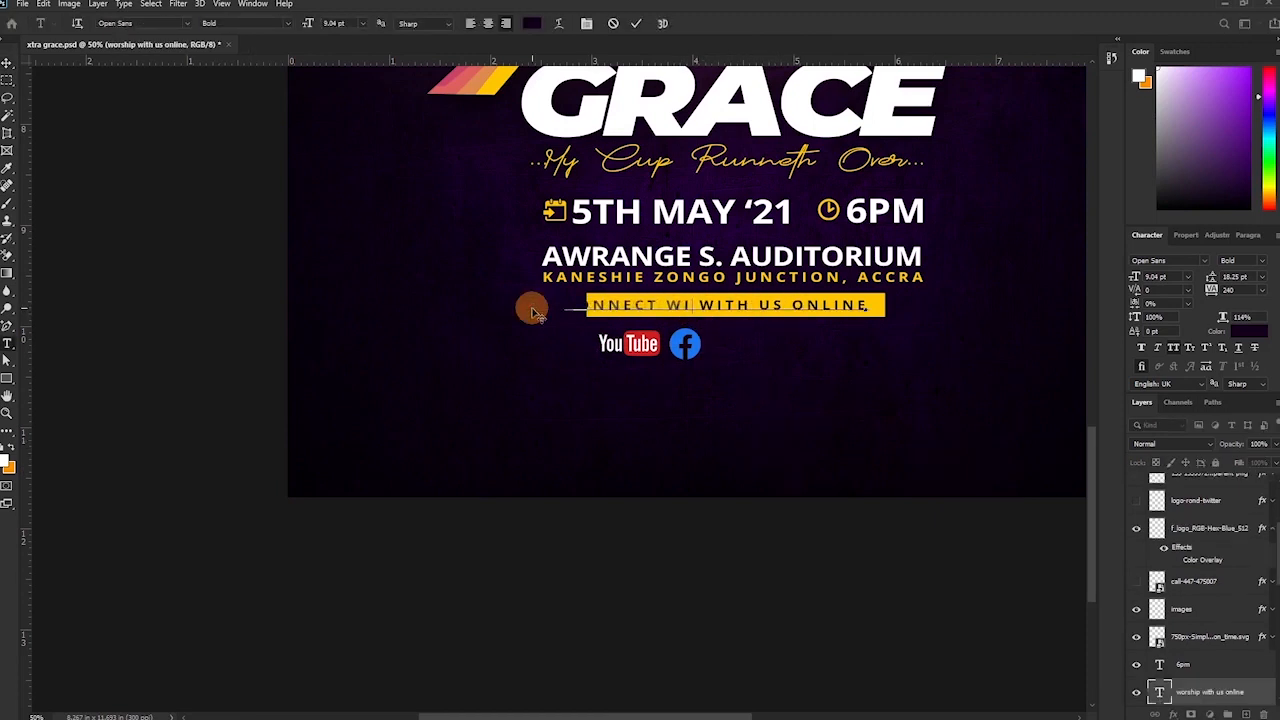
type("connect wi")
key("BackSpace")
key("BackSpace")
key("BackSpace")
left_click(637, 23)
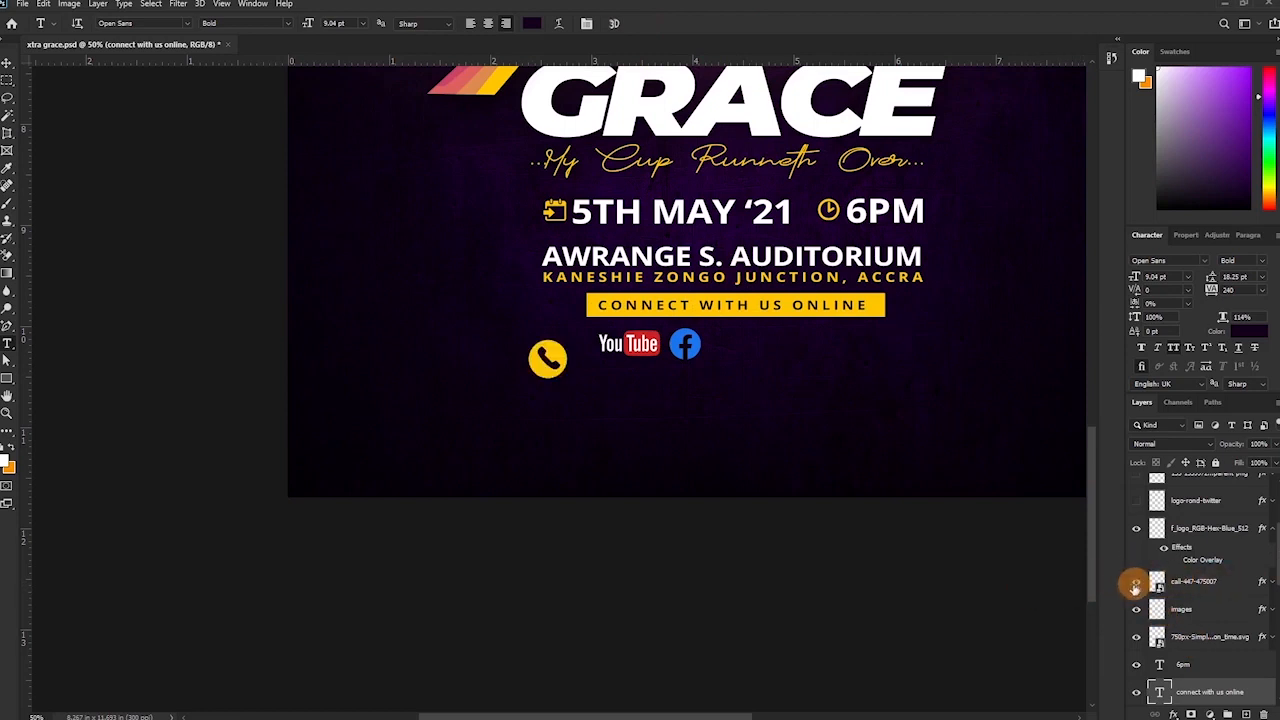
key("v")
left_click_drag(547, 359, 557, 443)
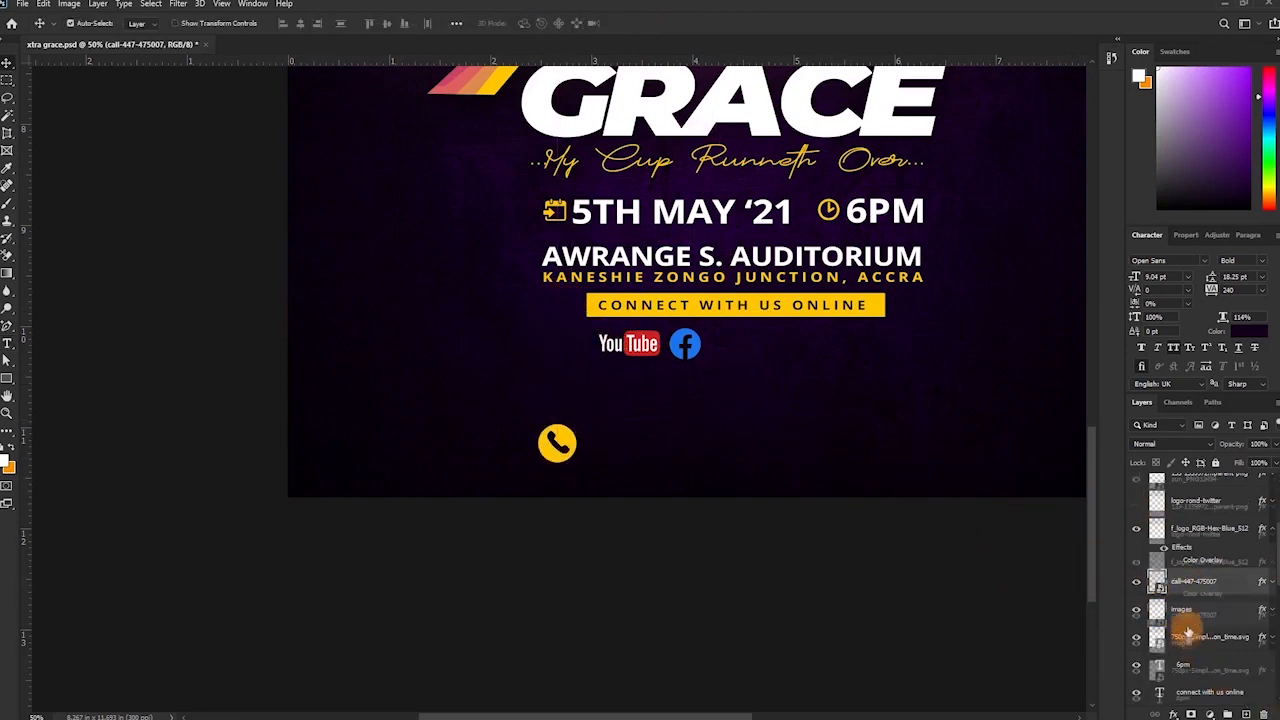
Collapse and lock the background layer group.
scroll(1187, 641, "down", 5)
left_click(1151, 577)
left_click(1210, 670)
left_click(1216, 463)
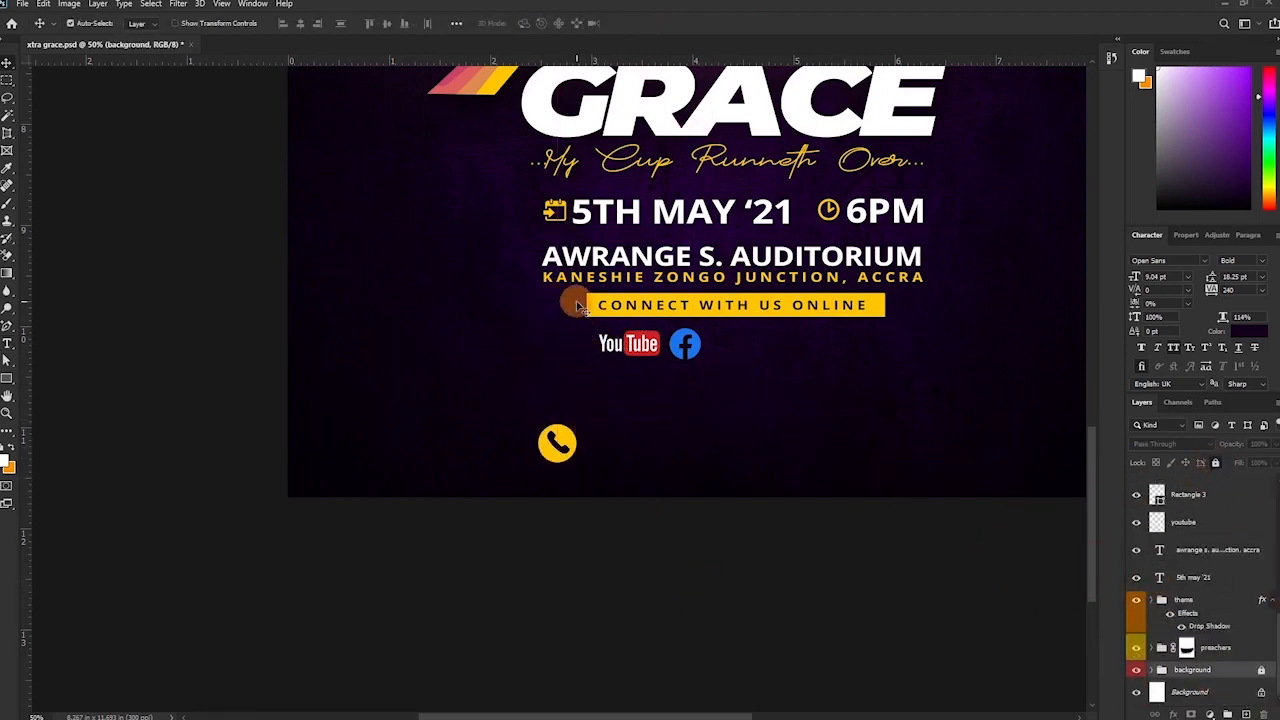
Move the banner and social icons down and place the phone icon above the banner.
left_click_drag(577, 303, 774, 386)
left_click_drag(763, 309, 763, 349)
left_click_drag(562, 447, 568, 322)
key("ctrl+t")
key("Return")
Add the phone numbers line beside the icon in white, 12 pt, with 0 letter spacing.
key("t")
left_click(592, 312)
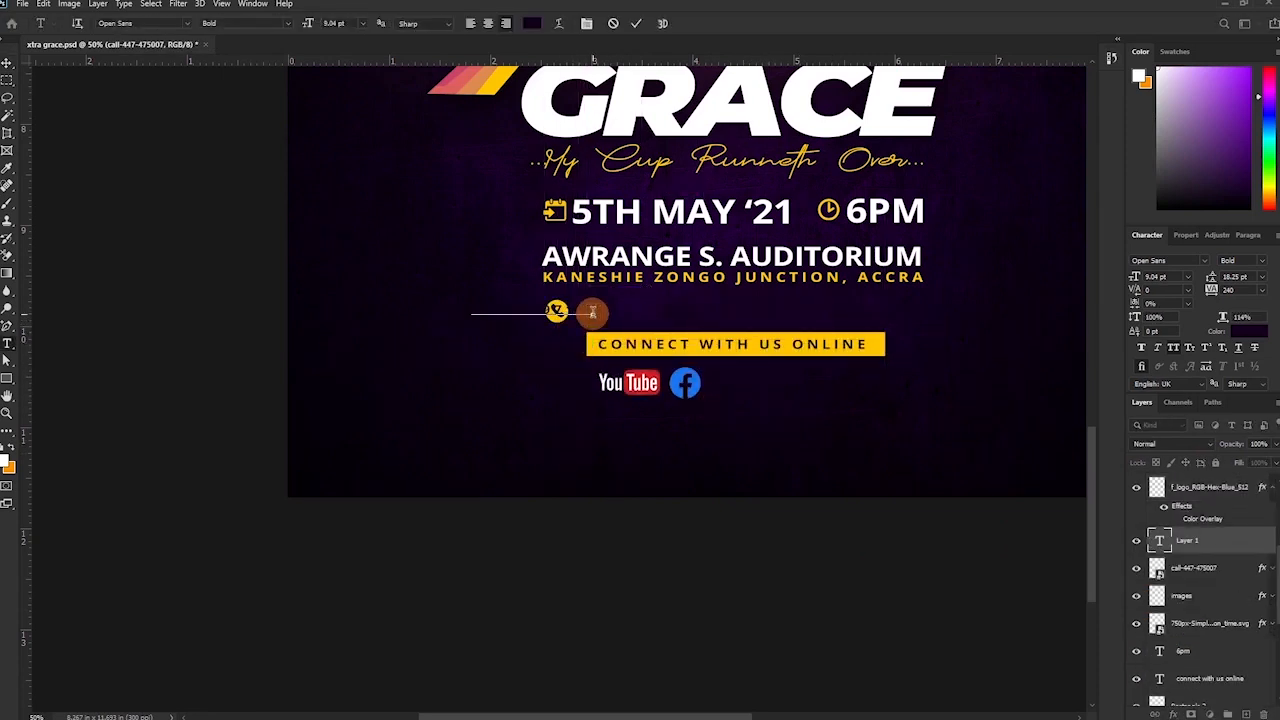
key("ctrl+a")
left_click(1248, 331)
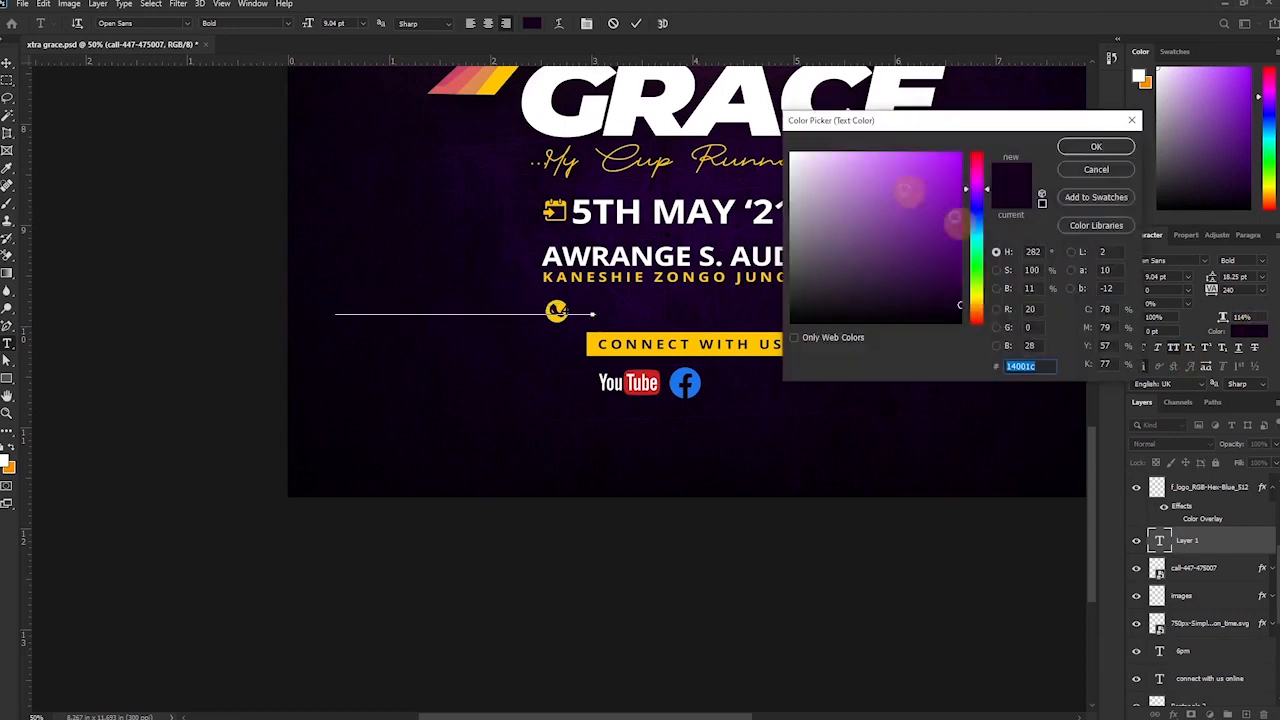
left_click(789, 153)
left_click(1097, 146)
left_click(1261, 290)
left_click(1246, 368)
left_click(1188, 277)
left_click(1165, 353)
left_click(636, 23)
Move the numbers beside the phone icon and space out each number's digits.
key("v")
left_click_drag(442, 312, 666, 311)
key("t")
left_click(578, 308)
left_click(709, 308)
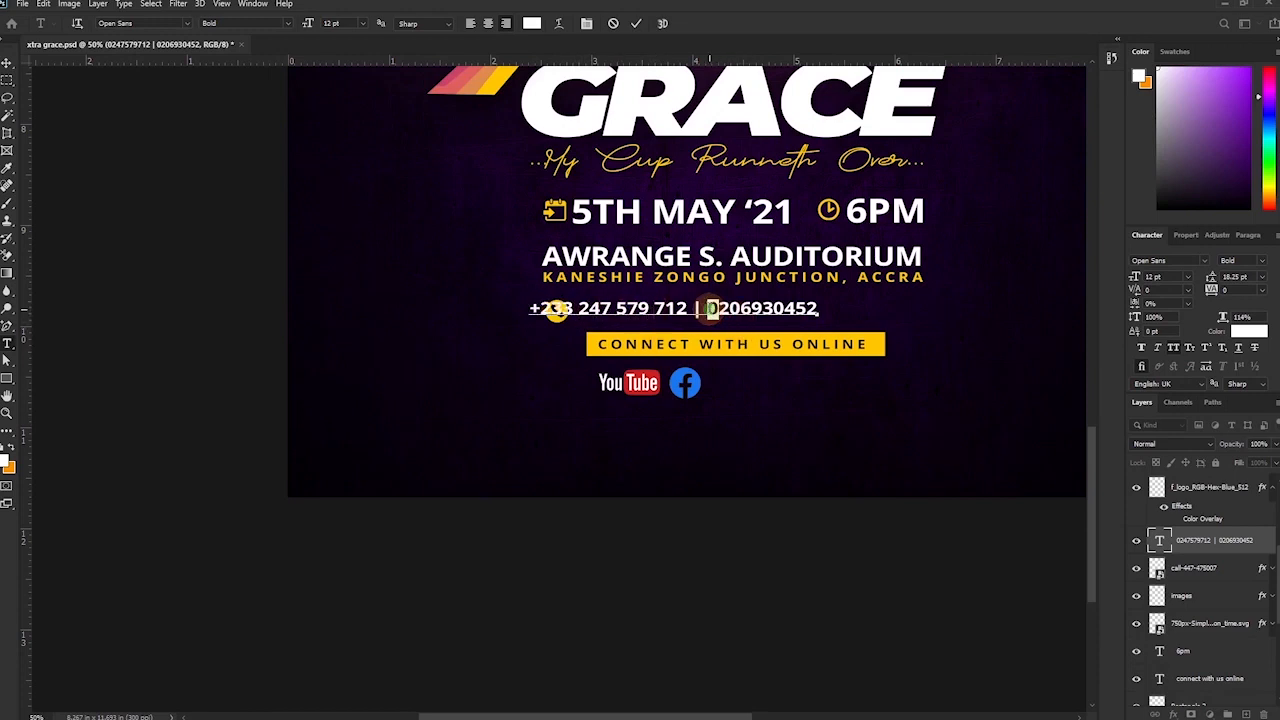
left_click(748, 310)
left_click(782, 311)
left_click(636, 23)
Shift the numbers right, enlarge them slightly and align the phone icon with them.
key("v")
left_click_drag(611, 308, 698, 310)
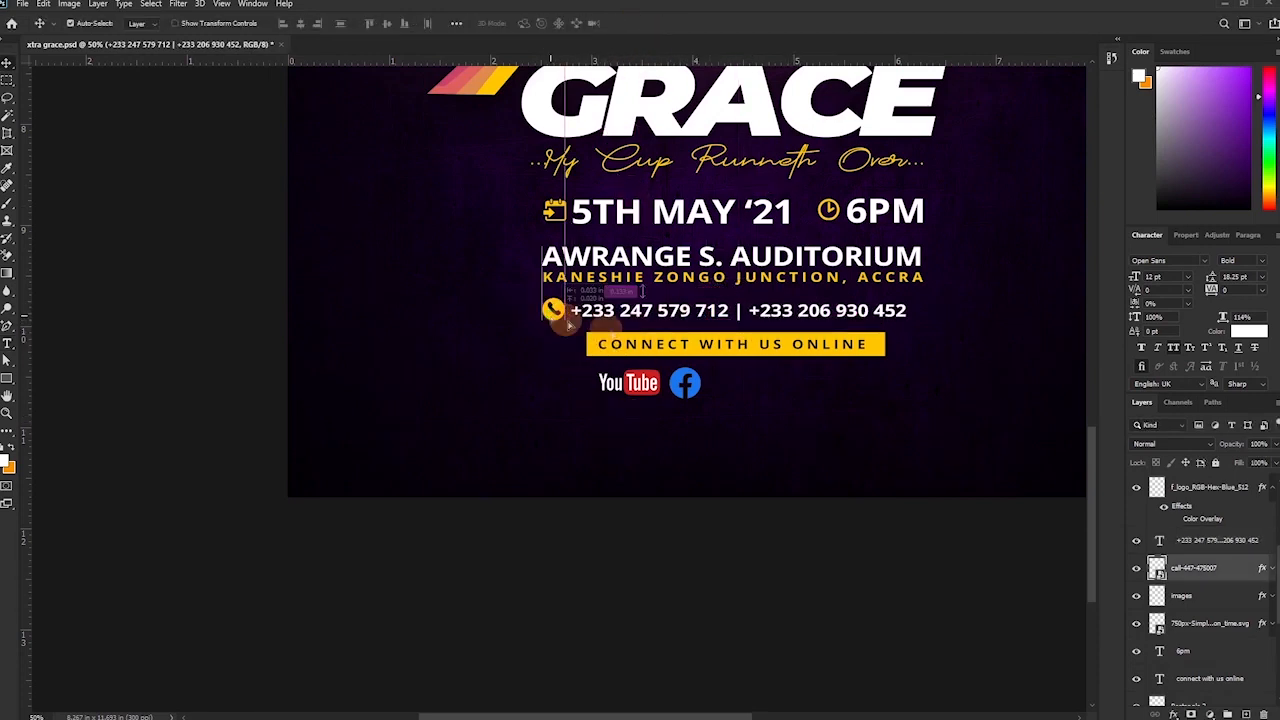
left_click_drag(907, 320, 918, 309)
key("Return")
left_click_drag(552, 310, 548, 317)
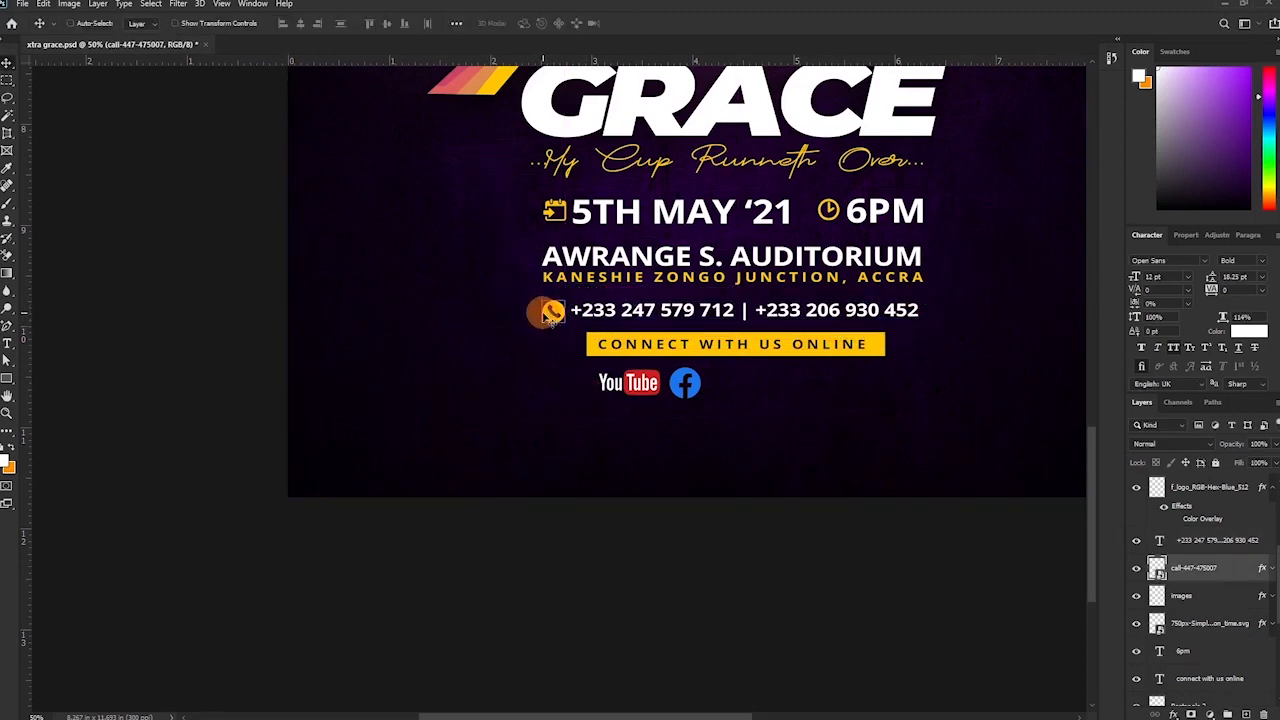
Show the Twitter logo, move it beside Facebook and shrink it to fit the row.
left_click(691, 393, "ctrl")
scroll(1207, 565, "up", 3)
left_click(1137, 562)
left_click_drag(733, 401, 760, 402)
key("ctrl+t")
left_click_drag(773, 356, 734, 391)
key("Return")
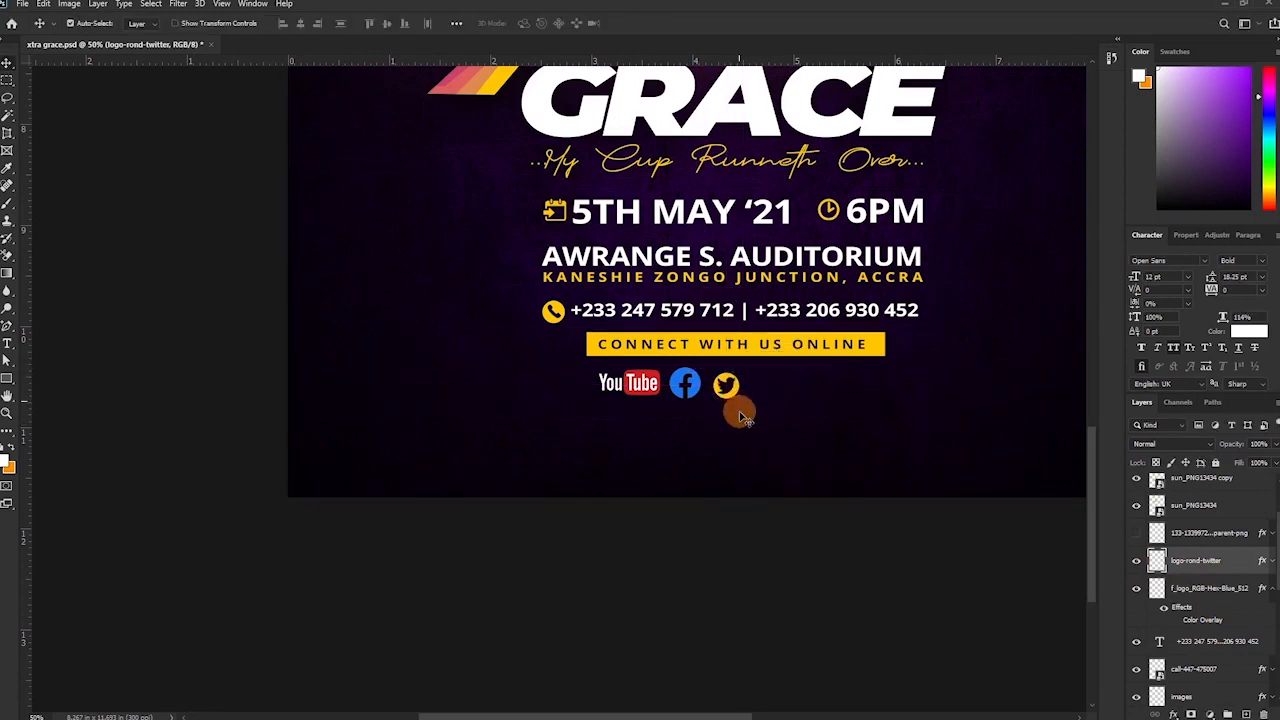
key("ctrl+t")
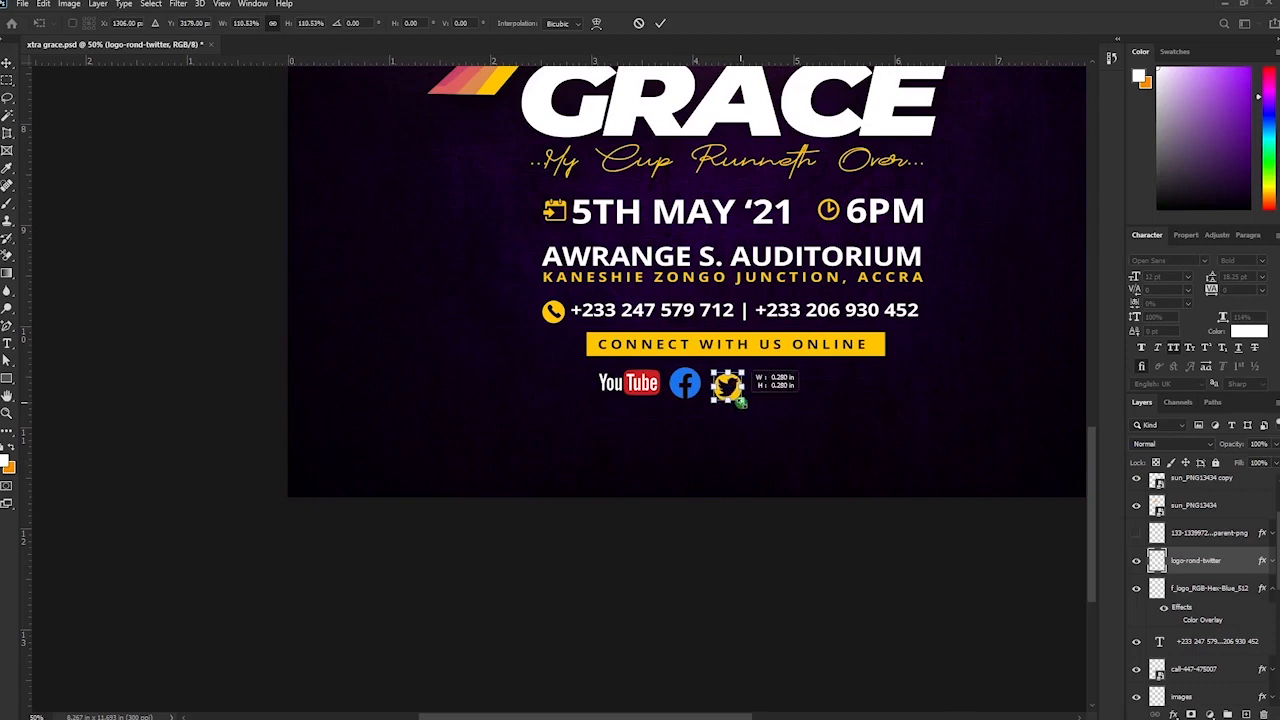
left_click_drag(741, 402, 741, 402)
key("Return")
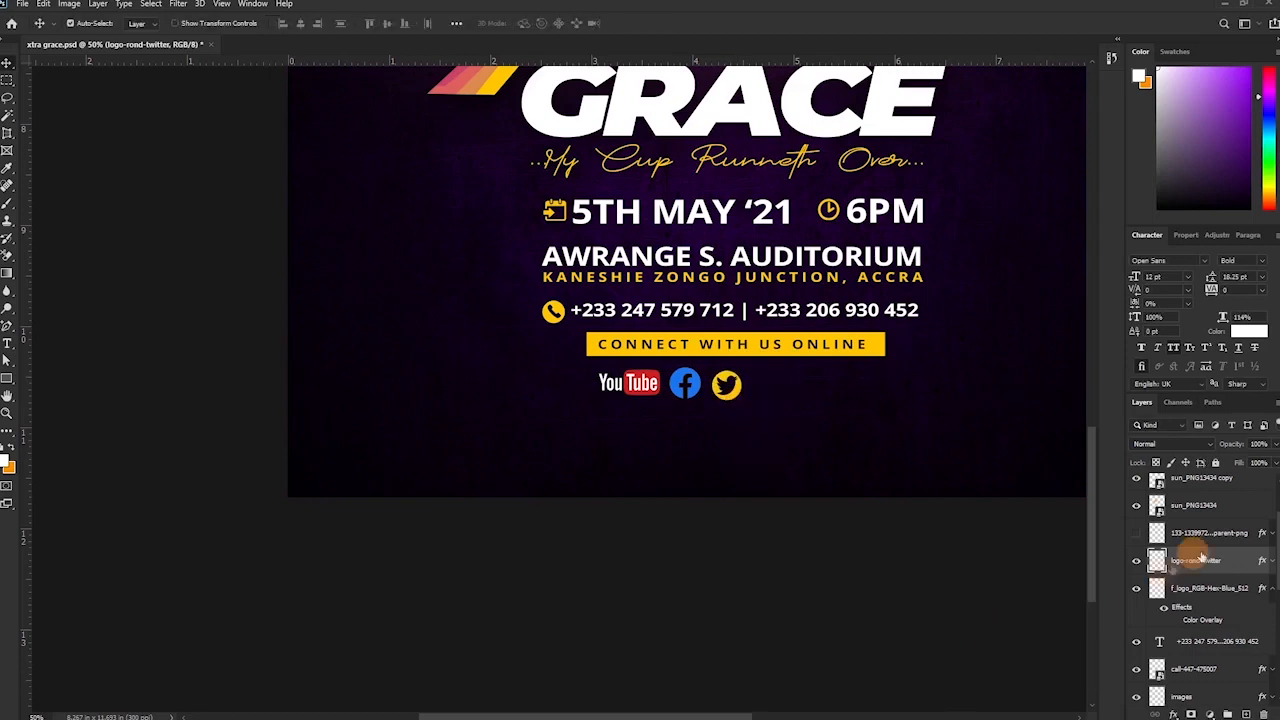
Turn the Twitter icon blue through its layer effects and fine-tune its size.
left_click(1270, 561)
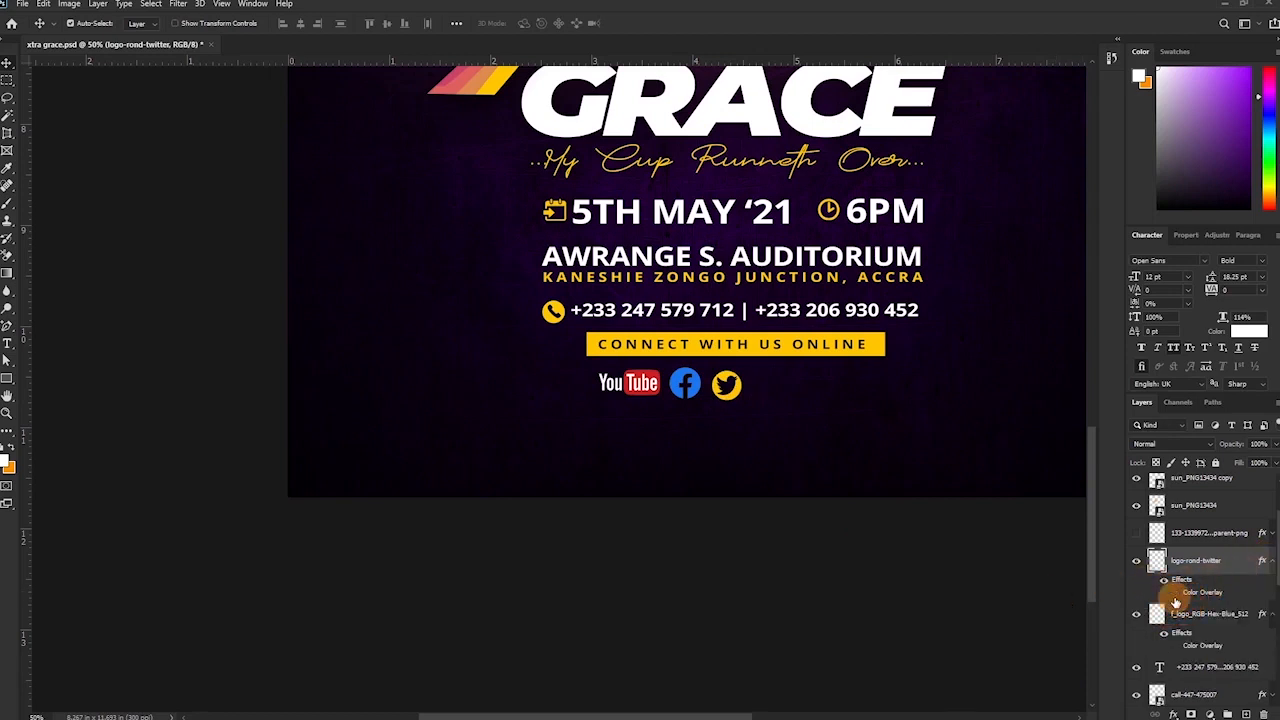
left_click_drag(1272, 564, 1224, 551)
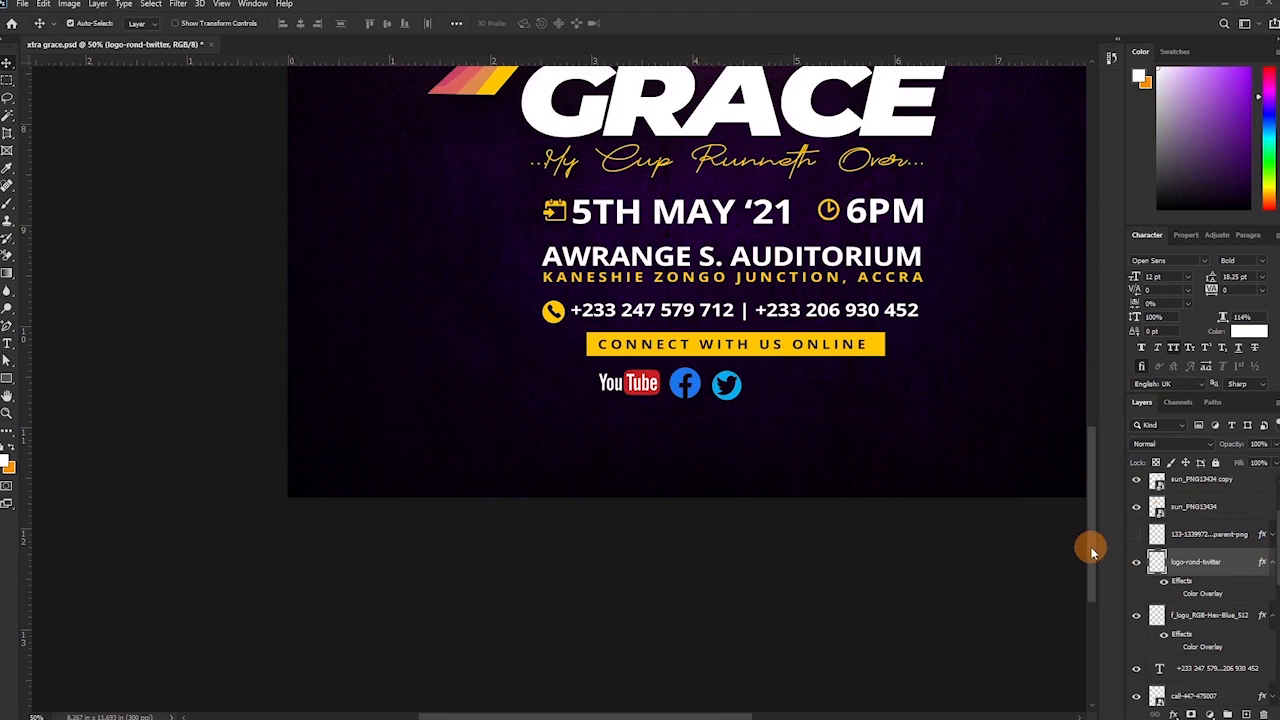
key("ctrl+t")
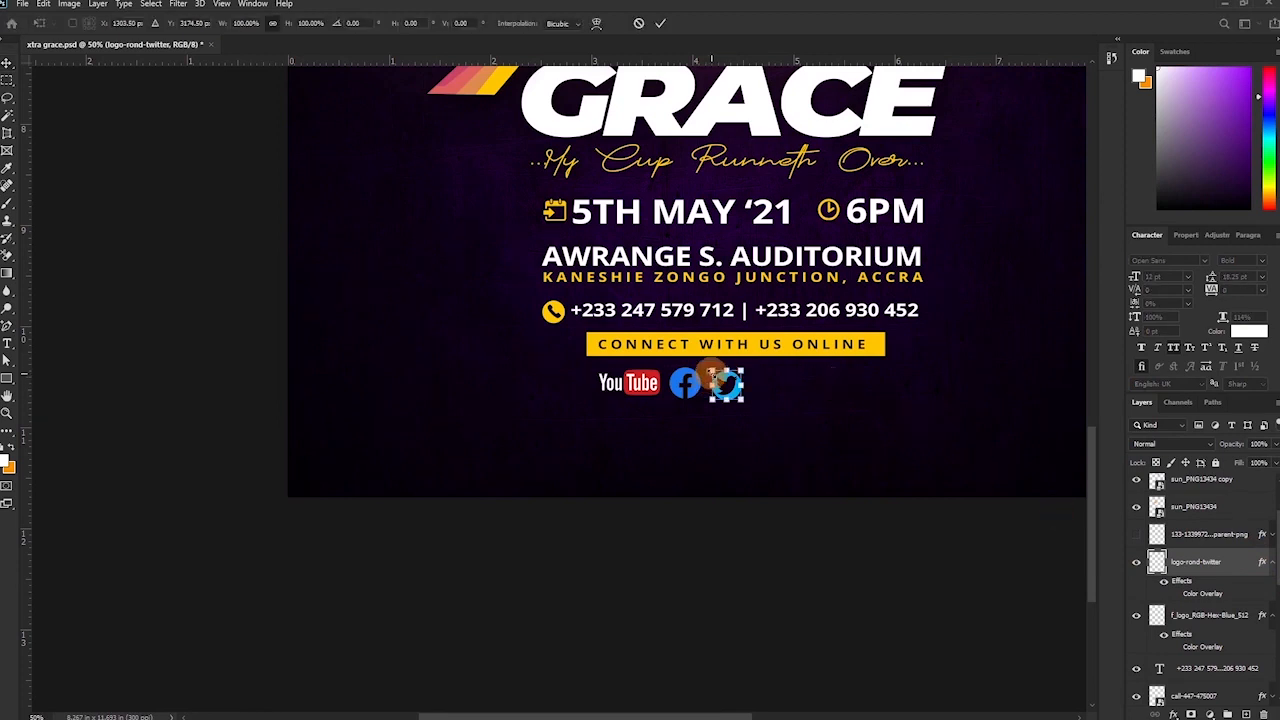
left_click_drag(708, 372, 708, 371)
key("Return")
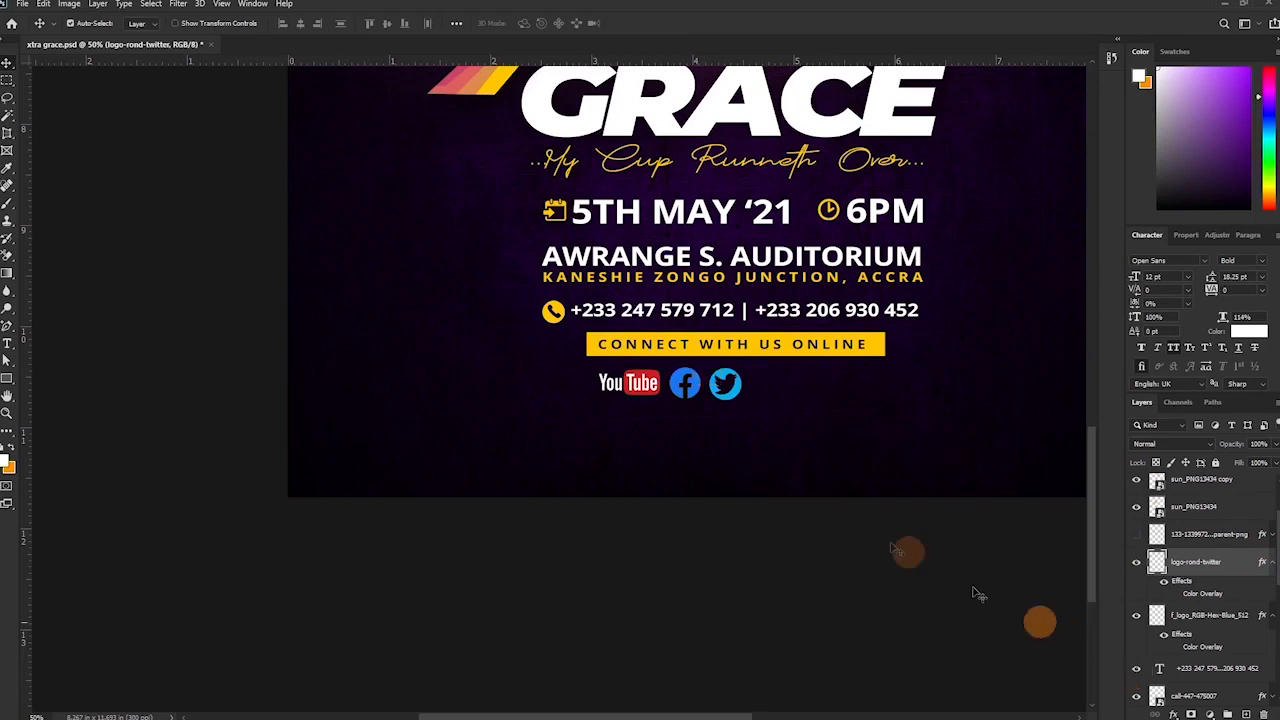
key("ctrl+t")
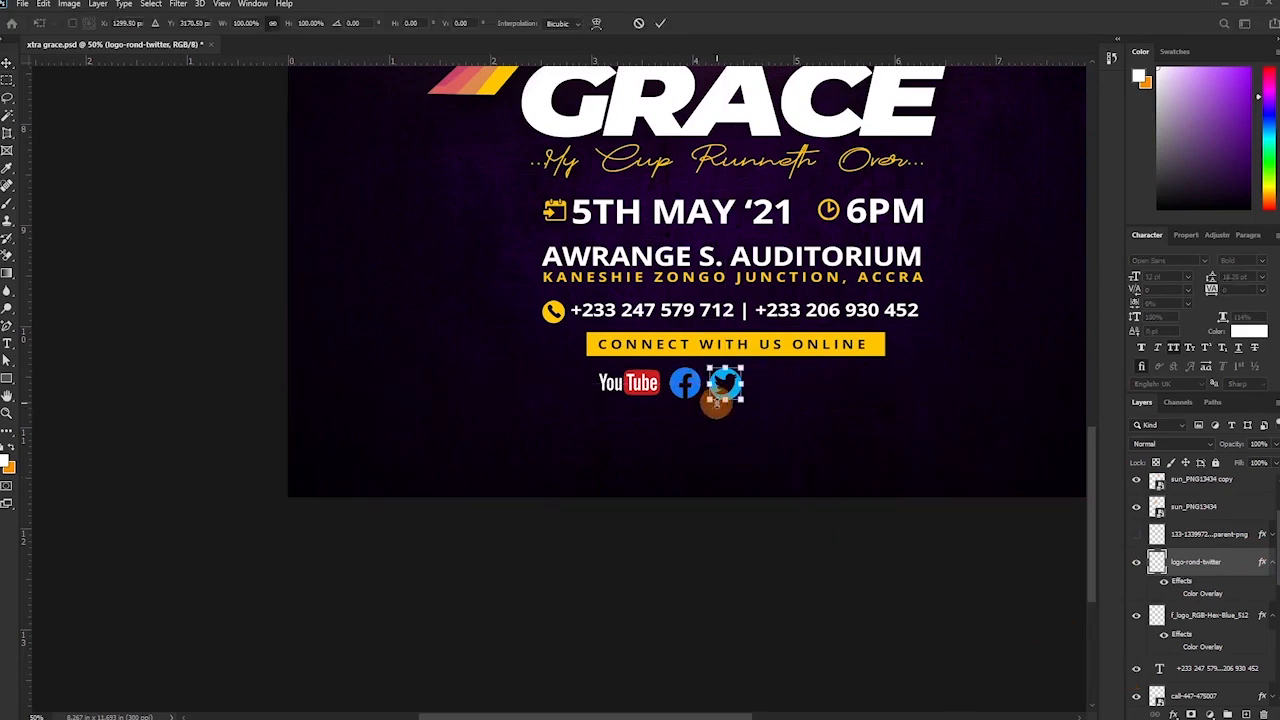
key("Return")
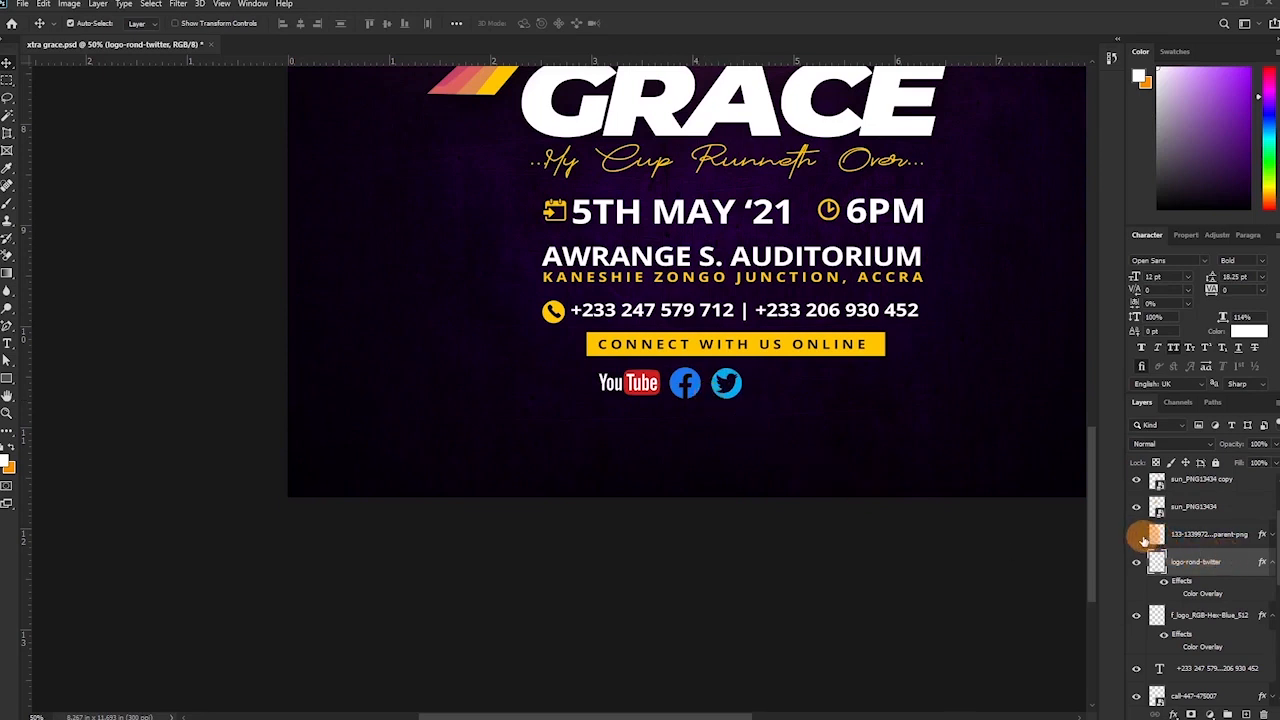
Move the Instagram icon into the social row after Twitter, scaled to match and aligned.
left_click(1209, 544)
left_click_drag(700, 290, 790, 398)
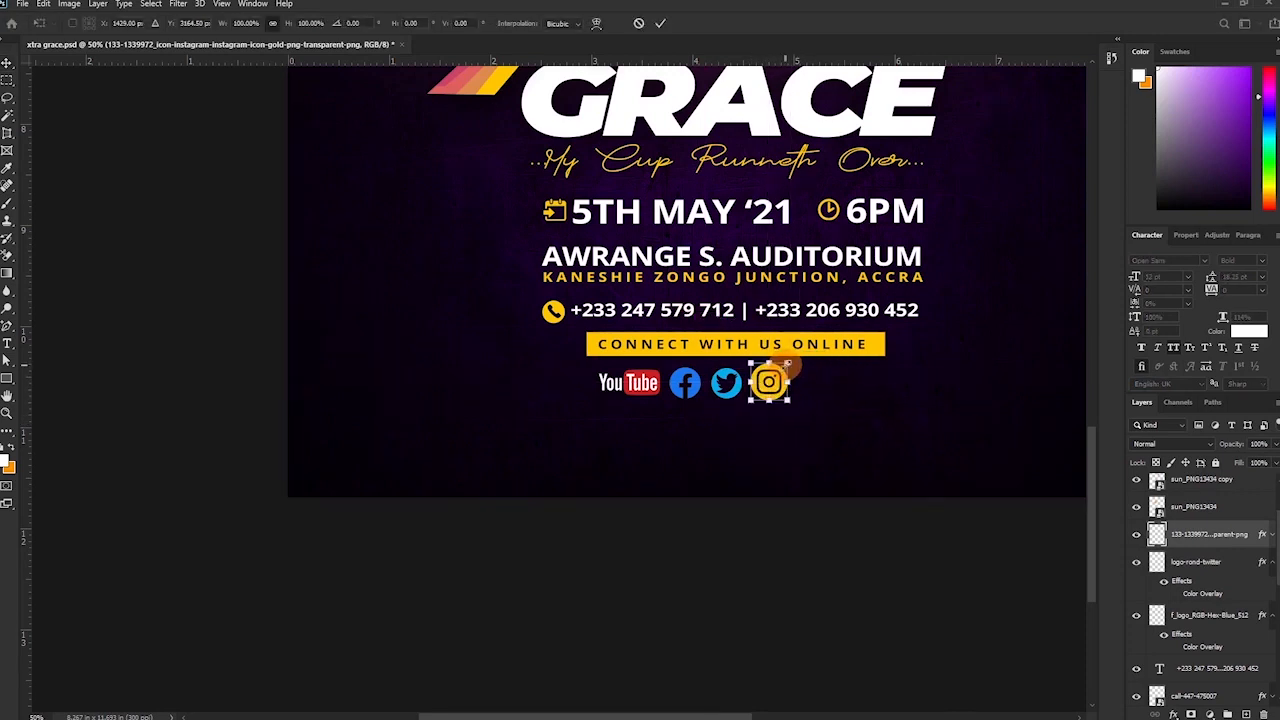
left_click_drag(787, 367, 784, 368)
key("Return")
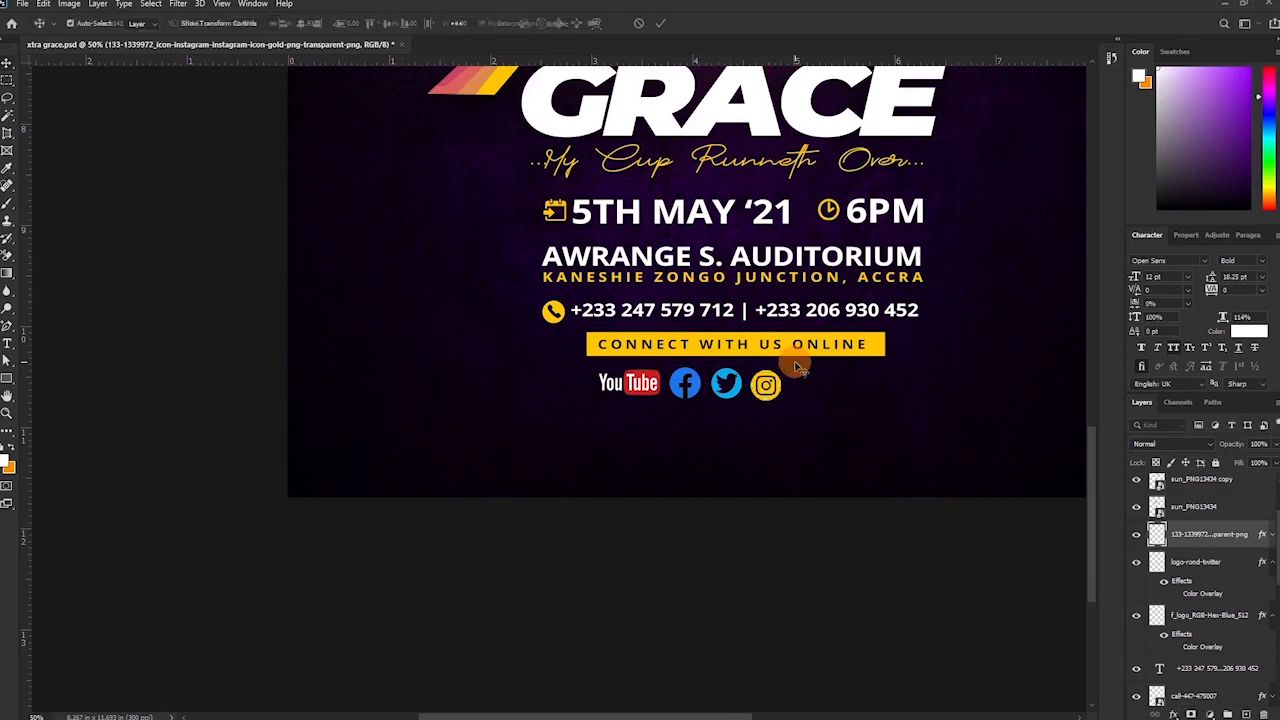
left_click_drag(760, 425, 775, 398)
Recolour the Instagram icon orange with a Color Overlay effect.
left_click(1272, 534)
double_click(1200, 566)
left_click(1080, 104)
left_click(465, 81)
left_click_drag(917, 185, 986, 144)
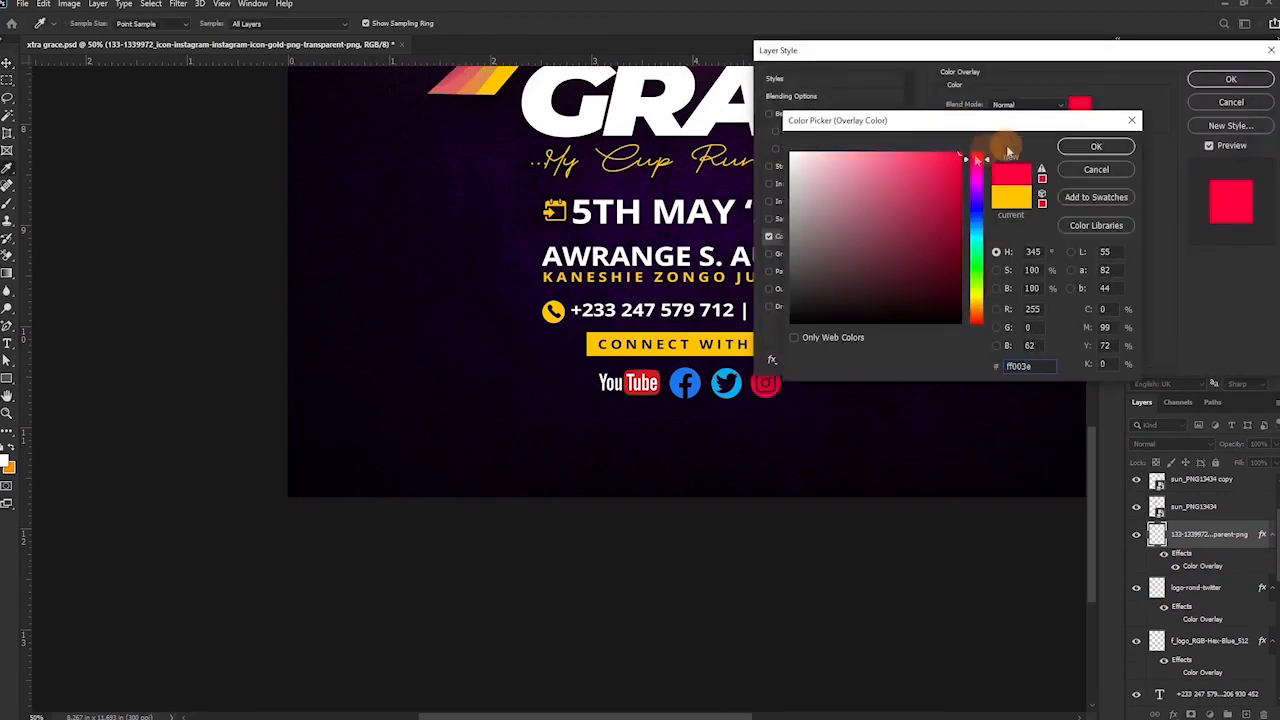
left_click(976, 310)
left_click(1096, 147)
left_click(1231, 79)
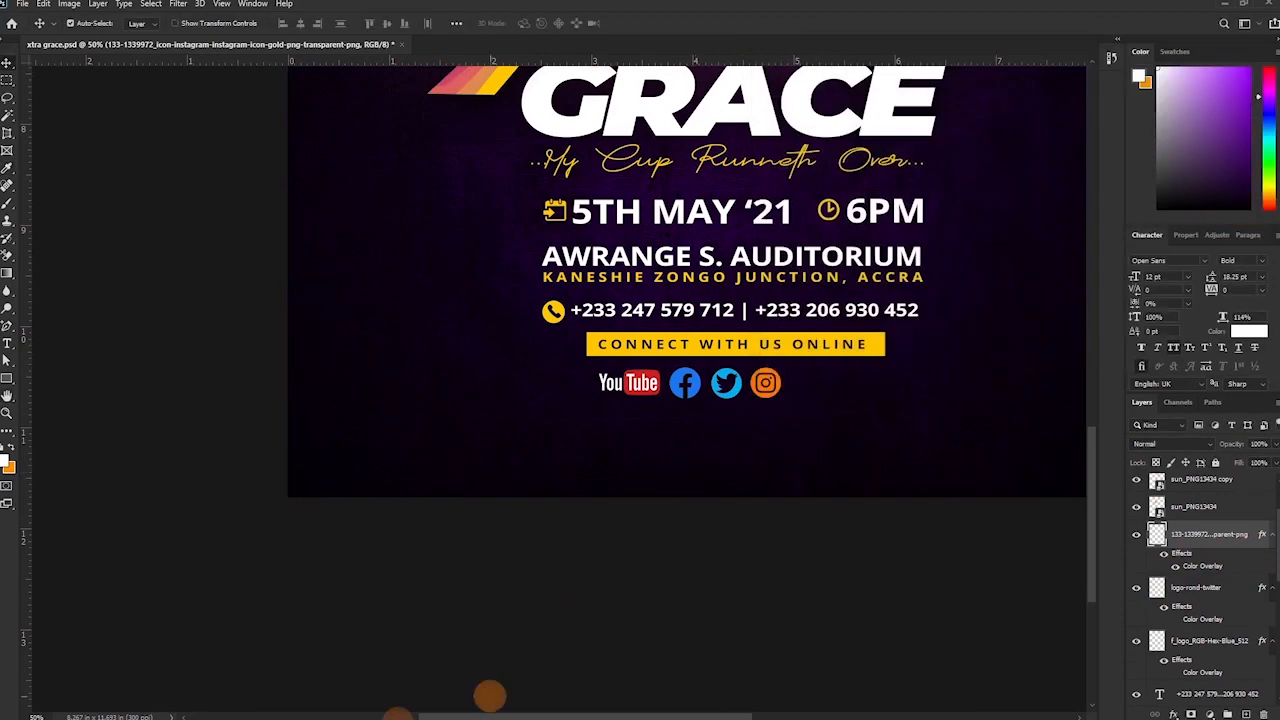
left_click(340, 710)
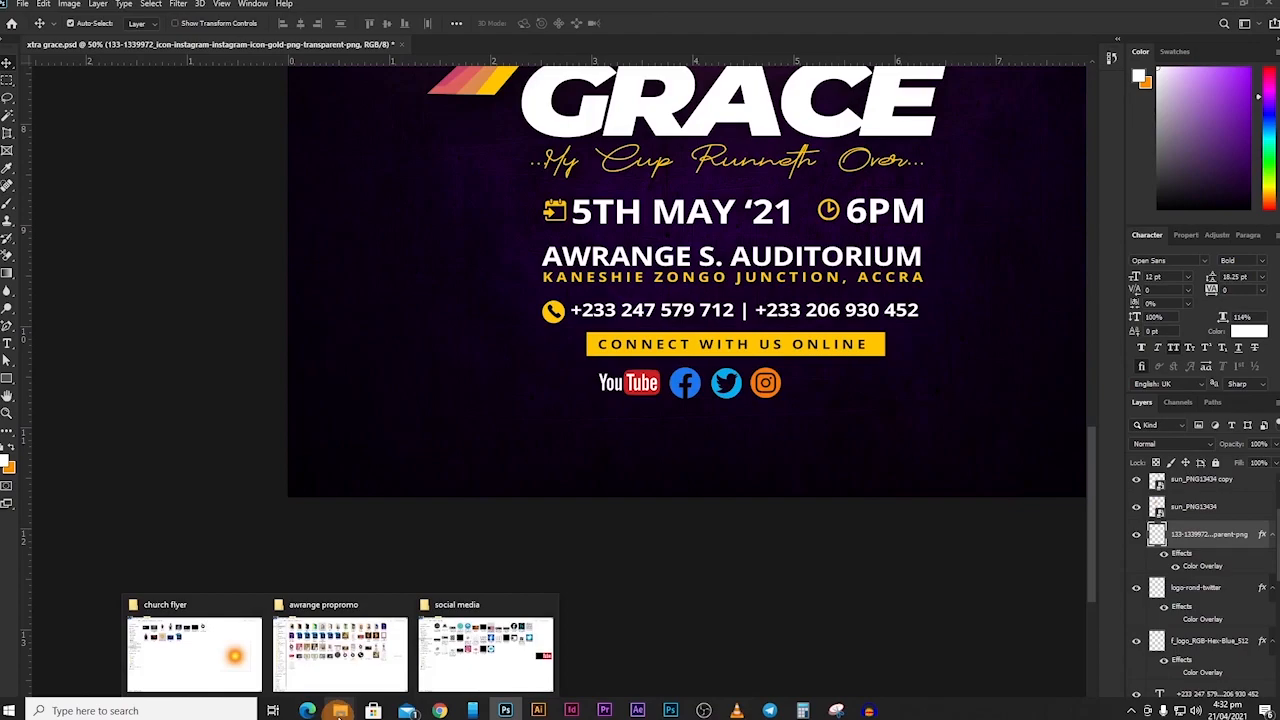
Drag the audiomack logo from the File Explorer folder and size it beside the social icons.
left_click(454, 669)
left_click_drag(320, 222, 810, 538)
left_click_drag(268, 502, 962, 273)
left_click_drag(1003, 105, 835, 460)
left_click_drag(928, 509, 833, 373)
key("Return")
Give the audiomack logo a Color Overlay sampled yellow from the artwork.
double_click(1250, 538)
left_click(806, 238)
left_click(1080, 104)
left_click(550, 304)
left_click(1097, 146)
key("Return")
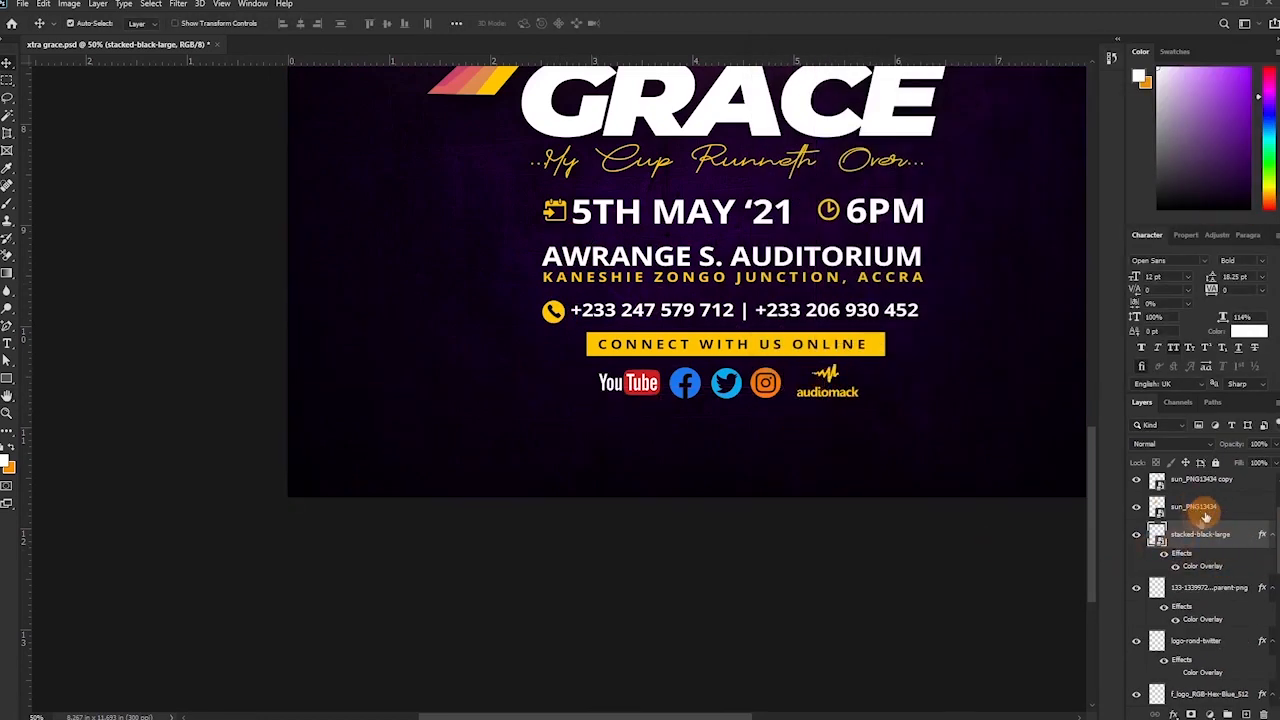
scroll(1213, 645, "down", 1)
left_click(1237, 658, "shift")
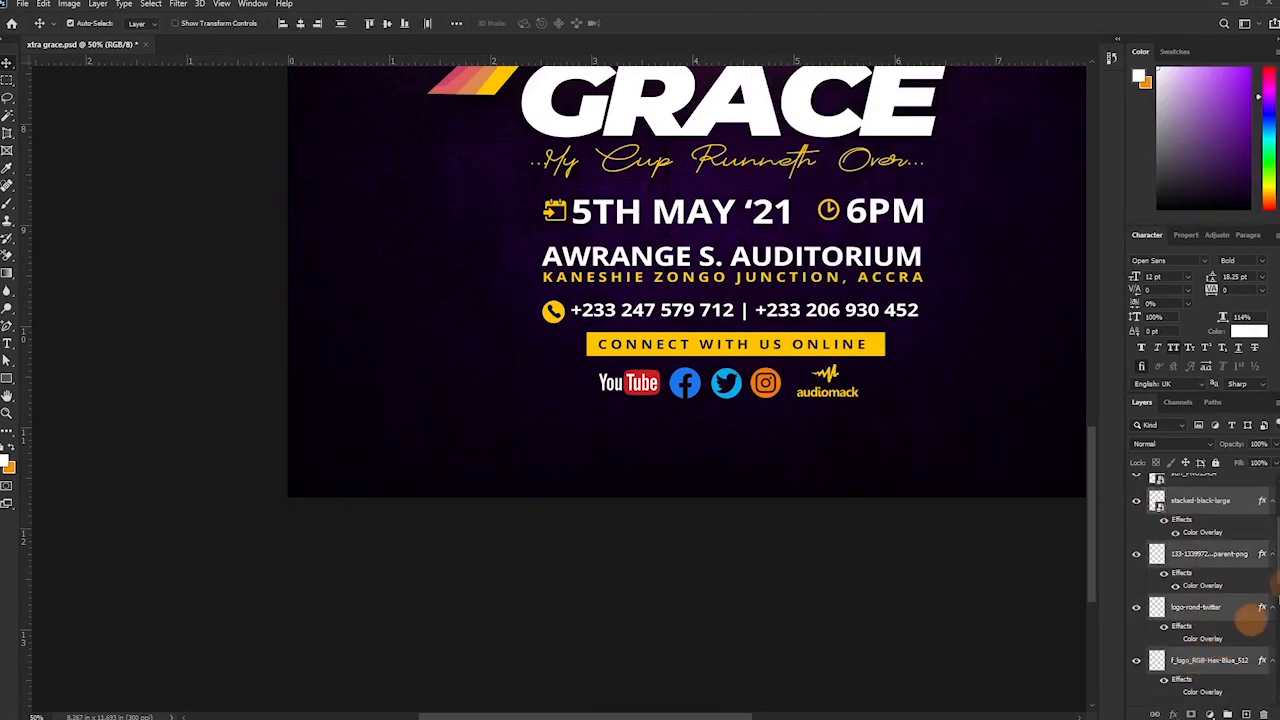
Collapse the icon layers' effects and group the selected social icon layers with Ctrl+G.
left_click(1273, 504)
scroll(1228, 590, "down", 1)
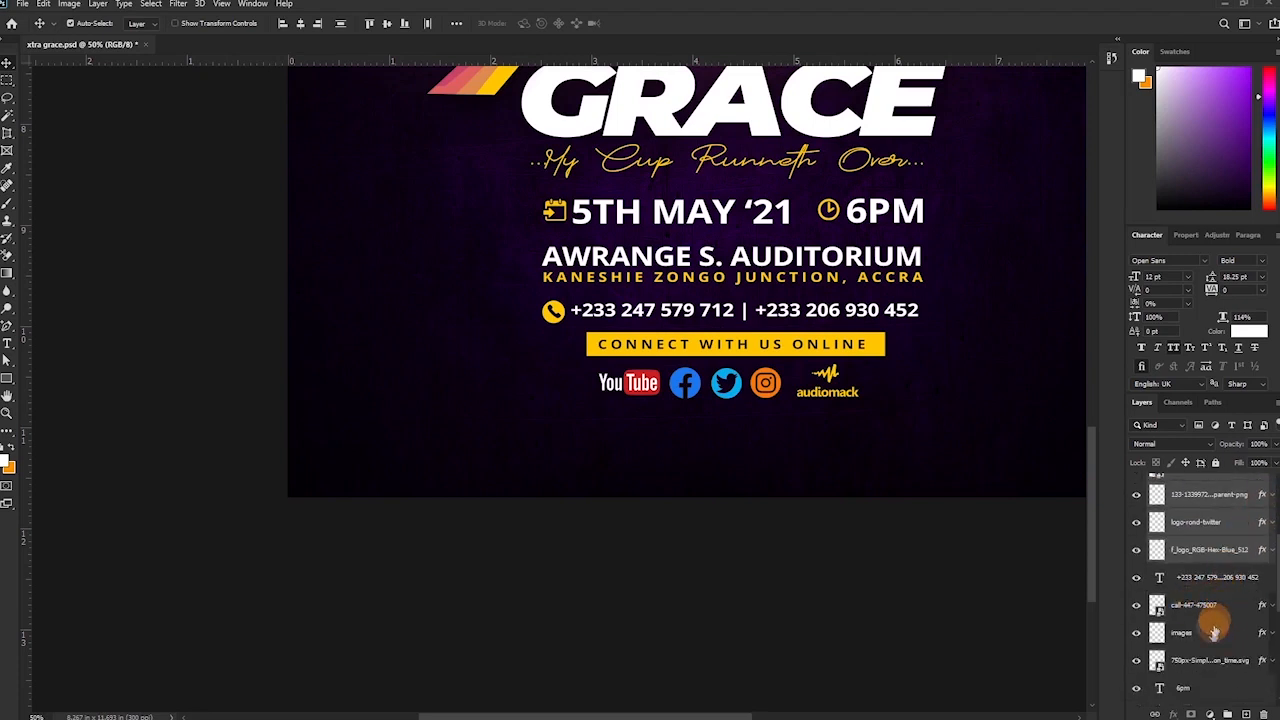
scroll(1220, 609, "up", 1)
scroll(1220, 609, "down", 1)
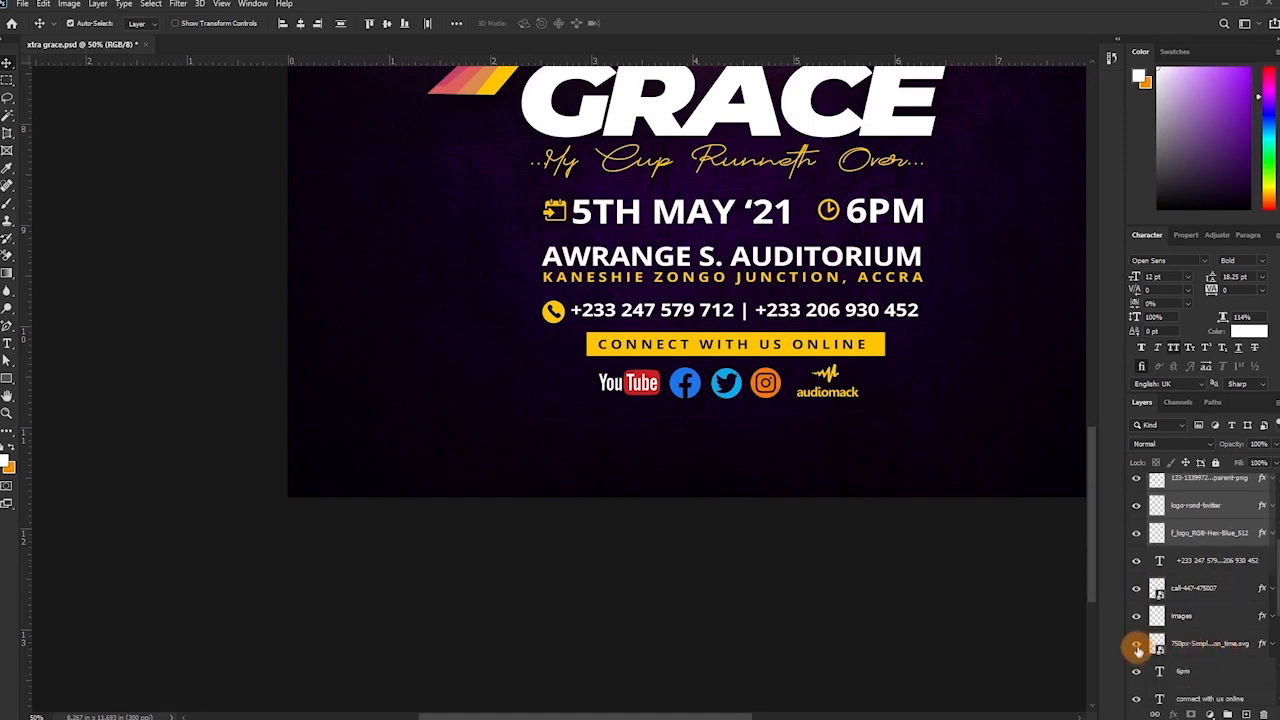
scroll(1220, 585, "up", 3)
scroll(1175, 582, "up", 5)
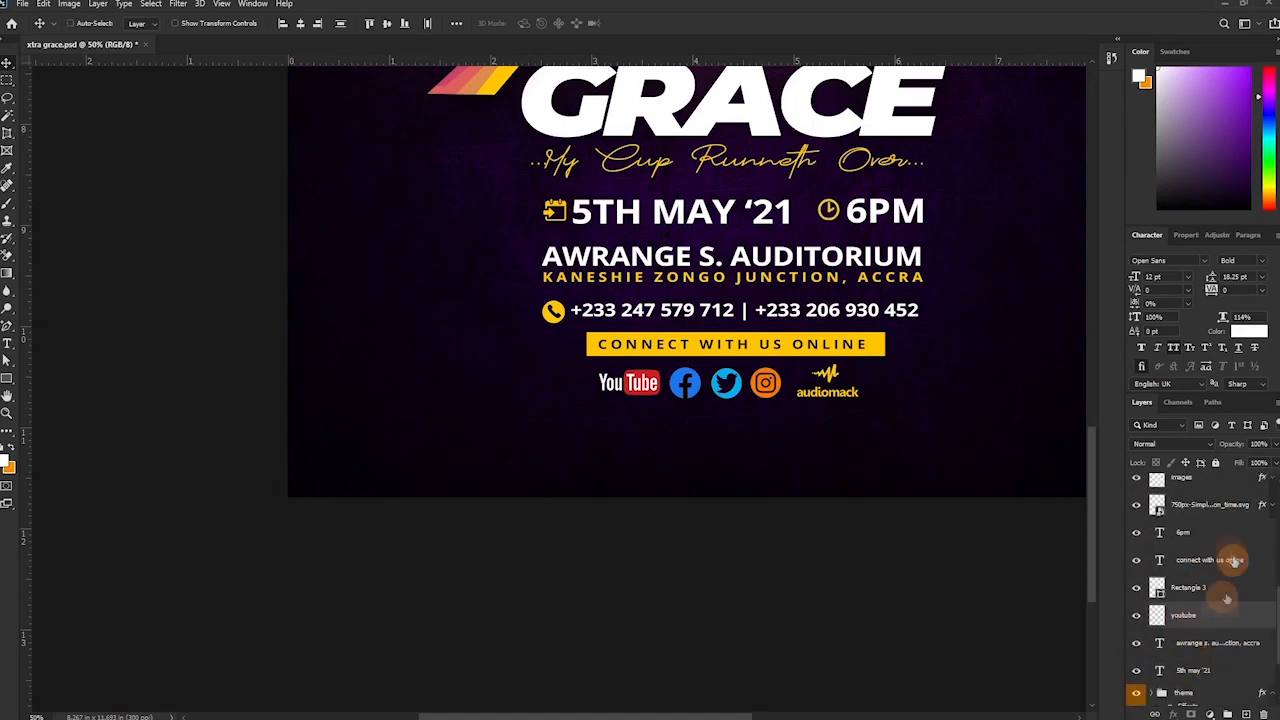
left_click(1137, 507)
left_click(1137, 507)
key("ctrl+g")
Name the new icon group 'social' and give it a blue label.
double_click(1186, 482)
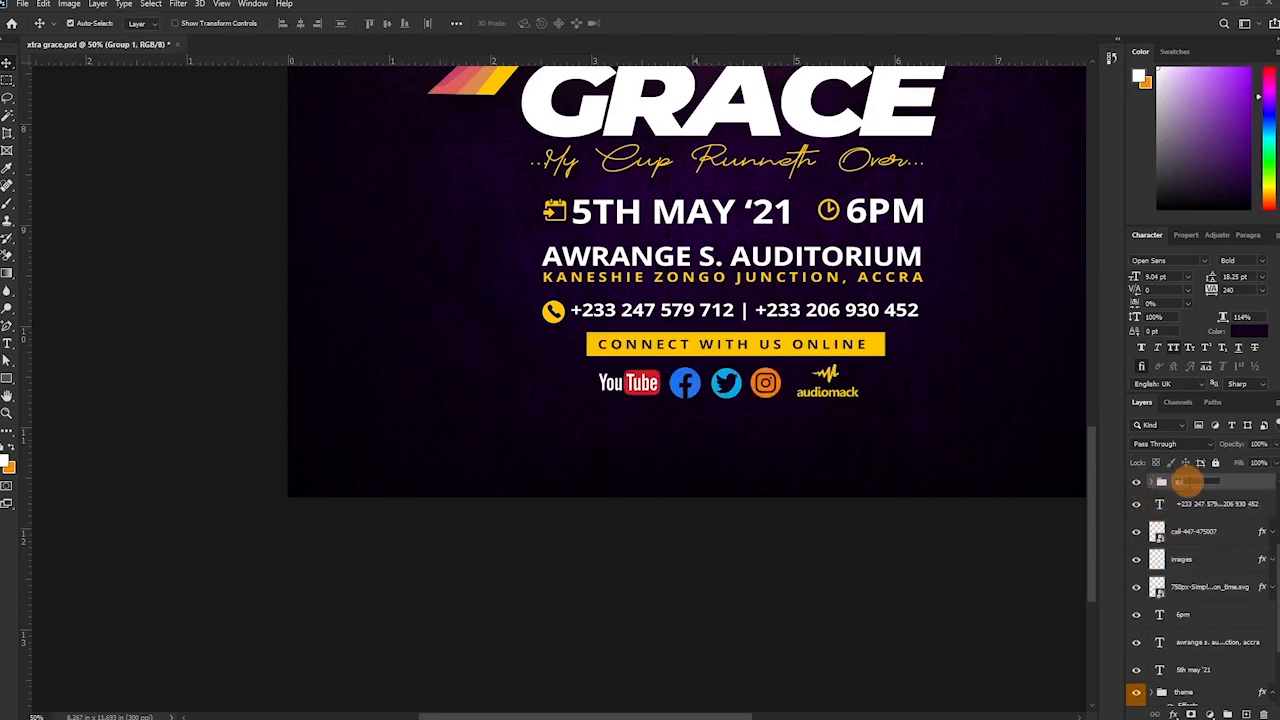
type("social")
key("Return")
right_click(1137, 482)
left_click(1168, 582)
Move the four sun layers lower in the layer stack.
scroll(1190, 560, "up", 3)
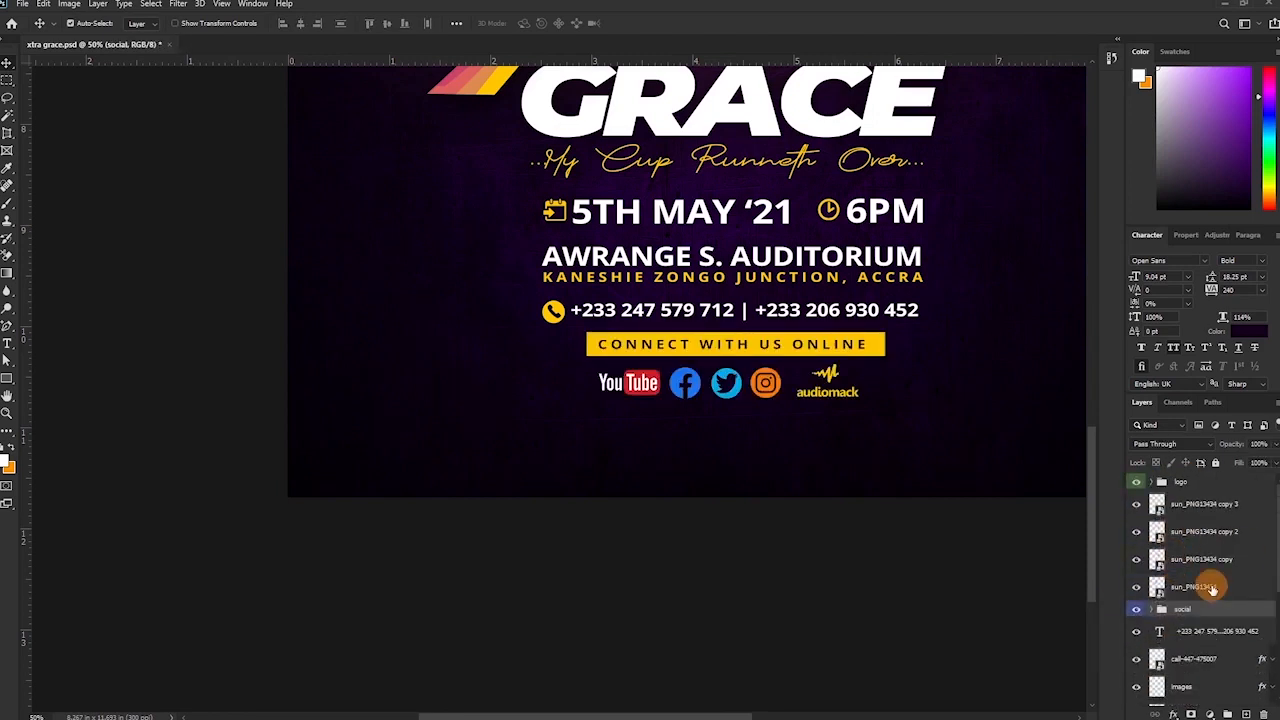
left_click(1212, 590)
left_click(1214, 504, "shift")
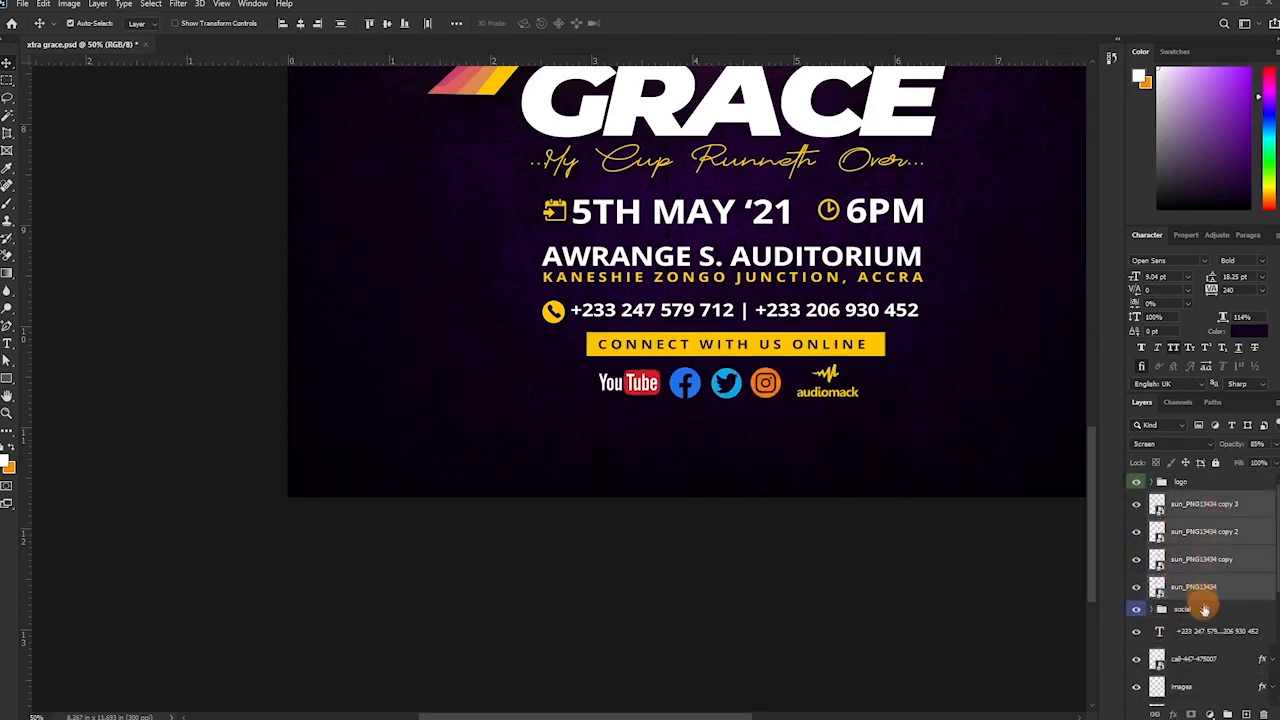
left_click_drag(1199, 594, 1211, 651)
left_click(1211, 651)
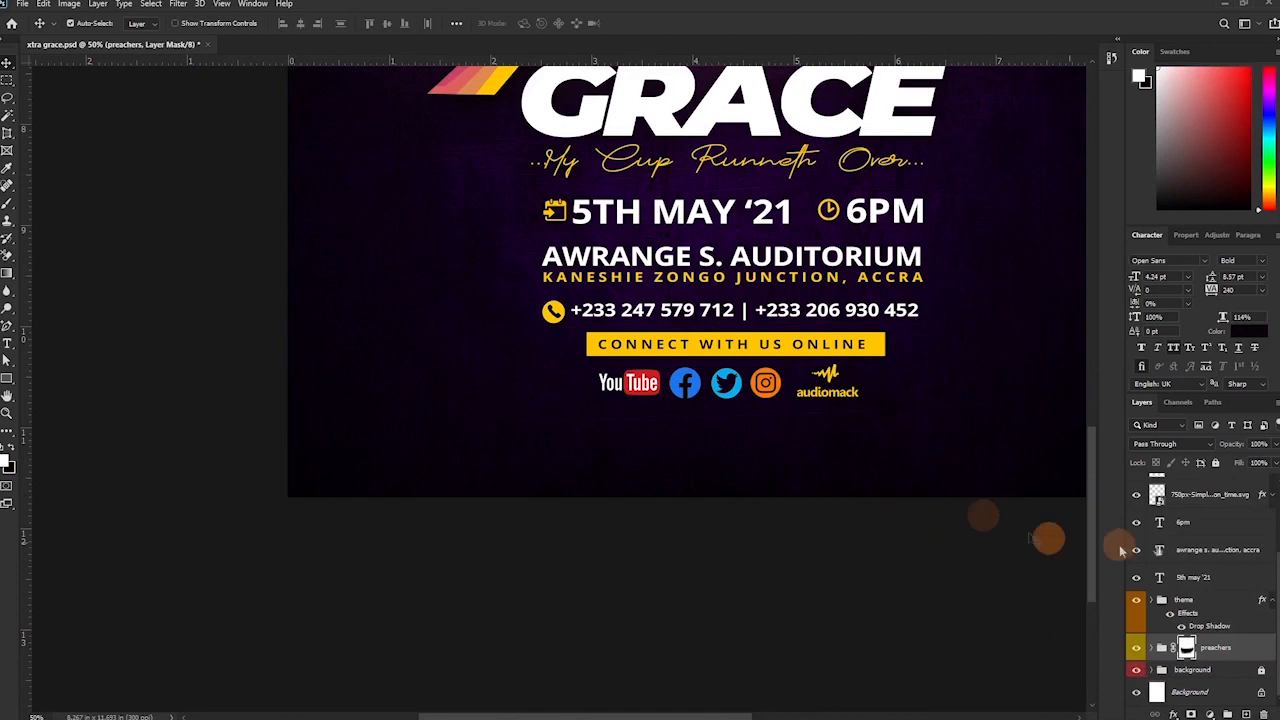
Group the text layers from the phone numbers down to the date into Group 1.
scroll(1172, 600, "up", 3)
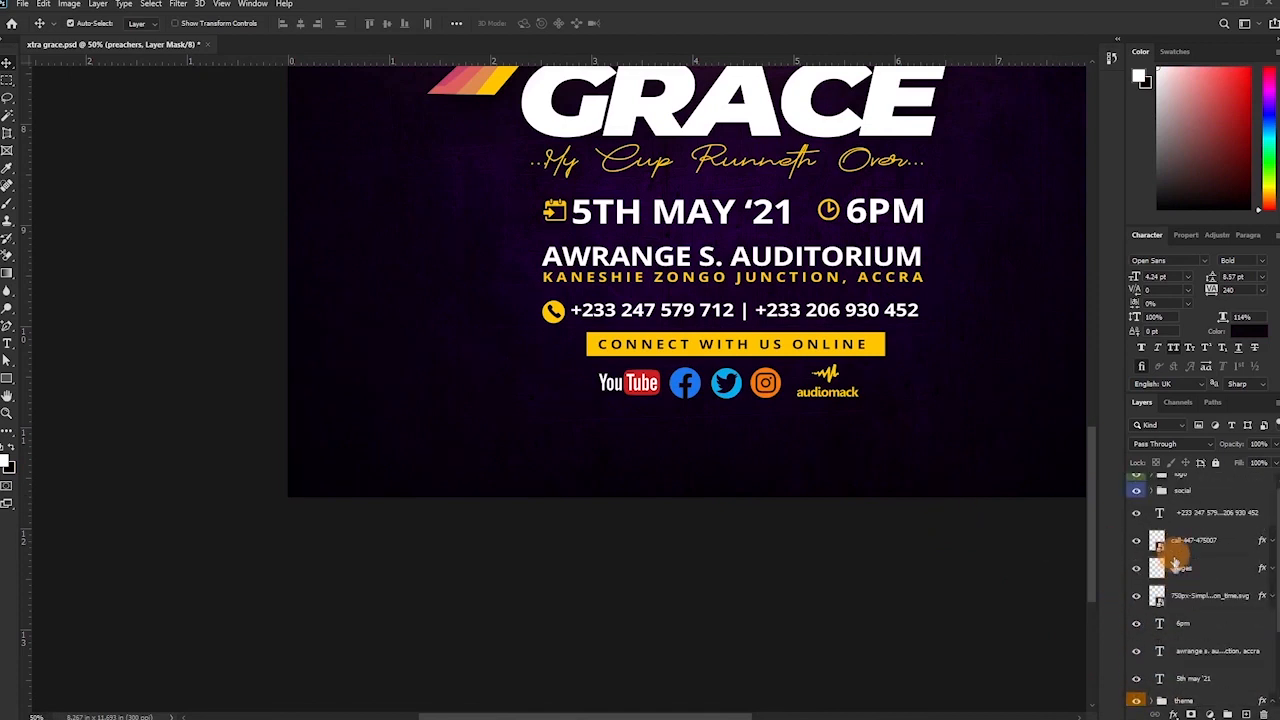
left_click(1200, 513)
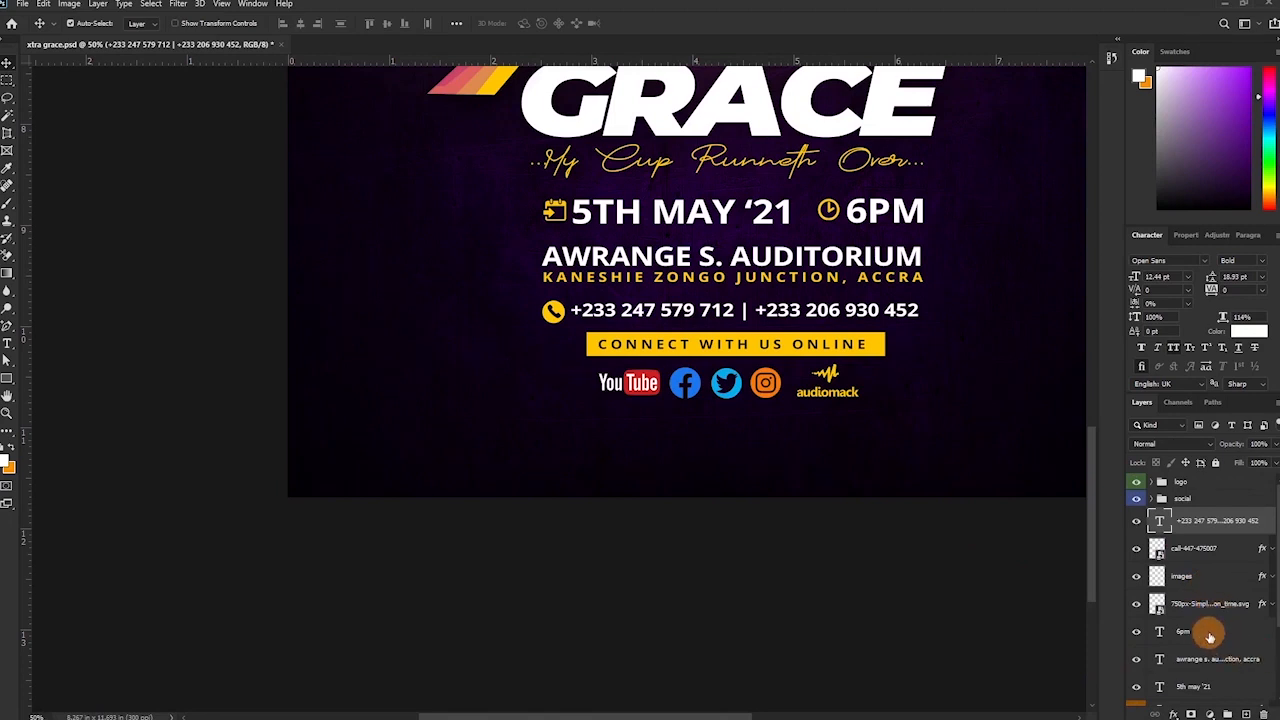
scroll(1214, 635, "down", 1)
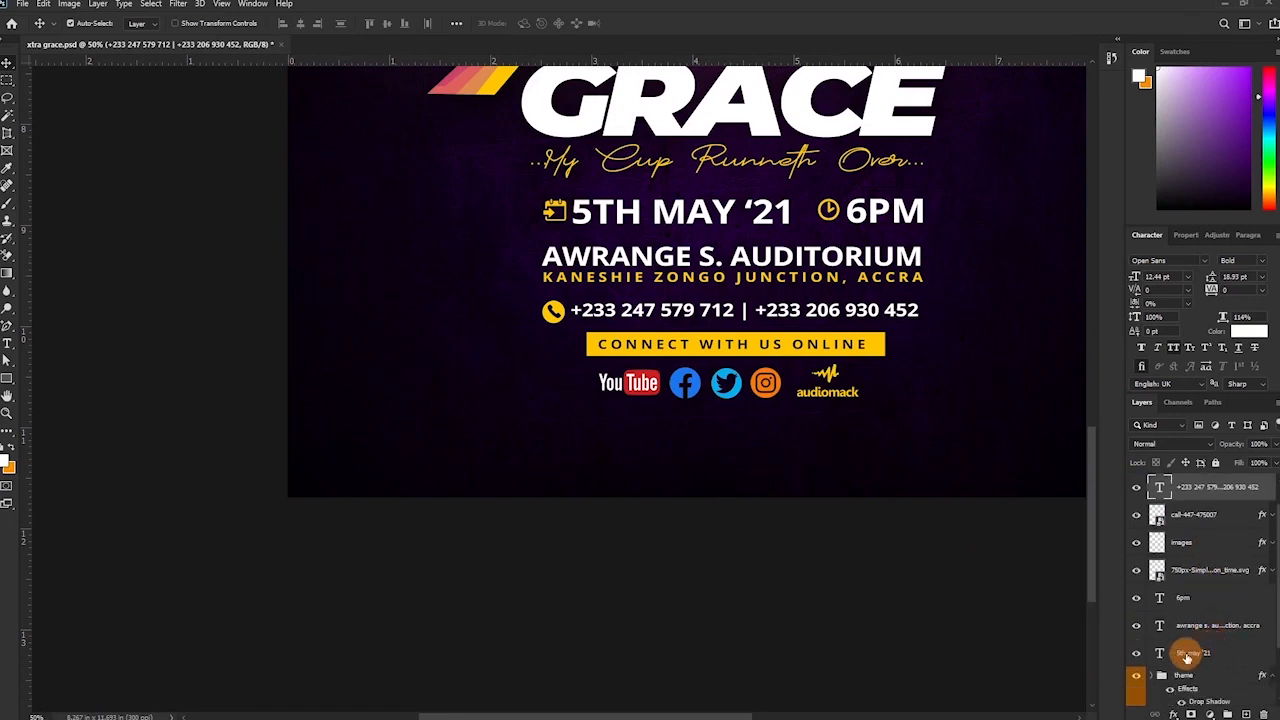
left_click(1188, 650, "shift")
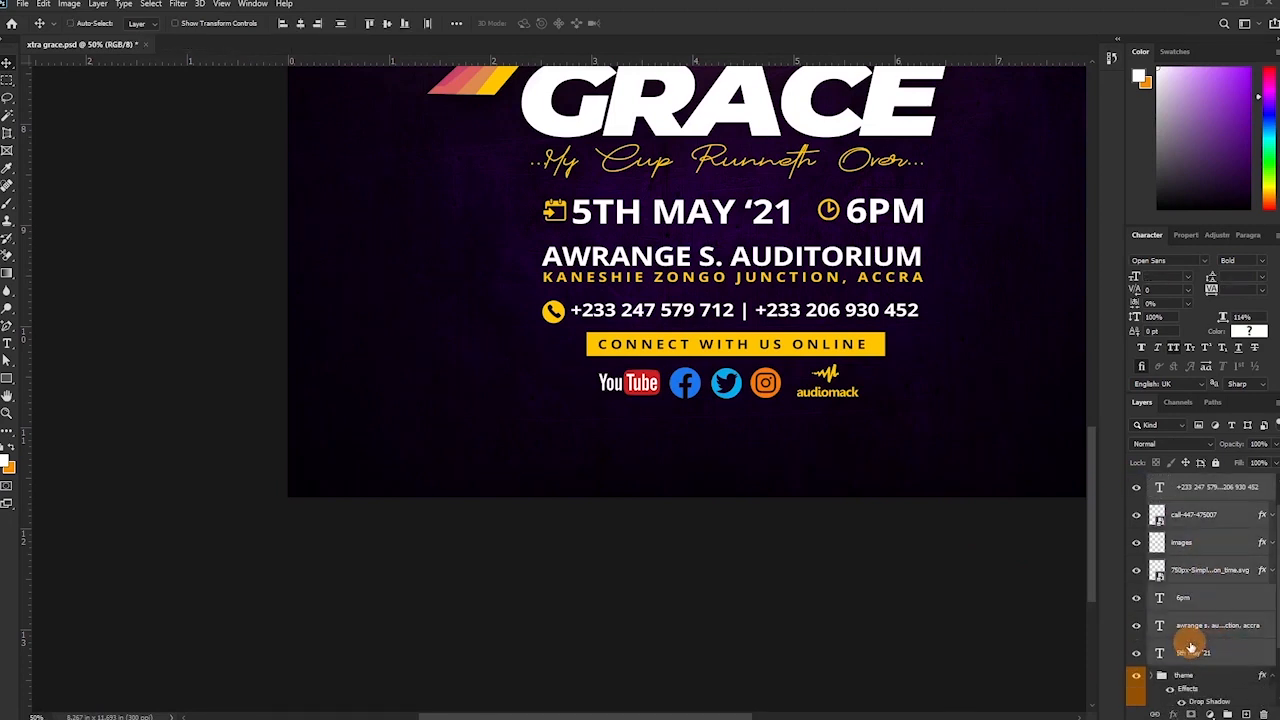
key("ctrl+g")
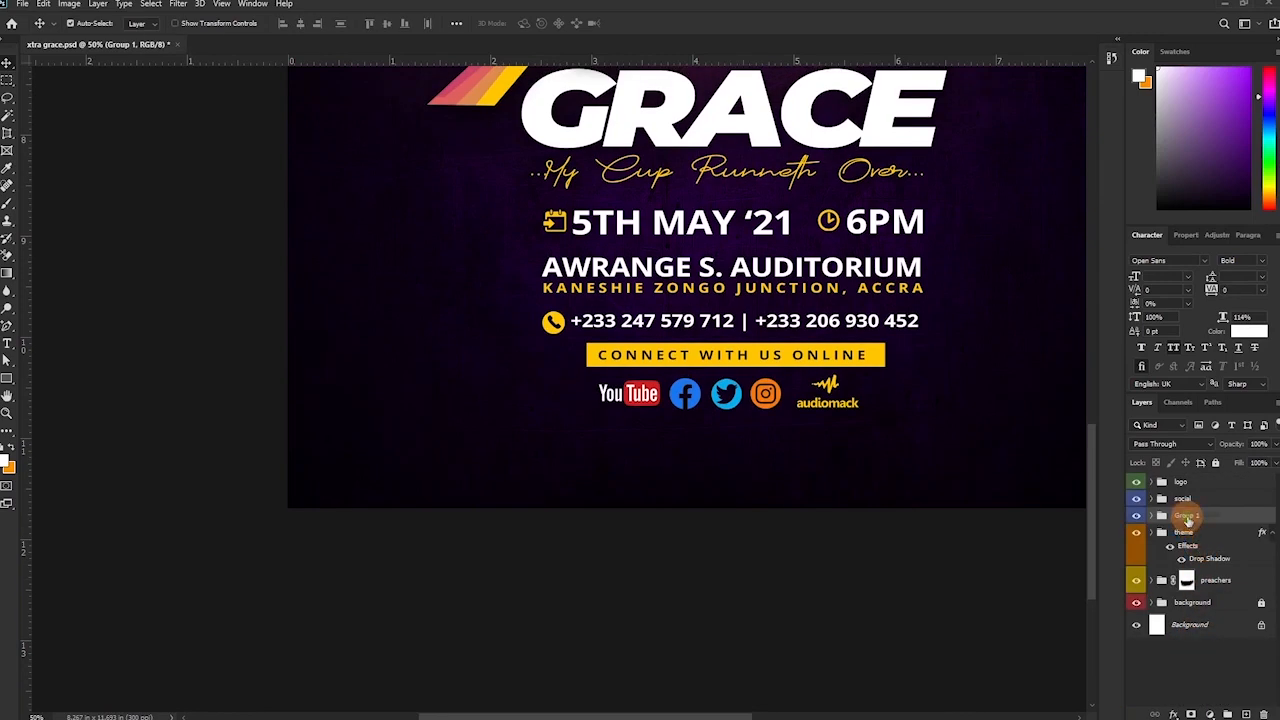